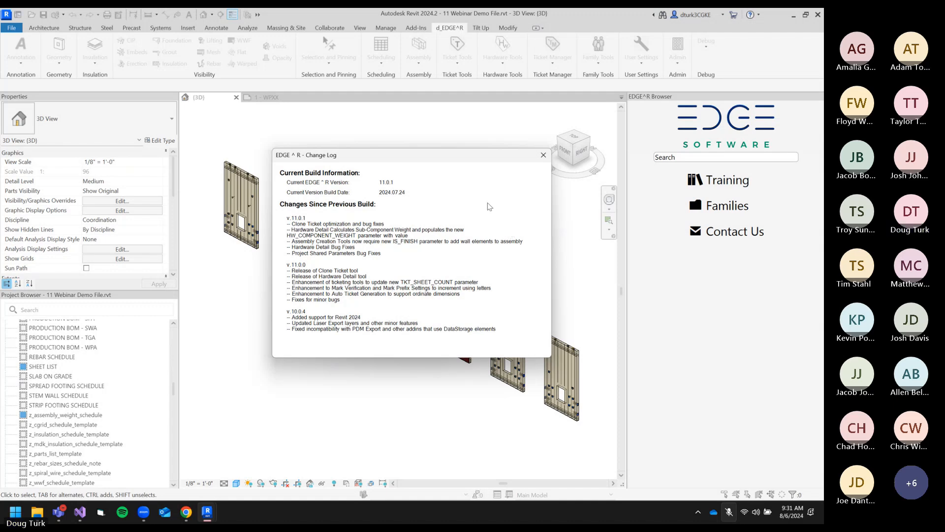
Dismiss the change log and open sheet 1 - WPXX of the WPXX assembly.
{"action": "left_click", "coordinate": [538, 160]}
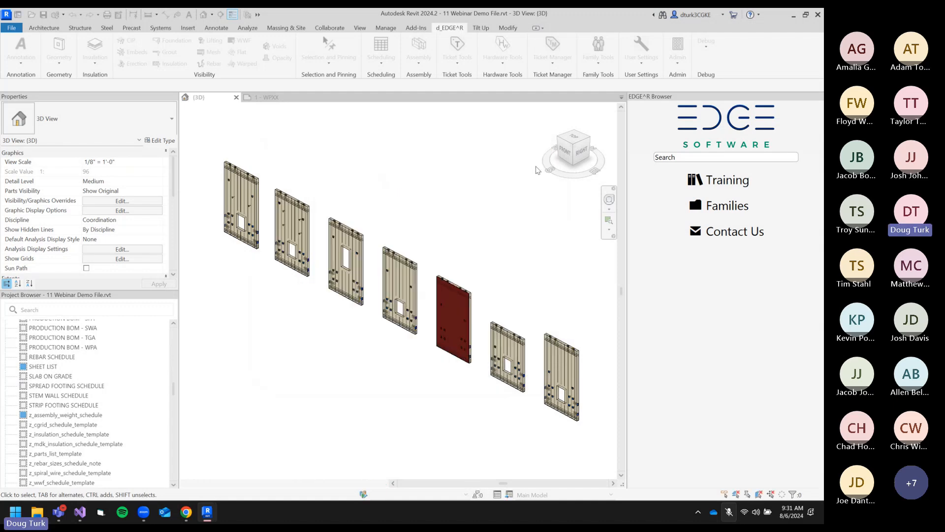
{"action": "scroll", "coordinate": [161, 375], "scroll_direction": "up", "scroll_amount": 15}
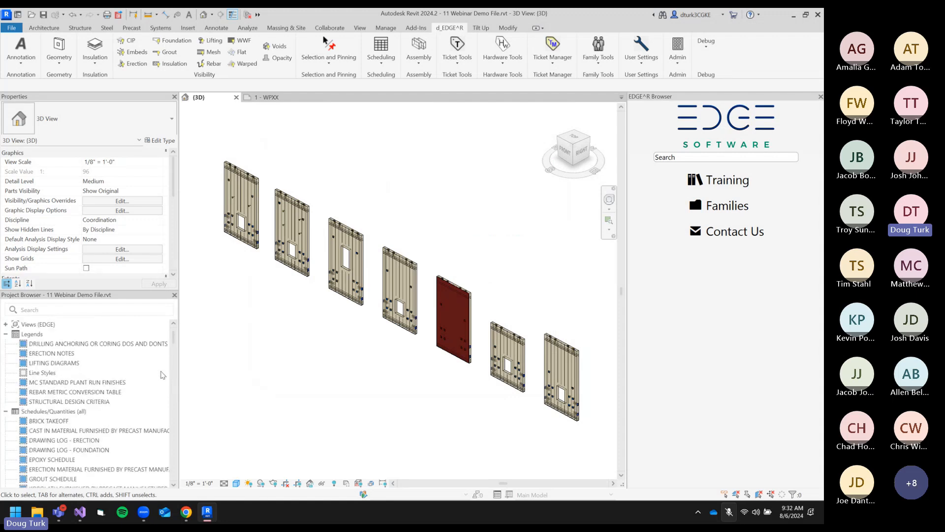
{"action": "double_click", "coordinate": [54, 411]}
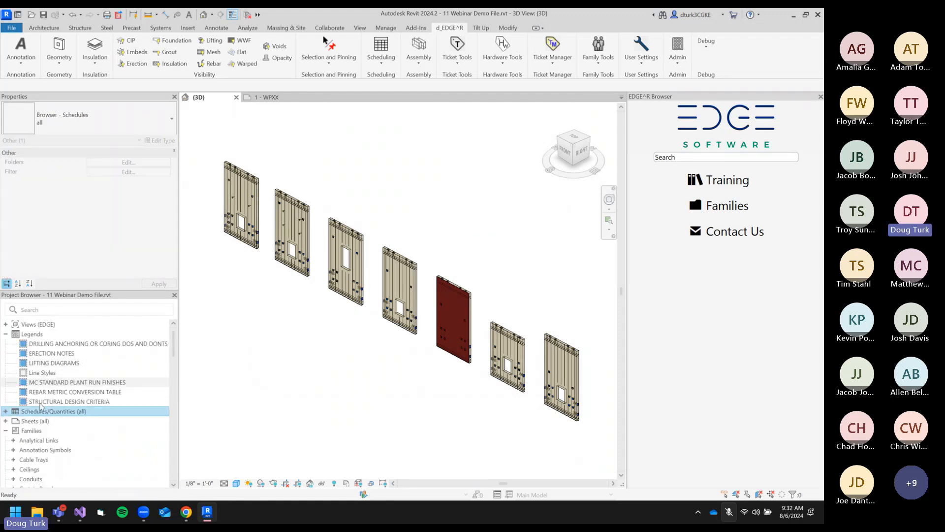
{"action": "scroll", "coordinate": [81, 390], "scroll_direction": "down", "scroll_amount": 10}
{"action": "scroll", "coordinate": [80, 391], "scroll_direction": "down", "scroll_amount": 10}
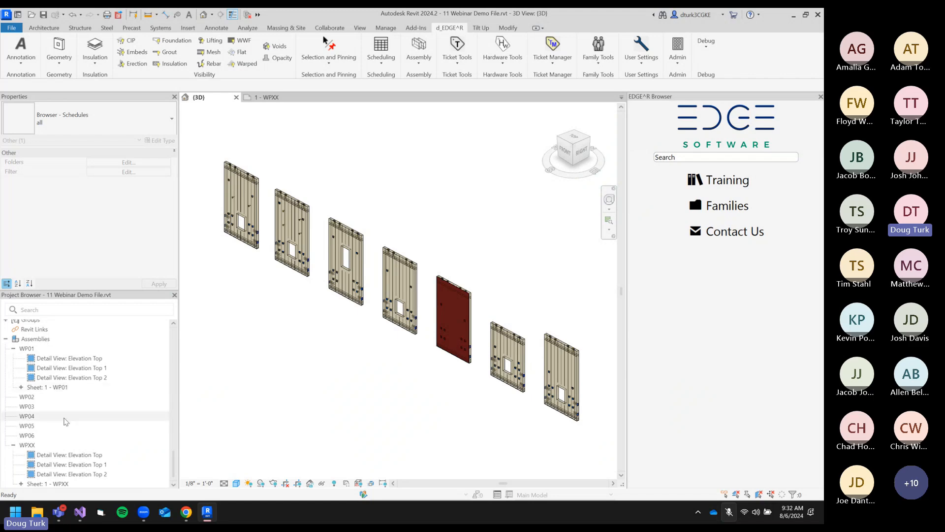
{"action": "double_click", "coordinate": [50, 482]}
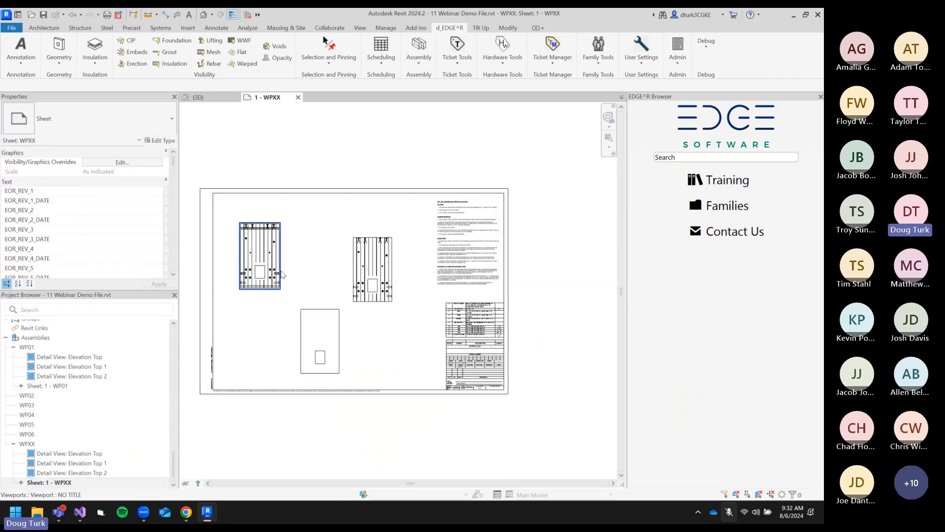
Activate the Elevation Top 1 view on the WPXX sheet for editing.
{"action": "left_click", "coordinate": [275, 279]}
{"action": "double_click", "coordinate": [274, 279]}
{"action": "scroll", "coordinate": [251, 261], "scroll_direction": "up", "scroll_amount": 5}
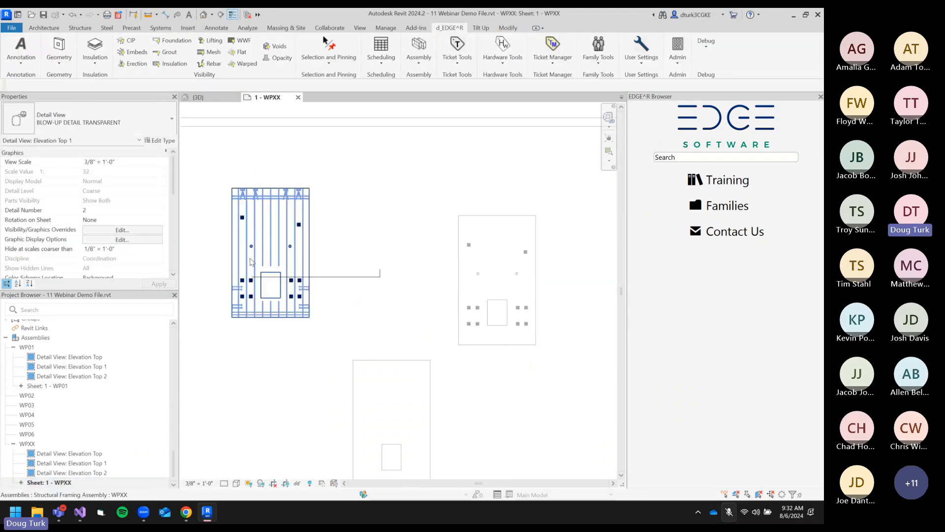
{"action": "middle_click_drag", "start_coordinate": [321, 199], "coordinate": [354, 204]}
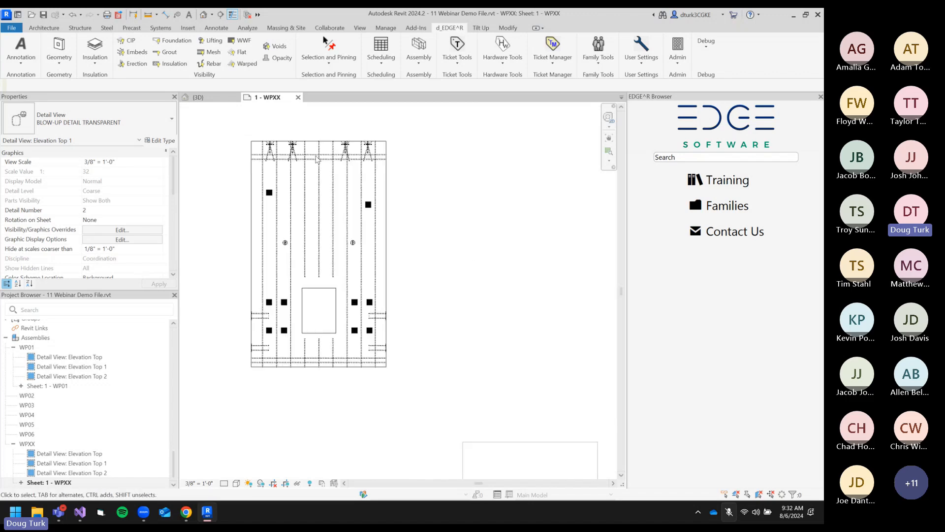
{"action": "scroll", "coordinate": [513, 175], "scroll_direction": "up", "scroll_amount": 1}
{"action": "scroll", "coordinate": [512, 176], "scroll_direction": "down", "scroll_amount": 2}
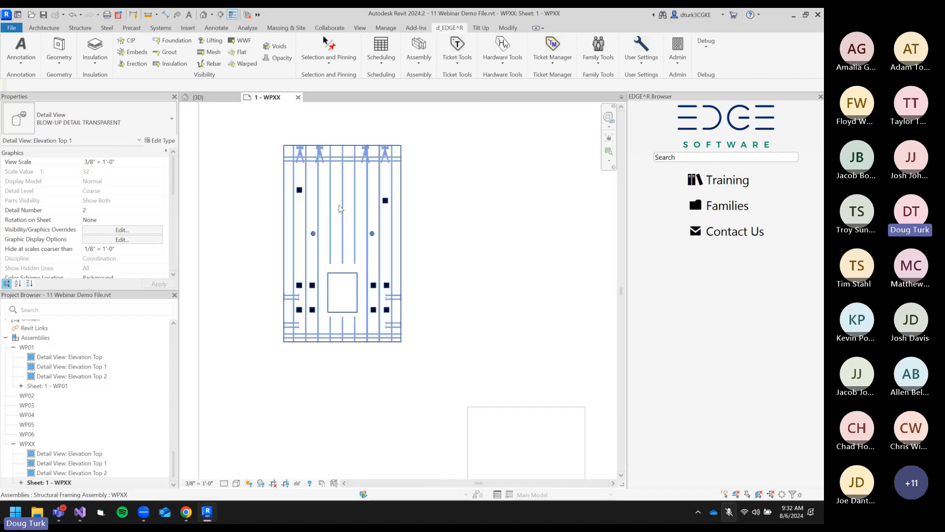
{"action": "scroll", "coordinate": [339, 206], "scroll_direction": "up", "scroll_amount": 1}
{"action": "middle_click_drag", "start_coordinate": [338, 206], "coordinate": [404, 262]}
{"action": "scroll", "coordinate": [404, 265], "scroll_direction": "up", "scroll_amount": 1}
Set the Ticket Auto-dimension dimension style to PTAC - TICKET RUNNING (GAP TO ELEMENT) and apply the settings.
{"action": "left_click", "coordinate": [650, 47]}
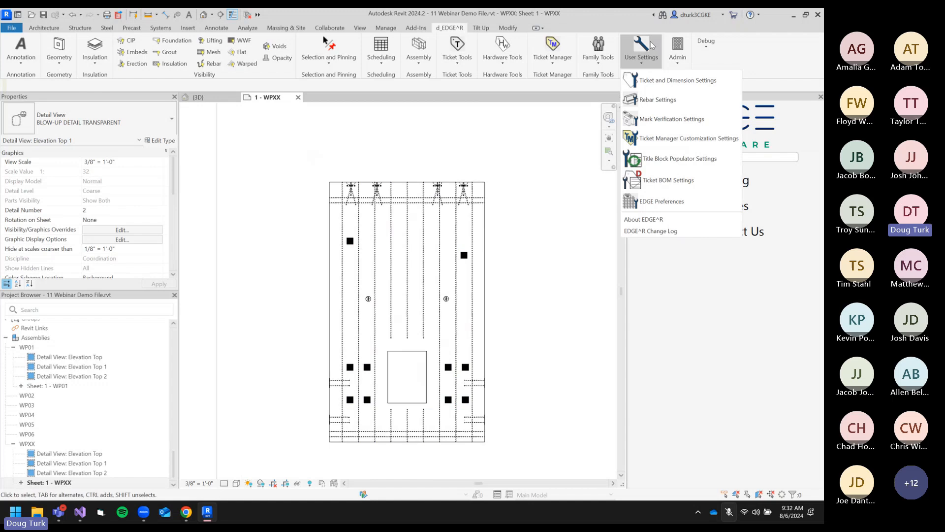
{"action": "left_click", "coordinate": [666, 88]}
{"action": "left_click", "coordinate": [342, 107]}
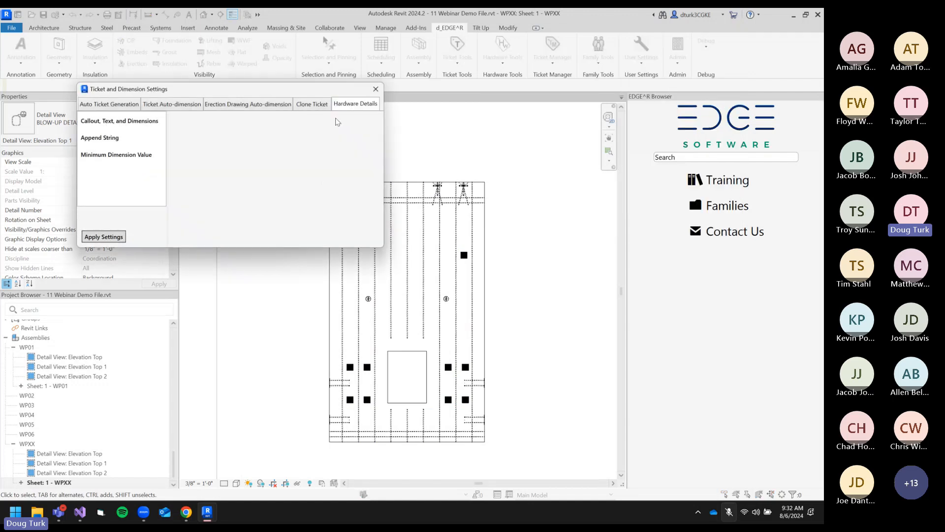
{"action": "left_click", "coordinate": [186, 108]}
{"action": "left_click", "coordinate": [109, 122]}
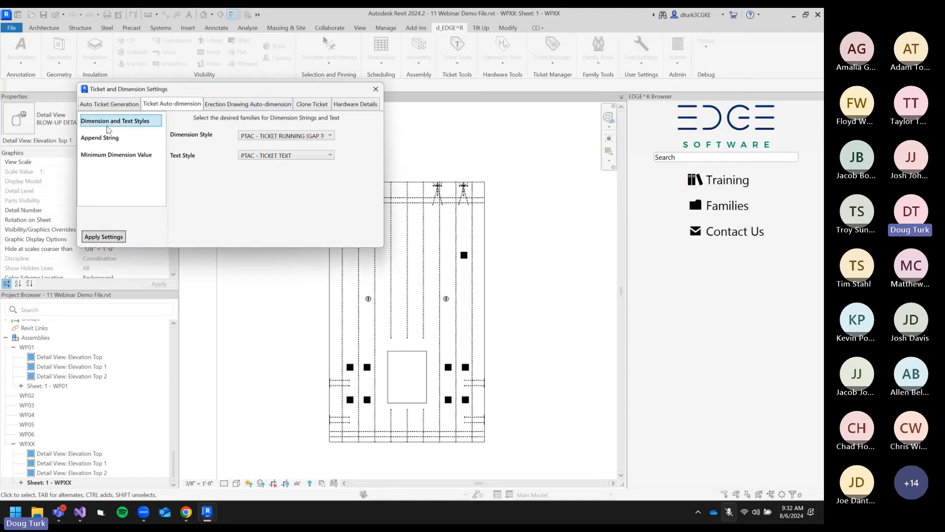
{"action": "left_click", "coordinate": [297, 138]}
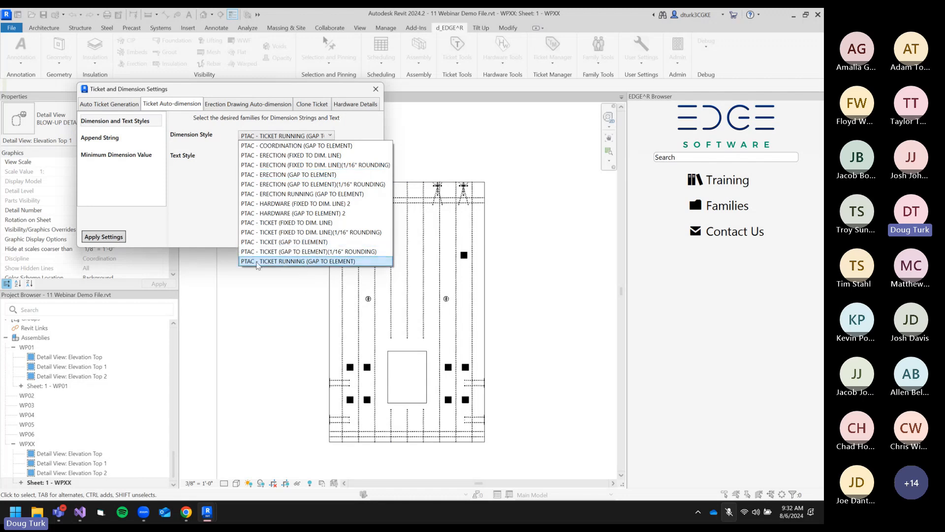
{"action": "left_click", "coordinate": [309, 262]}
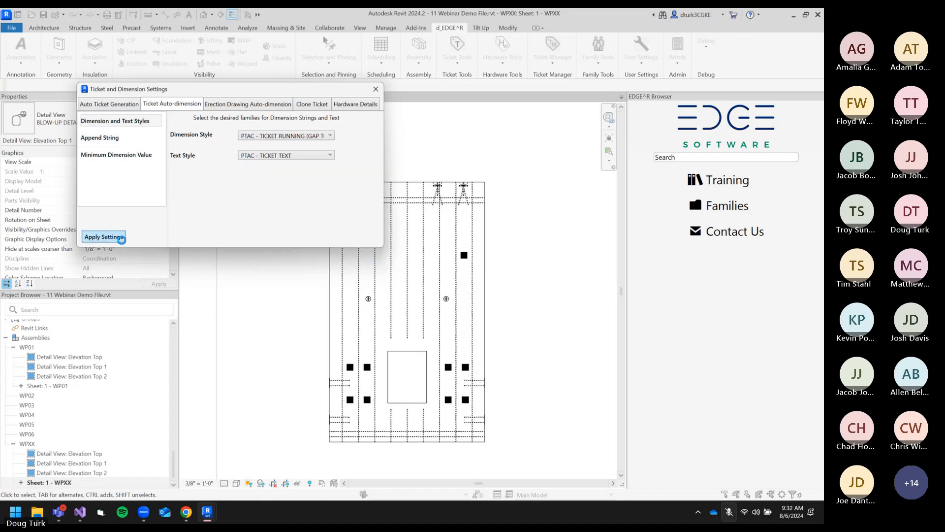
{"action": "left_click", "coordinate": [114, 237]}
{"action": "left_click", "coordinate": [237, 187]}
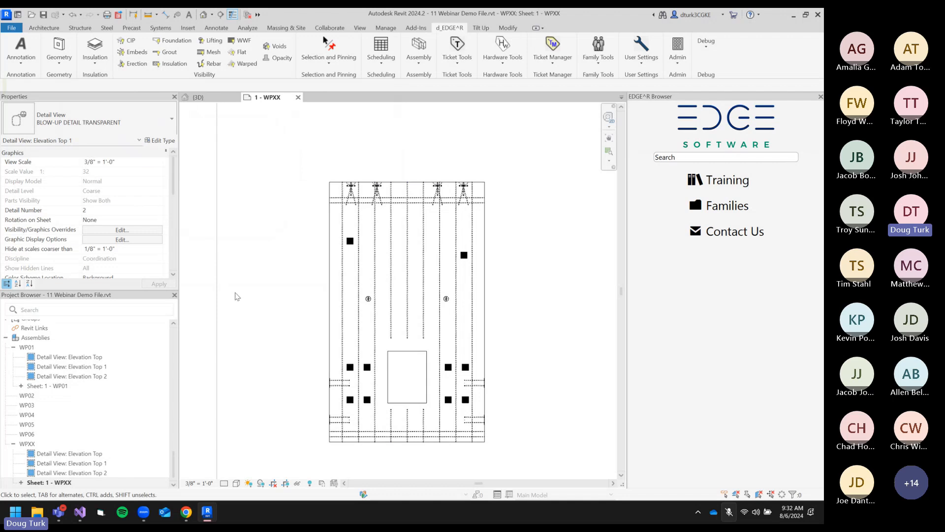
Auto-dimension the embeds around the panel opening below the panel, preselecting matching control marks and declining the equality formula.
{"action": "left_click", "coordinate": [457, 49]}
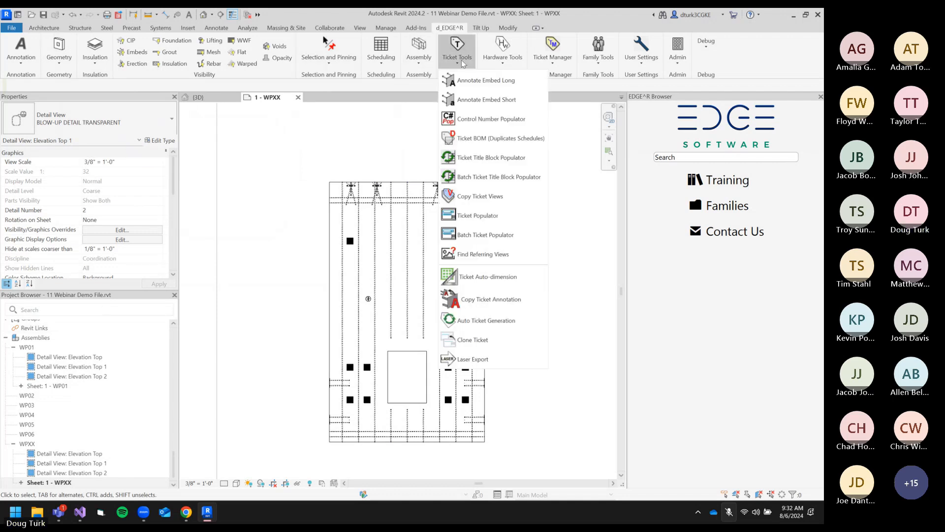
{"action": "left_click", "coordinate": [452, 279]}
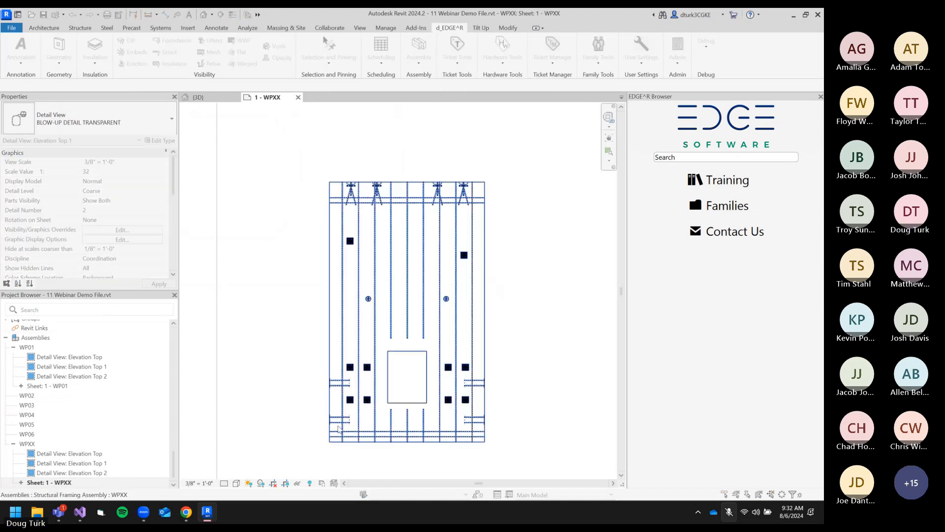
{"action": "left_click", "coordinate": [352, 368]}
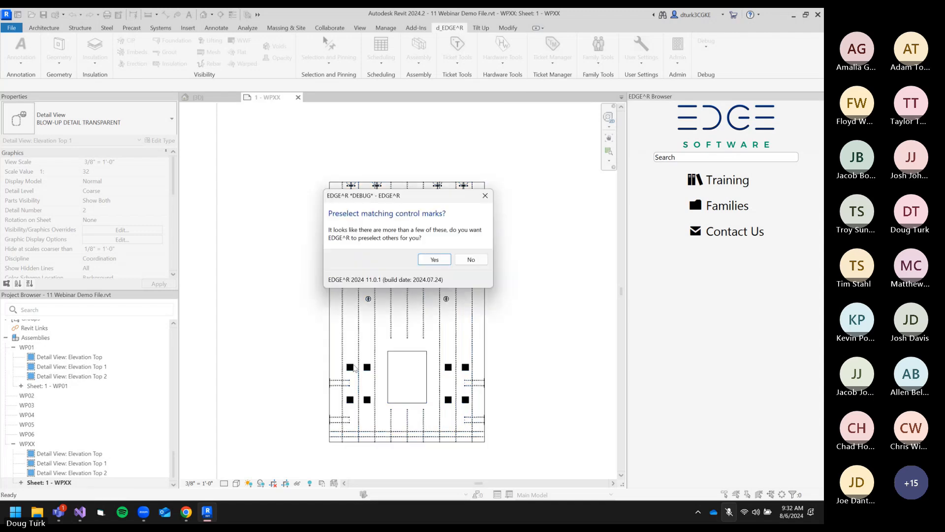
{"action": "left_click", "coordinate": [434, 259]}
{"action": "middle_click_drag", "start_coordinate": [426, 444], "coordinate": [443, 387]}
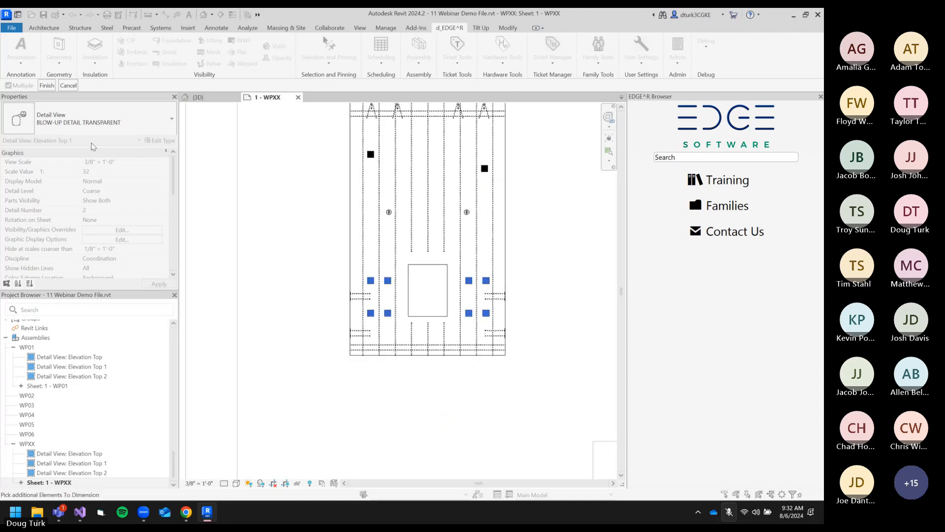
{"action": "left_click", "coordinate": [47, 85]}
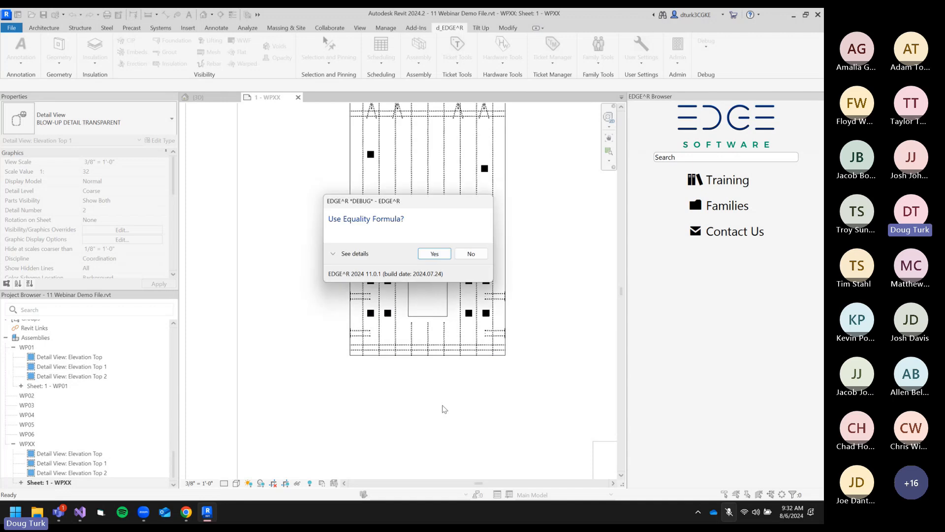
{"action": "left_click", "coordinate": [479, 257]}
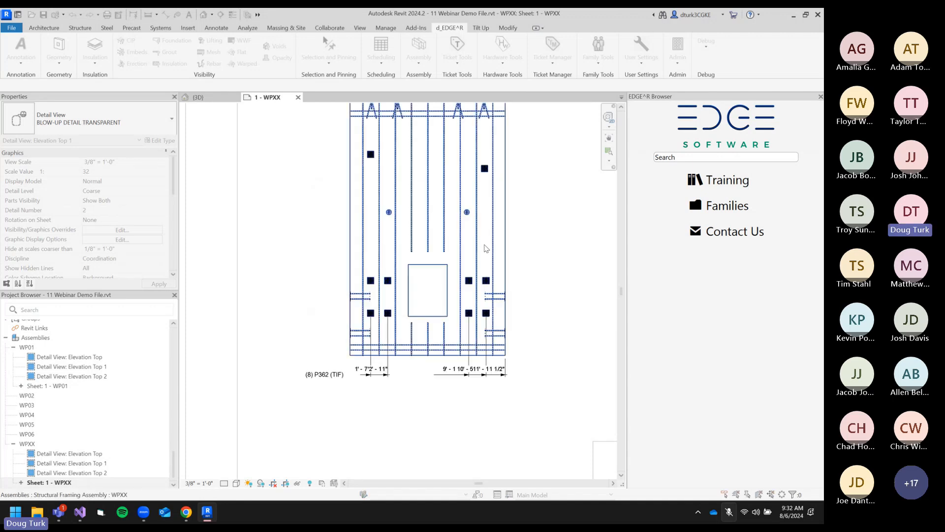
{"action": "key", "text": "Escape"}
{"action": "key", "text": "Escape"}
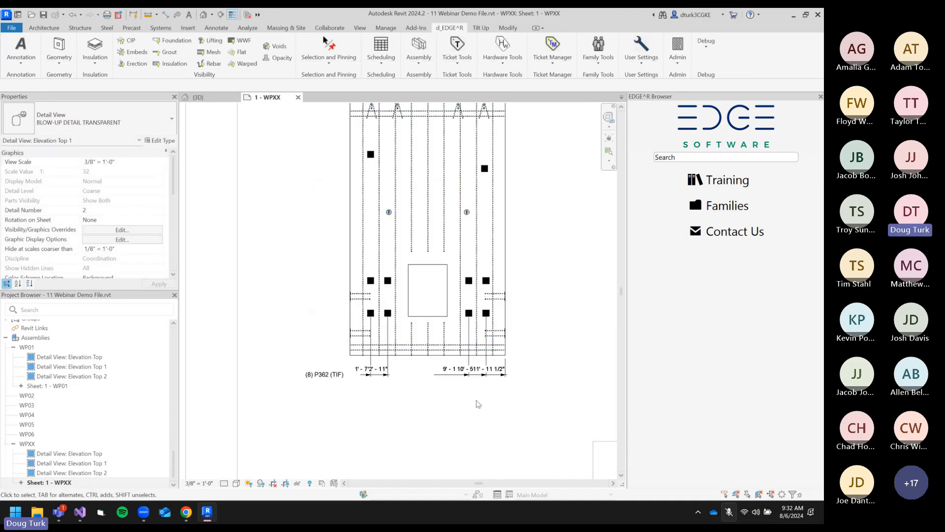
Move the overlapping 10' - 5 3/4" text above its running dimension line and deactivate the elevation view.
{"action": "left_click", "coordinate": [472, 375]}
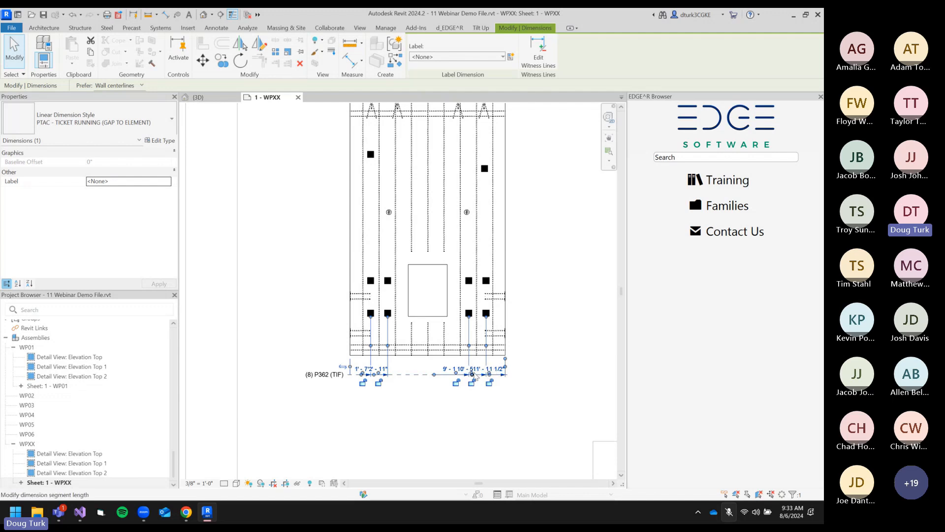
{"action": "left_click_drag", "start_coordinate": [471, 375], "coordinate": [471, 358]}
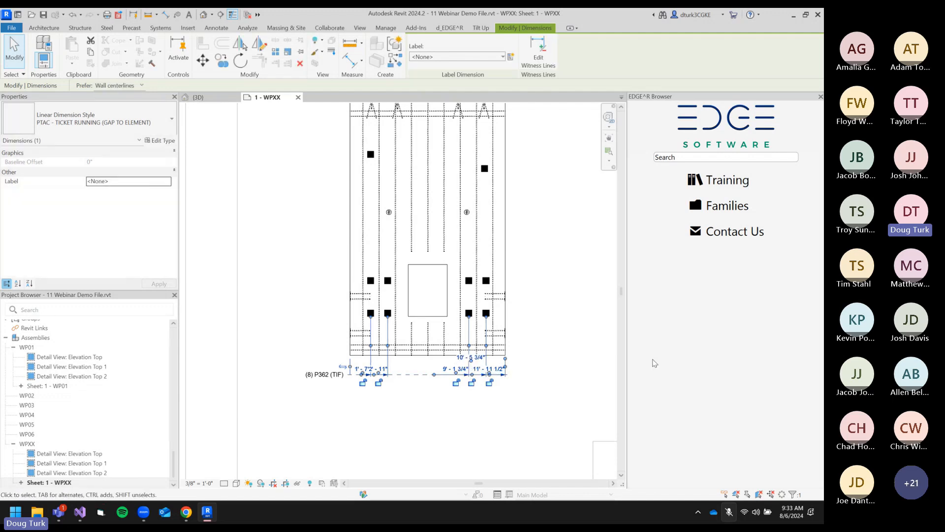
{"action": "left_click", "coordinate": [559, 348]}
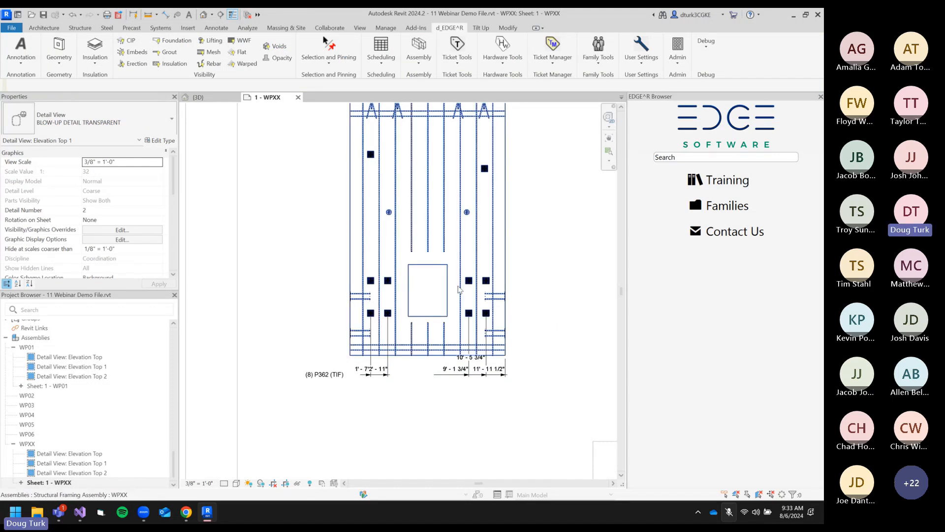
{"action": "left_click", "coordinate": [474, 376]}
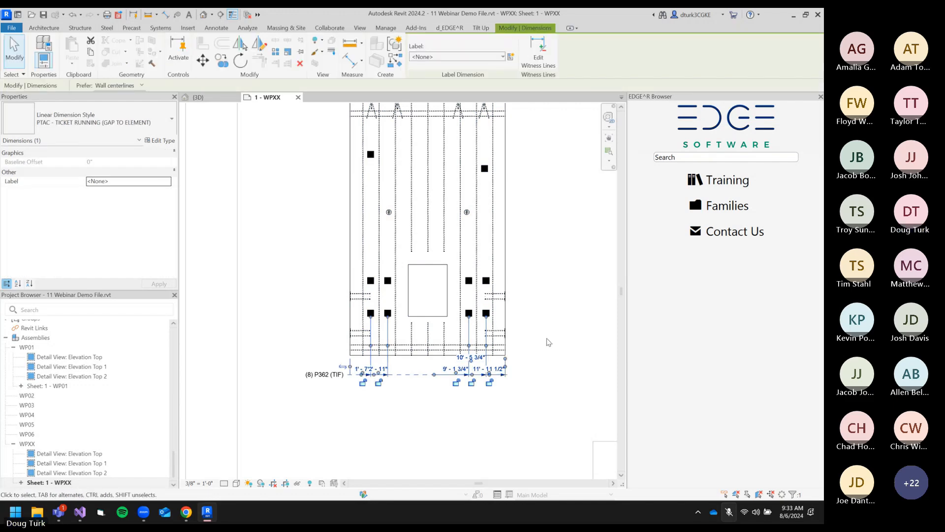
{"action": "left_click", "coordinate": [548, 327]}
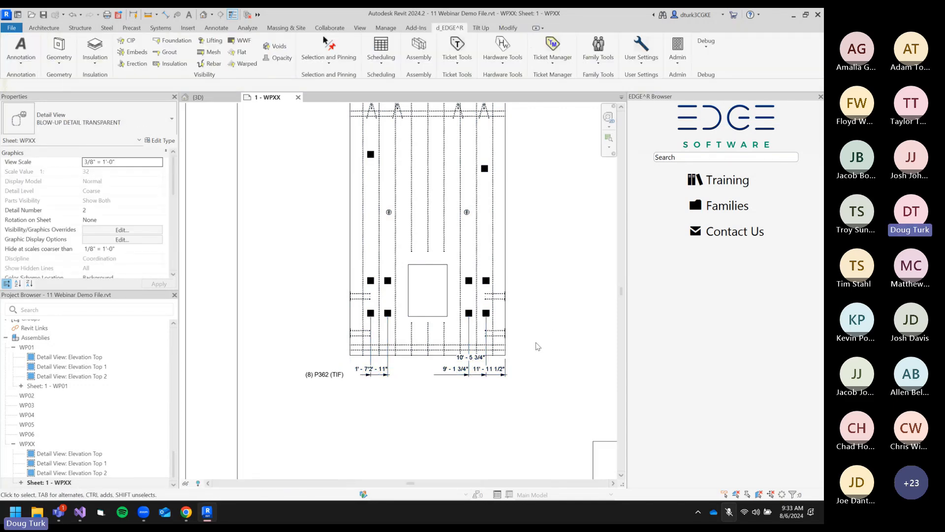
Review the Ticket and Dimension Settings for Auto Ticket Generation, Ticket and Erection Drawing Auto-dimension, Clone Ticket and Hardware Details.
{"action": "scroll", "coordinate": [551, 315], "scroll_direction": "down", "scroll_amount": 5}
{"action": "middle_click_drag", "start_coordinate": [555, 299], "coordinate": [380, 281]}
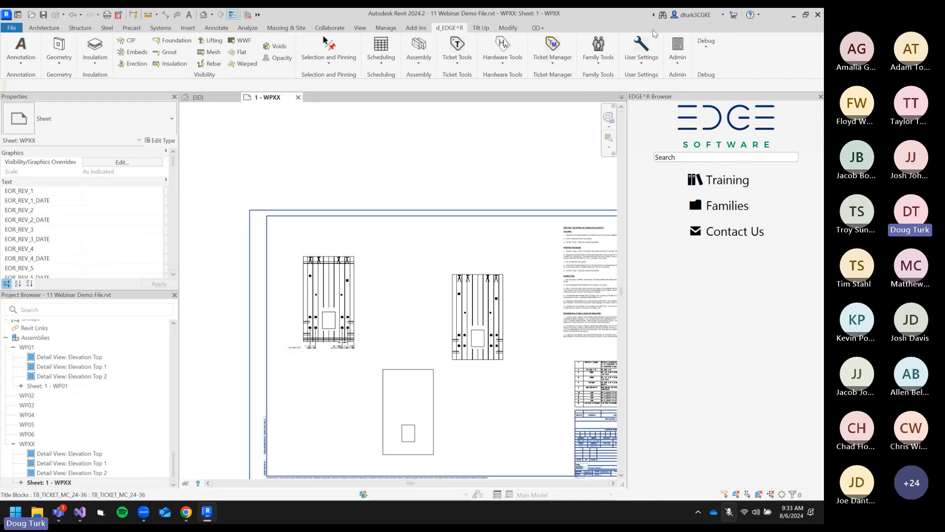
{"action": "left_click", "coordinate": [641, 49]}
{"action": "left_click", "coordinate": [626, 80]}
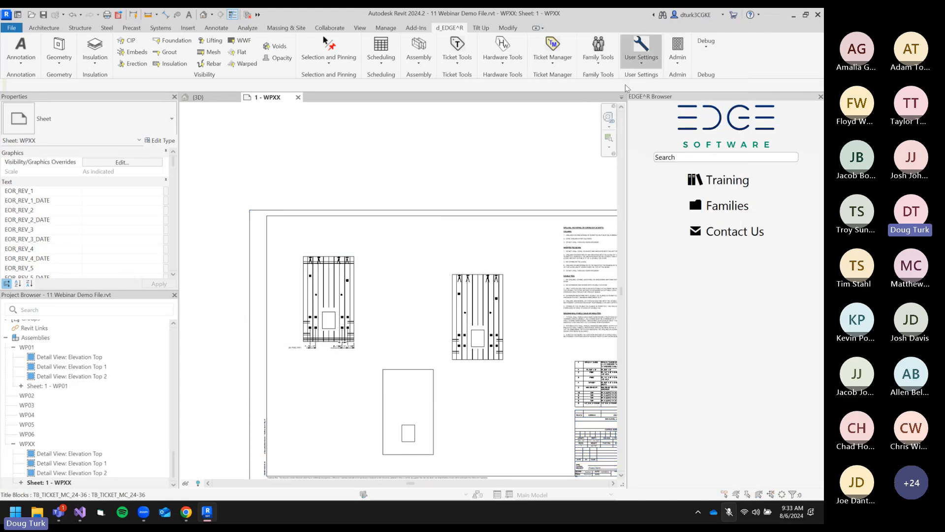
{"action": "left_click", "coordinate": [155, 157]}
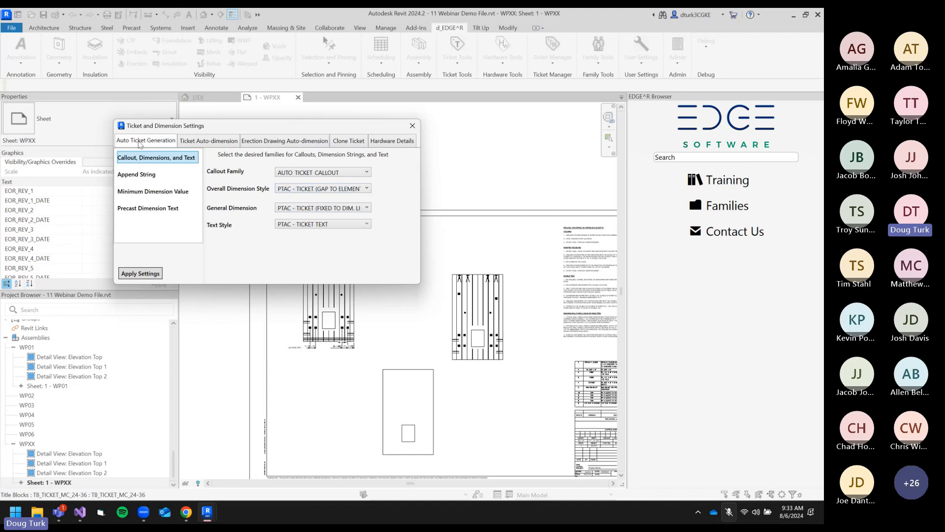
{"action": "left_click", "coordinate": [208, 141]}
{"action": "left_click", "coordinate": [301, 142]}
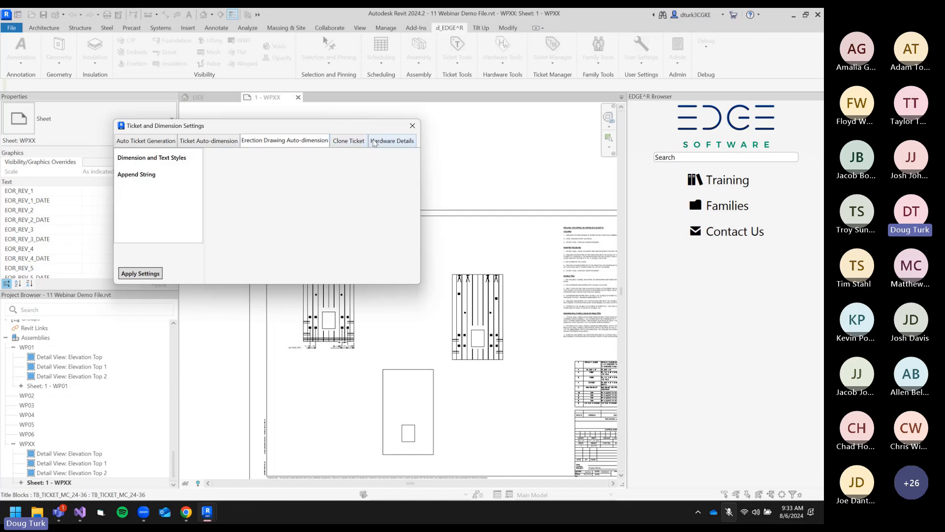
{"action": "left_click", "coordinate": [350, 145]}
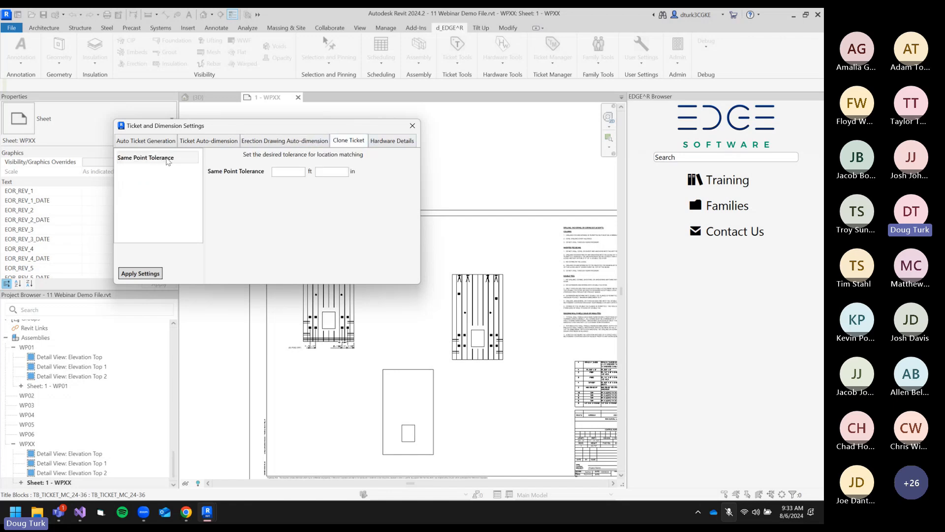
{"action": "left_click", "coordinate": [392, 142]}
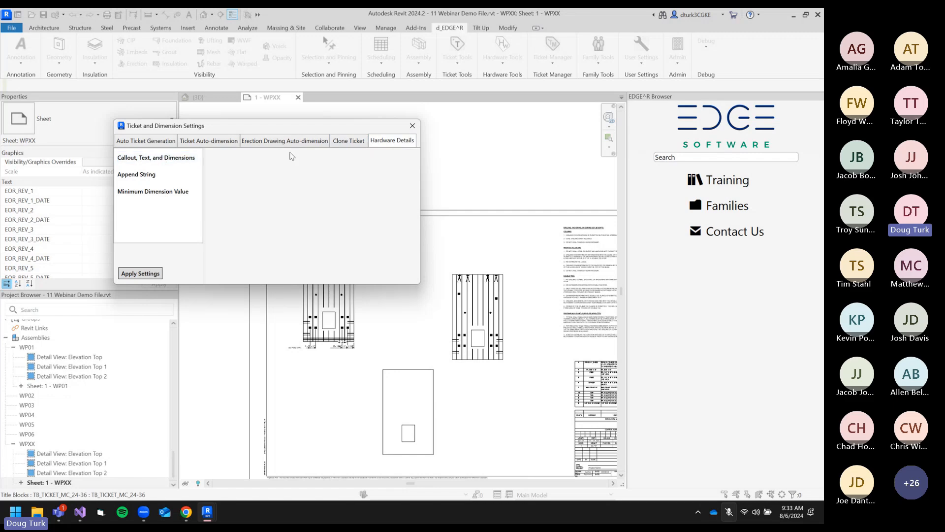
{"action": "left_click", "coordinate": [412, 126]}
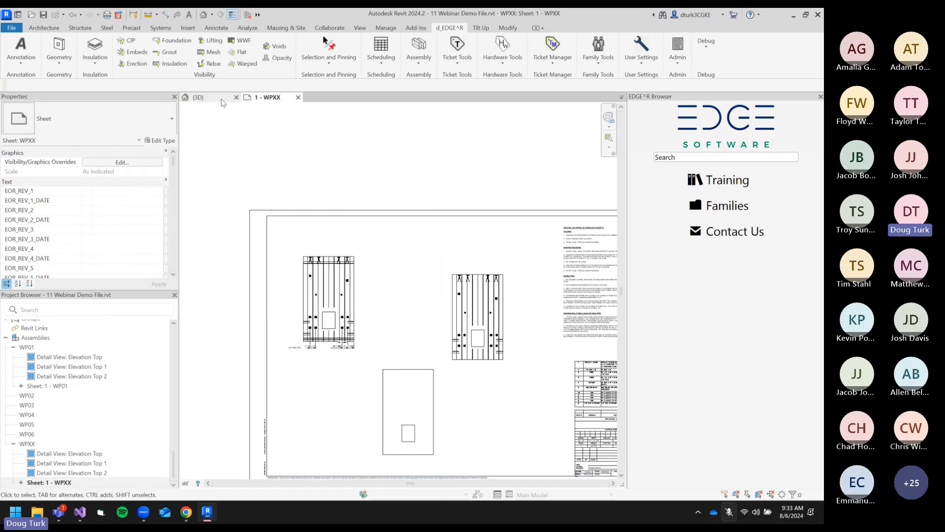
Open the Mark Verification Settings from the 3D view, compare the Numerical incrementor option, and apply the Alphabetical incrementor.
{"action": "left_click", "coordinate": [198, 98]}
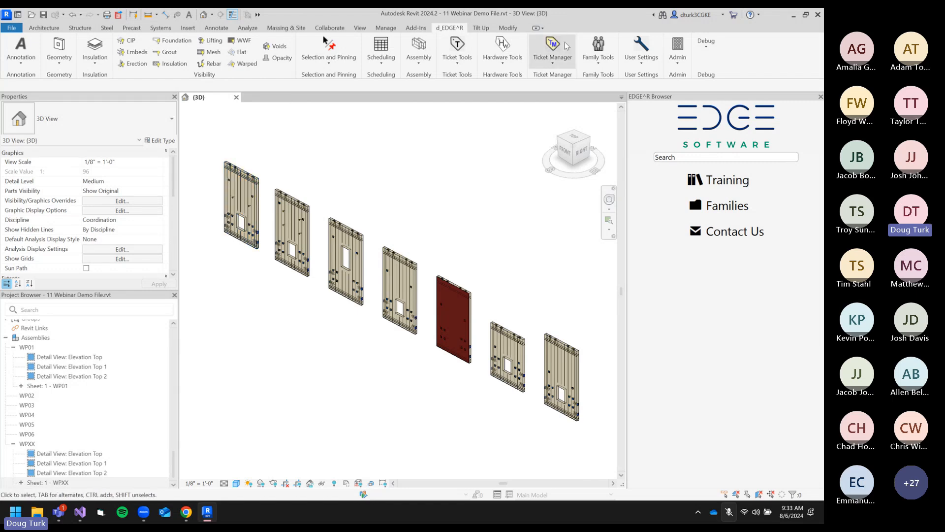
{"action": "left_click", "coordinate": [641, 52]}
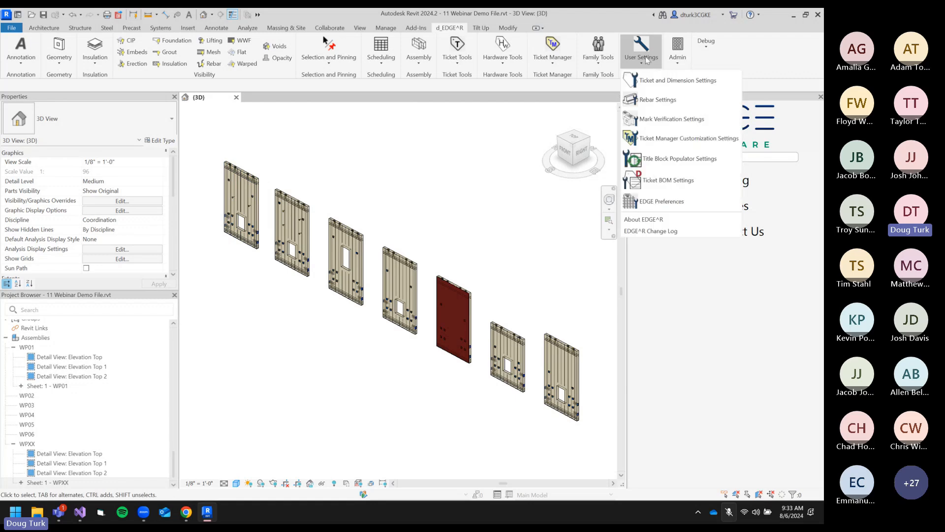
{"action": "left_click", "coordinate": [670, 120]}
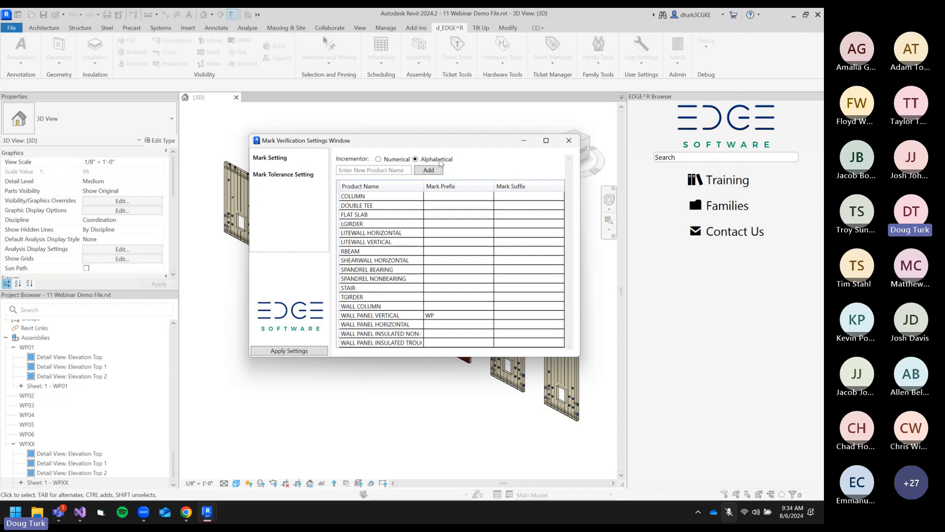
{"action": "left_click", "coordinate": [383, 159]}
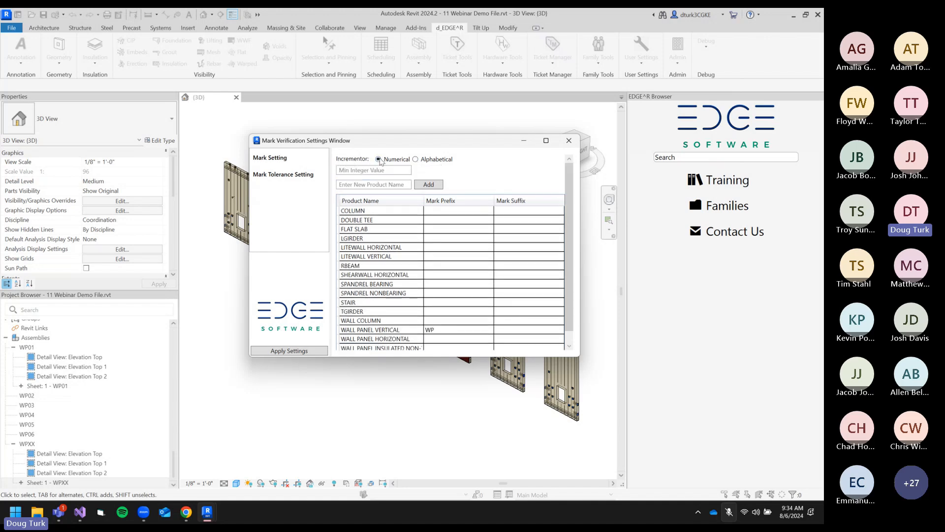
{"action": "left_click", "coordinate": [354, 172]}
{"action": "left_click", "coordinate": [423, 161]}
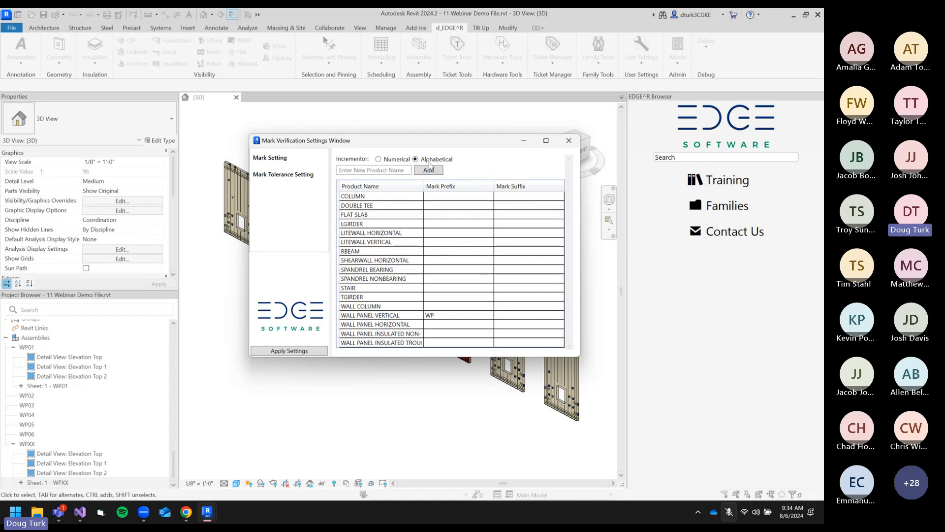
{"action": "left_click", "coordinate": [301, 351]}
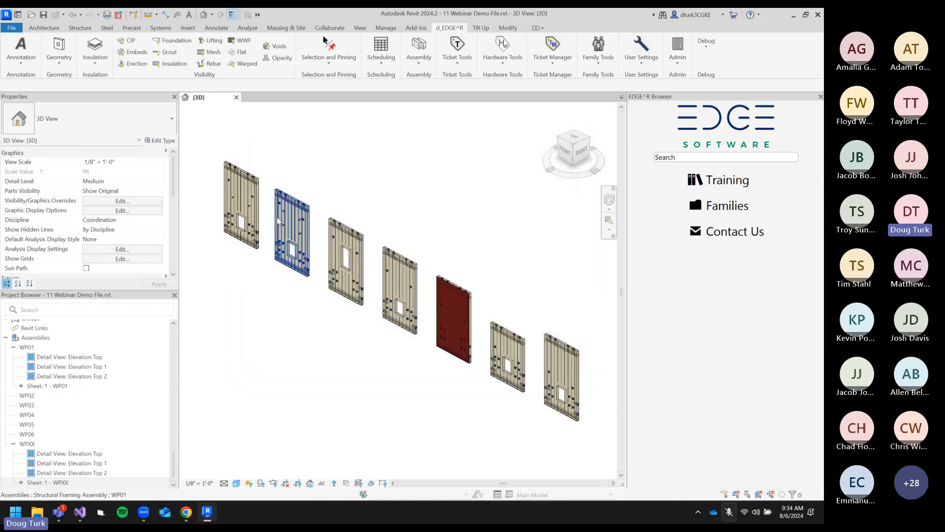
Run Mark Verification Initial on the wall panels with all comparisons enabled.
{"action": "left_click", "coordinate": [236, 192]}
{"action": "left_click", "coordinate": [301, 211]}
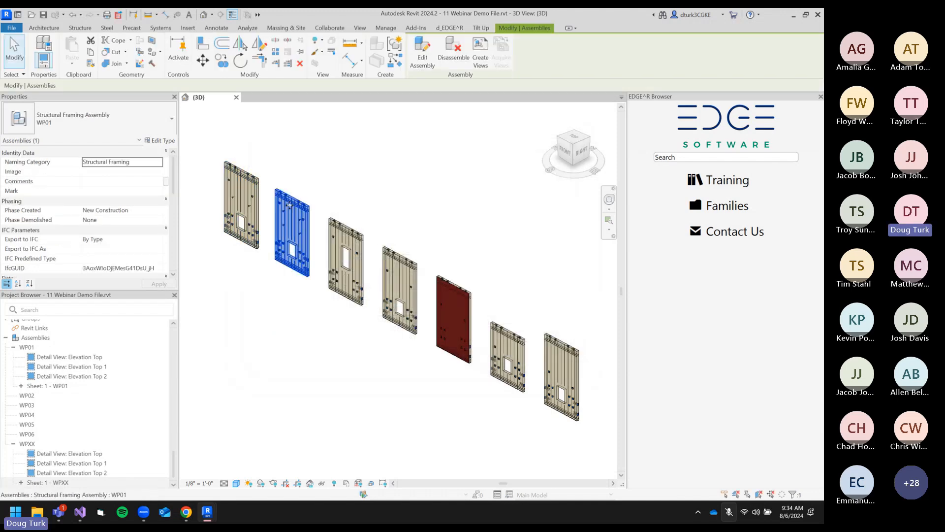
{"action": "left_click", "coordinate": [346, 227]}
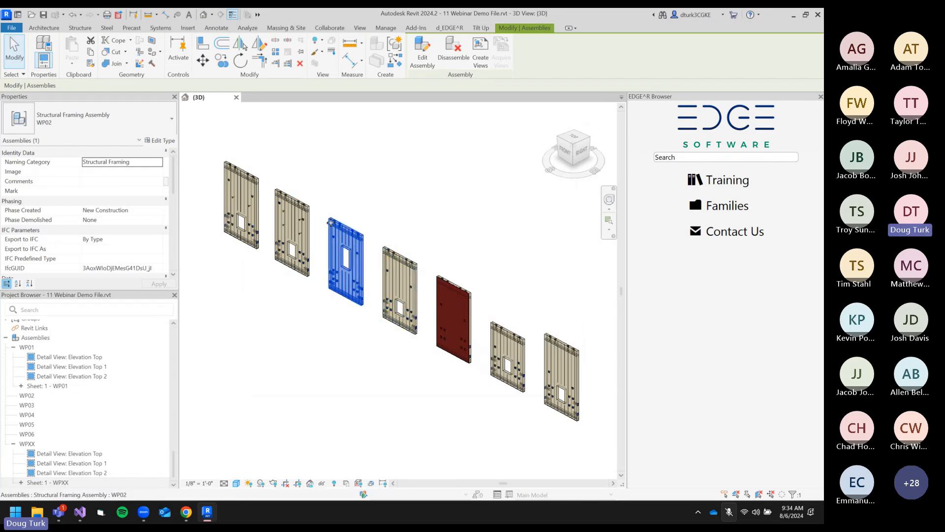
{"action": "key", "text": "Escape"}
{"action": "left_click", "coordinate": [61, 50]}
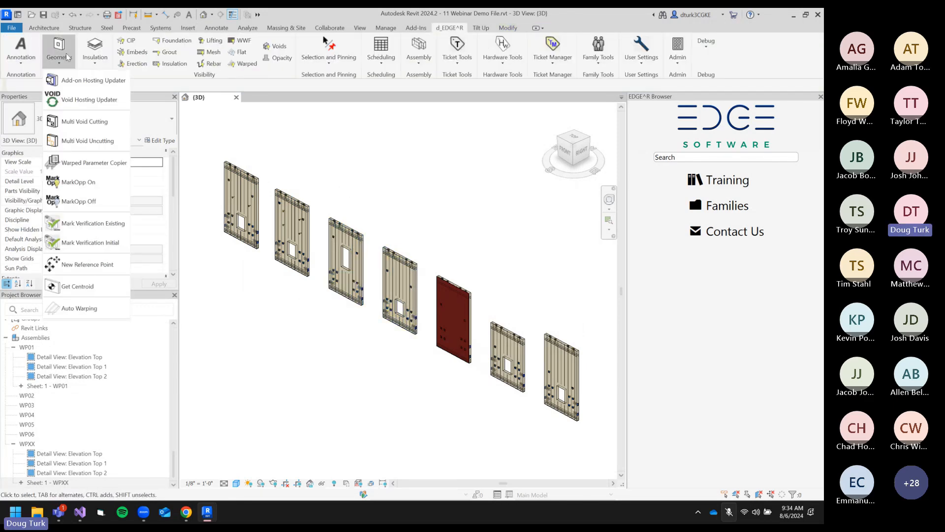
{"action": "left_click", "coordinate": [77, 224]}
{"action": "left_click", "coordinate": [348, 209]}
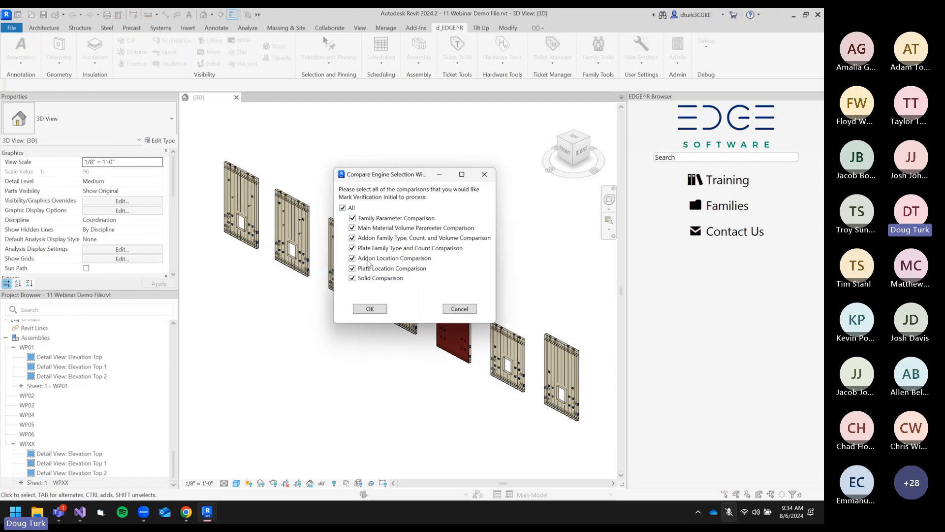
{"action": "left_click", "coordinate": [374, 311]}
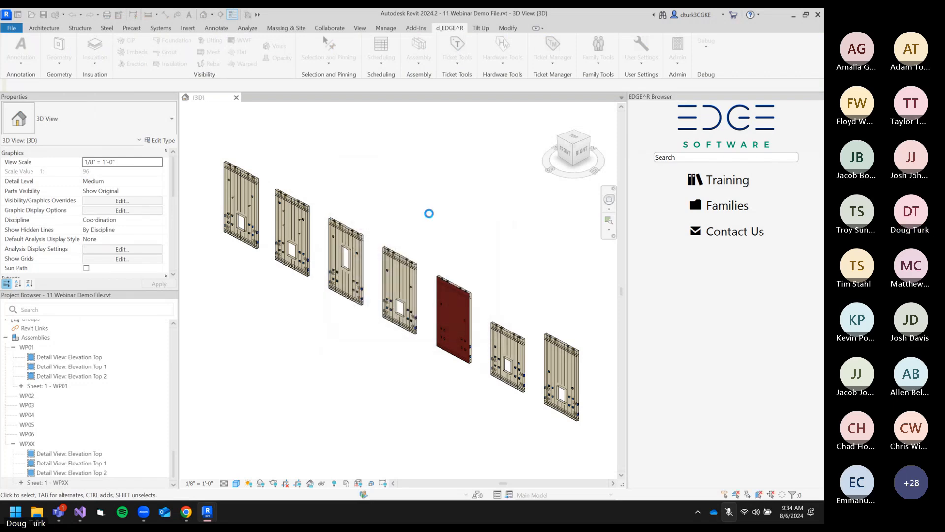
{"action": "left_click", "coordinate": [373, 307]}
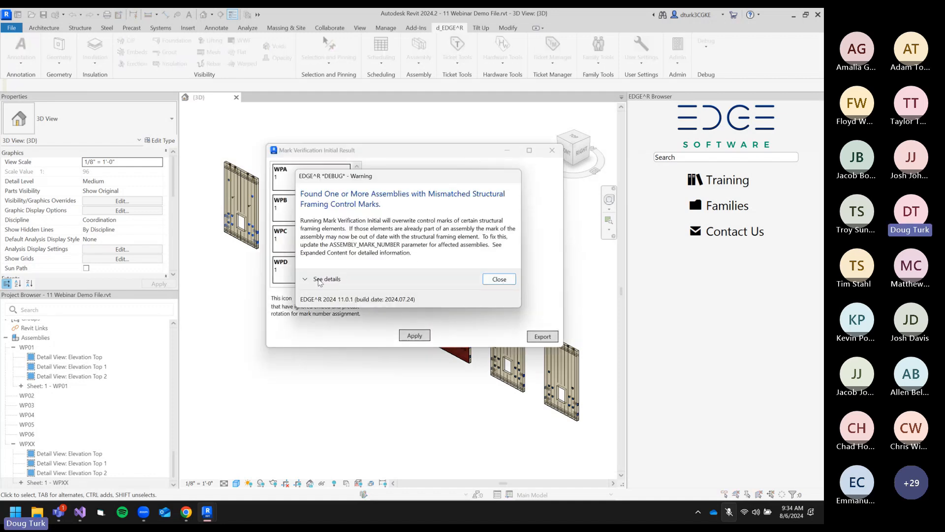
Review the affected assemblies in the mismatched control marks warning and apply the proposed marks to the wall panels.
{"action": "left_click_drag", "start_coordinate": [406, 181], "coordinate": [530, 162]}
{"action": "left_click", "coordinate": [443, 261]}
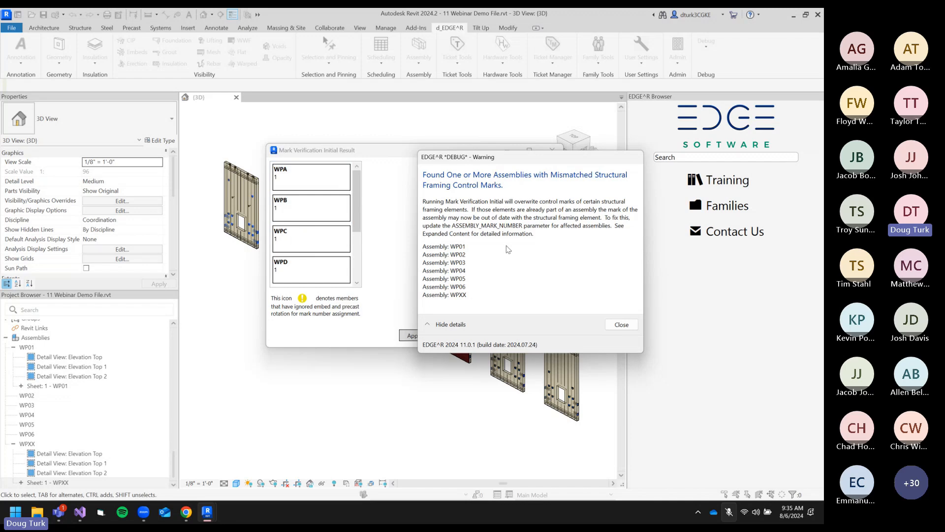
{"action": "left_click", "coordinate": [621, 324]}
{"action": "left_click_drag", "start_coordinate": [355, 209], "coordinate": [355, 255]}
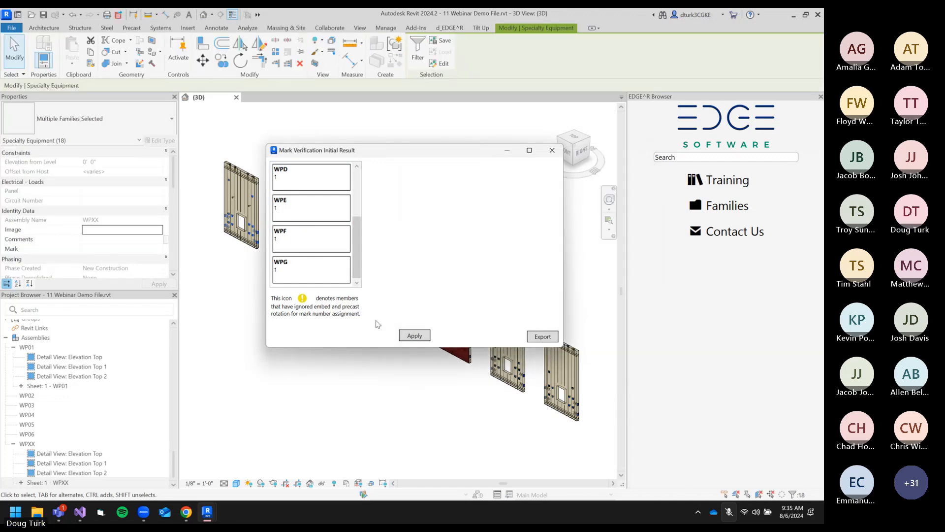
{"action": "left_click", "coordinate": [402, 333]}
Check the CONTROL_MARK parameter of the structural framing panel inside assembly WP01.
{"action": "left_click", "coordinate": [294, 198]}
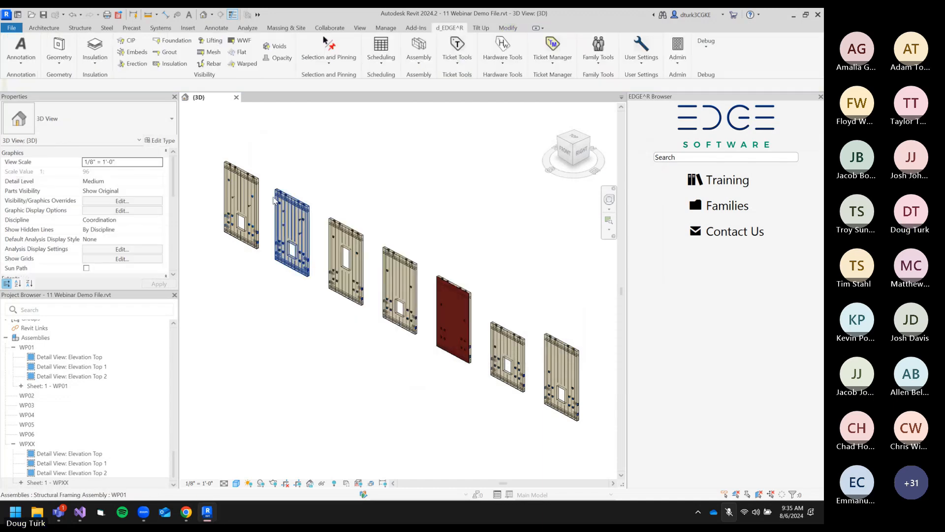
{"action": "scroll", "coordinate": [295, 197], "scroll_direction": "up", "scroll_amount": 3}
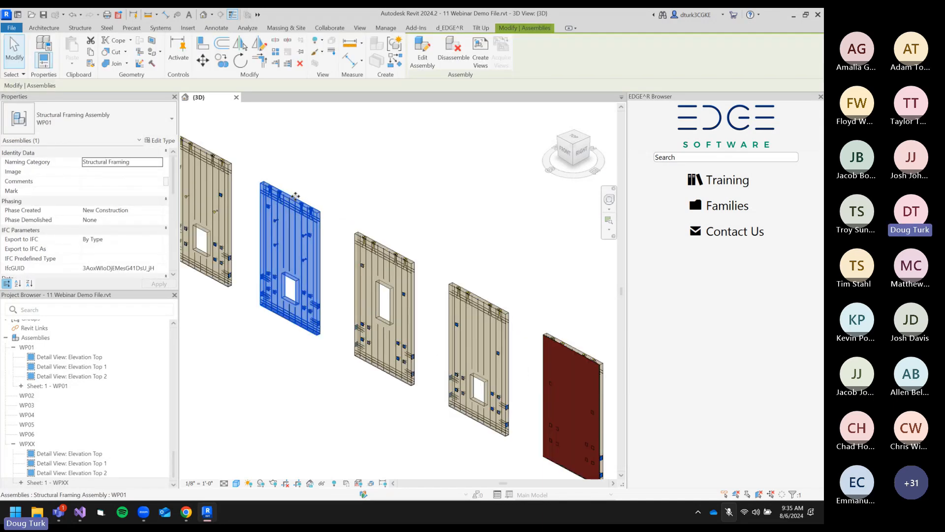
{"action": "left_click", "coordinate": [293, 199]}
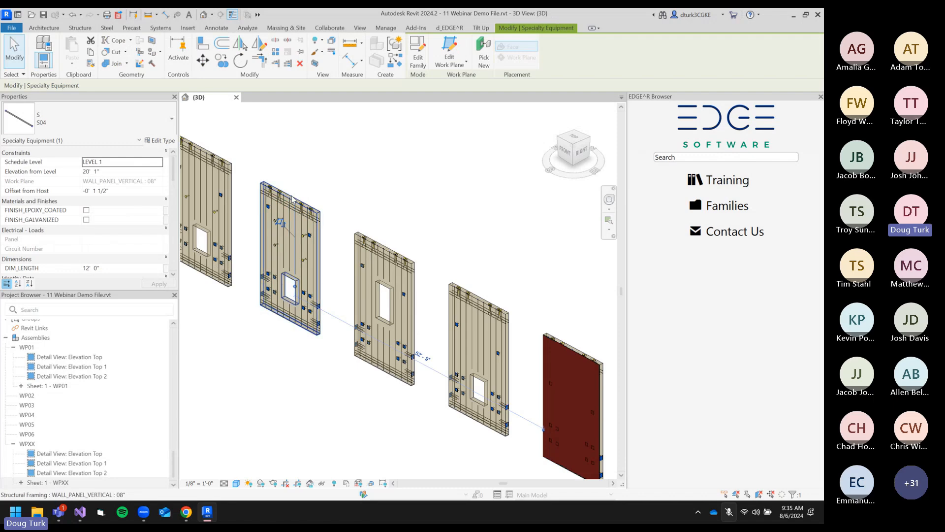
{"action": "left_click", "coordinate": [293, 198]}
{"action": "scroll", "coordinate": [123, 206], "scroll_direction": "down", "scroll_amount": 10}
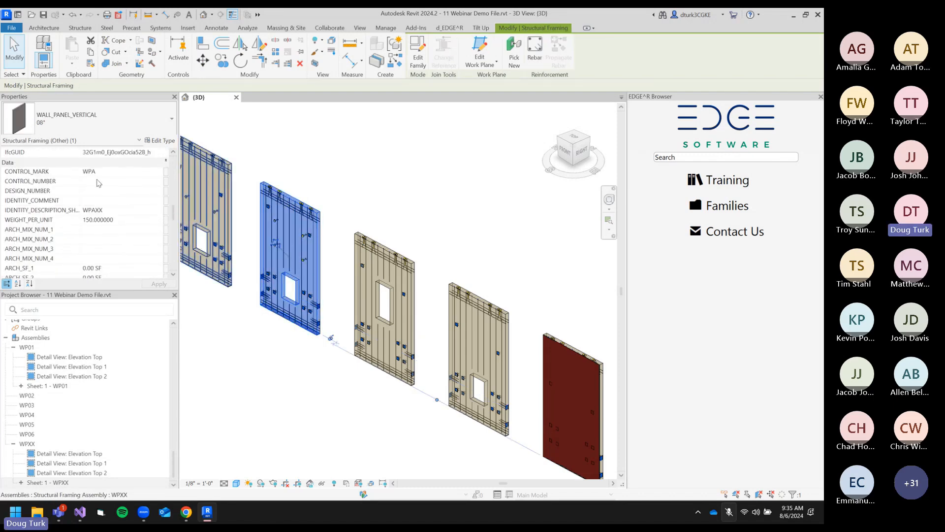
{"action": "left_click", "coordinate": [330, 158]}
{"action": "scroll", "coordinate": [330, 158], "scroll_direction": "down", "scroll_amount": 2}
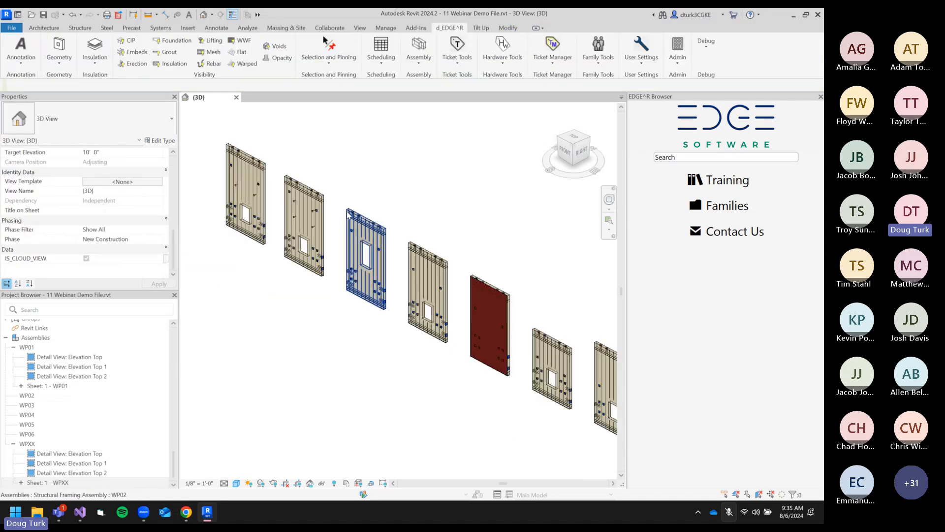
Undo the set mark number command and check the WP01 assembly's properties.
{"action": "left_click", "coordinate": [81, 14]}
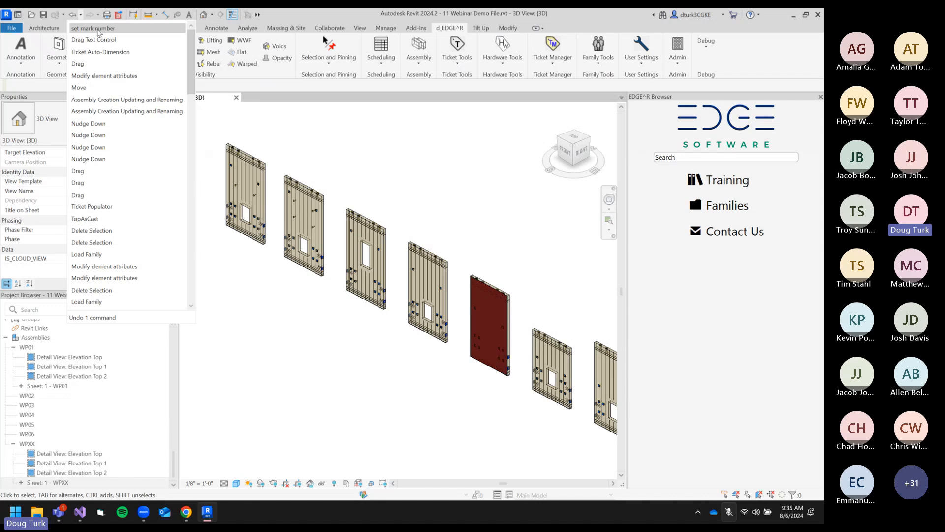
{"action": "left_click", "coordinate": [99, 32]}
{"action": "left_click", "coordinate": [290, 217]}
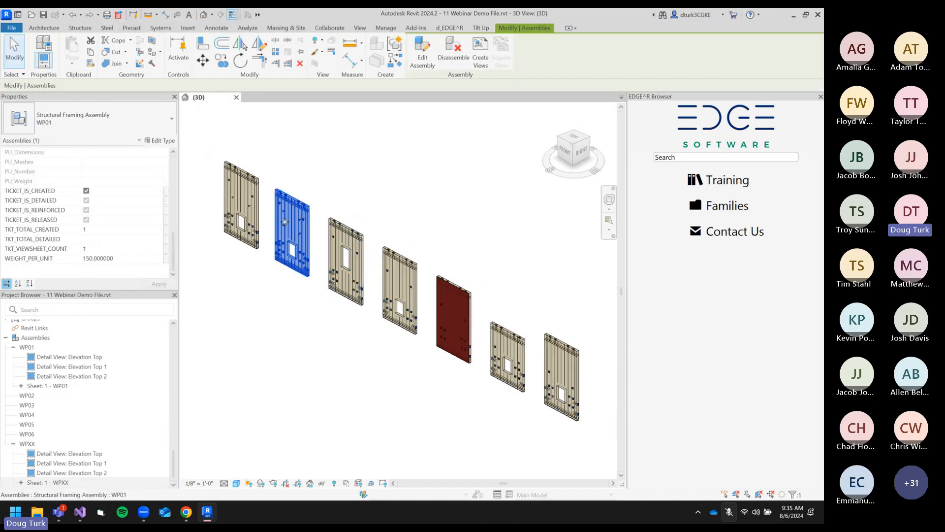
{"action": "left_click", "coordinate": [323, 184]}
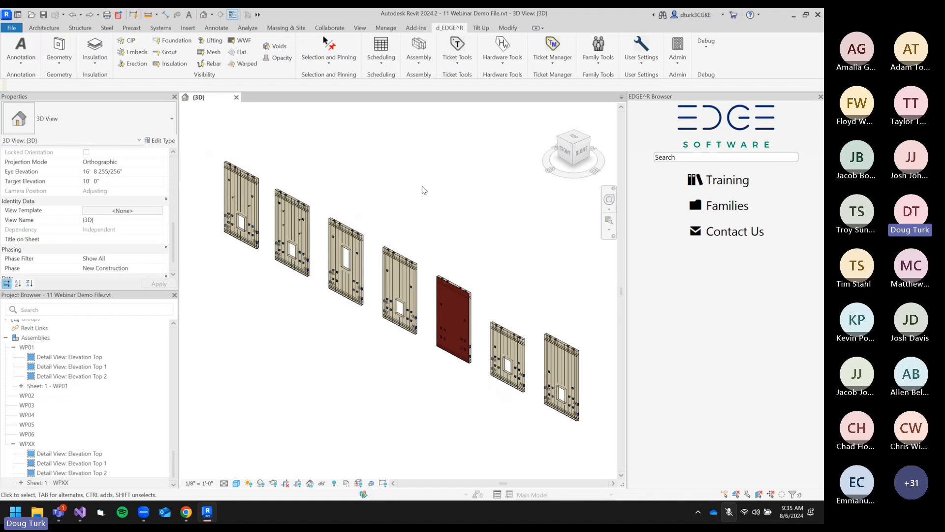
Open the WP01 ticket sheet and examine its ticket parameters, including TKT_SHEET_COUNT.
{"action": "left_click", "coordinate": [293, 218]}
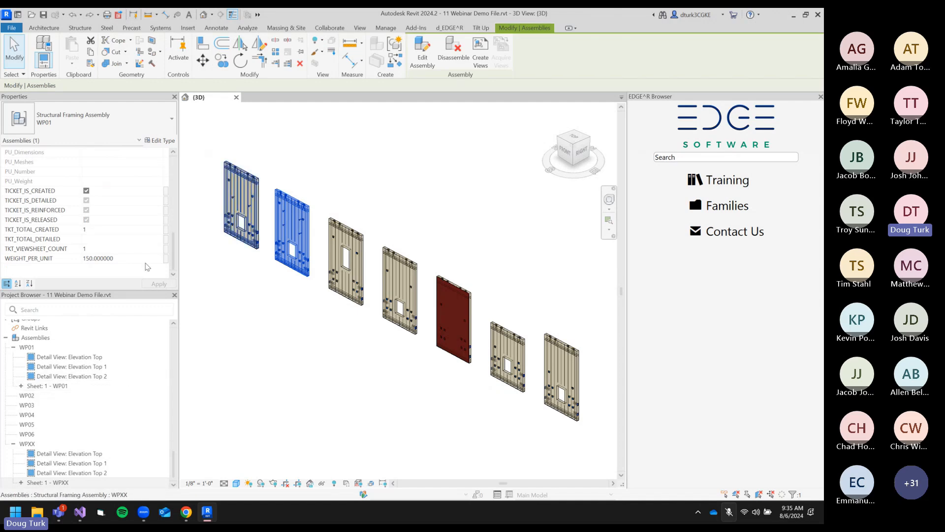
{"action": "double_click", "coordinate": [47, 386]}
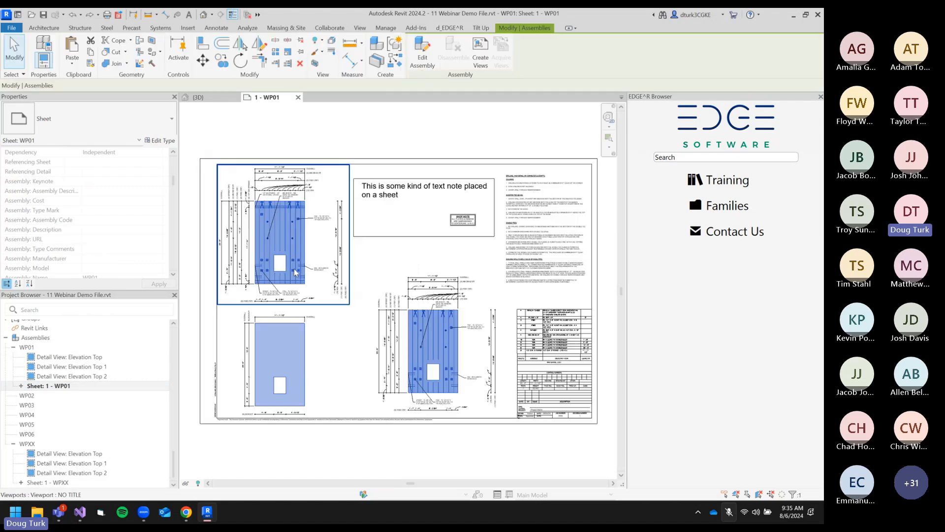
{"action": "scroll", "coordinate": [75, 238], "scroll_direction": "down", "scroll_amount": 12}
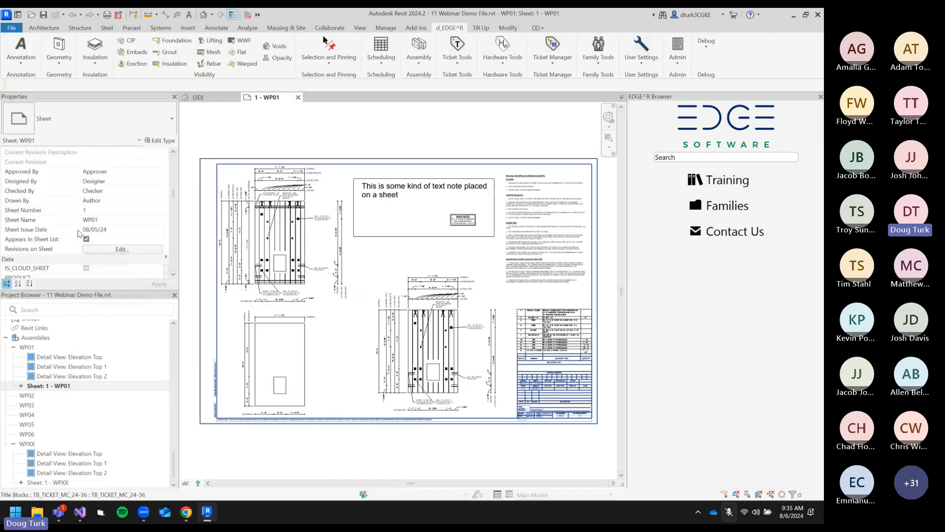
{"action": "scroll", "coordinate": [101, 248], "scroll_direction": "down", "scroll_amount": 10}
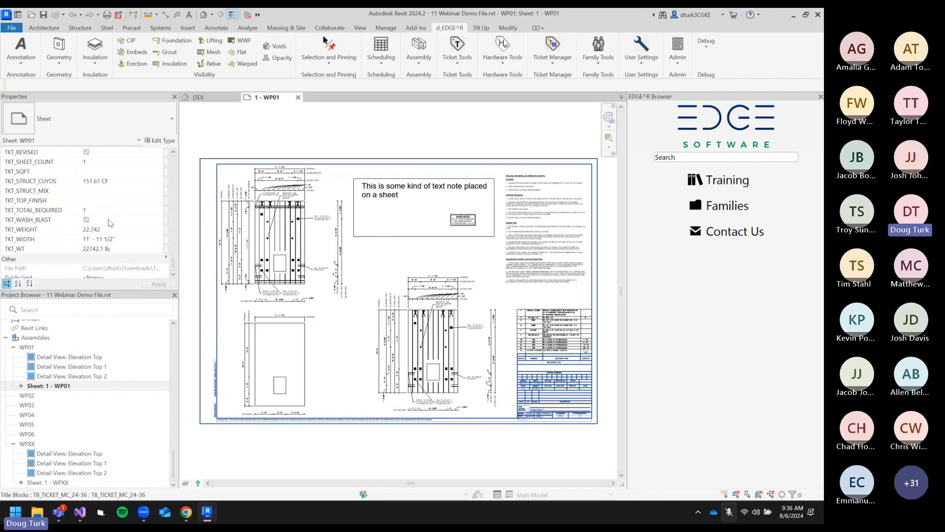
{"action": "scroll", "coordinate": [81, 207], "scroll_direction": "down", "scroll_amount": 1}
{"action": "scroll", "coordinate": [62, 202], "scroll_direction": "up", "scroll_amount": 1}
{"action": "scroll", "coordinate": [71, 205], "scroll_direction": "up", "scroll_amount": 1}
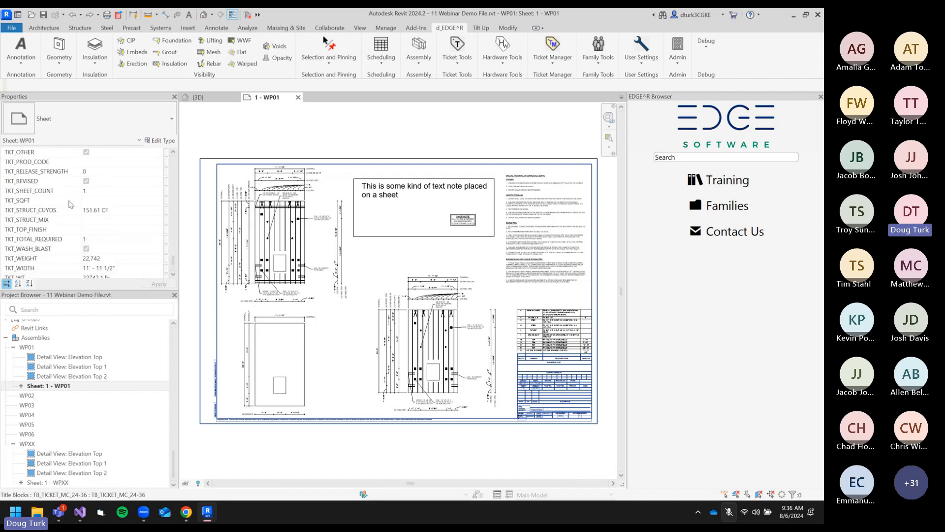
{"action": "left_click", "coordinate": [115, 191]}
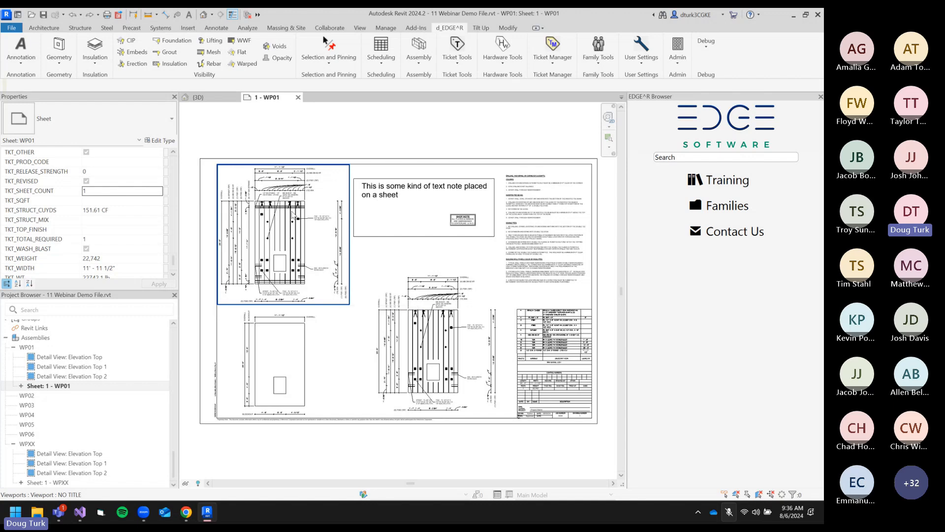
Return to the 3D view and inspect the FINISH DEMO wall on the face of assembly WP04, clearing the selection.
{"action": "left_click", "coordinate": [199, 97]}
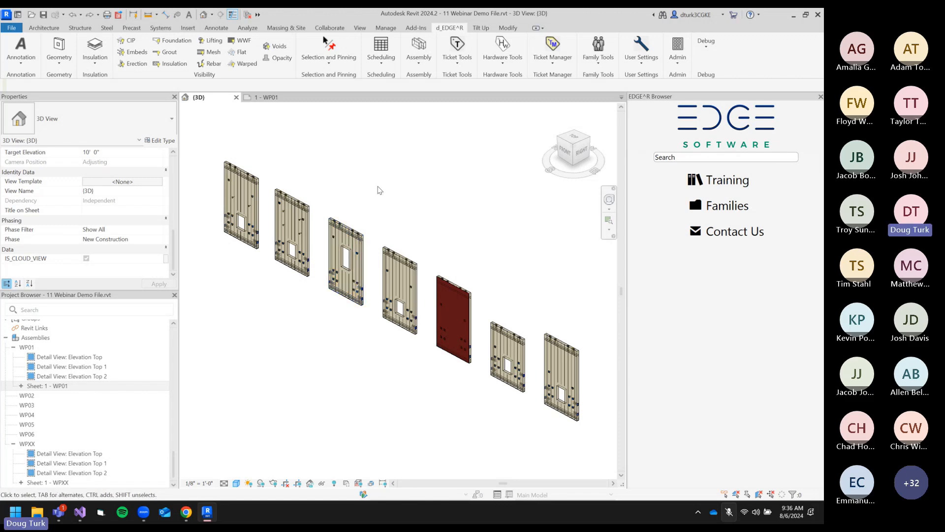
{"action": "left_click", "coordinate": [442, 274]}
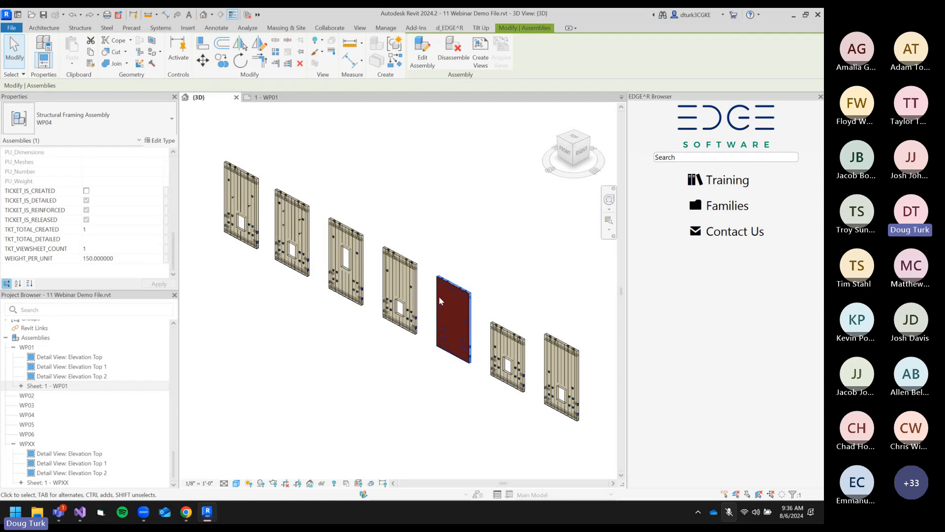
{"action": "scroll", "coordinate": [461, 346], "scroll_direction": "up", "scroll_amount": 5}
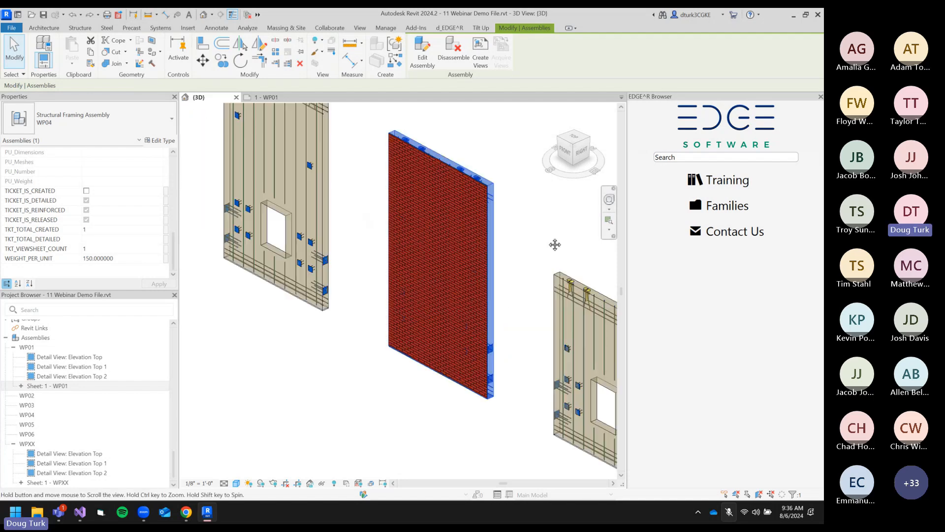
{"action": "middle_click_drag", "start_coordinate": [555, 245], "coordinate": [516, 246]}
{"action": "scroll", "coordinate": [499, 238], "scroll_direction": "up", "scroll_amount": 1}
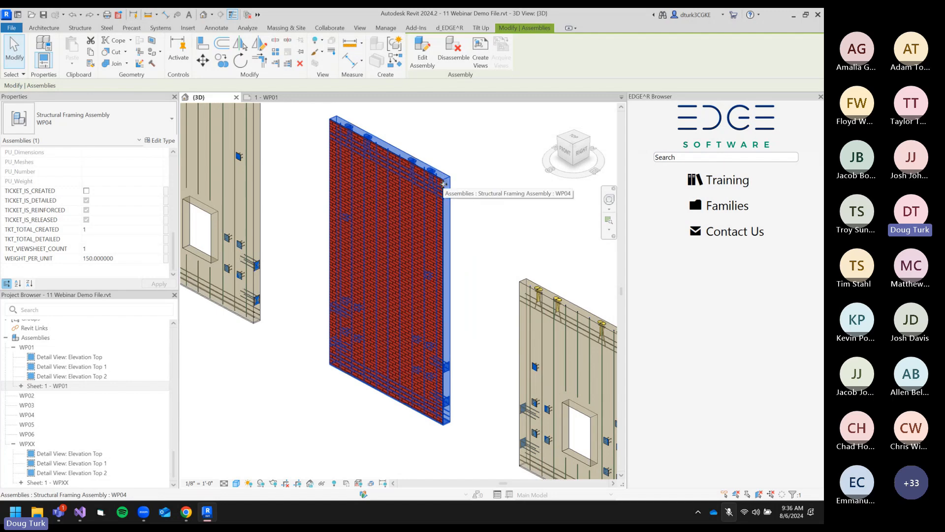
{"action": "key", "text": "Tab"}
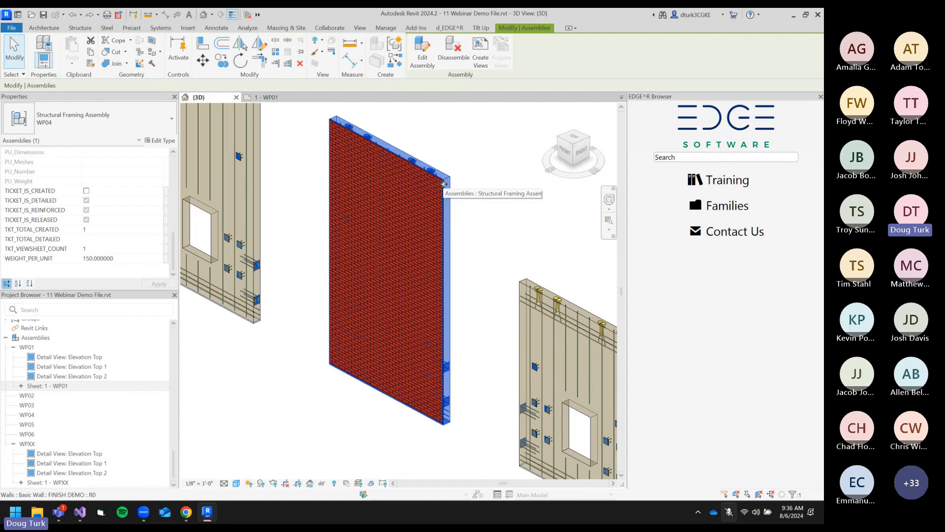
{"action": "left_click", "coordinate": [443, 184]}
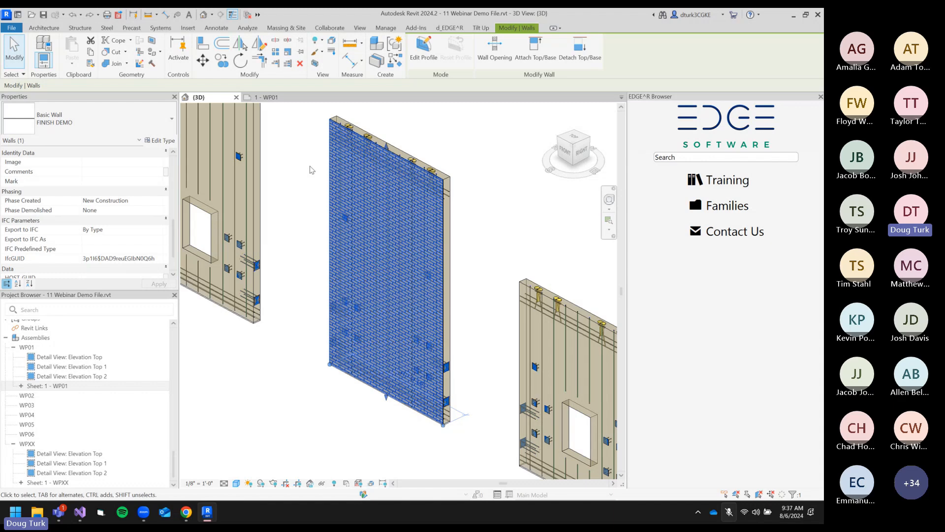
{"action": "left_click", "coordinate": [494, 171]}
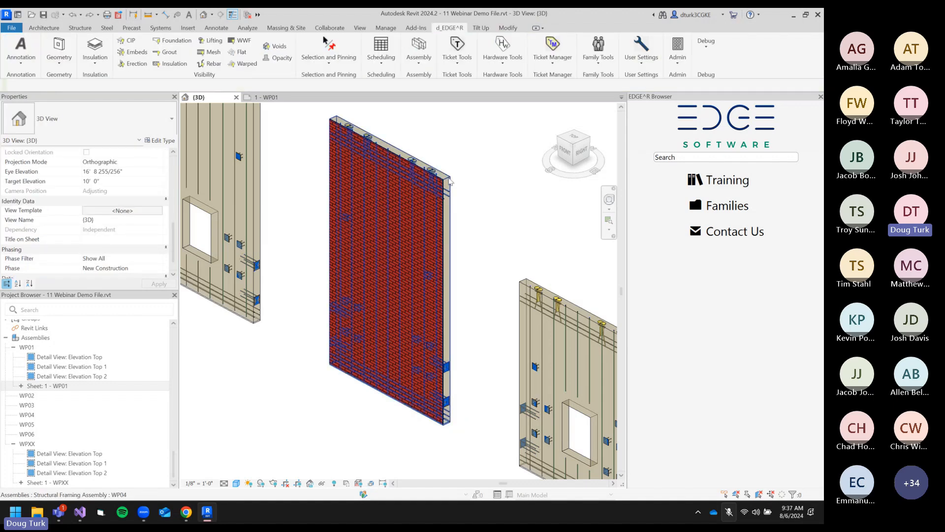
Select assembly WP04 and its FINISH DEMO wall in turn to check whether the finish belongs to the assembly.
{"action": "left_click", "coordinate": [410, 172]}
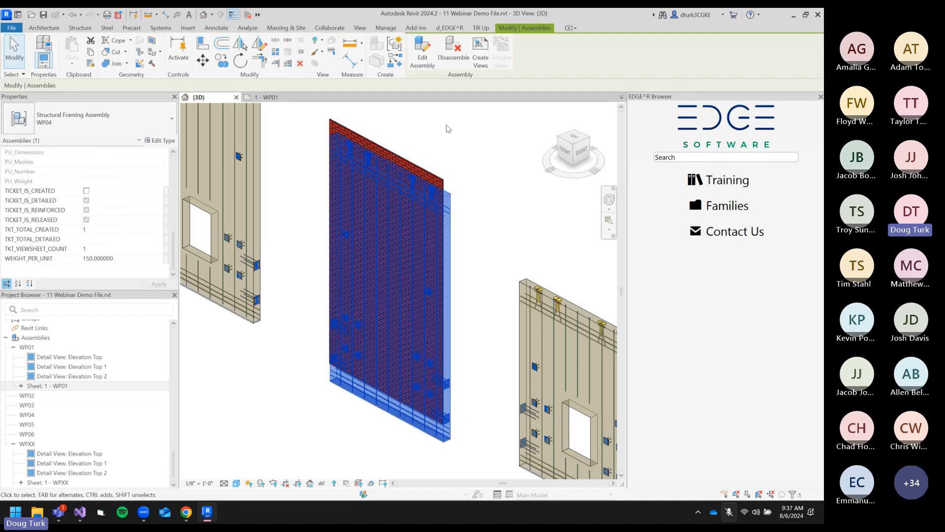
{"action": "left_click", "coordinate": [448, 127]}
{"action": "left_click", "coordinate": [440, 161]}
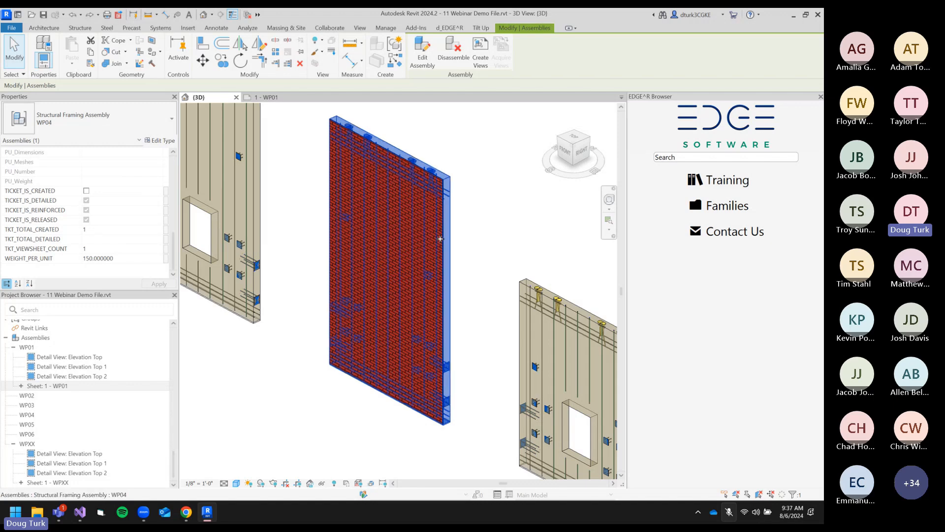
{"action": "left_click", "coordinate": [498, 191]}
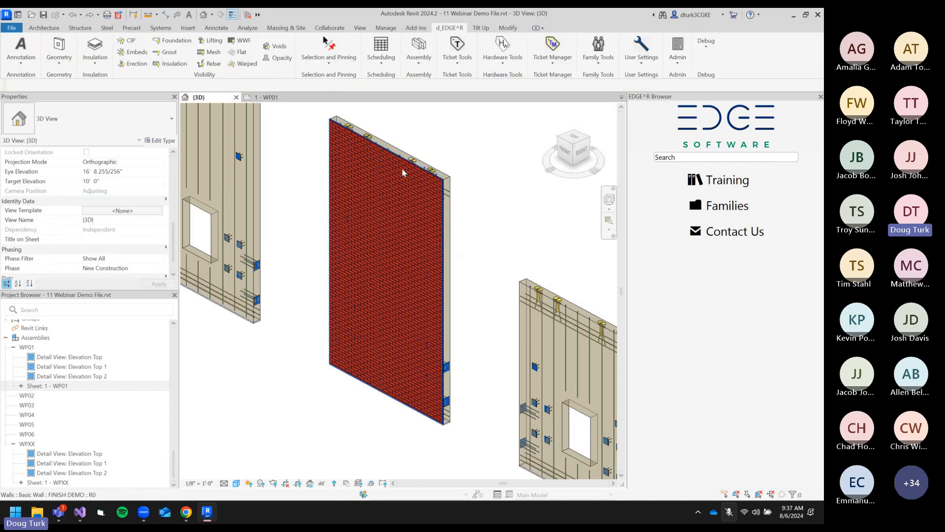
{"action": "left_click", "coordinate": [388, 154]}
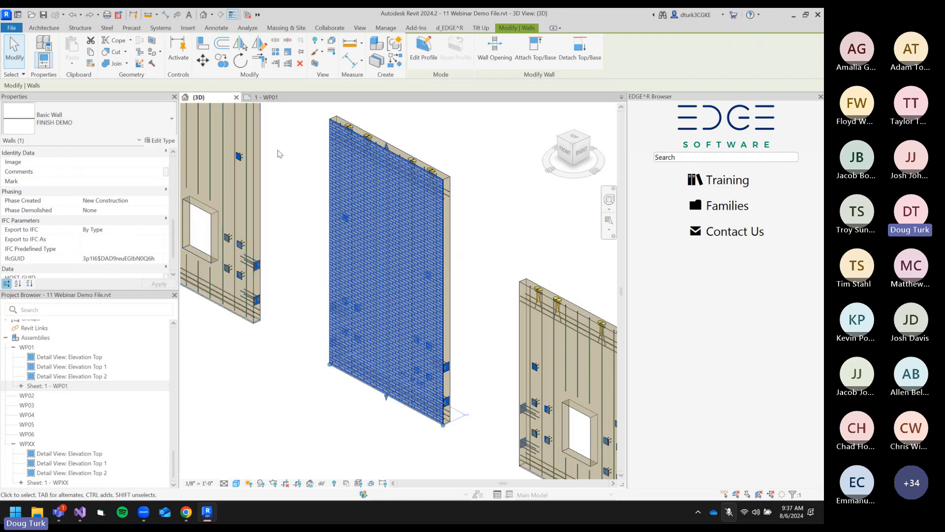
{"action": "left_click", "coordinate": [278, 150]}
Run Assembly Creation, Updating & Renaming on assembly WP04 without marking the wall as a finish.
{"action": "left_click", "coordinate": [340, 123]}
{"action": "left_click", "coordinate": [450, 27]}
{"action": "left_click", "coordinate": [419, 54]}
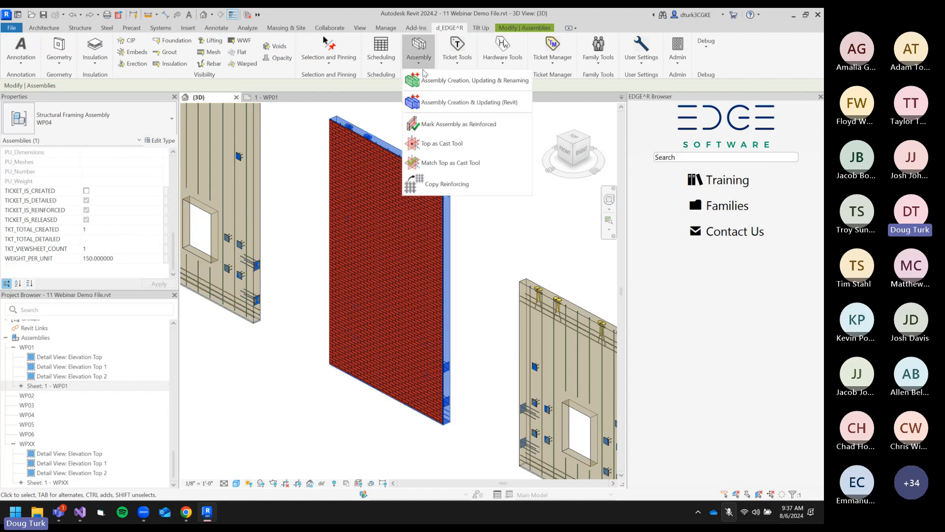
{"action": "left_click", "coordinate": [433, 79]}
{"action": "left_click", "coordinate": [370, 257]}
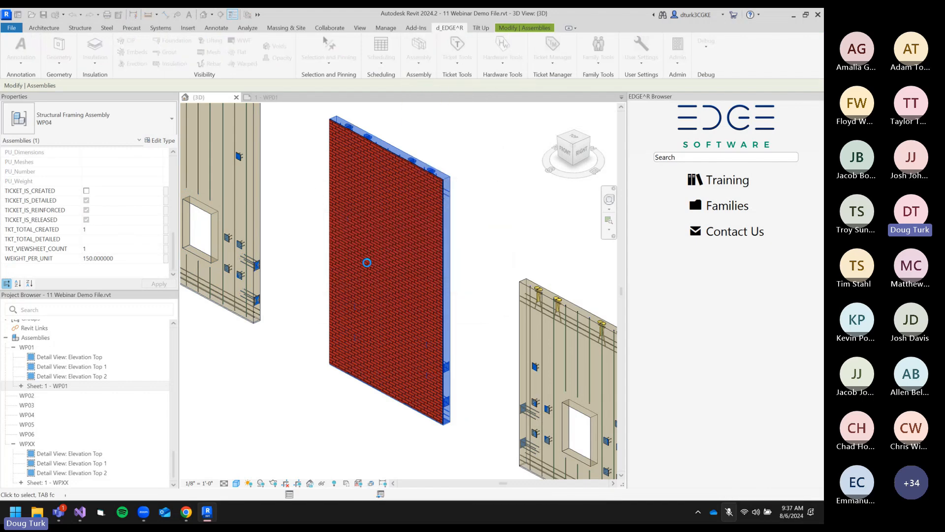
{"action": "left_click", "coordinate": [525, 194]}
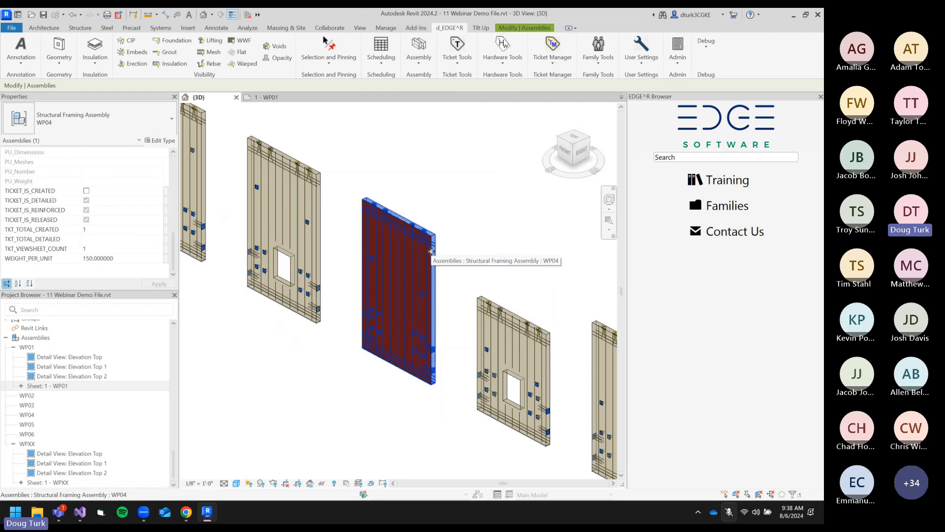
Turn on the IS_FINISH parameter of the FINISH DEMO wall on panel WP04.
{"action": "scroll", "coordinate": [430, 251], "scroll_direction": "up", "scroll_amount": 5}
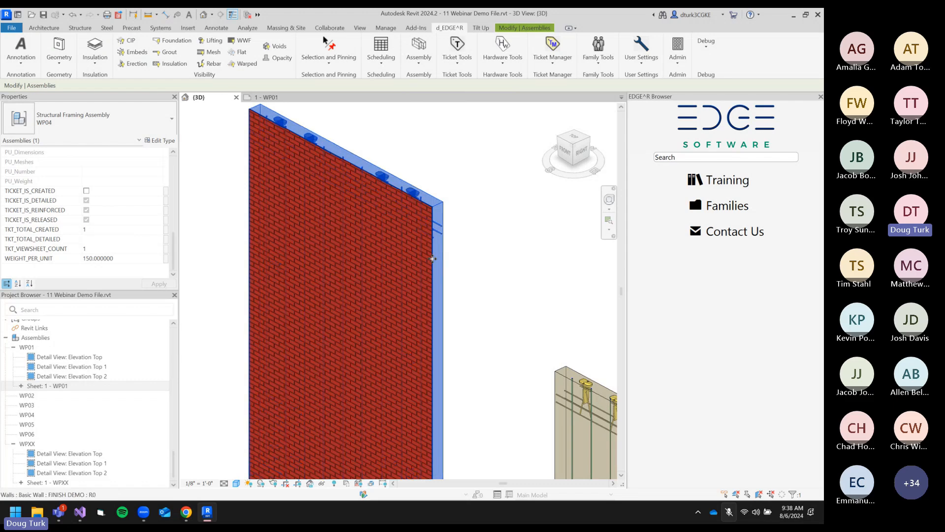
{"action": "left_click", "coordinate": [432, 259]}
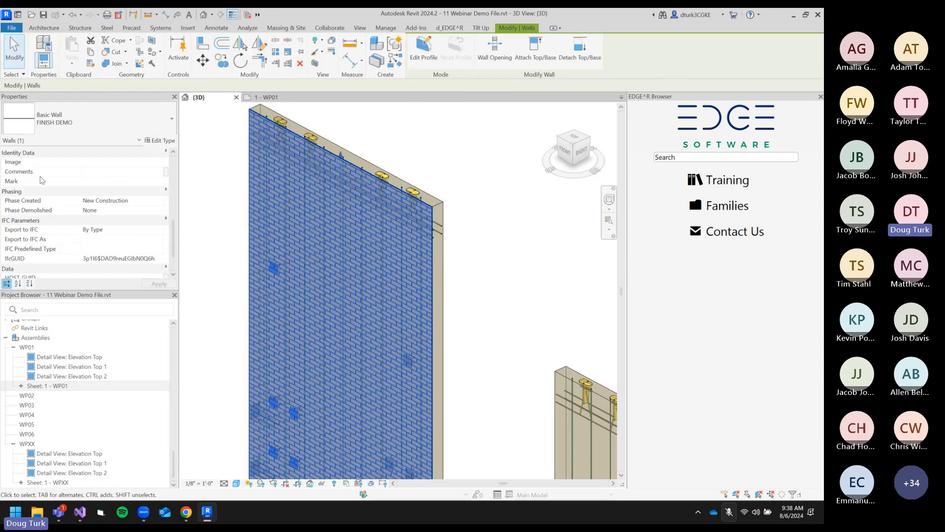
{"action": "scroll", "coordinate": [126, 206], "scroll_direction": "down", "scroll_amount": 2}
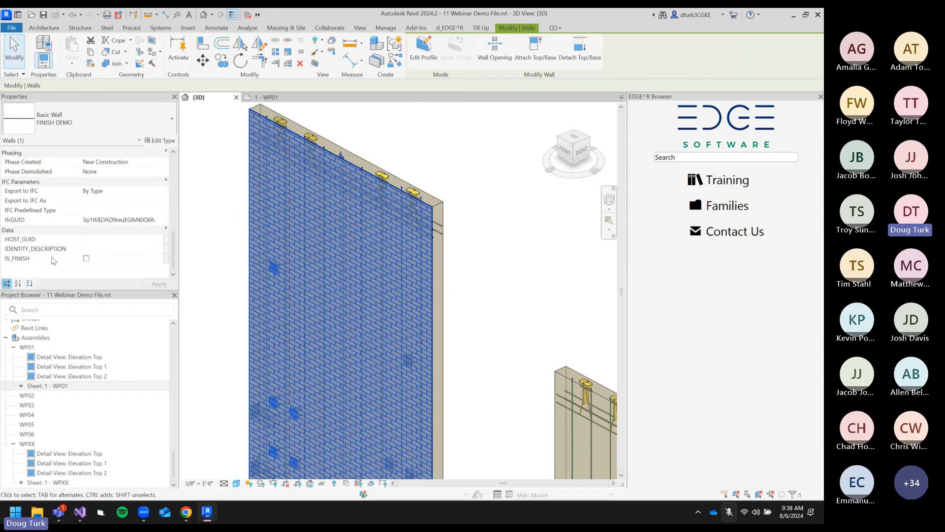
{"action": "mouse_move", "coordinate": [12, 262]}
{"action": "left_click", "coordinate": [87, 259]}
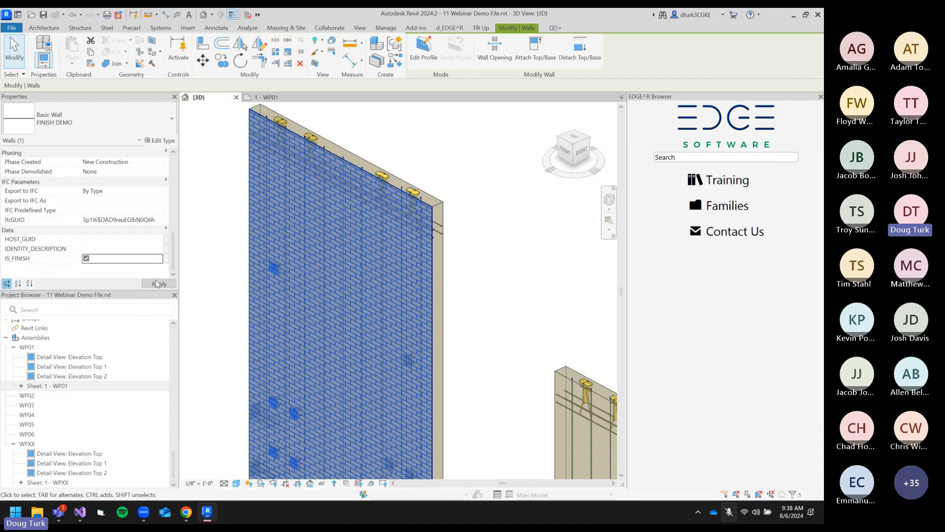
{"action": "left_click", "coordinate": [453, 125]}
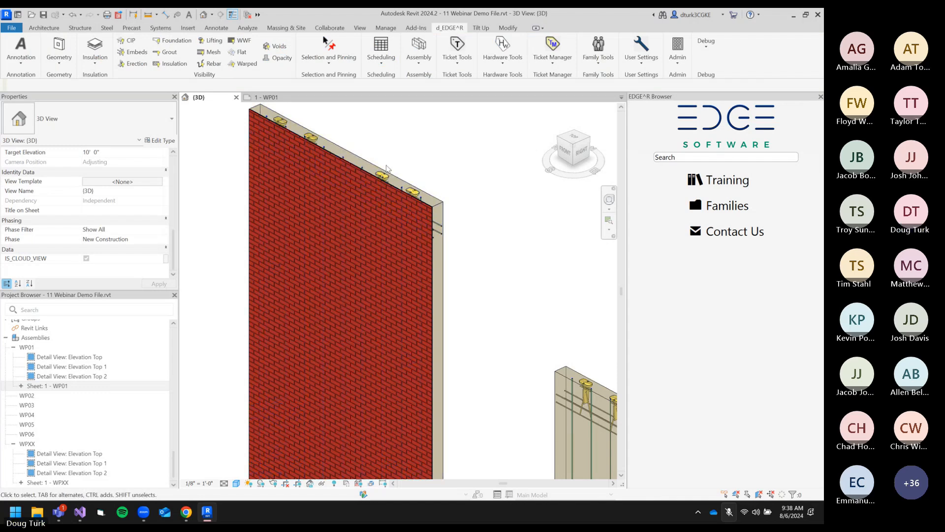
Update assembly WP04 again with Assembly Creation, Updating & Renaming to add the flagged finish wall.
{"action": "left_click", "coordinate": [407, 152]}
{"action": "left_click", "coordinate": [418, 49]}
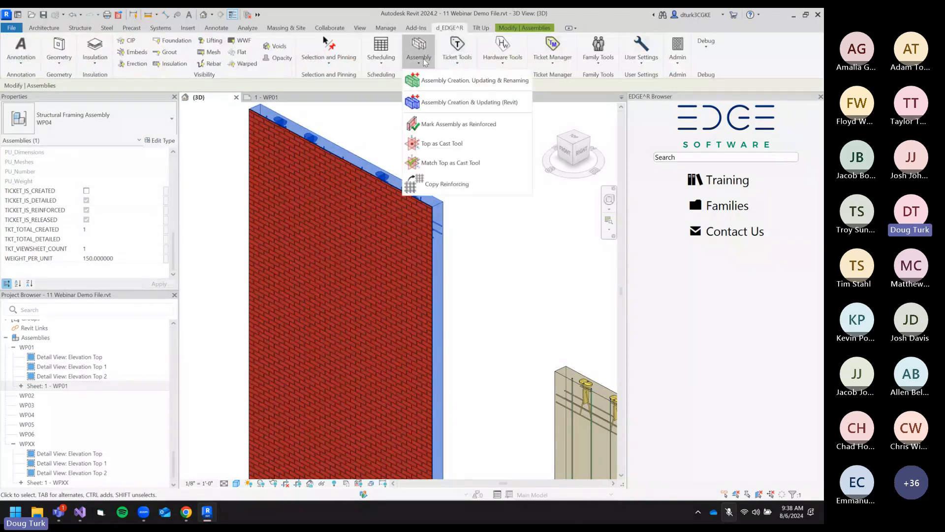
{"action": "left_click", "coordinate": [433, 78]}
{"action": "left_click", "coordinate": [364, 257]}
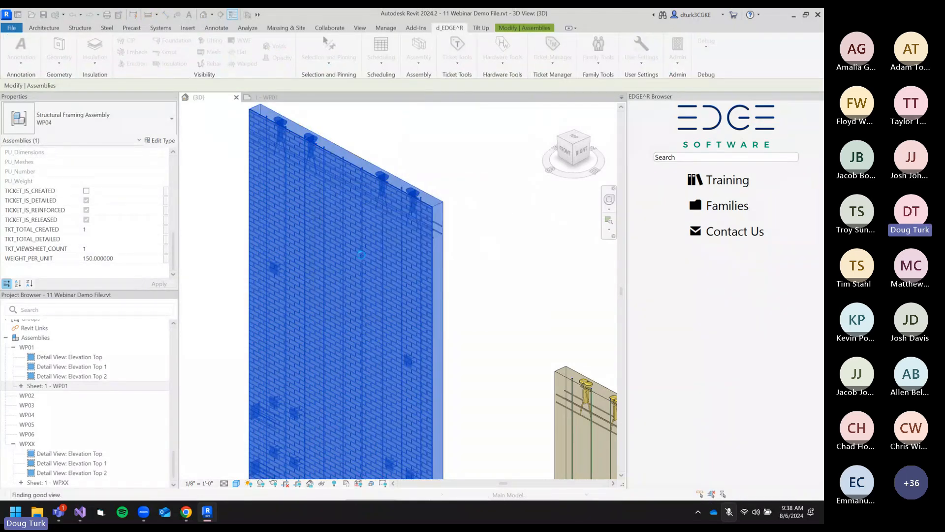
{"action": "left_click", "coordinate": [522, 191]}
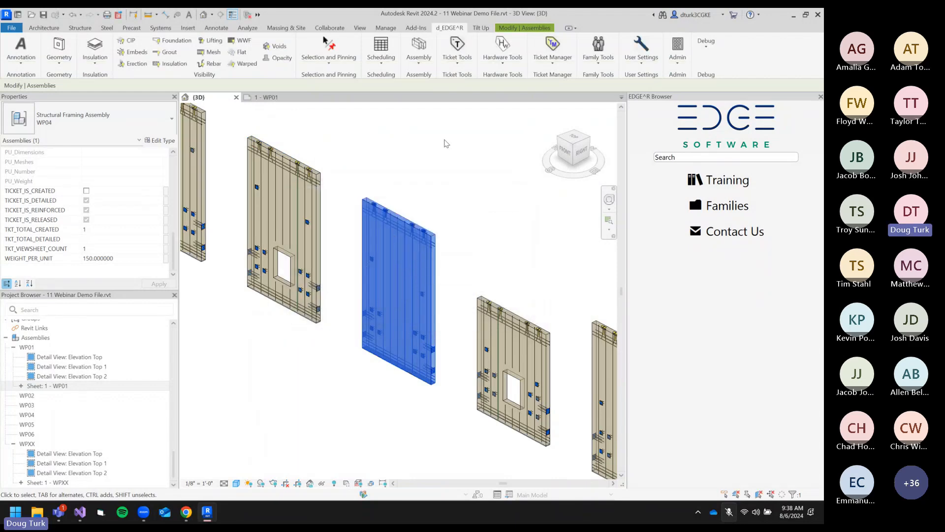
{"action": "left_click", "coordinate": [413, 157]}
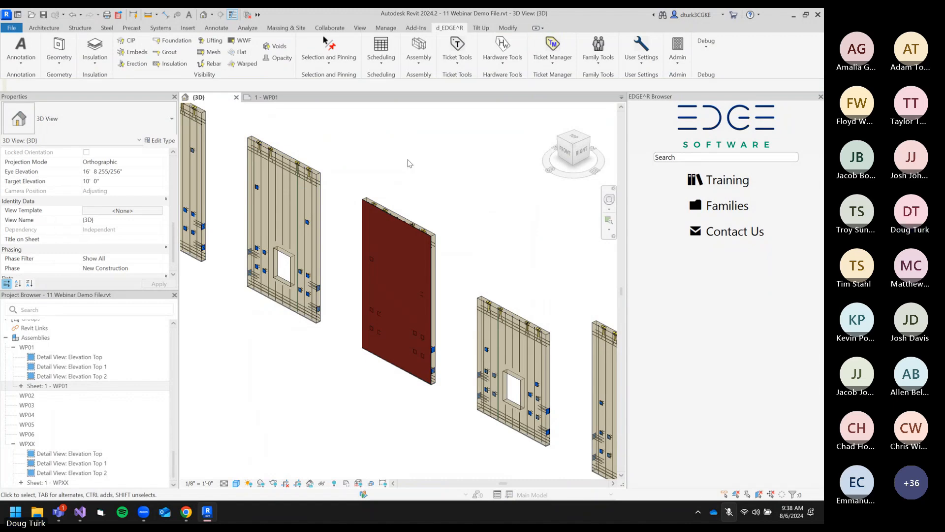
Select assembly WP04 to check that the finish wall is part of it, and clear the selection.
{"action": "scroll", "coordinate": [390, 191], "scroll_direction": "down", "scroll_amount": 2}
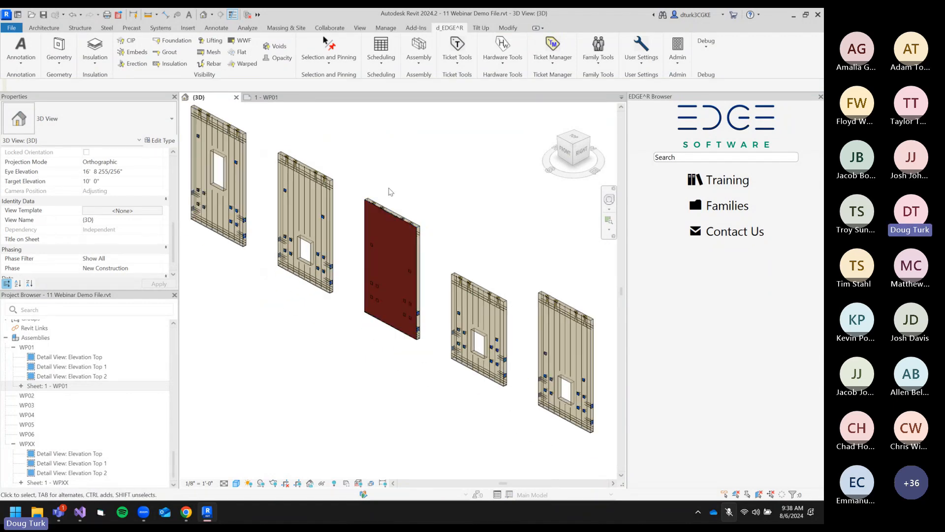
{"action": "middle_click_drag", "start_coordinate": [356, 152], "coordinate": [418, 212]}
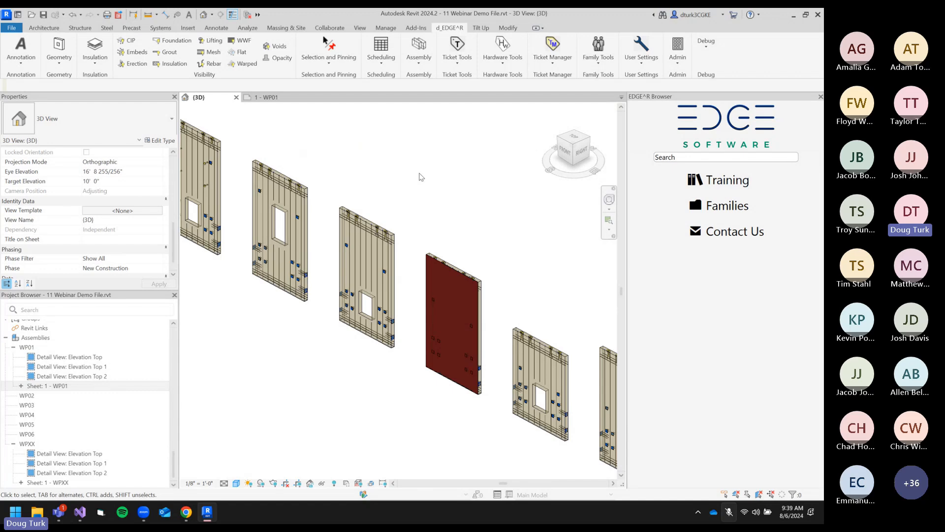
{"action": "left_click", "coordinate": [463, 276]}
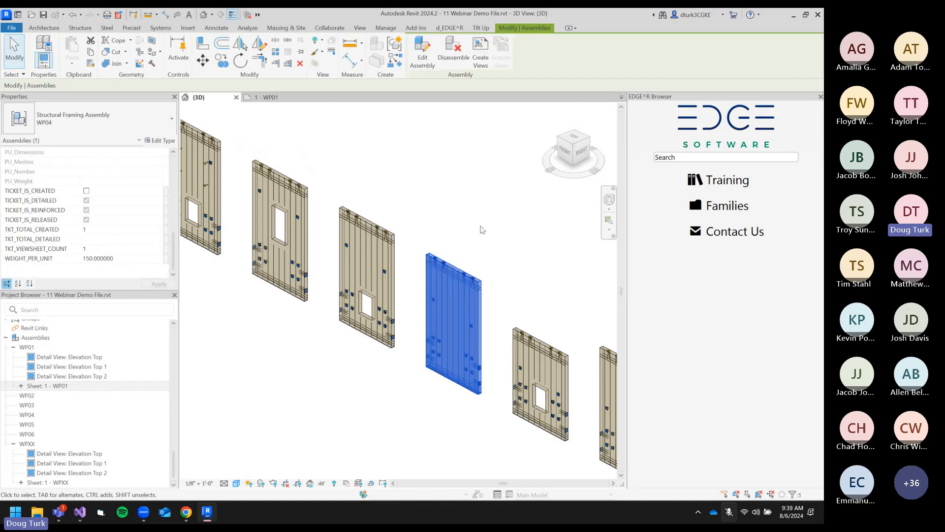
{"action": "left_click", "coordinate": [482, 230]}
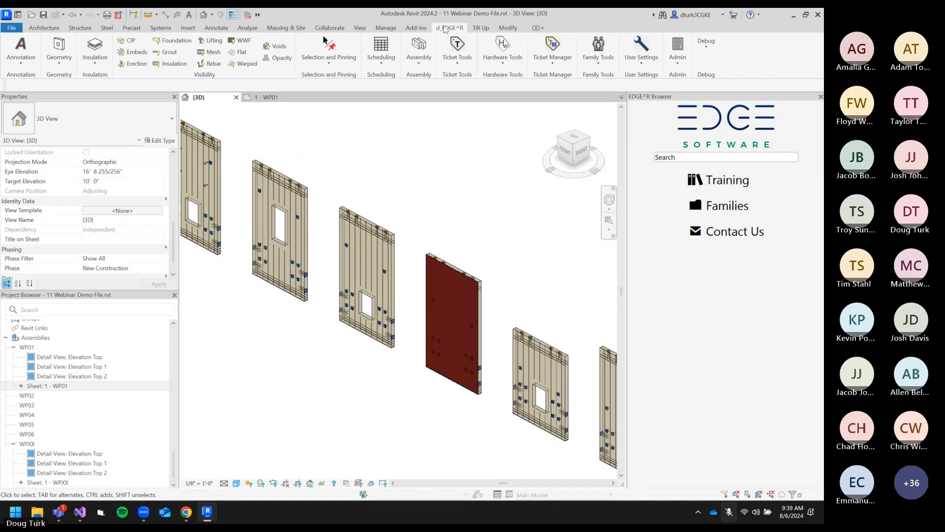
{"action": "middle_click_drag", "start_coordinate": [319, 202], "coordinate": [375, 220]}
{"action": "middle_click_drag", "start_coordinate": [339, 160], "coordinate": [415, 192]}
{"action": "scroll", "coordinate": [443, 201], "scroll_direction": "down", "scroll_amount": 2}
{"action": "scroll", "coordinate": [400, 174], "scroll_direction": "down", "scroll_amount": 1}
{"action": "scroll", "coordinate": [431, 176], "scroll_direction": "down", "scroll_amount": 1}
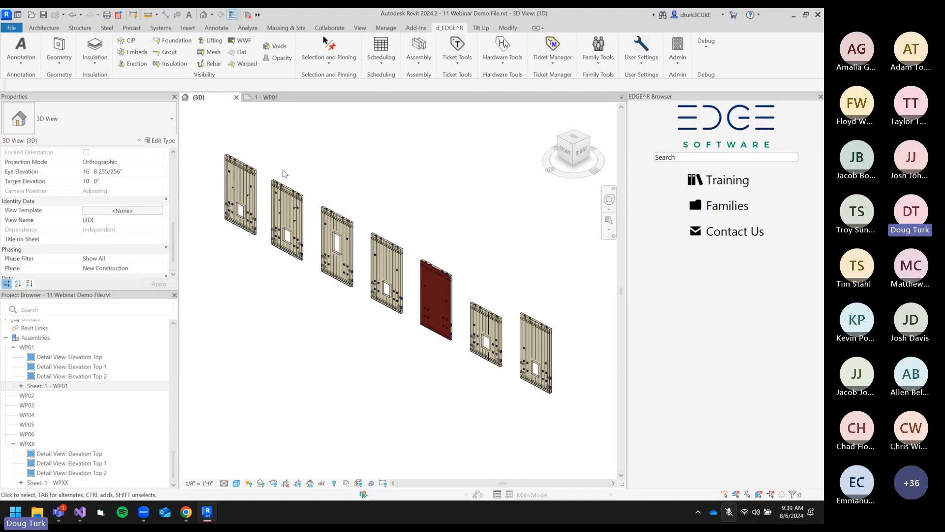
Open the WP01 ticket sheet and examine its dimensioned elevation views and placed notes.
{"action": "double_click", "coordinate": [76, 387]}
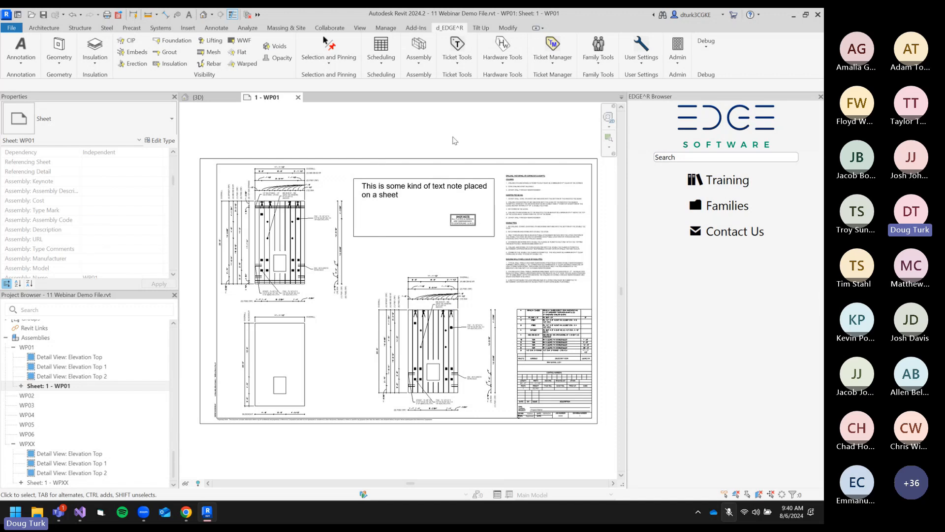
{"action": "scroll", "coordinate": [320, 259], "scroll_direction": "up", "scroll_amount": 2}
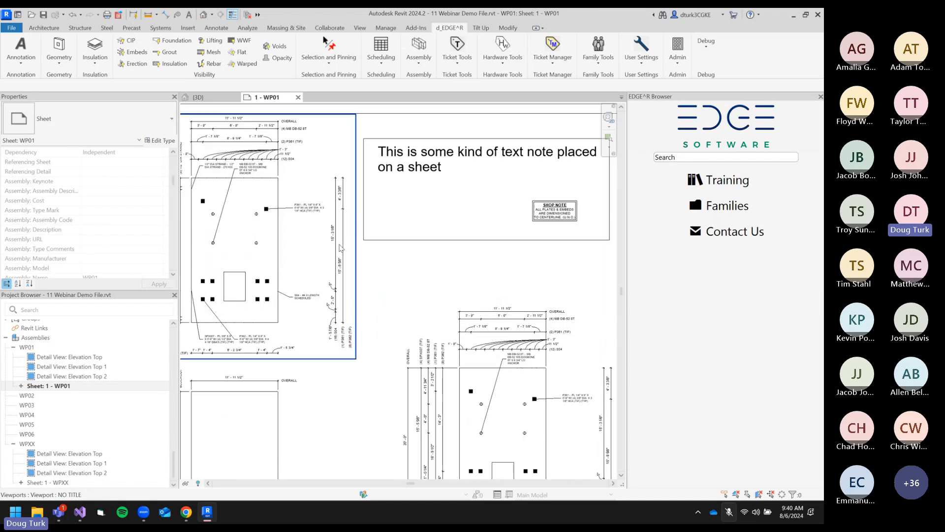
{"action": "middle_click_drag", "start_coordinate": [335, 264], "coordinate": [450, 286]}
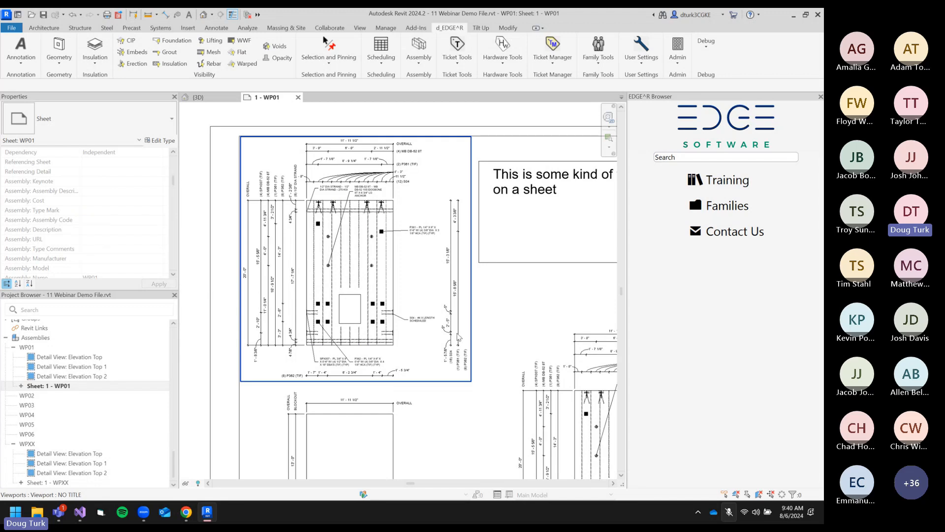
{"action": "scroll", "coordinate": [458, 334], "scroll_direction": "down", "scroll_amount": 1}
{"action": "middle_click_drag", "start_coordinate": [460, 339], "coordinate": [374, 258]}
{"action": "middle_click_drag", "start_coordinate": [503, 240], "coordinate": [378, 335]}
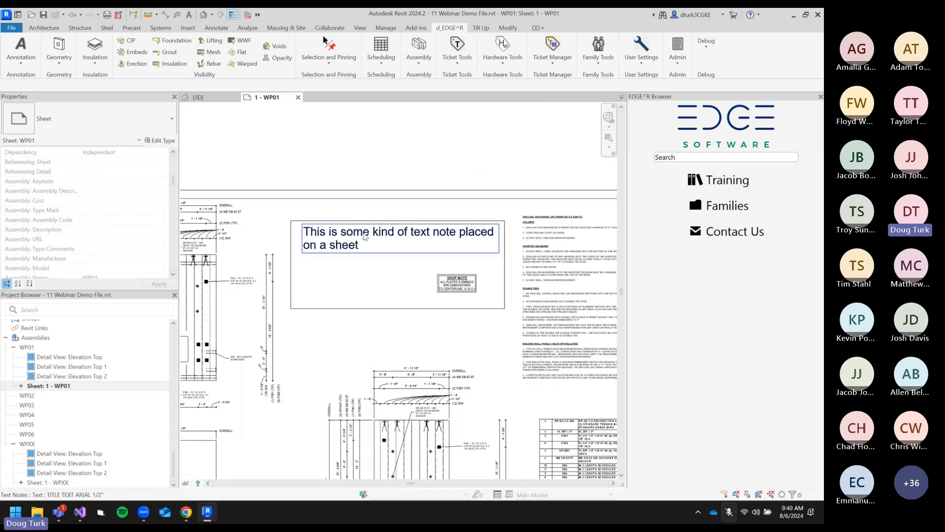
Inspect the text note, shop note annotation, detail line border and drilling and anchoring legend on the WP01 sheet, and clear the selection.
{"action": "left_click", "coordinate": [390, 245]}
{"action": "left_click", "coordinate": [455, 287]}
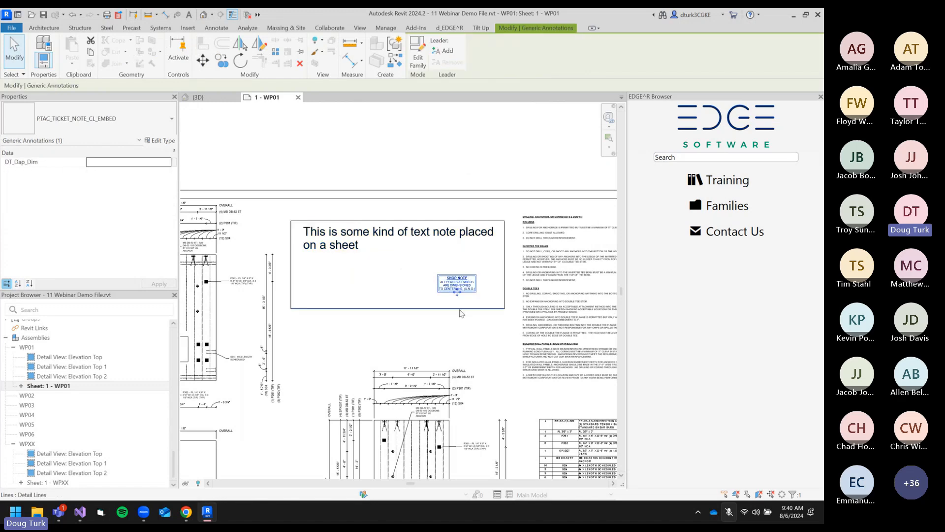
{"action": "left_click", "coordinate": [504, 303]}
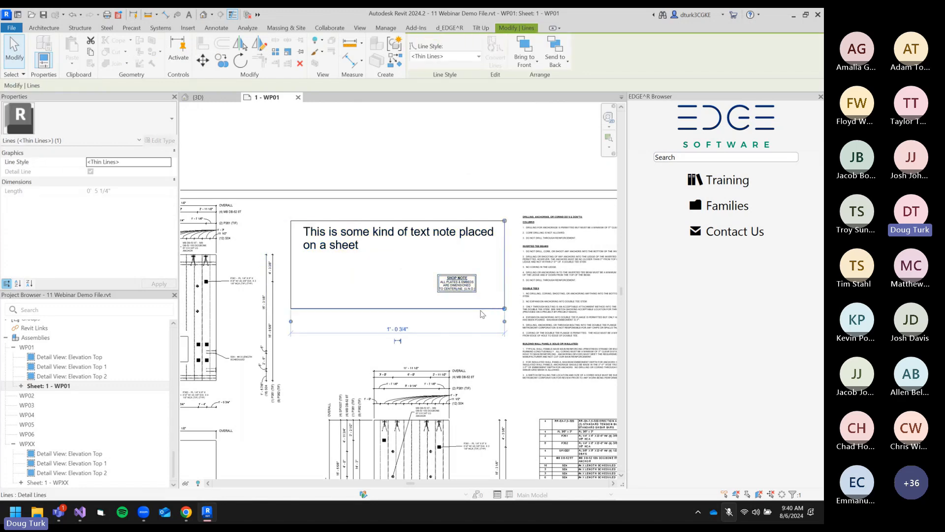
{"action": "left_click", "coordinate": [410, 243]}
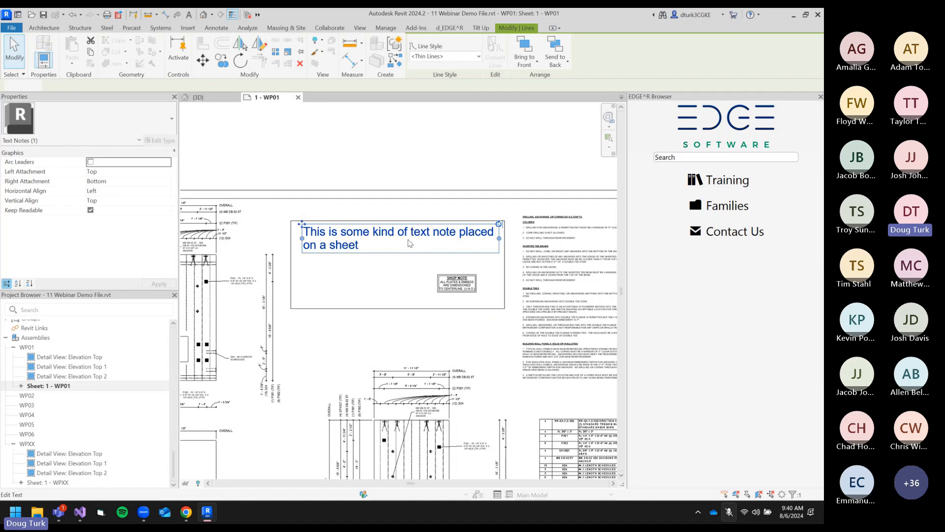
{"action": "left_click", "coordinate": [448, 290]}
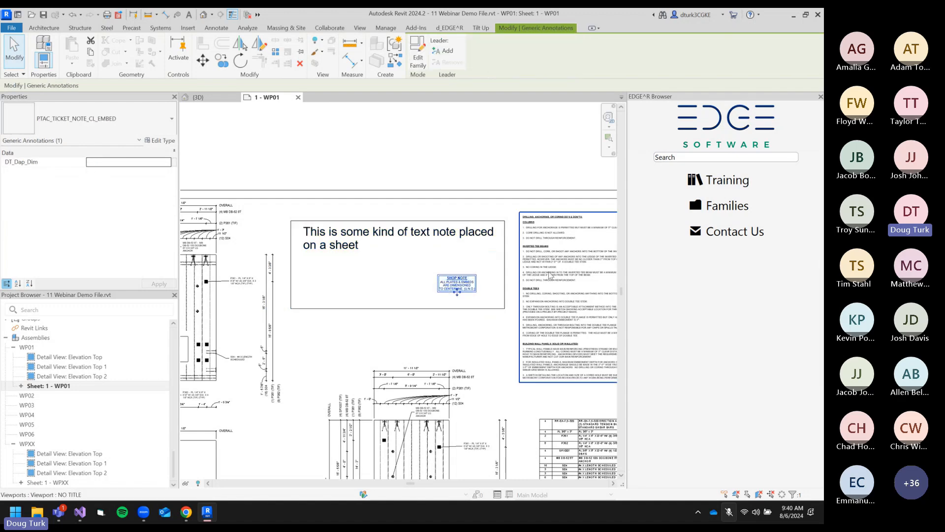
{"action": "left_click", "coordinate": [550, 292]}
{"action": "scroll", "coordinate": [526, 227], "scroll_direction": "down", "scroll_amount": 3}
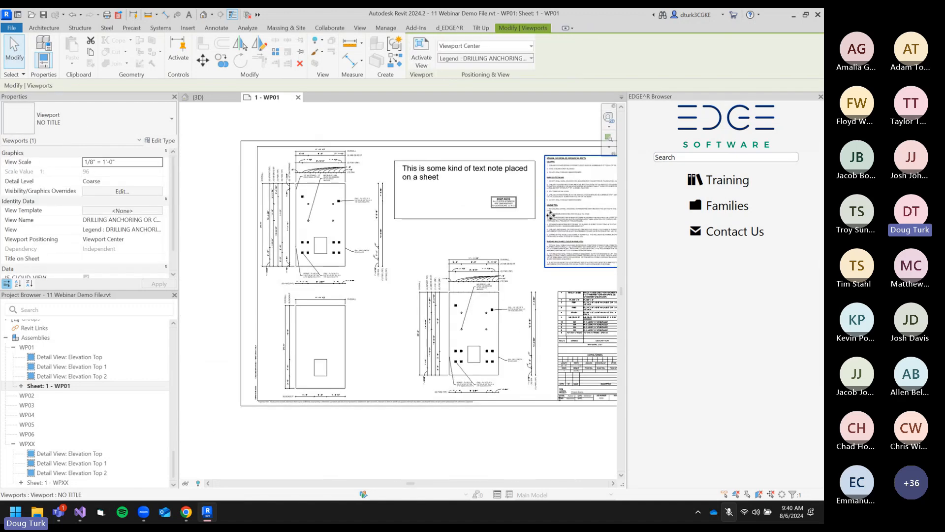
{"action": "scroll", "coordinate": [535, 302], "scroll_direction": "down", "scroll_amount": 1}
{"action": "middle_click_drag", "start_coordinate": [534, 302], "coordinate": [467, 260]}
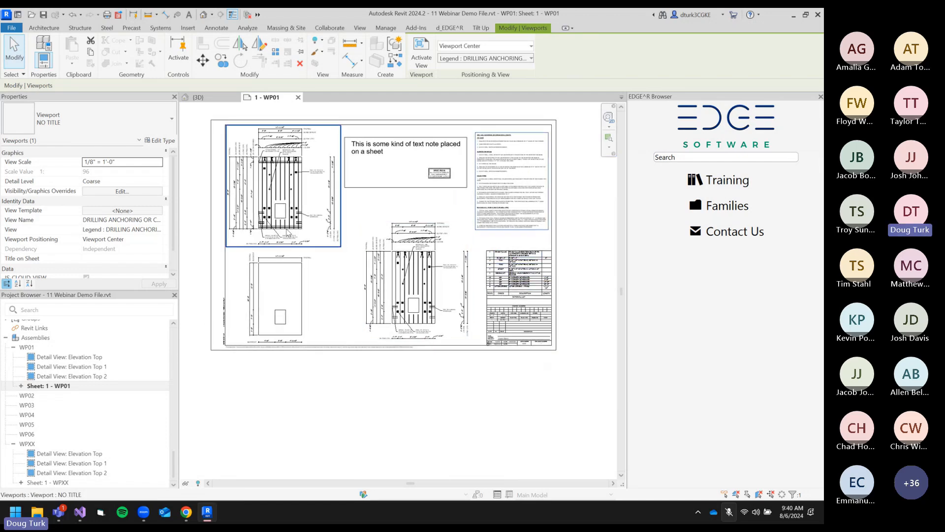
{"action": "middle_click_drag", "start_coordinate": [382, 209], "coordinate": [421, 265]}
{"action": "left_click", "coordinate": [464, 133]}
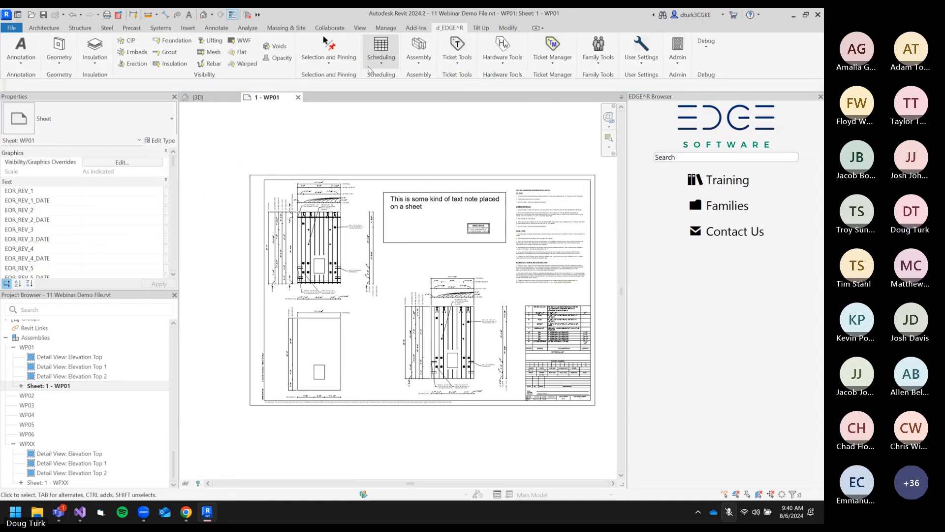
Start the Clone Ticket tool and choose assembly WP01 as the ticket to copy from.
{"action": "left_click", "coordinate": [448, 61]}
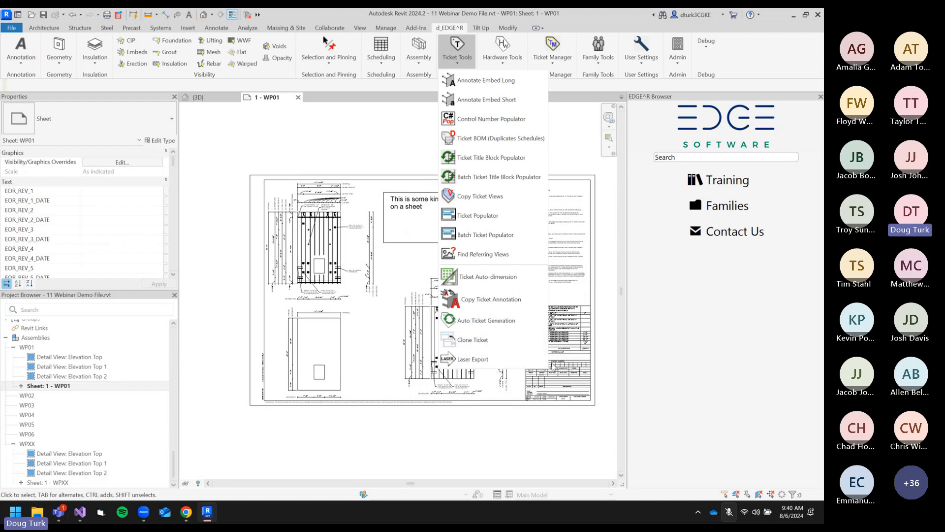
{"action": "left_click", "coordinate": [507, 344]}
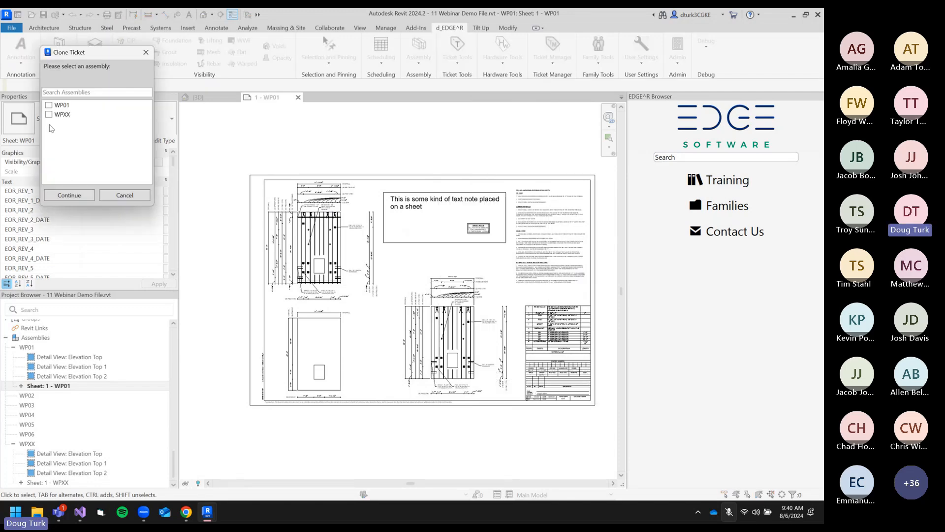
{"action": "left_click", "coordinate": [50, 105]}
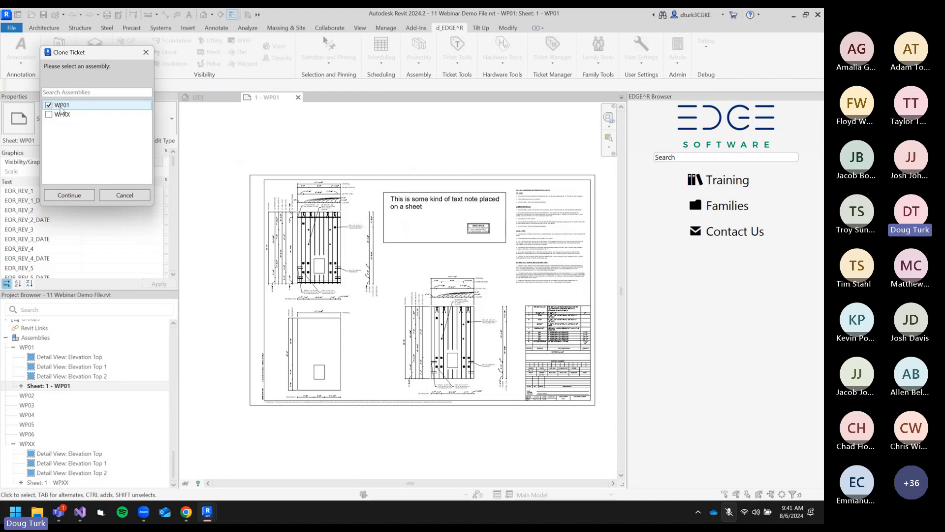
{"action": "left_click", "coordinate": [64, 196]}
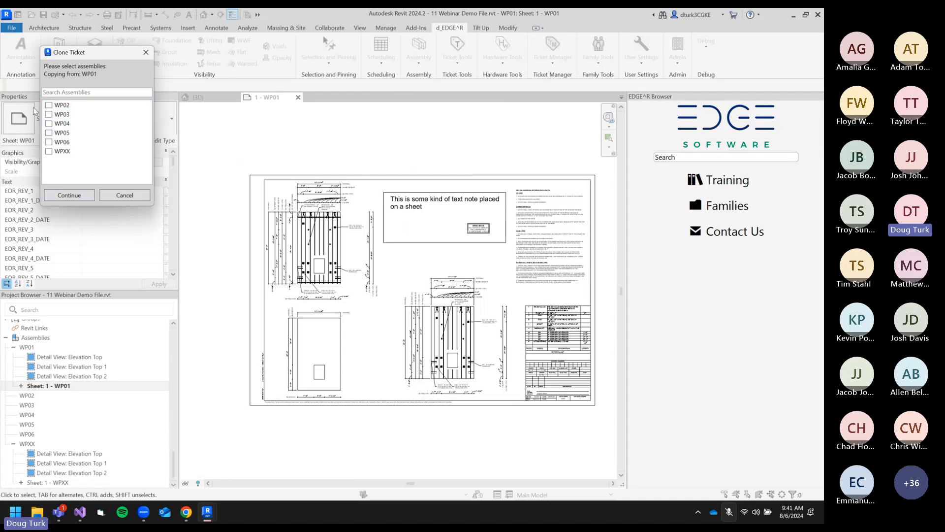
Clone the ticket to assemblies WP02 through WP06 with Top BOM alignment and Stack stacking, and check the list of cloned assemblies.
{"action": "left_click", "coordinate": [48, 106]}
{"action": "left_click", "coordinate": [49, 114]}
{"action": "left_click", "coordinate": [49, 124]}
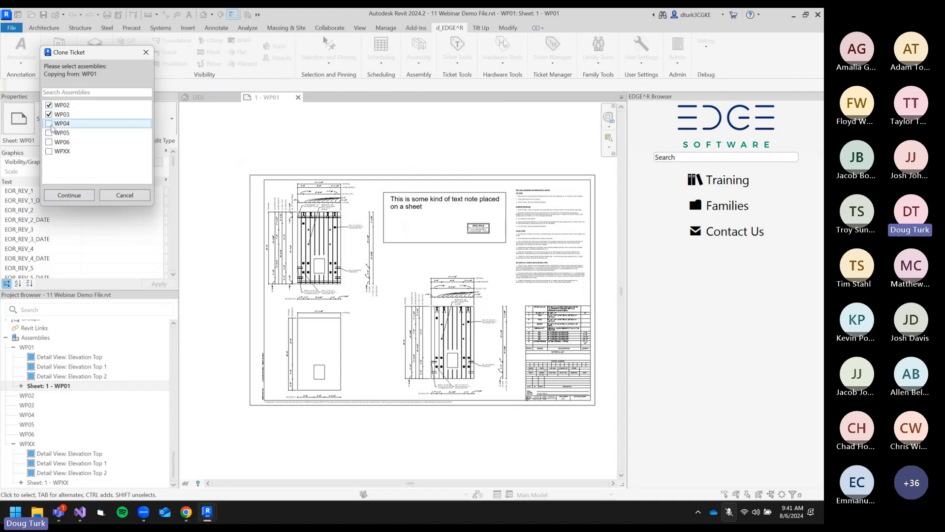
{"action": "left_click", "coordinate": [49, 133]}
{"action": "left_click", "coordinate": [49, 142]}
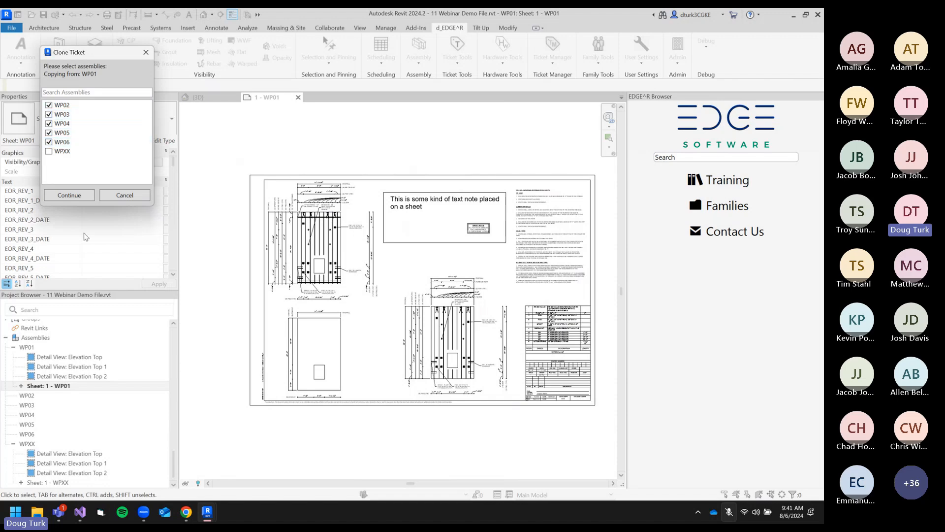
{"action": "left_click", "coordinate": [77, 196]}
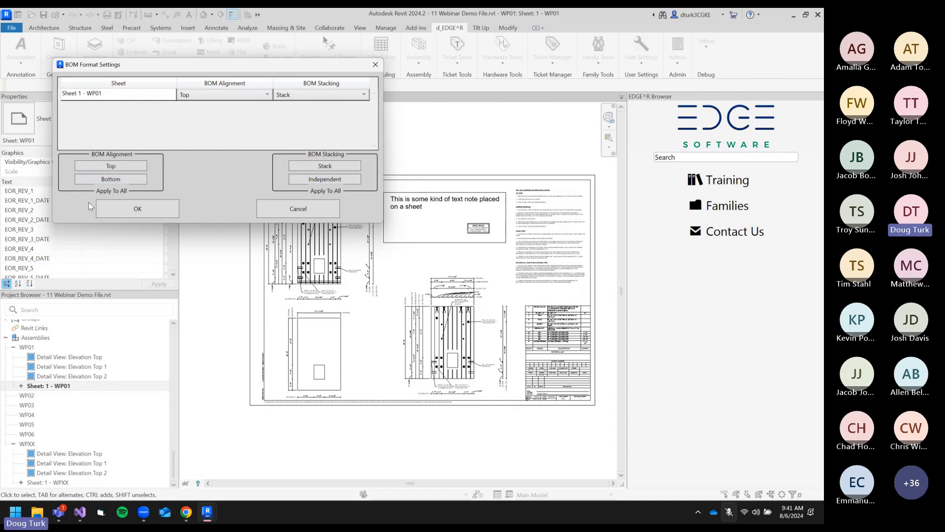
{"action": "left_click", "coordinate": [158, 215]}
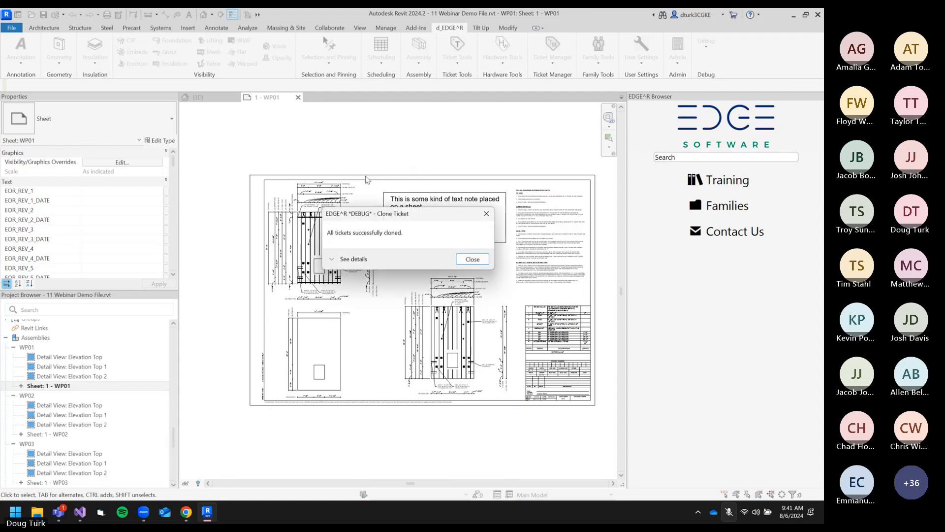
{"action": "left_click", "coordinate": [357, 259]}
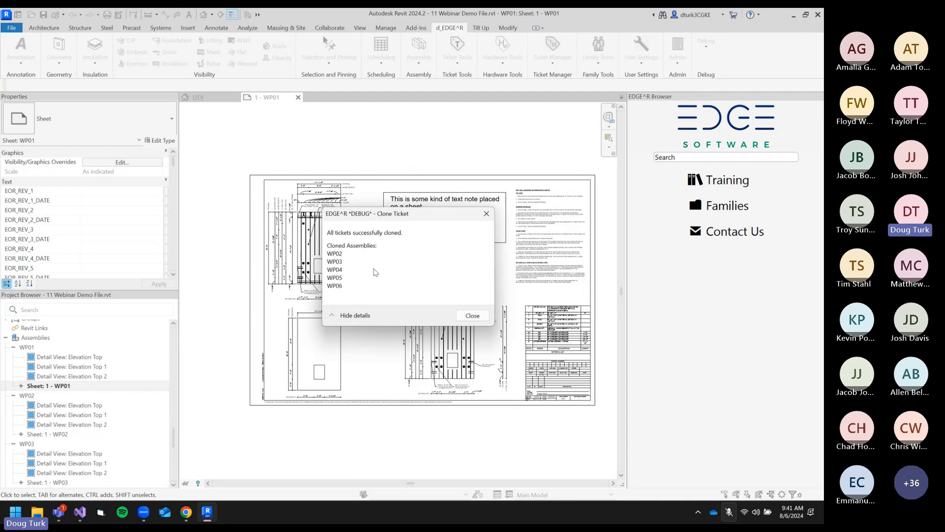
{"action": "left_click", "coordinate": [473, 316]}
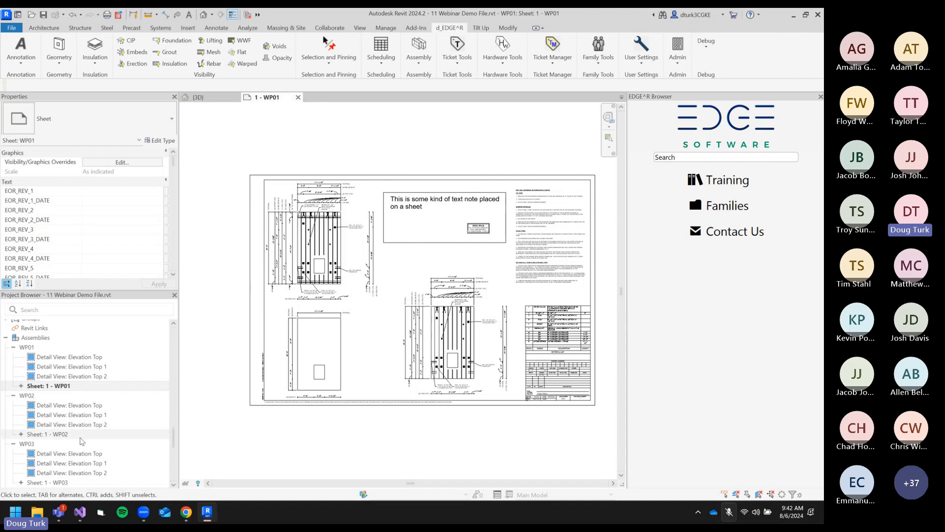
Open the 3D view and select assembly WP01 to compare it with the neighbouring wall panels.
{"action": "left_click", "coordinate": [202, 16]}
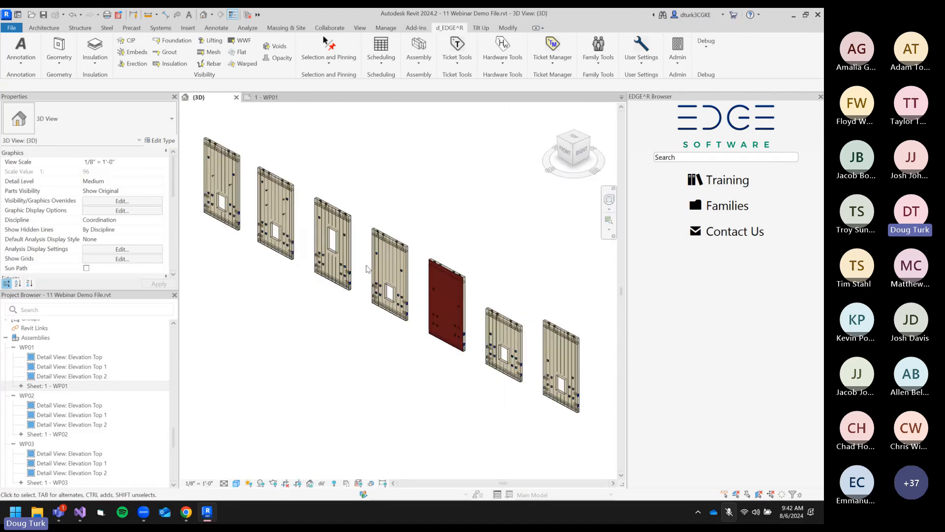
{"action": "scroll", "coordinate": [279, 202], "scroll_direction": "down", "scroll_amount": 1}
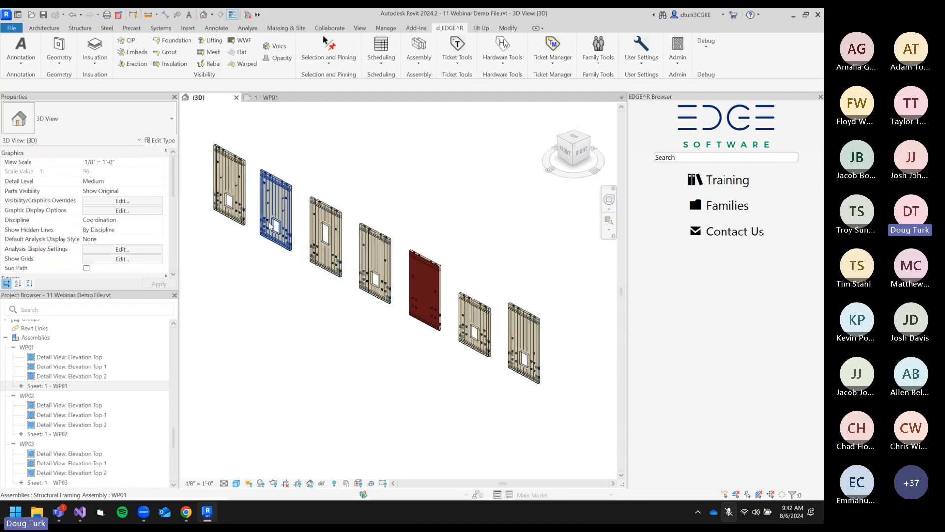
{"action": "left_click", "coordinate": [283, 206]}
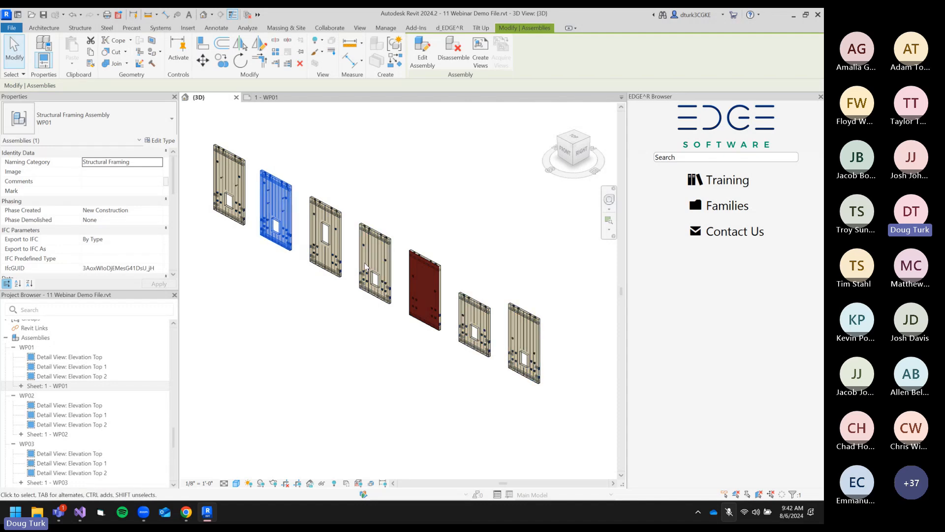
Open the cloned WP02 ticket sheet, clear the selection and examine the sheet's layout.
{"action": "double_click", "coordinate": [49, 433]}
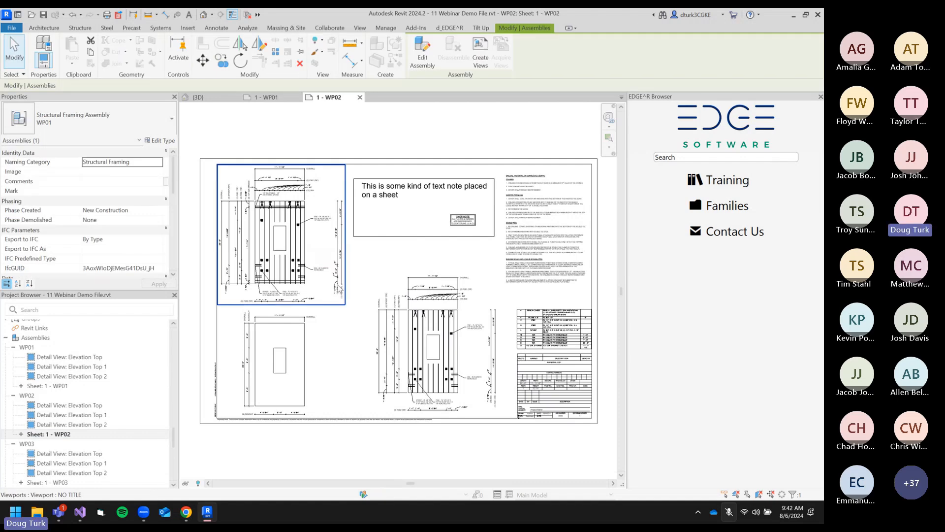
{"action": "left_click", "coordinate": [306, 140]}
{"action": "scroll", "coordinate": [365, 263], "scroll_direction": "up", "scroll_amount": 1}
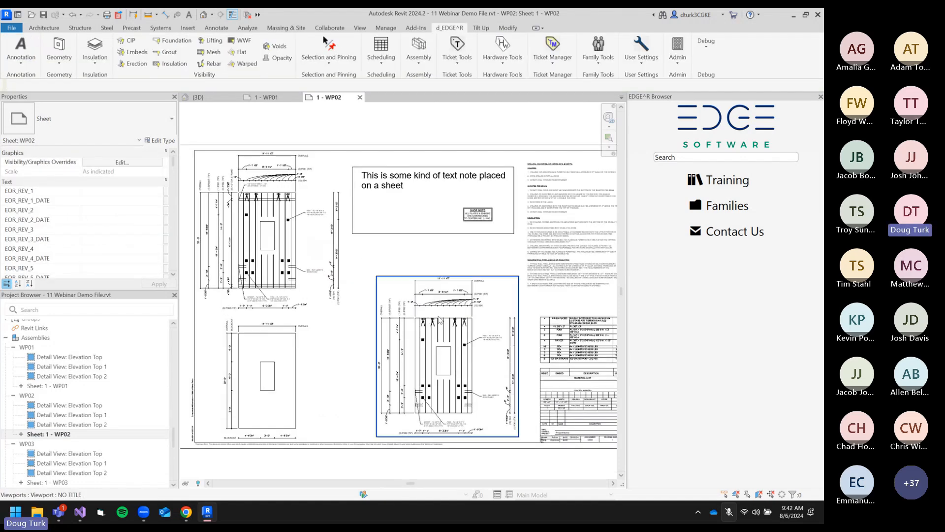
{"action": "middle_click_drag", "start_coordinate": [446, 321], "coordinate": [416, 291]}
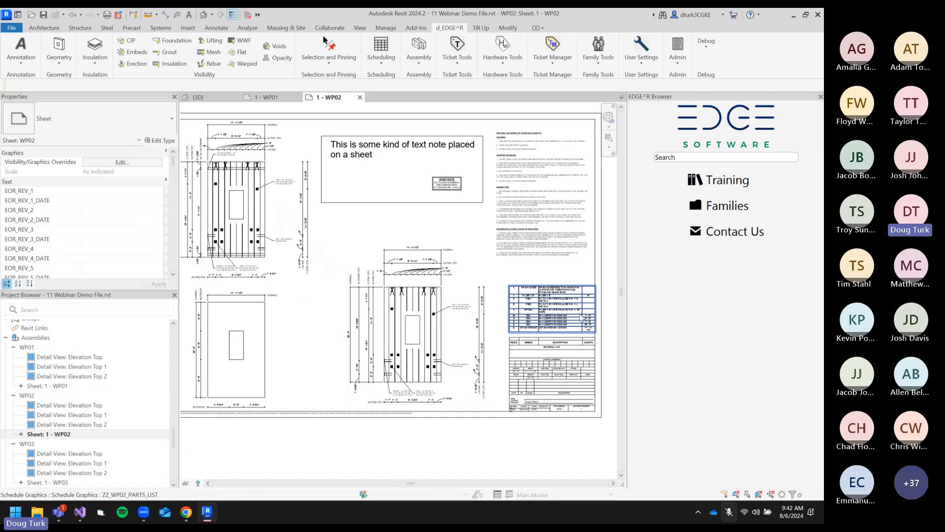
Inspect the WP02 parts list schedule, return to the WP02 sheet and select its drilling and anchoring legend.
{"action": "left_click", "coordinate": [561, 316]}
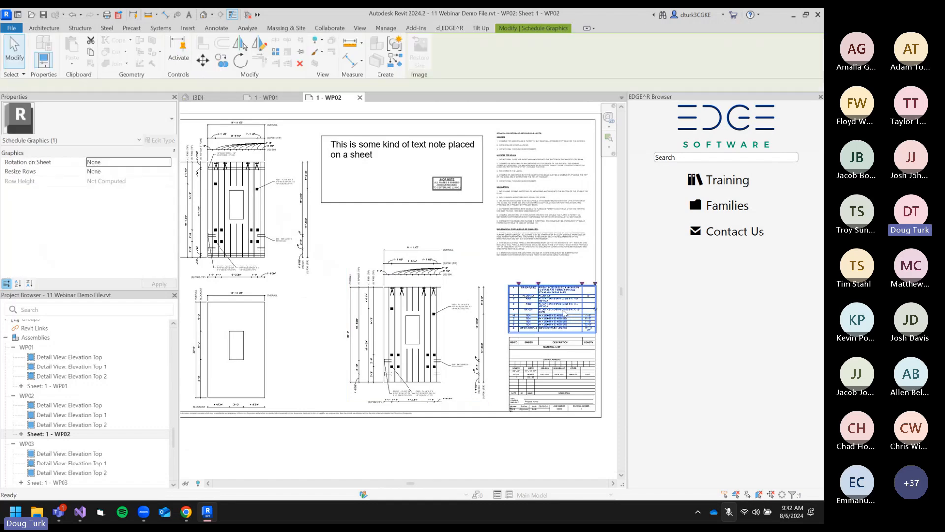
{"action": "double_click", "coordinate": [563, 312]}
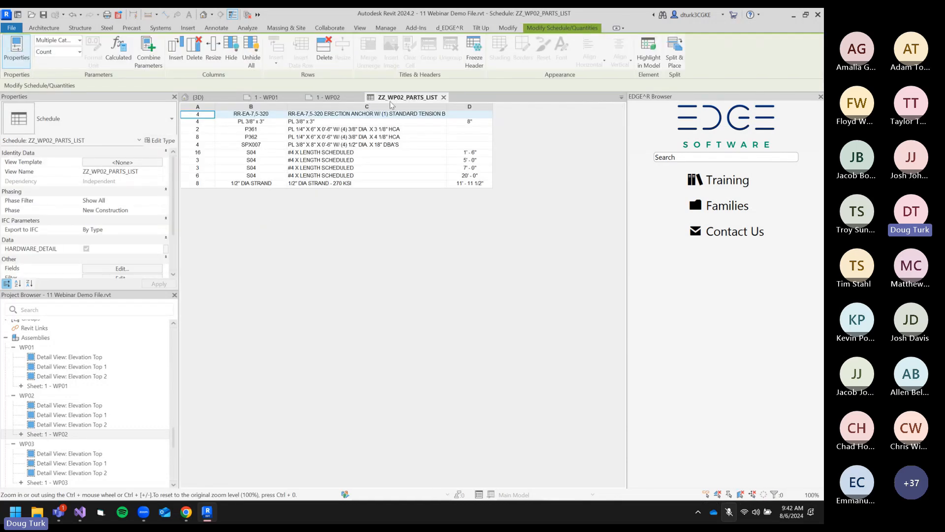
{"action": "left_click", "coordinate": [327, 97]}
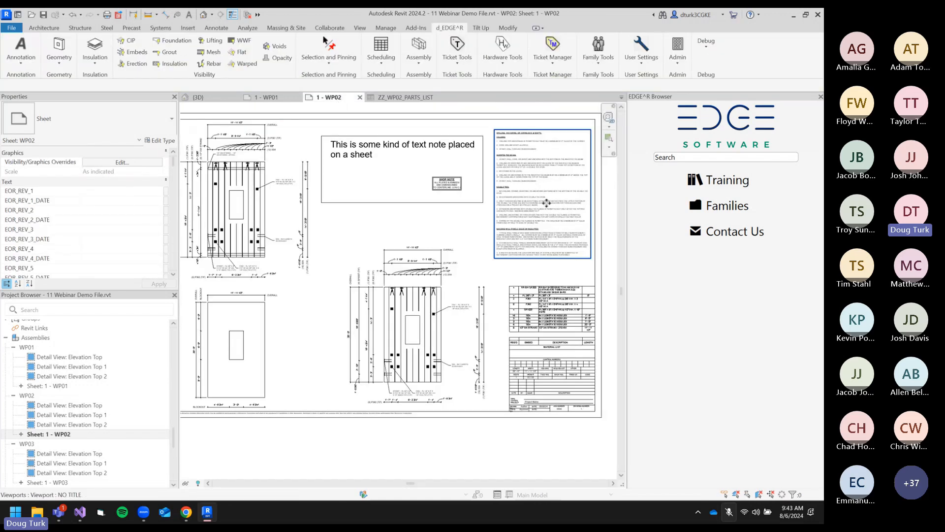
{"action": "left_click", "coordinate": [546, 241]}
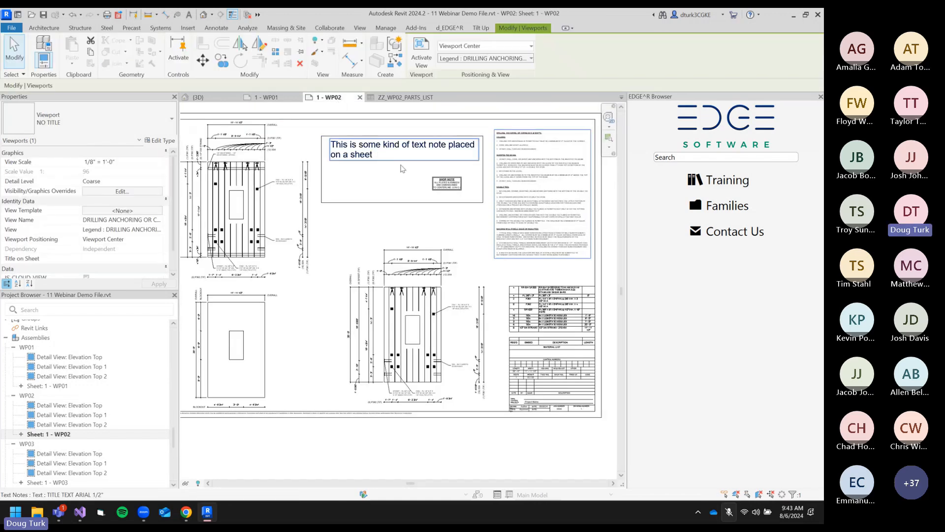
Select the upper elevation viewport on the WP02 sheet and examine its dimensions and callouts around the window opening.
{"action": "scroll", "coordinate": [444, 236], "scroll_direction": "up", "scroll_amount": 3}
{"action": "left_click", "coordinate": [397, 215]}
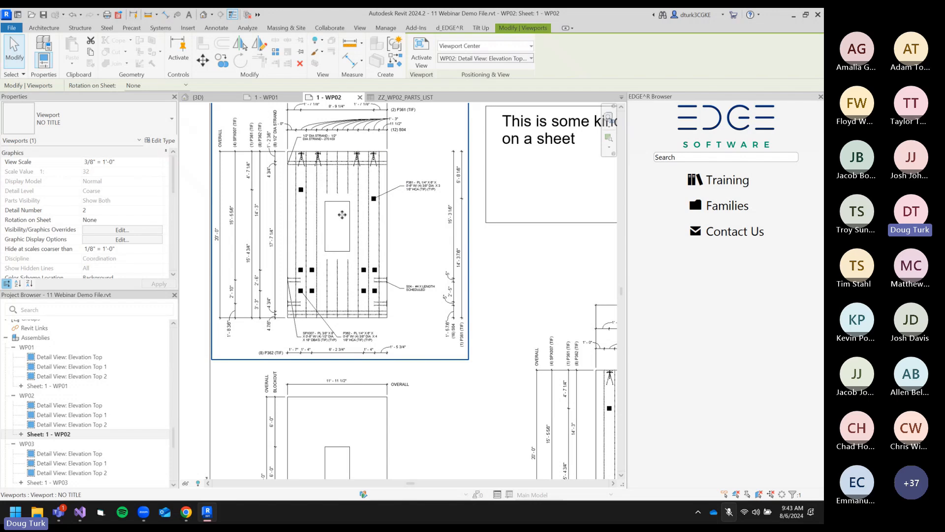
{"action": "middle_click_drag", "start_coordinate": [308, 186], "coordinate": [380, 251]}
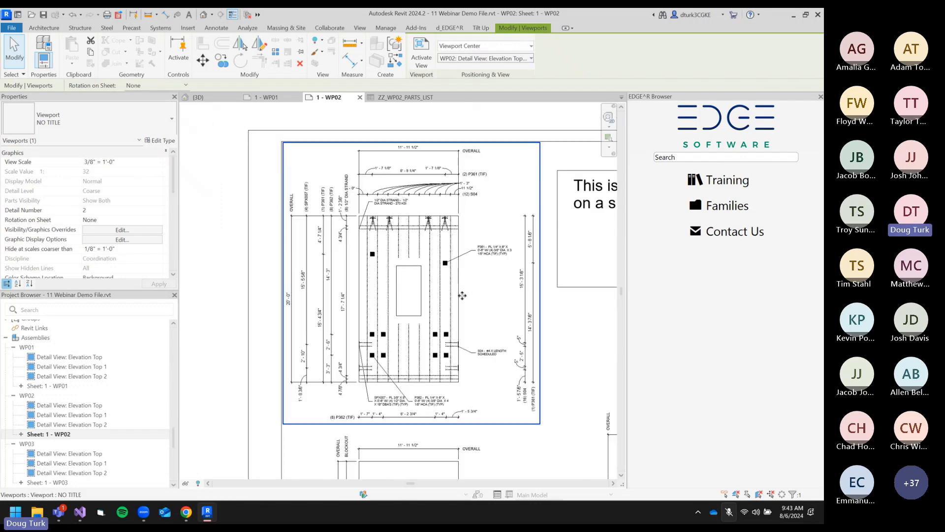
{"action": "middle_click_drag", "start_coordinate": [509, 318], "coordinate": [448, 247]}
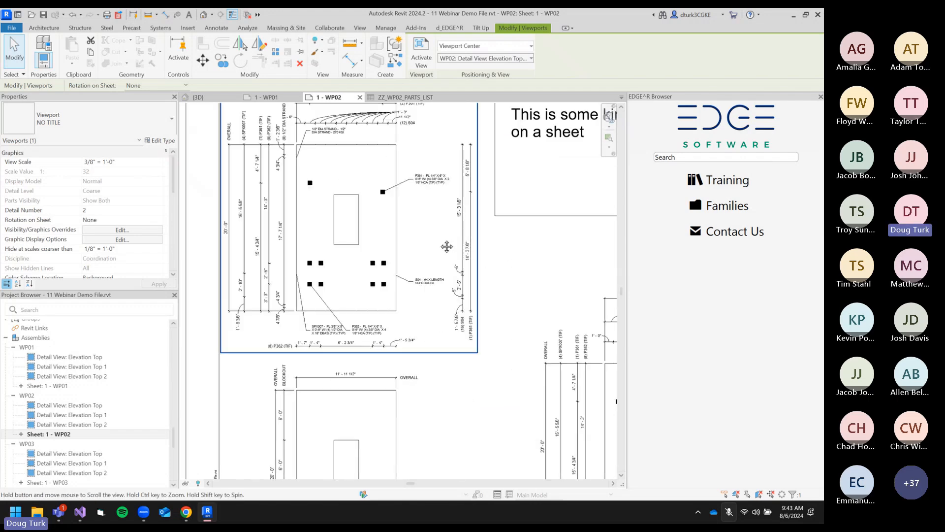
{"action": "scroll", "coordinate": [433, 250], "scroll_direction": "down", "scroll_amount": 2}
{"action": "middle_click_drag", "start_coordinate": [488, 417], "coordinate": [402, 375]}
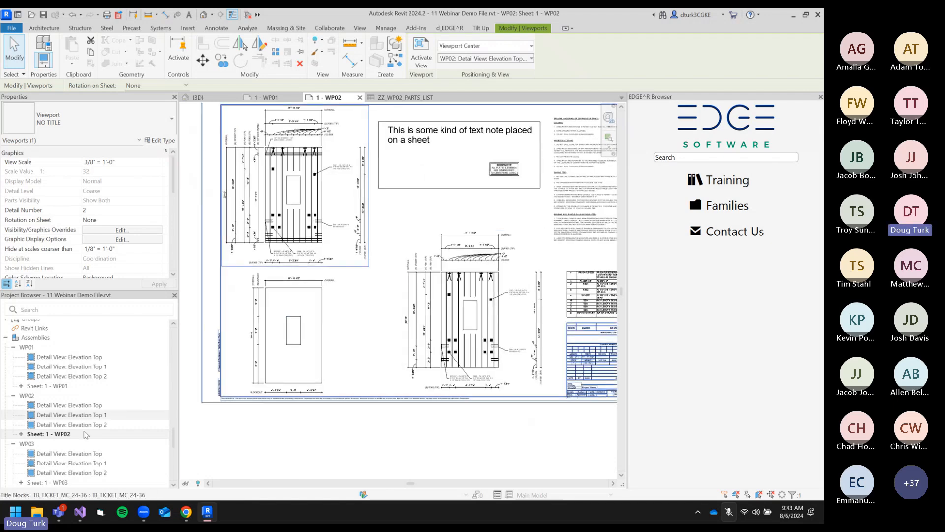
Open the cloned WP03 ticket sheet and examine the dimensions and embed callouts in its upper elevation view.
{"action": "scroll", "coordinate": [70, 467], "scroll_direction": "down", "scroll_amount": 2}
{"action": "double_click", "coordinate": [48, 434]}
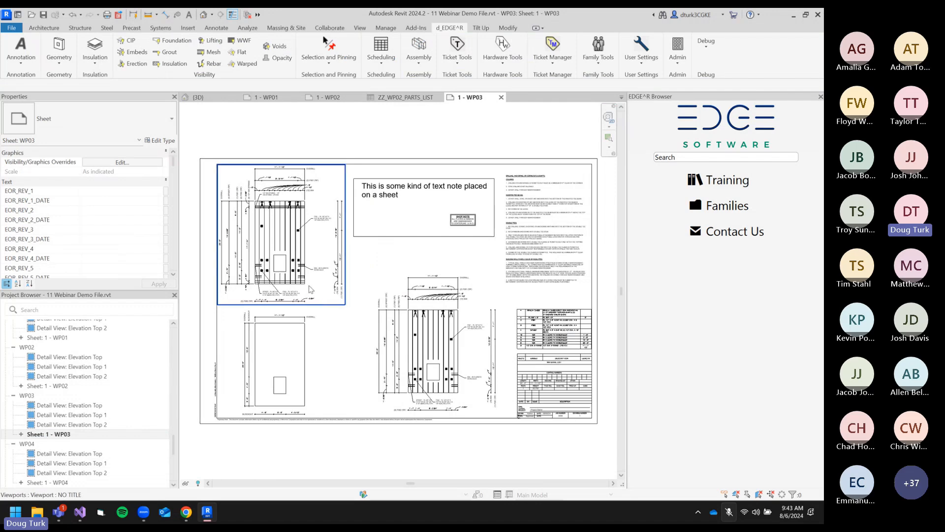
{"action": "scroll", "coordinate": [323, 245], "scroll_direction": "up", "scroll_amount": 1}
{"action": "middle_click_drag", "start_coordinate": [270, 236], "coordinate": [293, 244]}
{"action": "scroll", "coordinate": [281, 231], "scroll_direction": "up", "scroll_amount": 3}
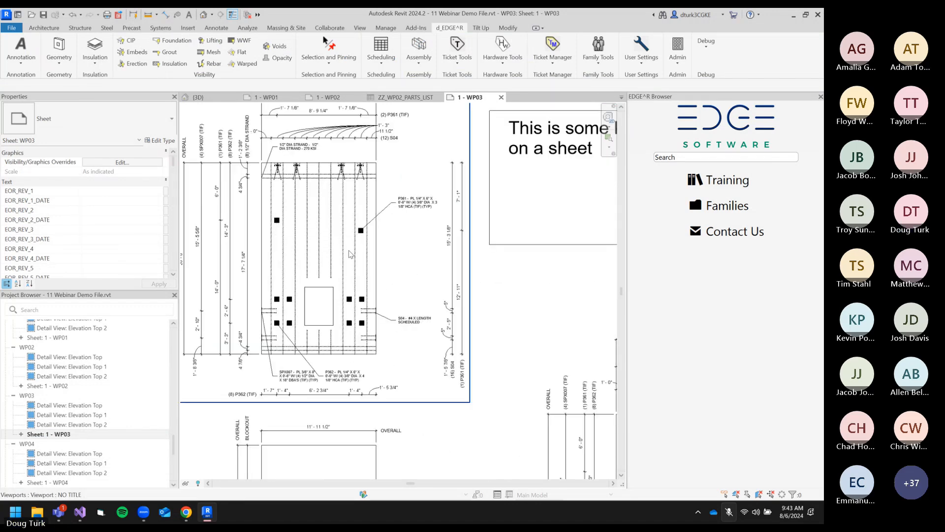
{"action": "mouse_move", "coordinate": [370, 262]}
{"action": "middle_mouse_down"}
{"action": "mouse_move", "coordinate": [345, 271]}
{"action": "mouse_move", "coordinate": [393, 275]}
{"action": "middle_mouse_up"}
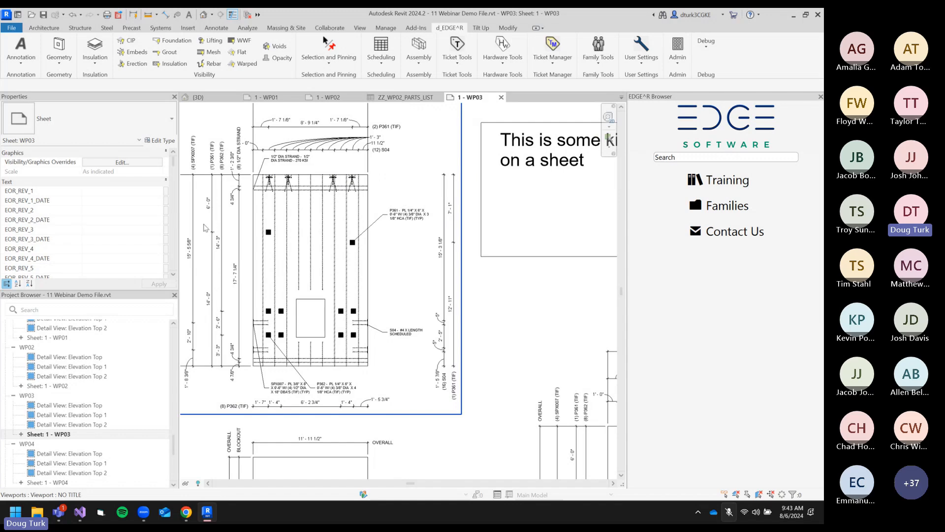
Return to the WP02 sheet and examine how the embed plates are dimensioned in its upper elevation.
{"action": "double_click", "coordinate": [49, 386]}
{"action": "scroll", "coordinate": [261, 194], "scroll_direction": "up", "scroll_amount": 1}
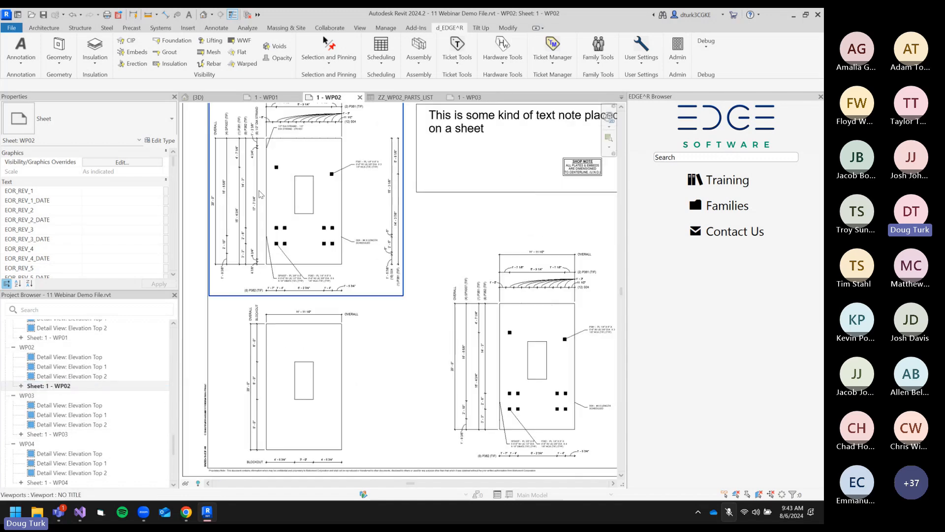
{"action": "scroll", "coordinate": [261, 194], "scroll_direction": "up", "scroll_amount": 3}
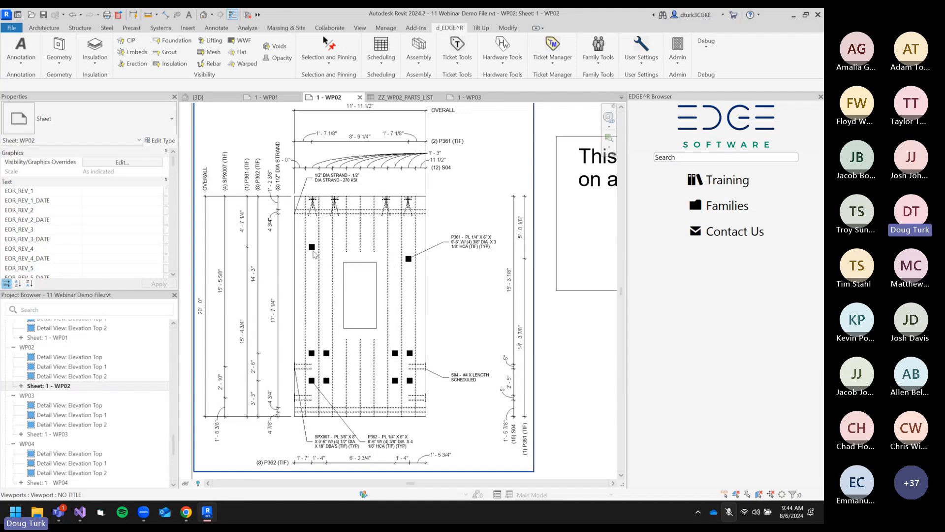
{"action": "scroll", "coordinate": [437, 236], "scroll_direction": "down", "scroll_amount": 5}
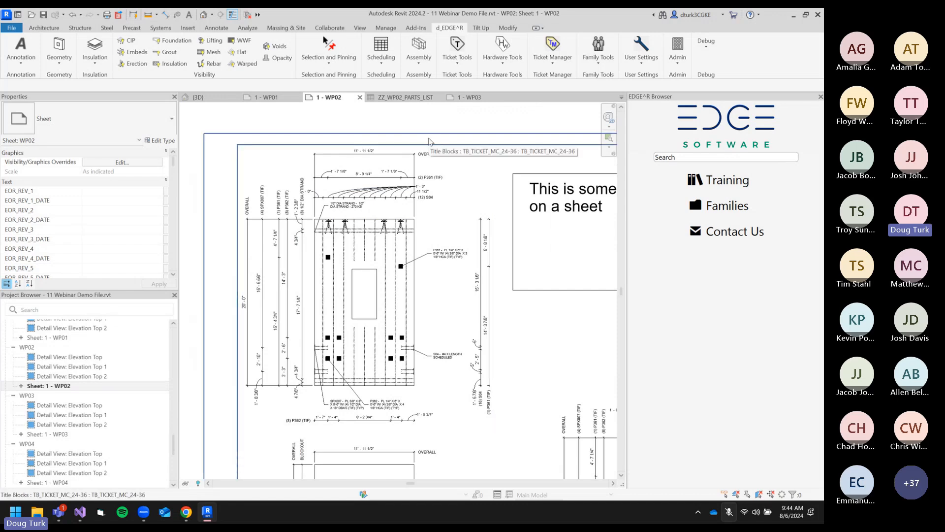
Inspect the Same Point Tolerance fields for Clone Ticket in the Ticket and Dimension Settings, and close the dialog.
{"action": "left_click", "coordinate": [643, 54]}
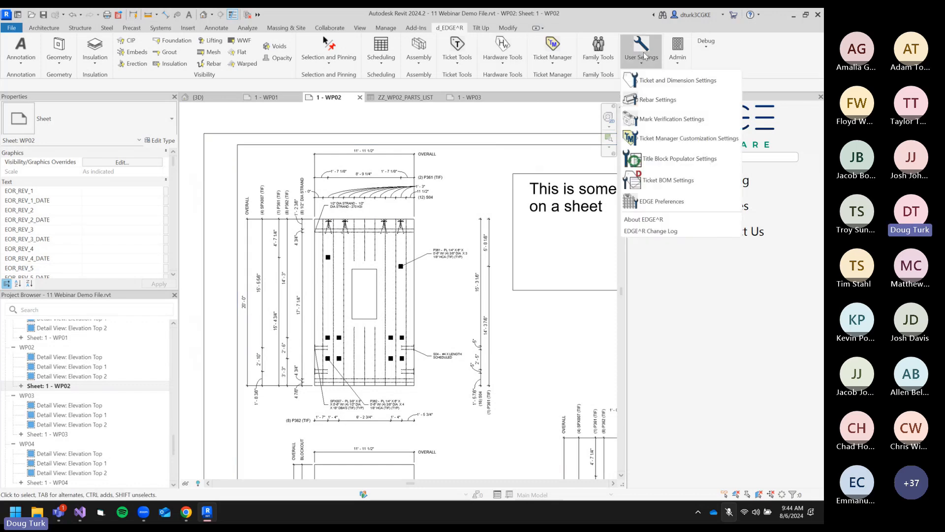
{"action": "left_click", "coordinate": [678, 80]}
{"action": "left_click", "coordinate": [348, 128]}
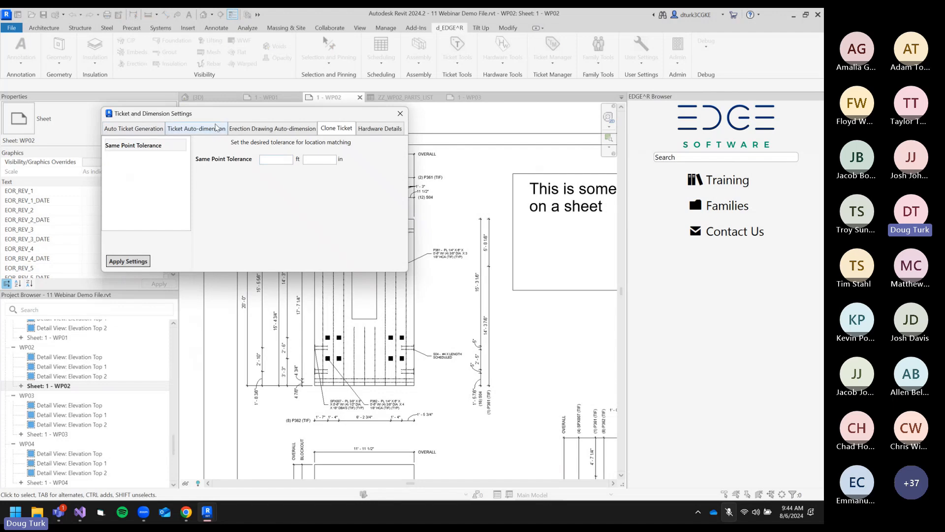
{"action": "left_click", "coordinate": [290, 158]}
{"action": "left_click", "coordinate": [331, 160]}
{"action": "left_click", "coordinate": [400, 113]}
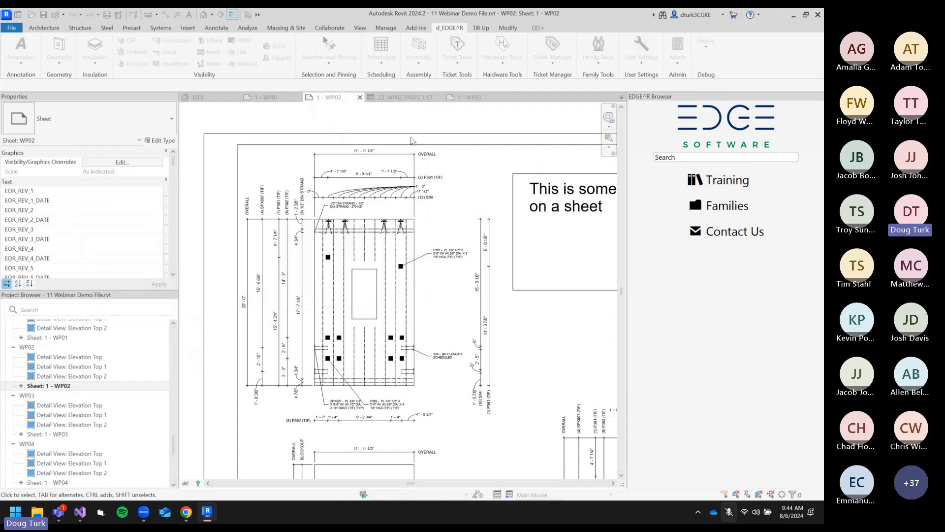
Review the elevation viewports across the WP02 sheet and reopen the WP03 ticket sheet.
{"action": "left_click", "coordinate": [469, 174]}
{"action": "middle_click_drag", "start_coordinate": [413, 310], "coordinate": [410, 242]}
{"action": "scroll", "coordinate": [409, 243], "scroll_direction": "down", "scroll_amount": 5}
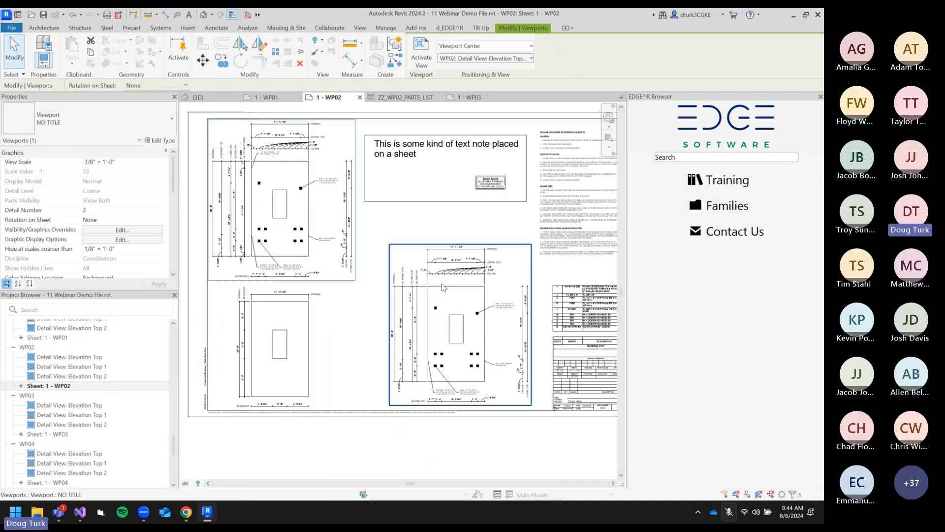
{"action": "double_click", "coordinate": [48, 434]}
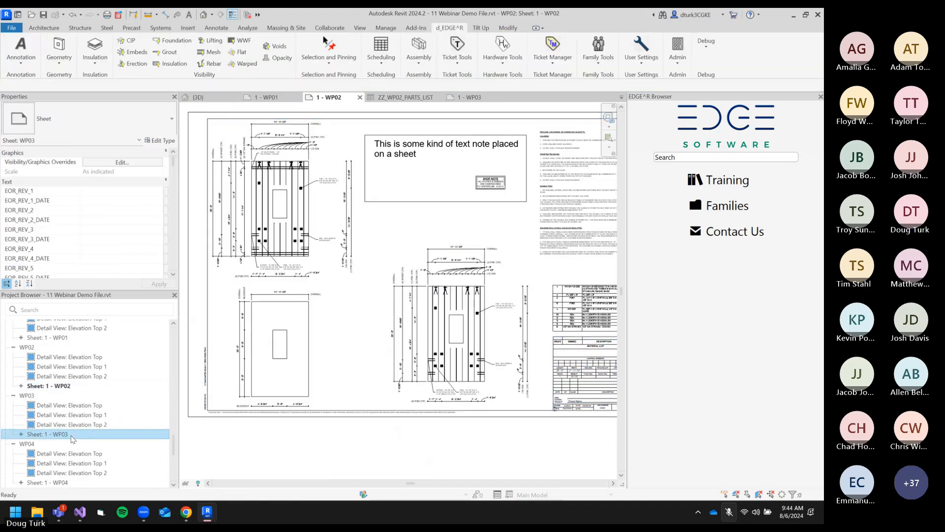
Examine the elevation viewports across the WP03 ticket sheet.
{"action": "scroll", "coordinate": [371, 277], "scroll_direction": "down", "scroll_amount": 2}
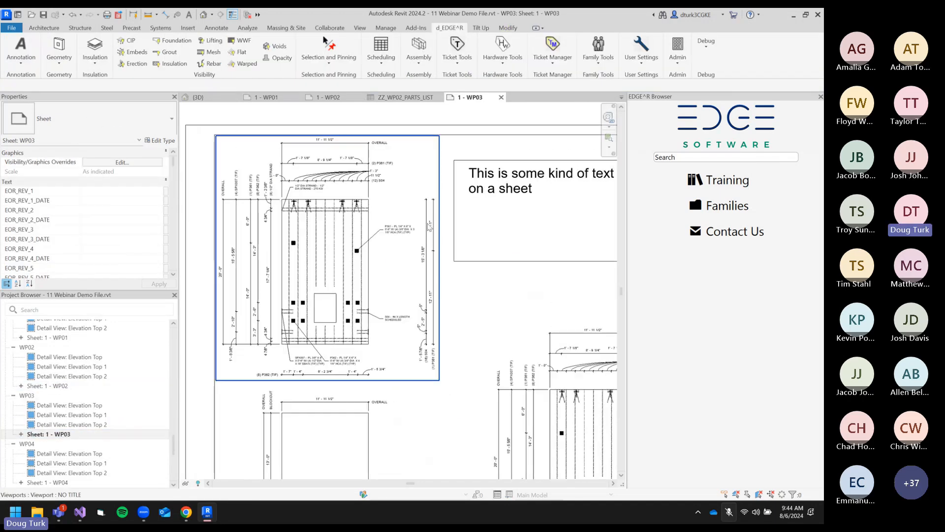
{"action": "scroll", "coordinate": [517, 338], "scroll_direction": "down", "scroll_amount": 1}
{"action": "middle_click_drag", "start_coordinate": [517, 338], "coordinate": [471, 241]}
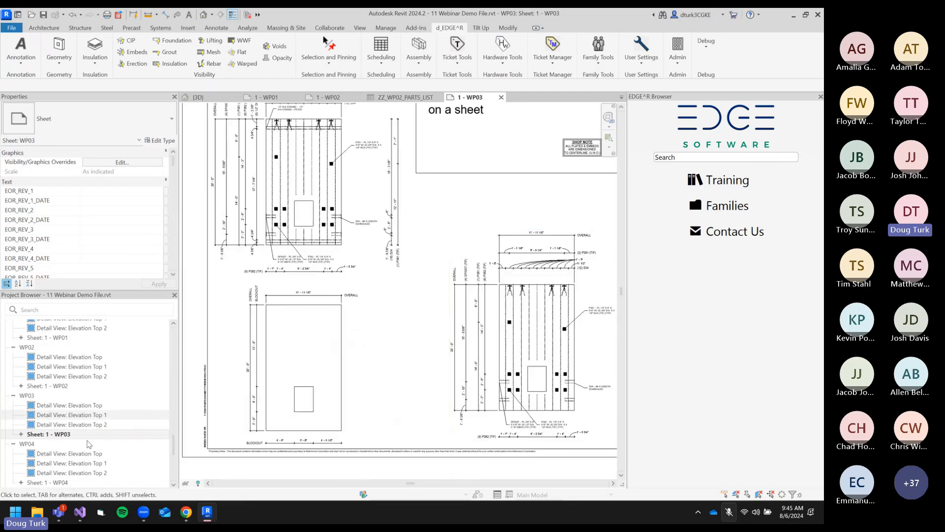
Open the WP04 ticket sheet and examine the dimensions and embed callouts in its upper brick-patterned elevation.
{"action": "double_click", "coordinate": [49, 483]}
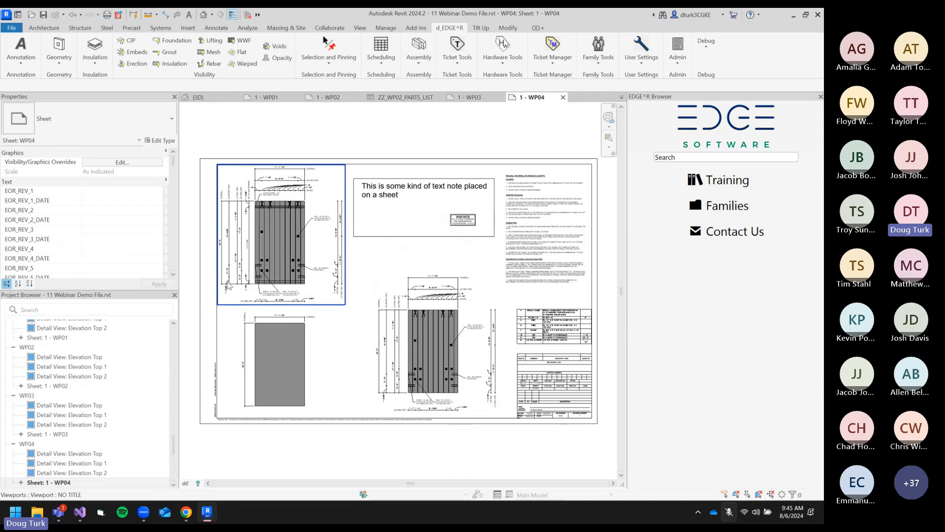
{"action": "scroll", "coordinate": [333, 278], "scroll_direction": "up", "scroll_amount": 4}
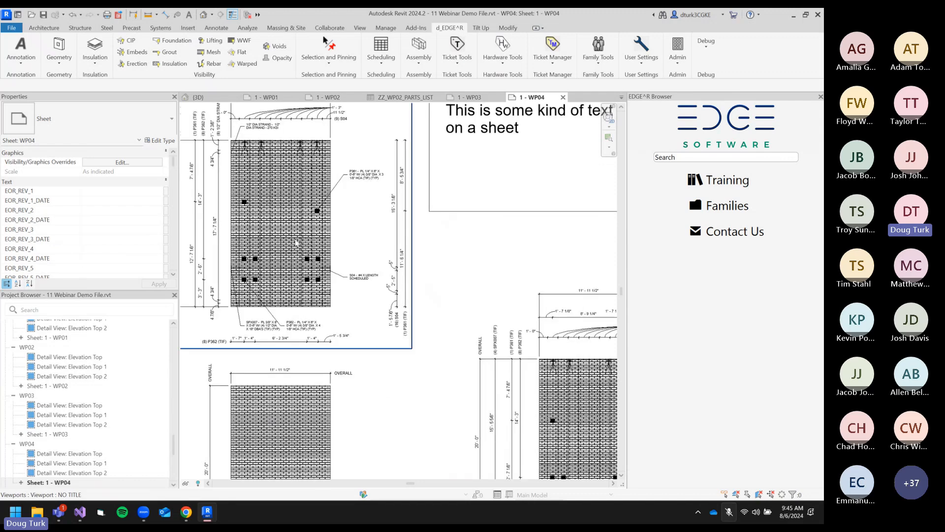
{"action": "middle_click_drag", "start_coordinate": [269, 267], "coordinate": [323, 328]}
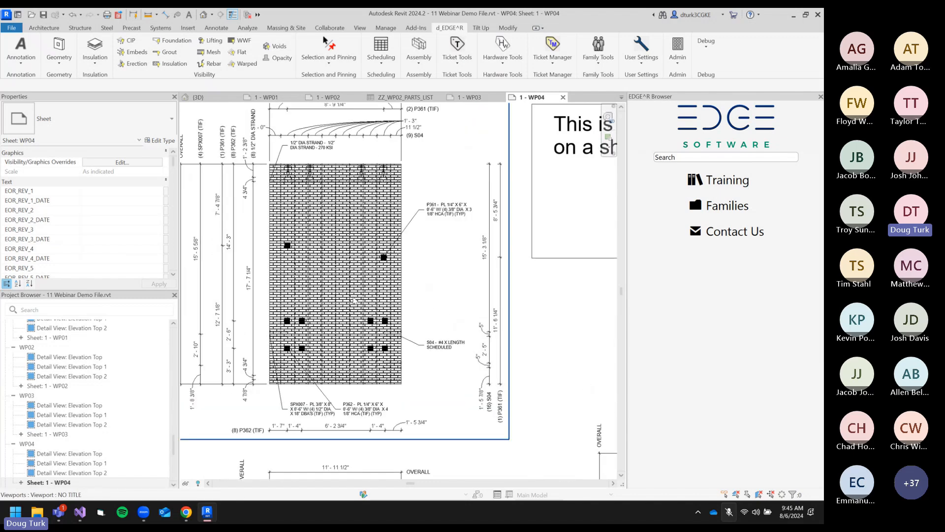
{"action": "scroll", "coordinate": [474, 337], "scroll_direction": "down", "scroll_amount": 1}
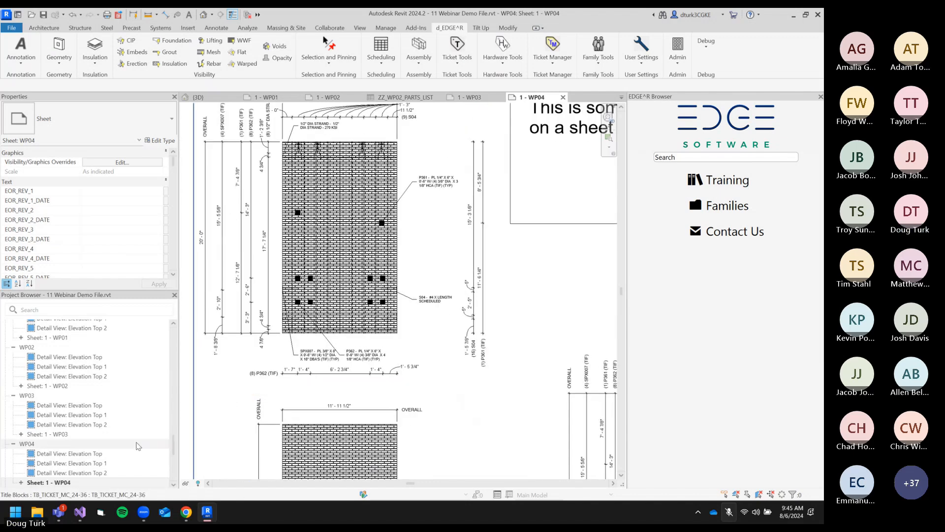
Open the WP05 ticket sheet and inspect the strand callout tag above its upper elevation, leaving the tag deselected.
{"action": "scroll", "coordinate": [89, 438], "scroll_direction": "down", "scroll_amount": 5}
{"action": "double_click", "coordinate": [47, 386]}
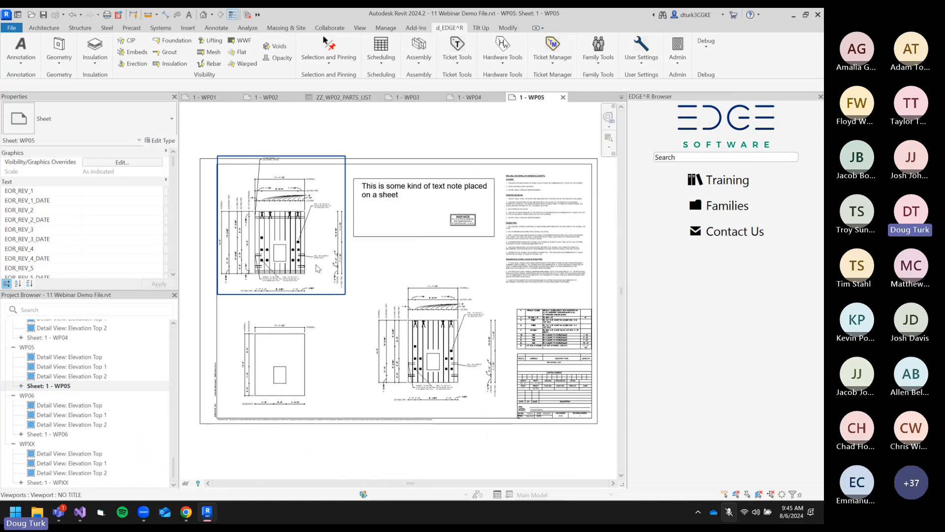
{"action": "scroll", "coordinate": [380, 309], "scroll_direction": "up", "scroll_amount": 3}
{"action": "scroll", "coordinate": [380, 309], "scroll_direction": "up", "scroll_amount": 2}
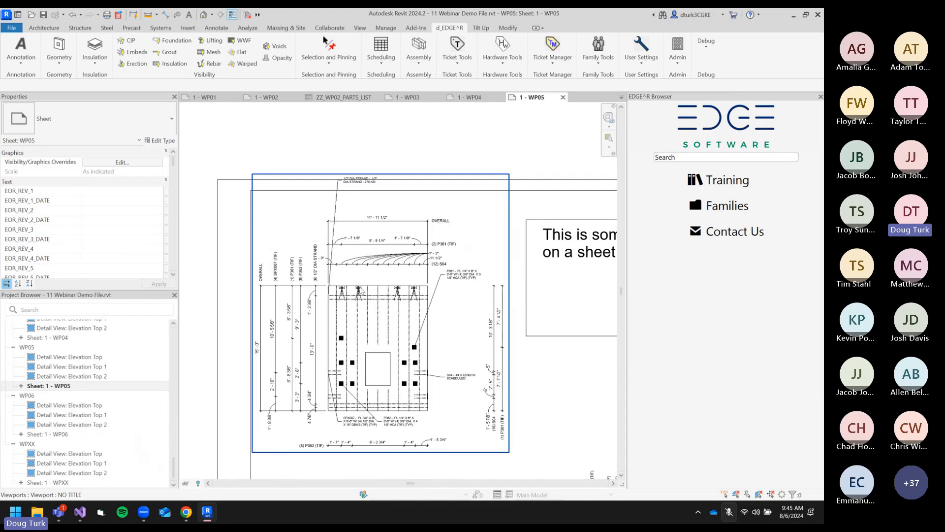
{"action": "left_click", "coordinate": [359, 181]}
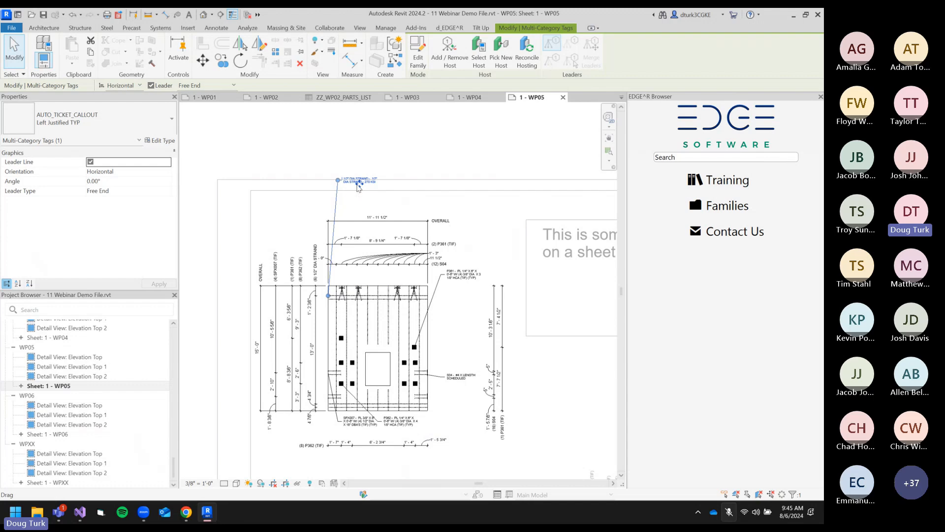
{"action": "left_click", "coordinate": [206, 347]}
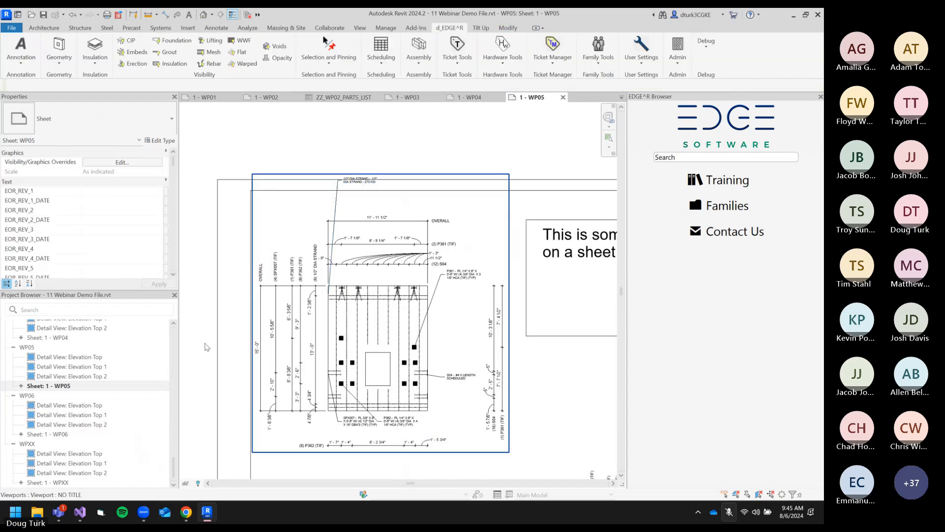
Open the WP06 ticket sheet to review its layout, and return to the WP01 sheet.
{"action": "double_click", "coordinate": [47, 433]}
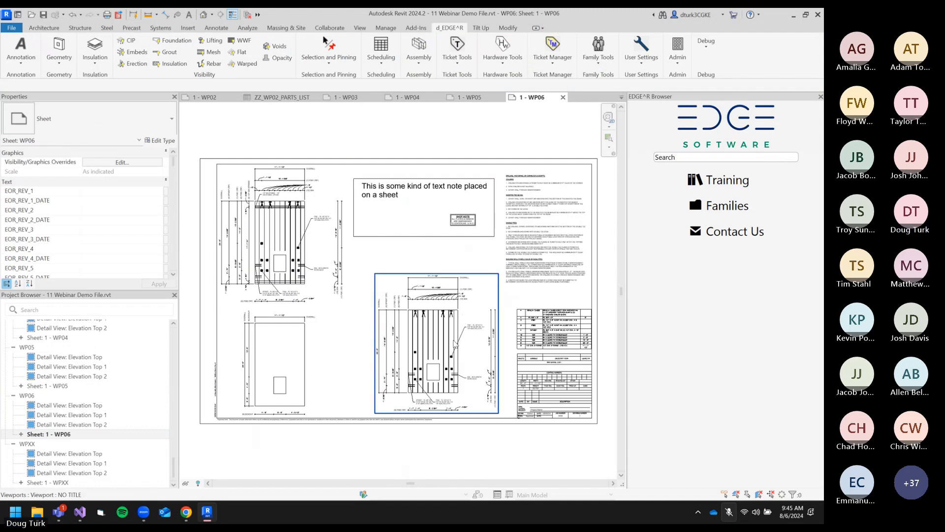
{"action": "scroll", "coordinate": [49, 342], "scroll_direction": "up", "scroll_amount": 6}
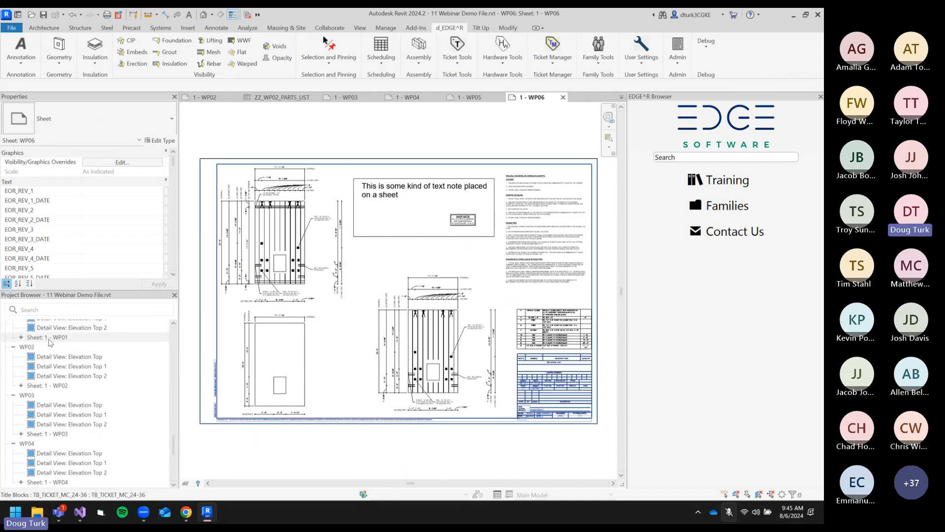
{"action": "scroll", "coordinate": [52, 355], "scroll_direction": "up", "scroll_amount": 3}
{"action": "double_click", "coordinate": [58, 386]}
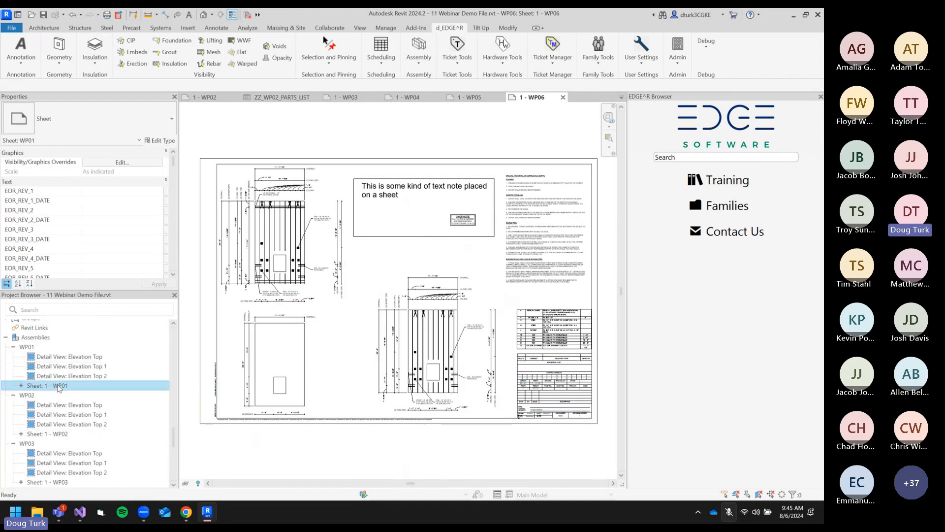
Open the WPXX sheet to compare its layout with the cloned tickets, and reopen the WP01 sheet.
{"action": "scroll", "coordinate": [93, 388], "scroll_direction": "down", "scroll_amount": 7}
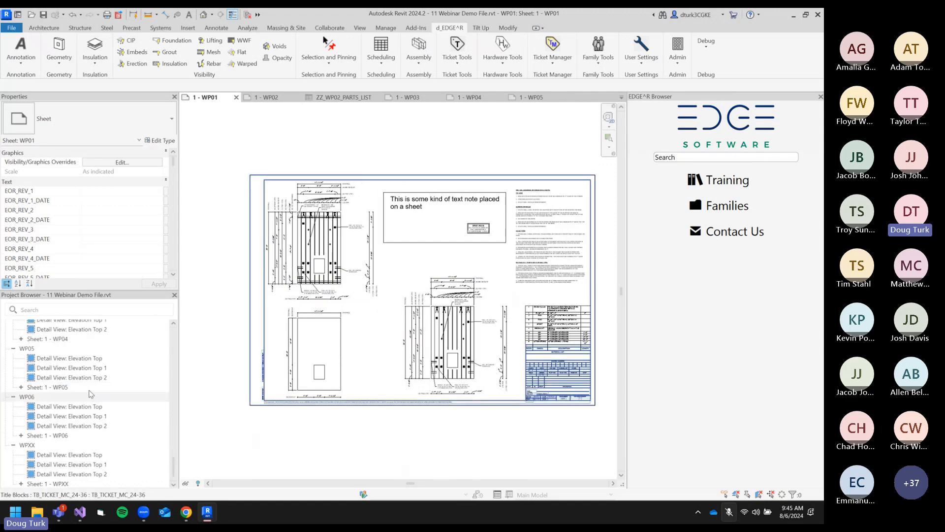
{"action": "double_click", "coordinate": [54, 483]}
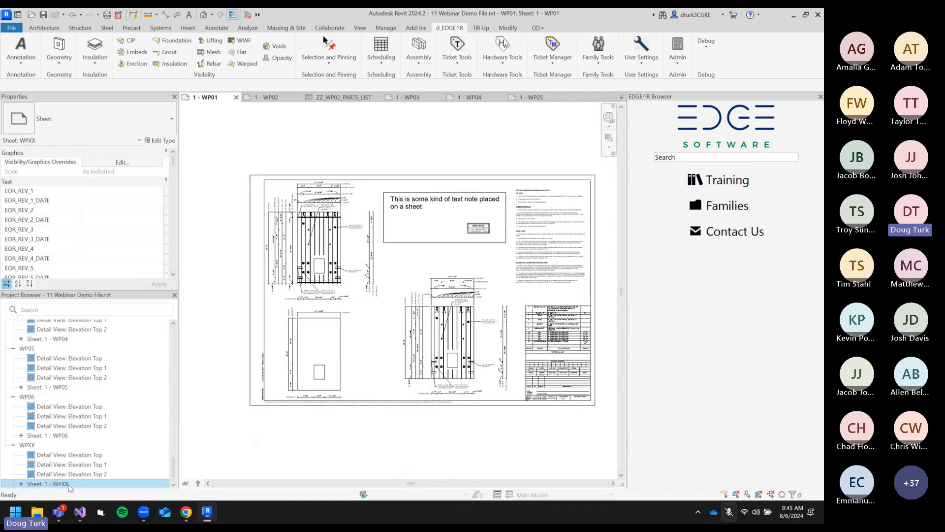
{"action": "scroll", "coordinate": [54, 404], "scroll_direction": "up", "scroll_amount": 5}
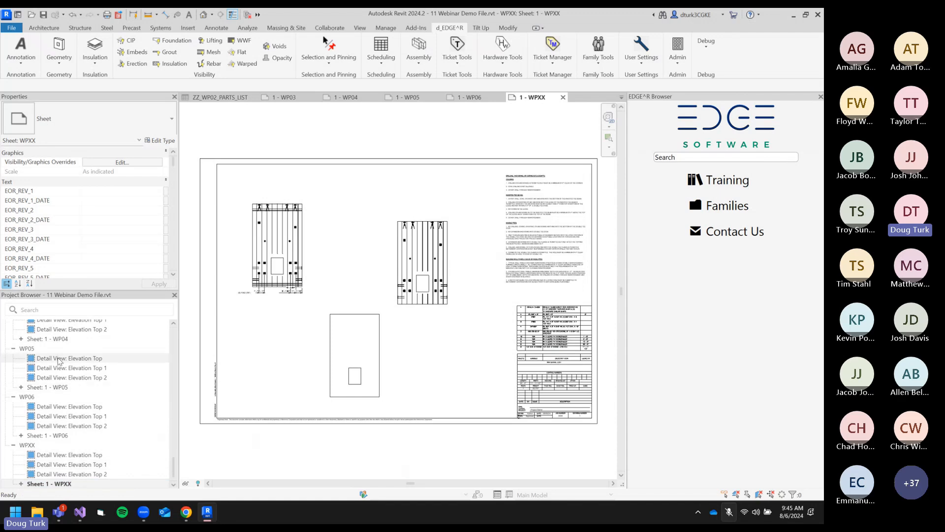
{"action": "scroll", "coordinate": [62, 365], "scroll_direction": "up", "scroll_amount": 2}
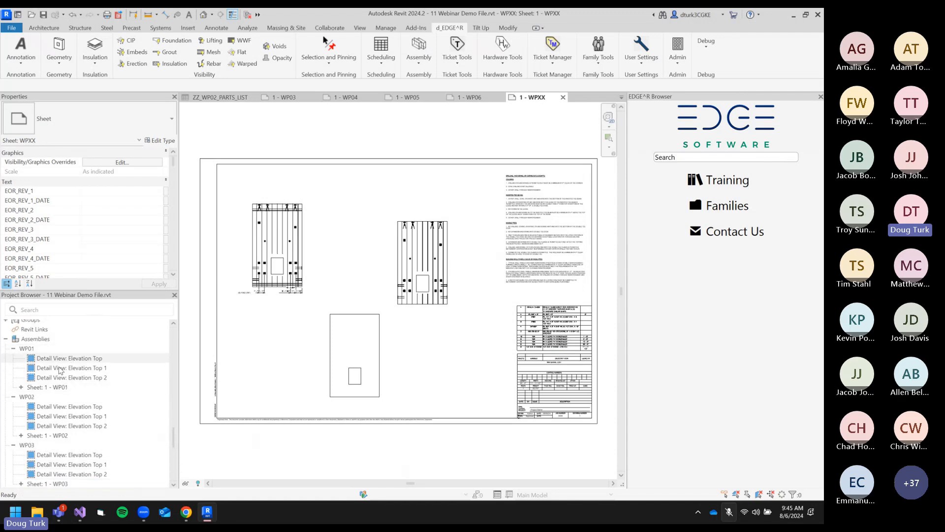
{"action": "double_click", "coordinate": [50, 387]}
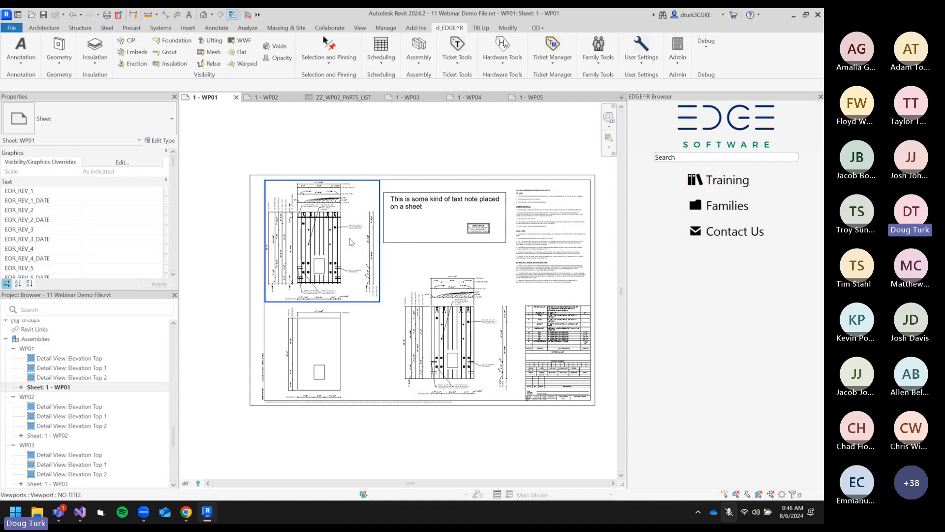
Activate the upper elevation viewport on the WP01 sheet and inspect the strand dimension string beside the panel.
{"action": "left_click", "coordinate": [366, 150]}
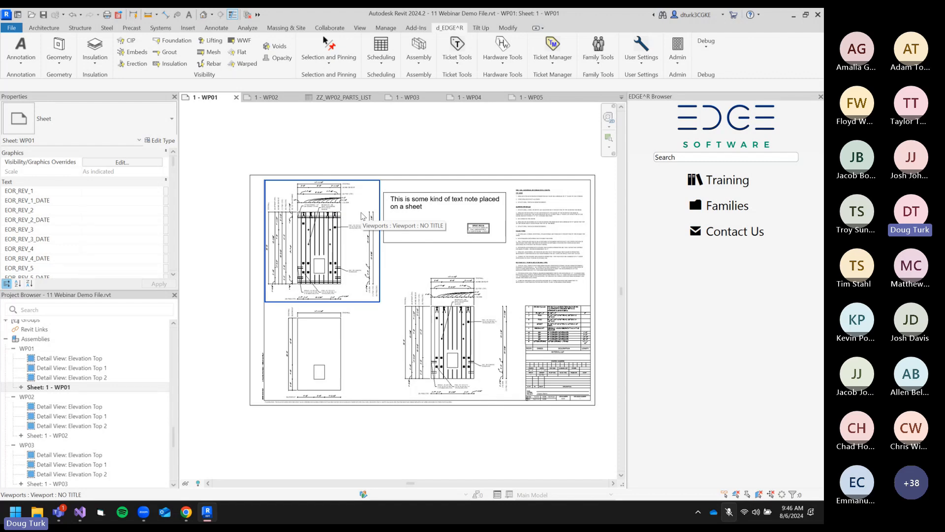
{"action": "double_click", "coordinate": [314, 263]}
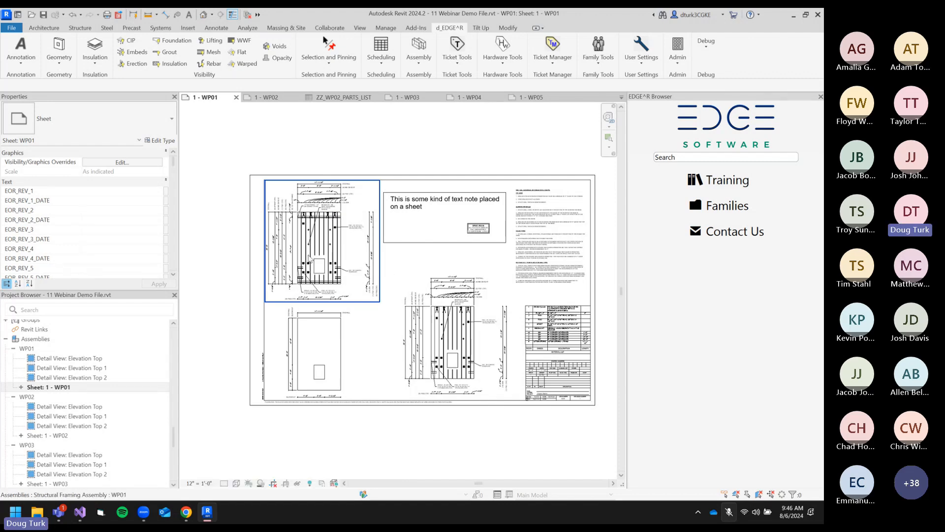
{"action": "scroll", "coordinate": [315, 264], "scroll_direction": "up", "scroll_amount": 7}
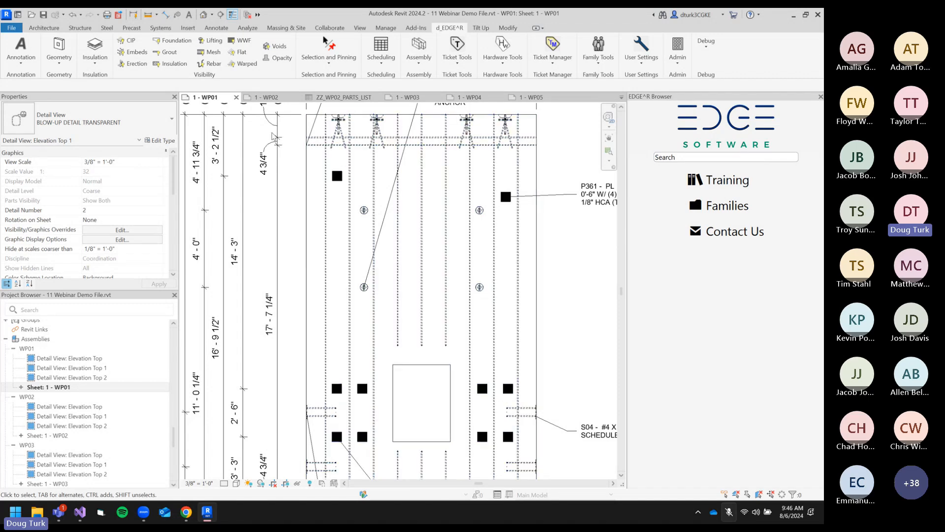
{"action": "left_click", "coordinate": [278, 153]}
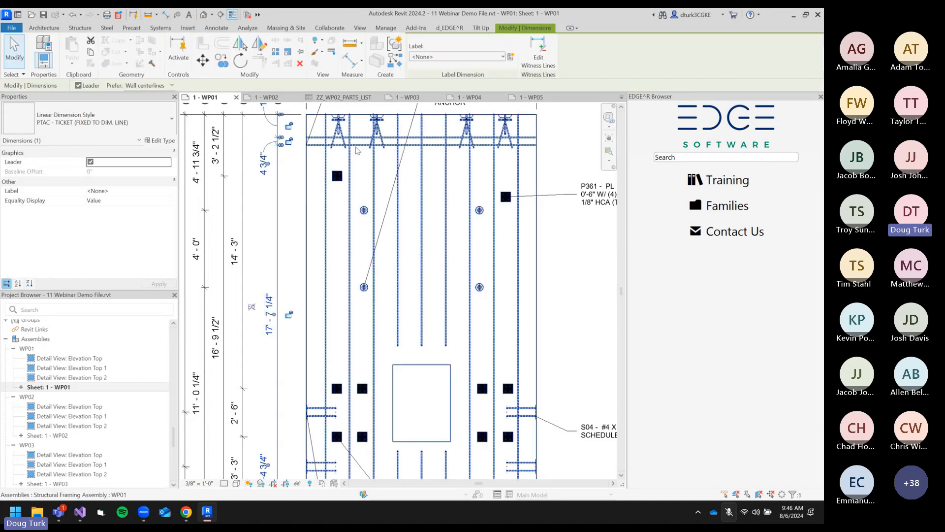
{"action": "left_click", "coordinate": [297, 171]}
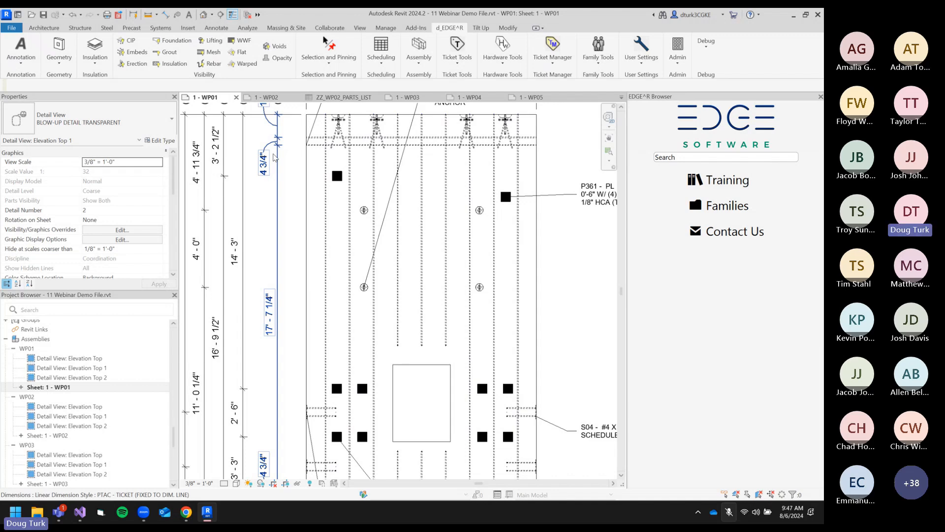
Examine the full set of dimensions and callouts in WP01's upper elevation, and deactivate the viewport.
{"action": "scroll", "coordinate": [289, 201], "scroll_direction": "down", "scroll_amount": 1}
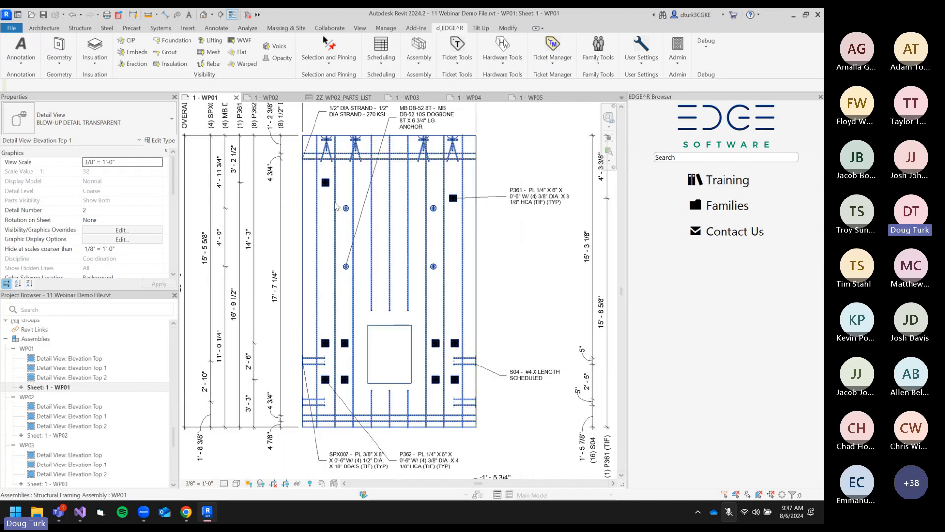
{"action": "scroll", "coordinate": [428, 215], "scroll_direction": "down", "scroll_amount": 1}
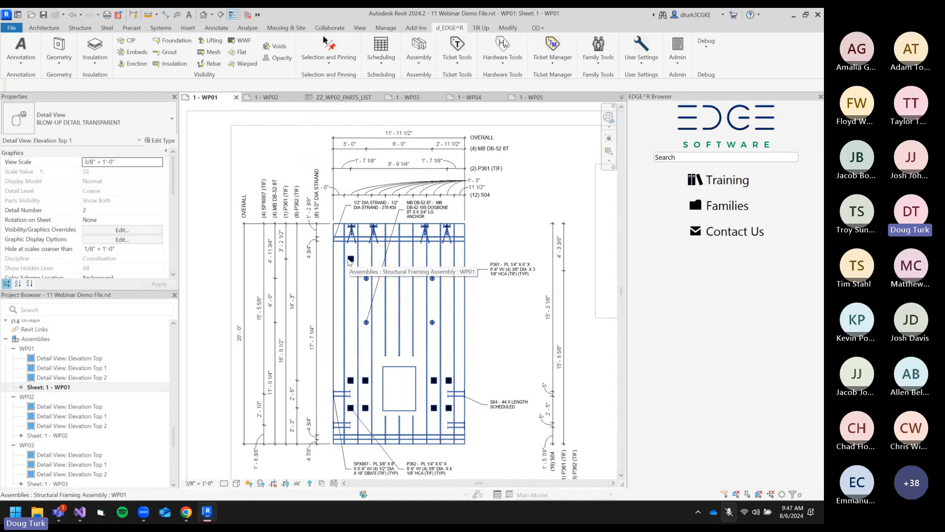
{"action": "scroll", "coordinate": [443, 260], "scroll_direction": "down", "scroll_amount": 2}
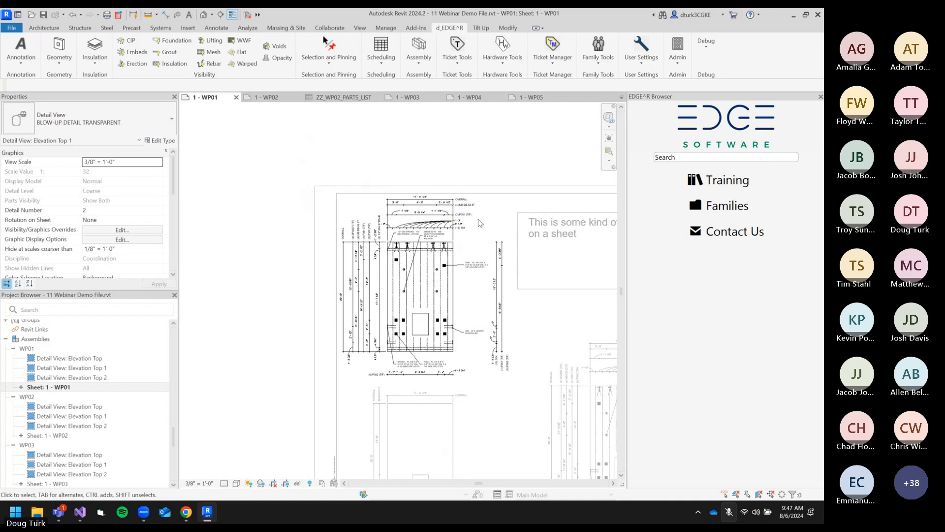
{"action": "double_click", "coordinate": [519, 156]}
{"action": "middle_click_drag", "start_coordinate": [597, 235], "coordinate": [435, 167]}
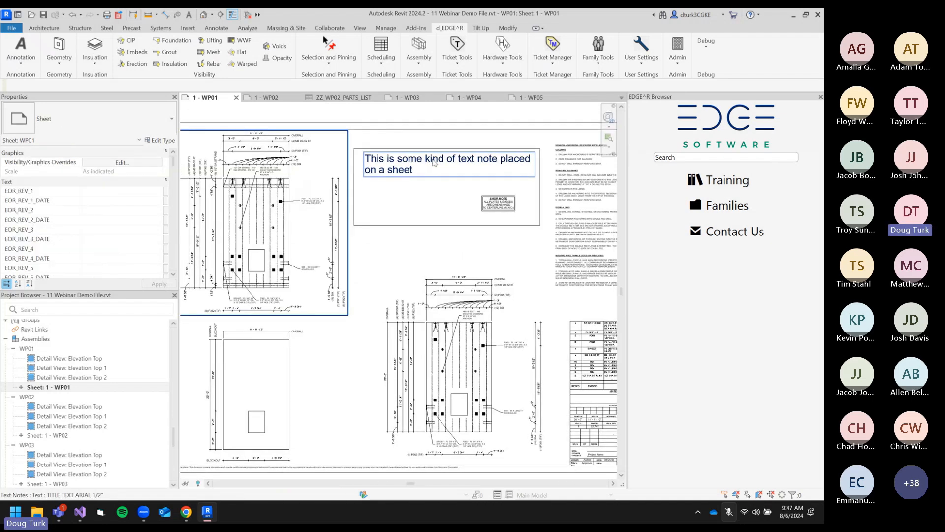
Inspect the two stacked elevation viewports beside the text note on the WP01 sheet, and clear the selection.
{"action": "scroll", "coordinate": [438, 161], "scroll_direction": "down", "scroll_amount": 2}
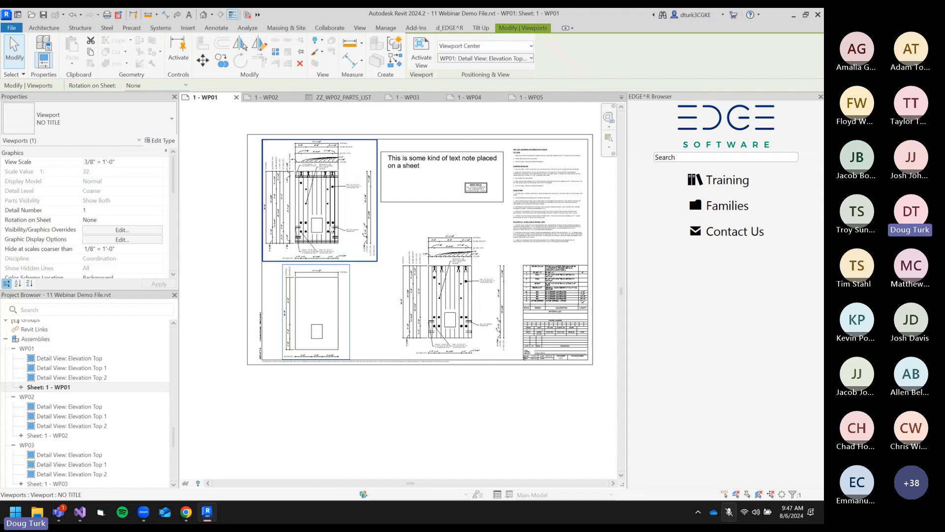
{"action": "left_click", "coordinate": [207, 176]}
{"action": "left_click", "coordinate": [309, 211]}
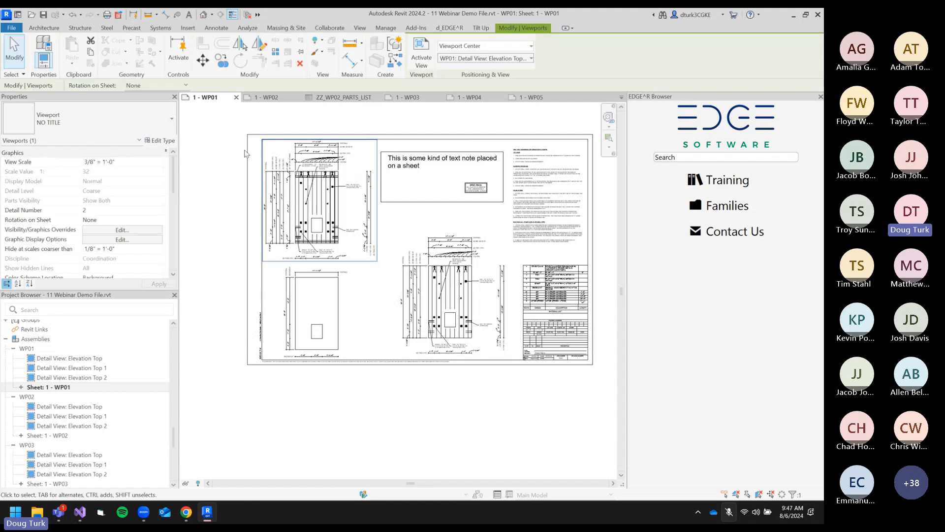
{"action": "left_click", "coordinate": [241, 154]}
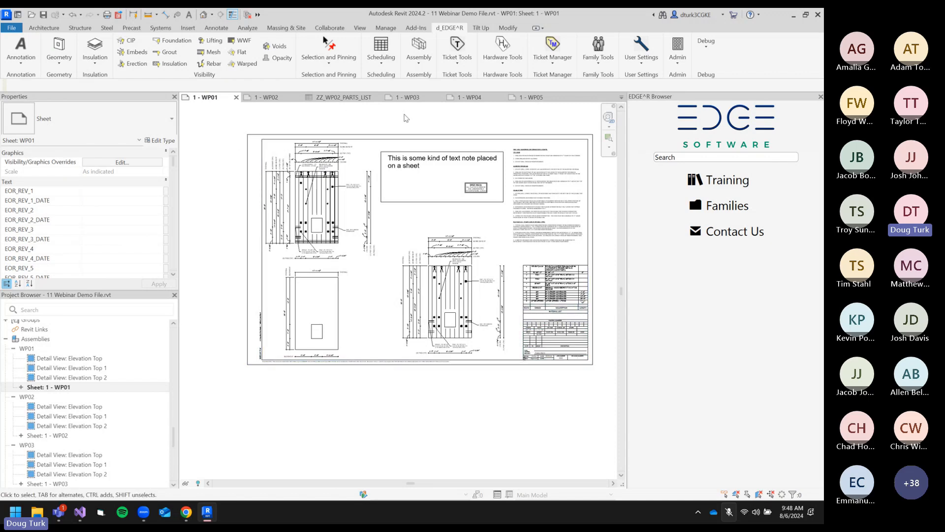
{"action": "middle_click_drag", "start_coordinate": [438, 174], "coordinate": [401, 195]}
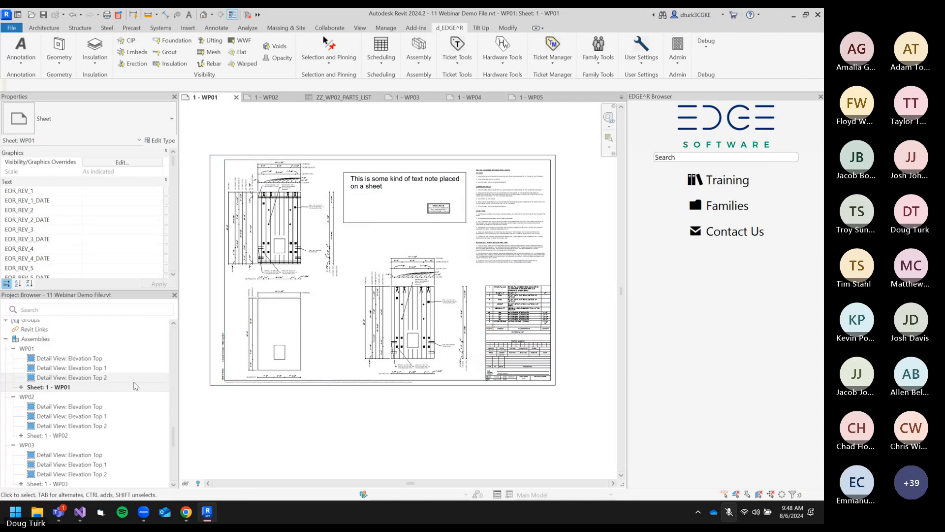
Open the default 3D view and examine the embeds and lifting anchors on the first wall panel in the row.
{"action": "scroll", "coordinate": [133, 387], "scroll_direction": "down", "scroll_amount": 15}
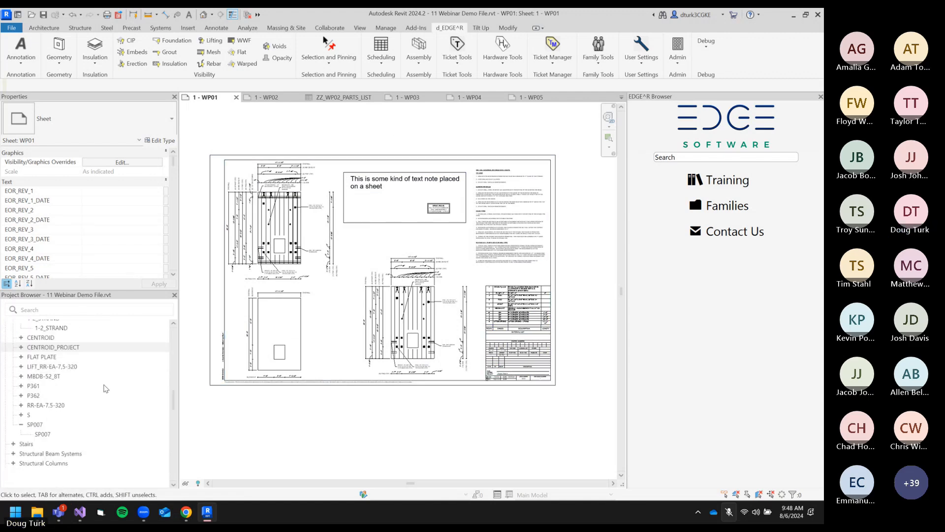
{"action": "scroll", "coordinate": [104, 388], "scroll_direction": "down", "scroll_amount": 2}
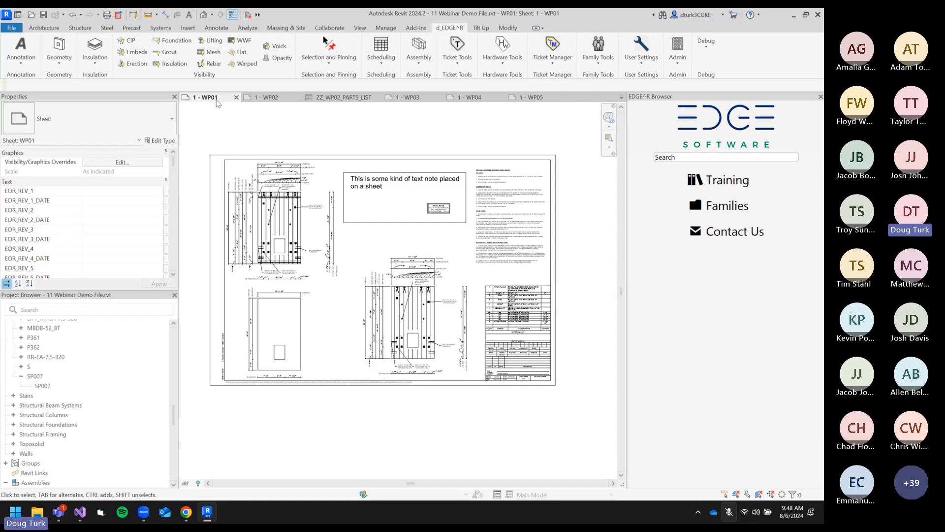
{"action": "left_click", "coordinate": [204, 15]}
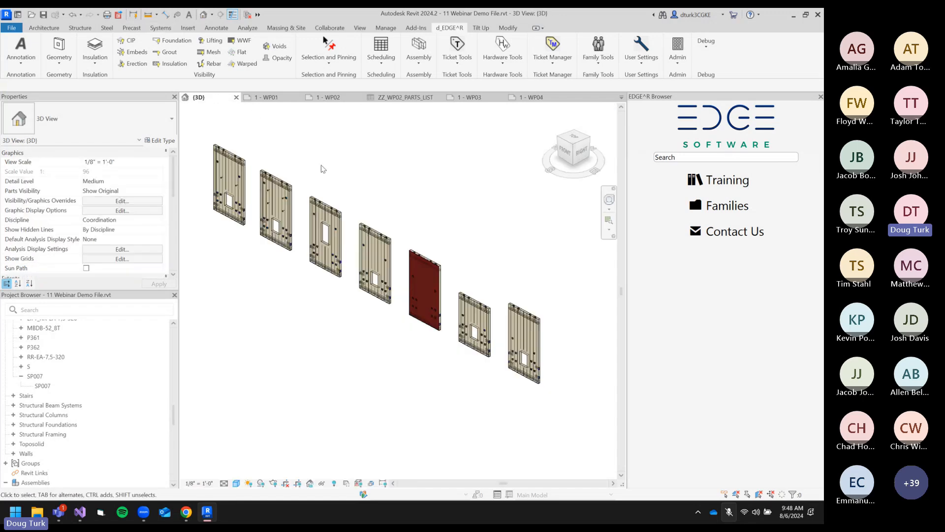
{"action": "scroll", "coordinate": [239, 211], "scroll_direction": "up", "scroll_amount": 10}
{"action": "middle_click_drag", "start_coordinate": [241, 203], "coordinate": [420, 370]}
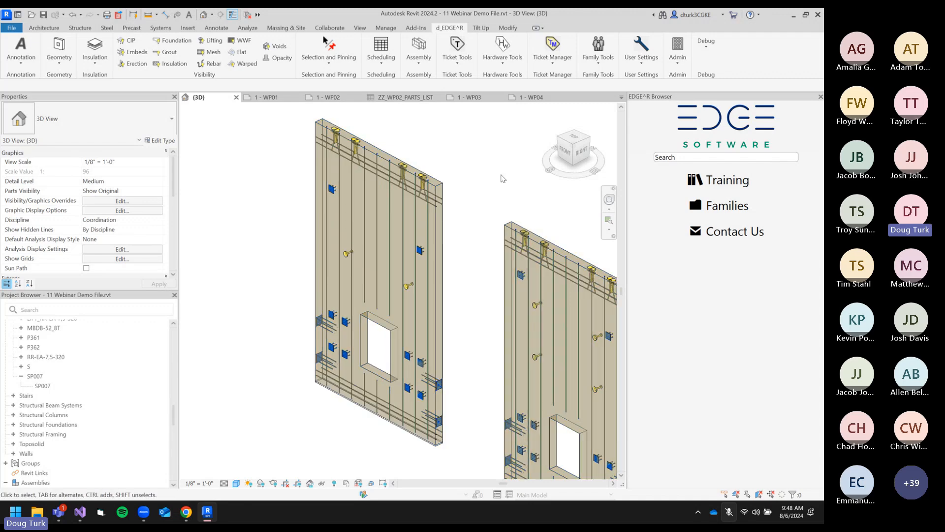
Review the available hardware detailing commands, inspect the SP007 embed near the first wall panel's lower corner, and clear the selection.
{"action": "left_click", "coordinate": [502, 53]}
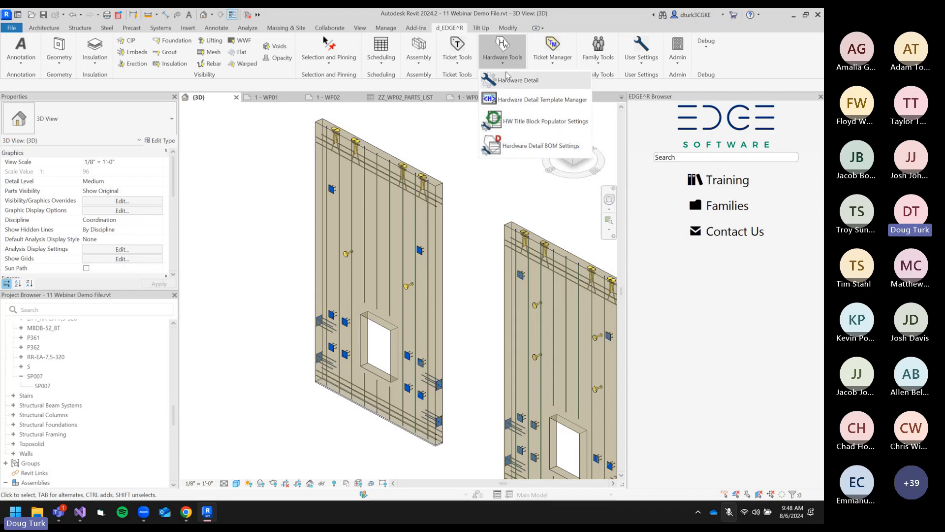
{"action": "left_click", "coordinate": [441, 132]}
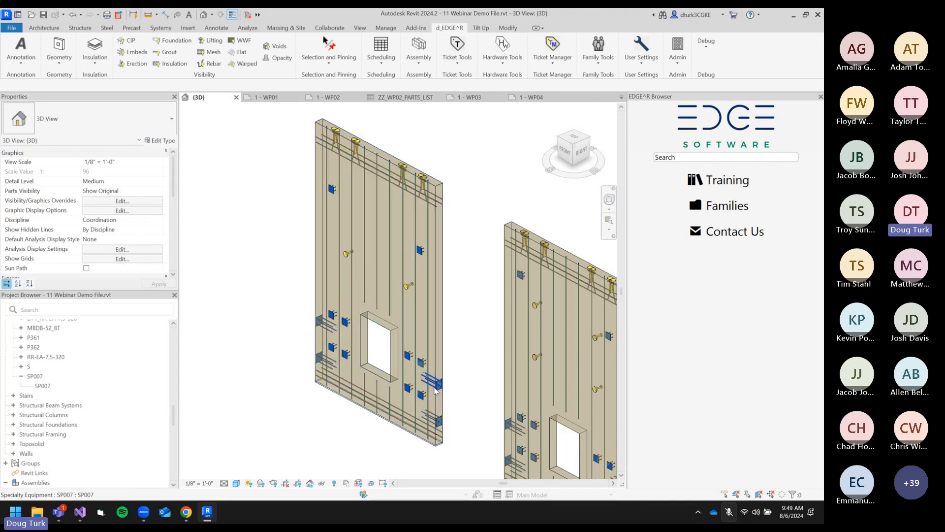
{"action": "left_click", "coordinate": [437, 389]}
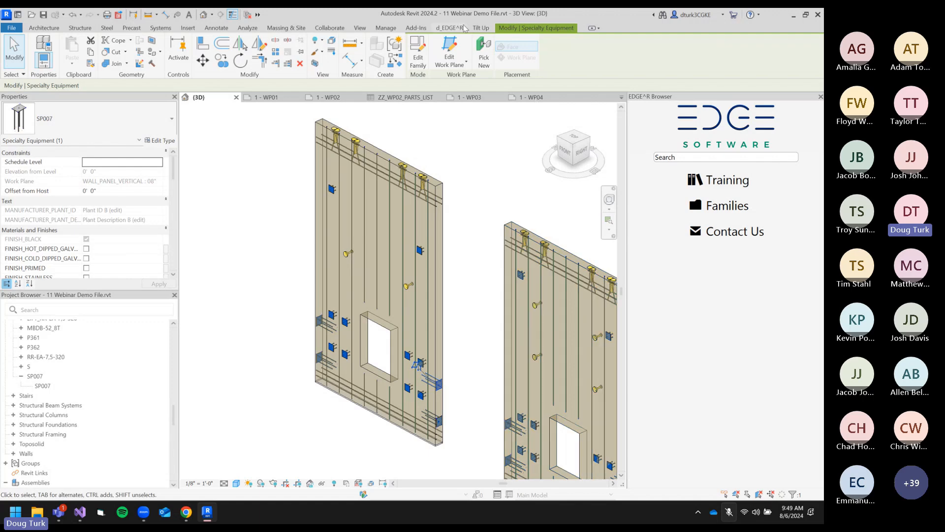
{"action": "left_click", "coordinate": [450, 27]}
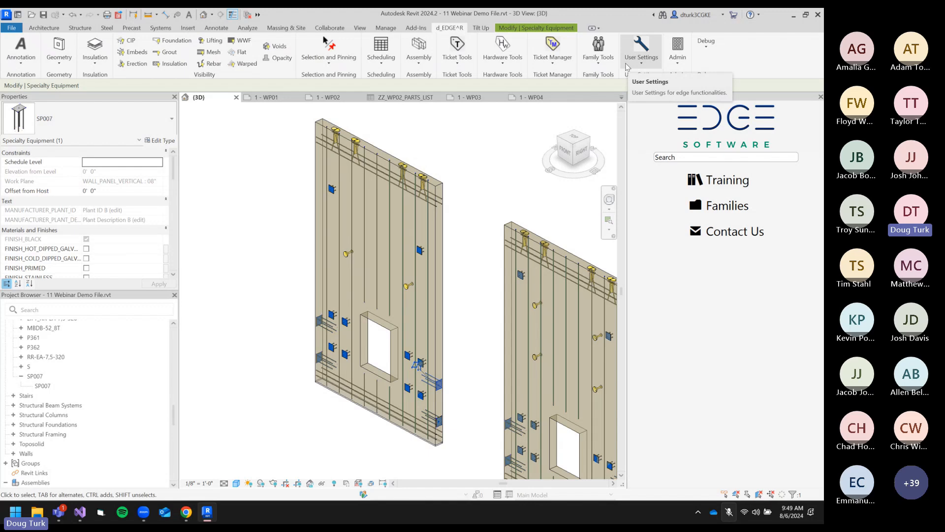
{"action": "left_click", "coordinate": [249, 193]}
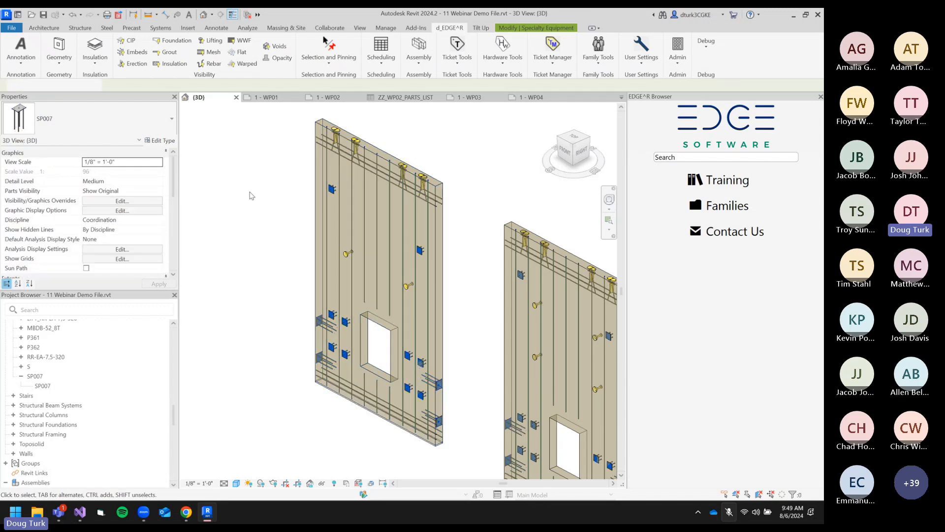
{"action": "left_click", "coordinate": [678, 54]}
{"action": "left_click", "coordinate": [266, 224]}
Expand the project's sheets and schedules and open the REBAR SCHEDULE.
{"action": "scroll", "coordinate": [101, 371], "scroll_direction": "up", "scroll_amount": 10}
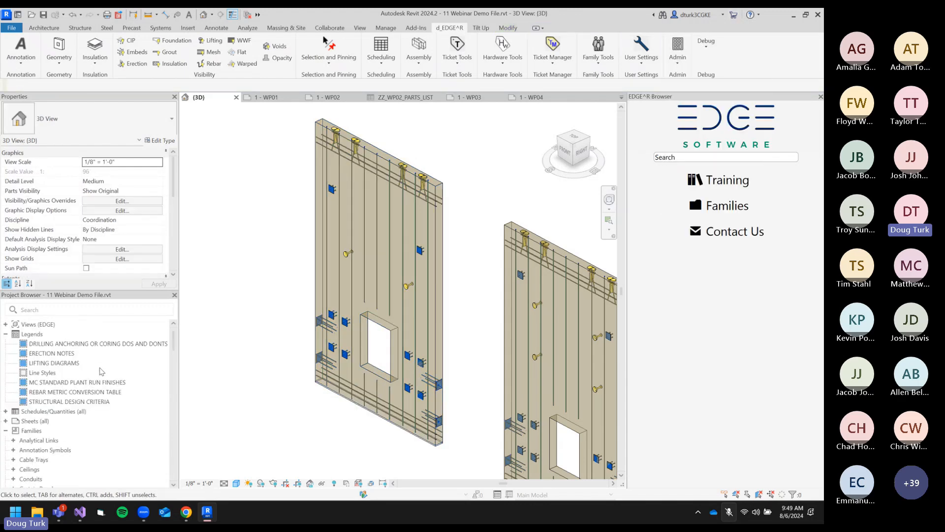
{"action": "scroll", "coordinate": [54, 396], "scroll_direction": "down", "scroll_amount": 3}
{"action": "scroll", "coordinate": [39, 408], "scroll_direction": "up", "scroll_amount": 3}
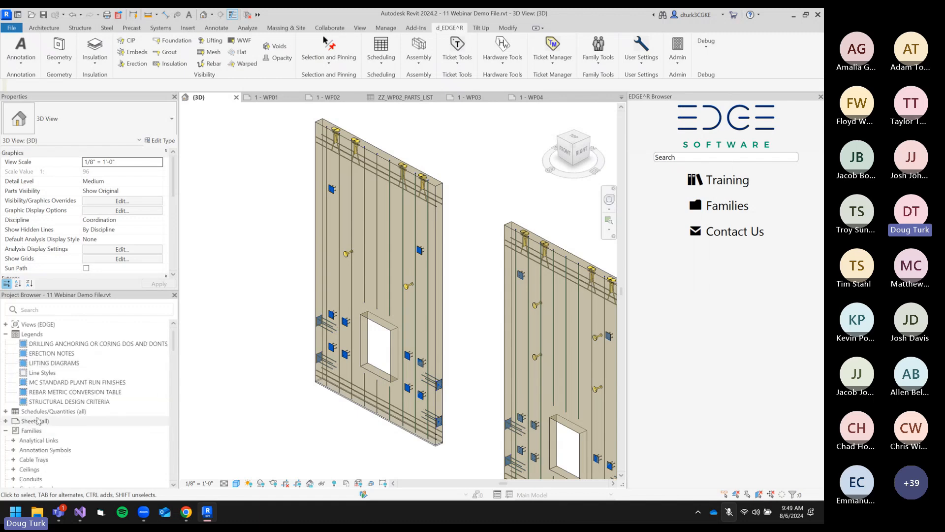
{"action": "double_click", "coordinate": [38, 421]}
{"action": "double_click", "coordinate": [40, 411]}
{"action": "scroll", "coordinate": [41, 394], "scroll_direction": "down", "scroll_amount": 5}
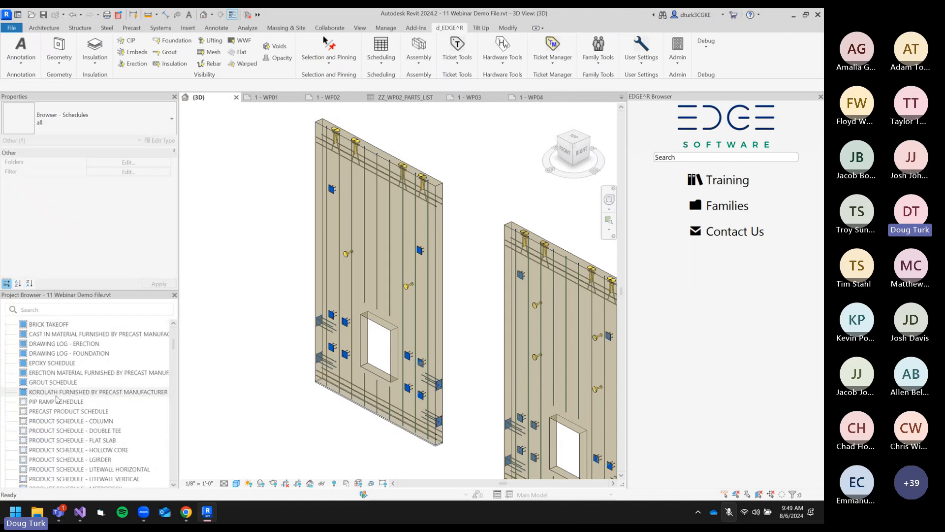
{"action": "scroll", "coordinate": [79, 371], "scroll_direction": "down", "scroll_amount": 10}
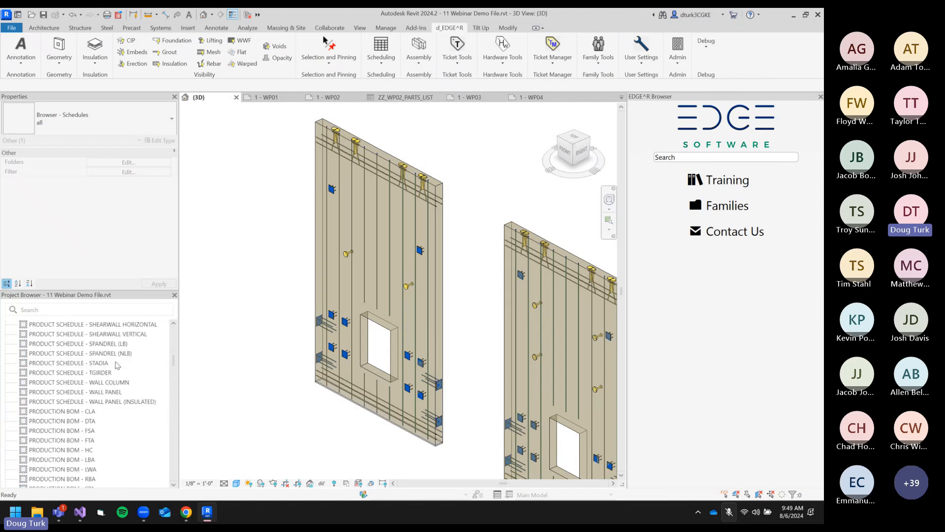
{"action": "scroll", "coordinate": [78, 378], "scroll_direction": "down", "scroll_amount": 2}
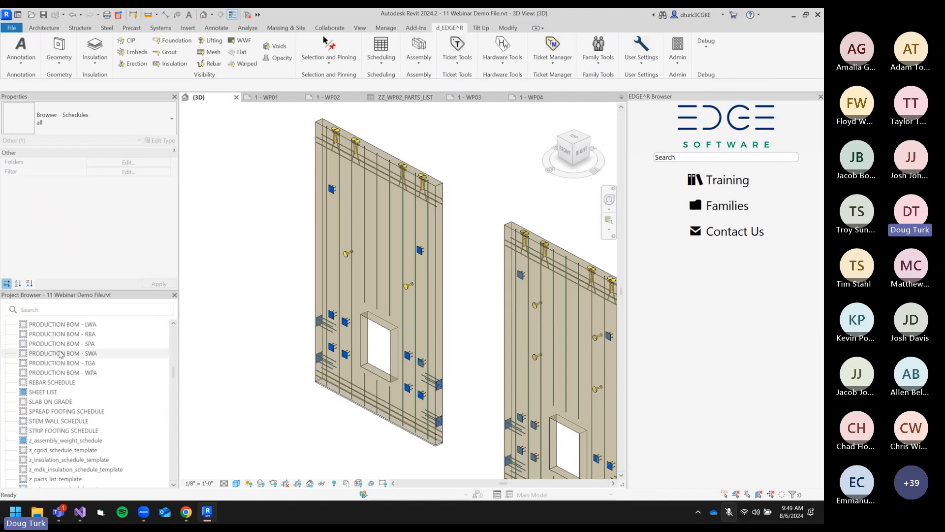
{"action": "double_click", "coordinate": [62, 385]}
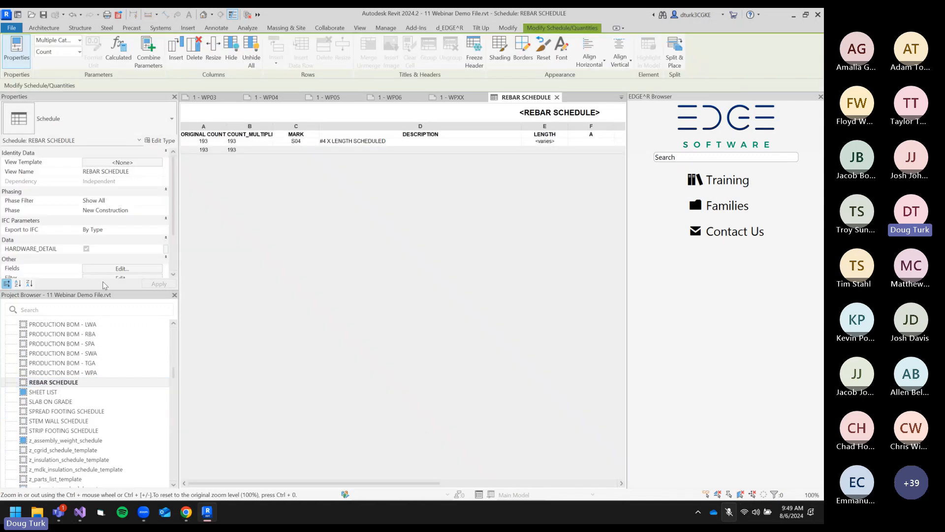
Turn off HARDWARE_DETAIL for the rebar schedule, and examine its filter rules without changing them.
{"action": "scroll", "coordinate": [128, 231], "scroll_direction": "down", "scroll_amount": 5}
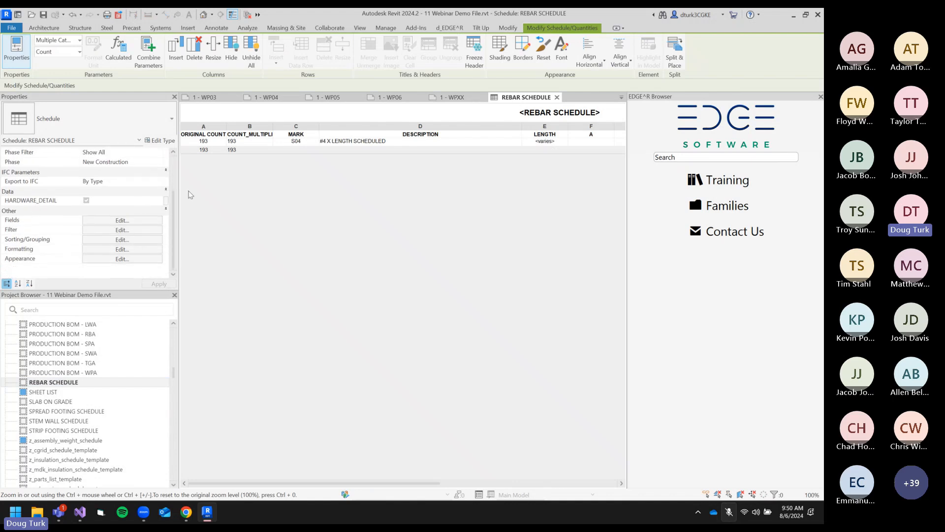
{"action": "left_click", "coordinate": [86, 200]}
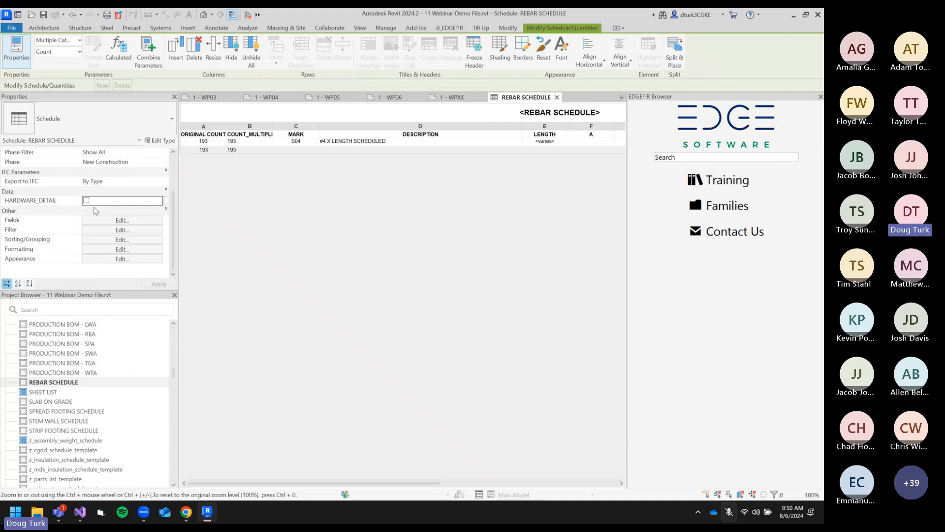
{"action": "left_click", "coordinate": [126, 231]}
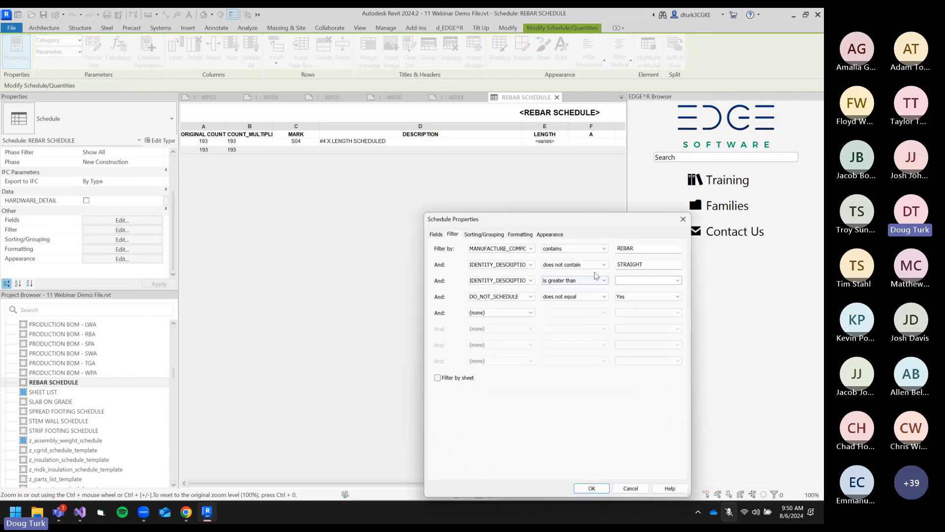
{"action": "left_click_drag", "start_coordinate": [569, 224], "coordinate": [344, 98]}
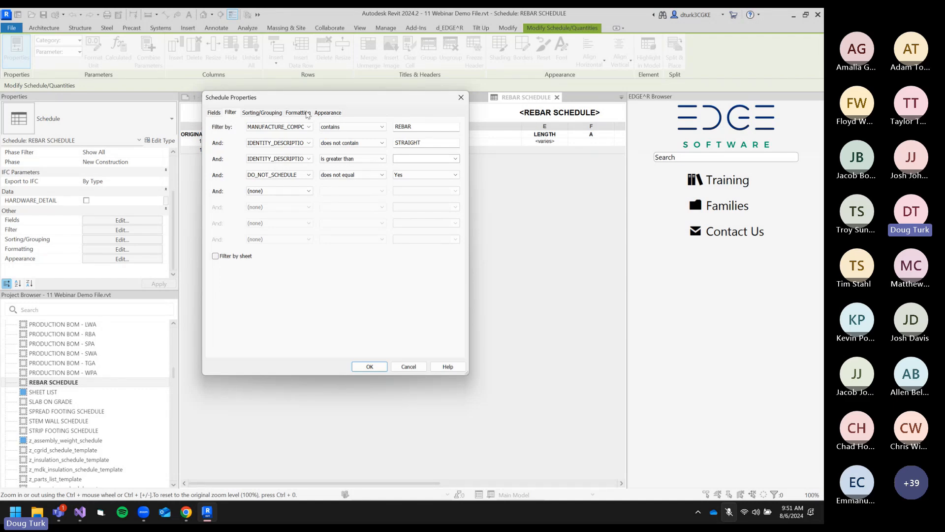
{"action": "left_click", "coordinate": [409, 367]}
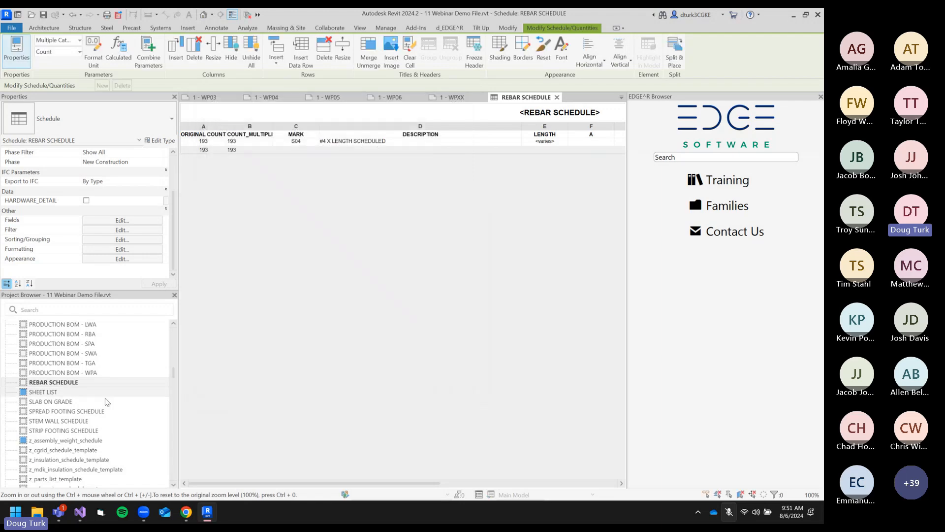
Open the z_parts_list_template schedule and examine its filter rules without changing them.
{"action": "scroll", "coordinate": [105, 404], "scroll_direction": "down", "scroll_amount": 8}
{"action": "scroll", "coordinate": [105, 404], "scroll_direction": "up", "scroll_amount": 3}
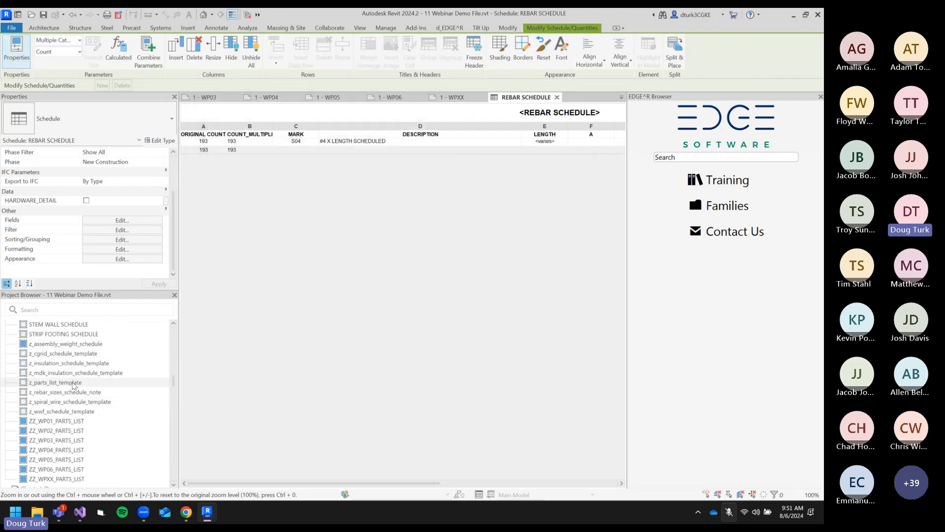
{"action": "double_click", "coordinate": [73, 383]}
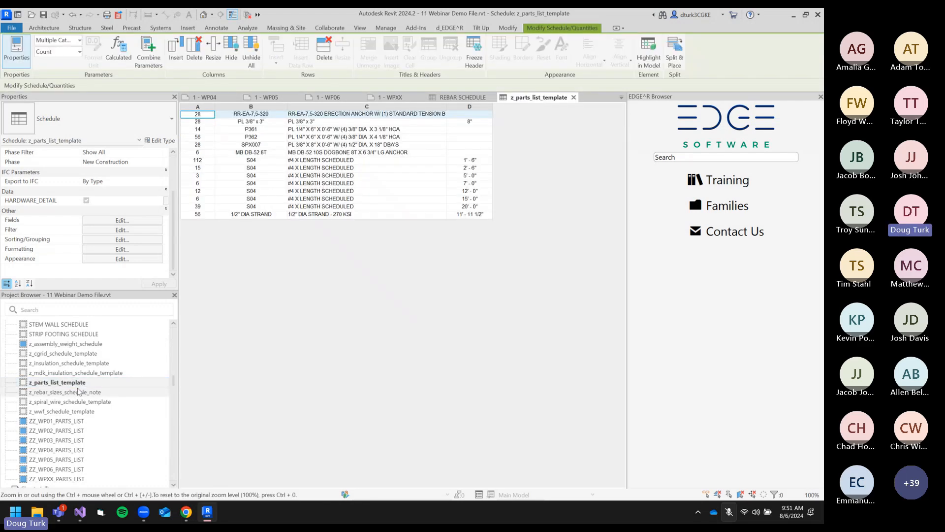
{"action": "left_click", "coordinate": [96, 230]}
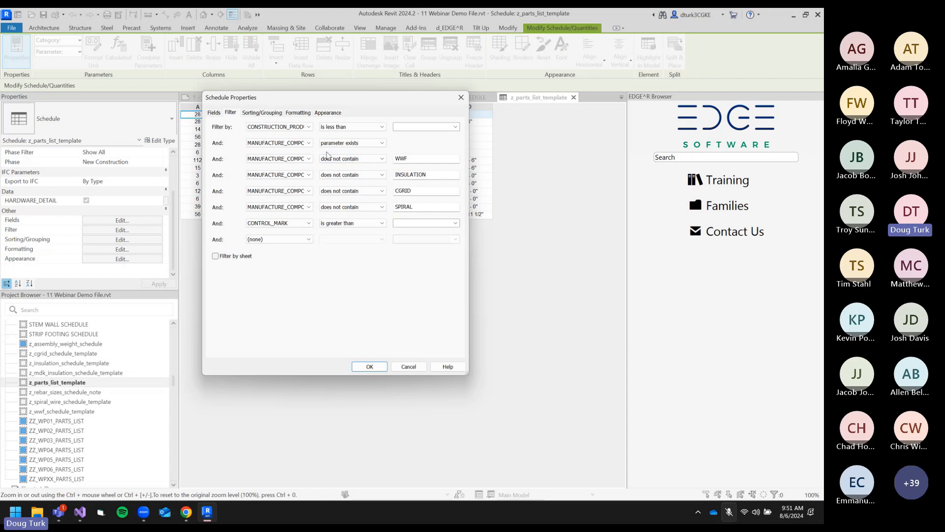
{"action": "left_click", "coordinate": [412, 366]}
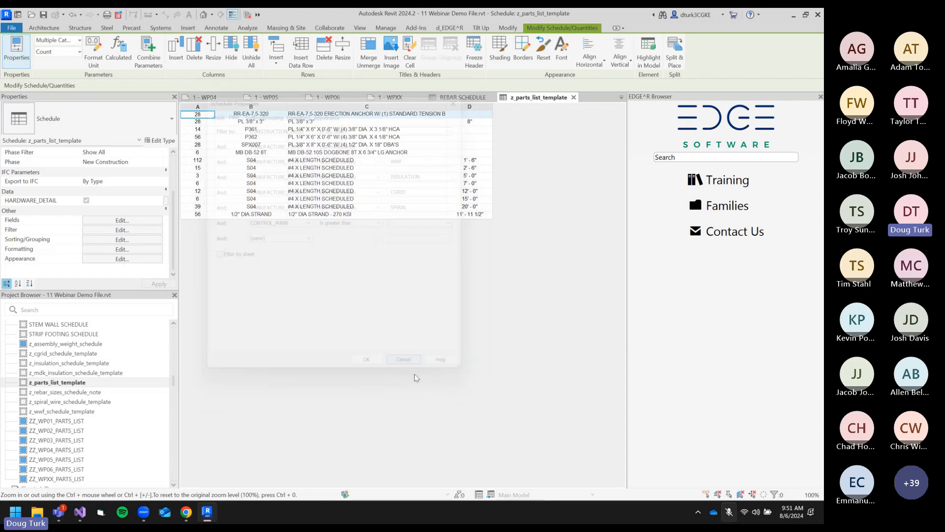
Return to the default 3D view, add the EDGE^R shared parameters to the project, and read the details of the affected schedules.
{"action": "left_click", "coordinate": [207, 14]}
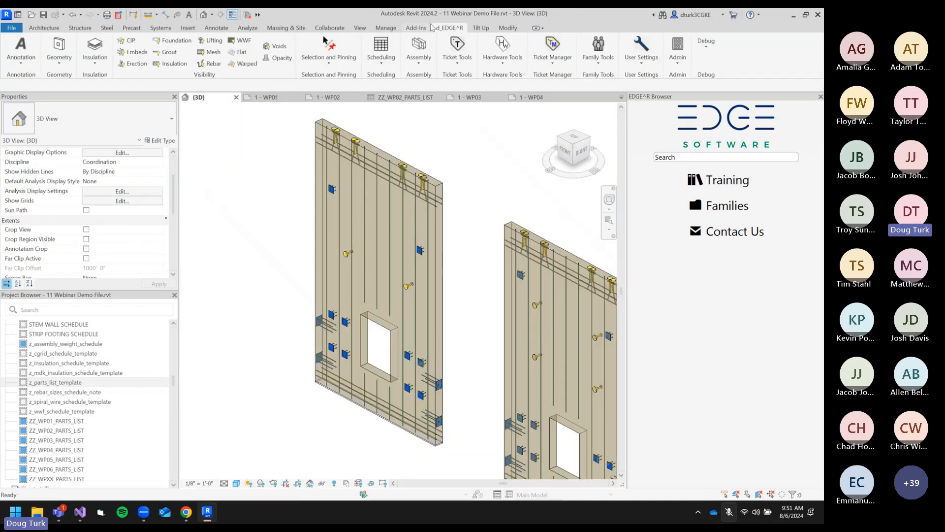
{"action": "left_click", "coordinate": [658, 59]}
{"action": "left_click", "coordinate": [678, 75]}
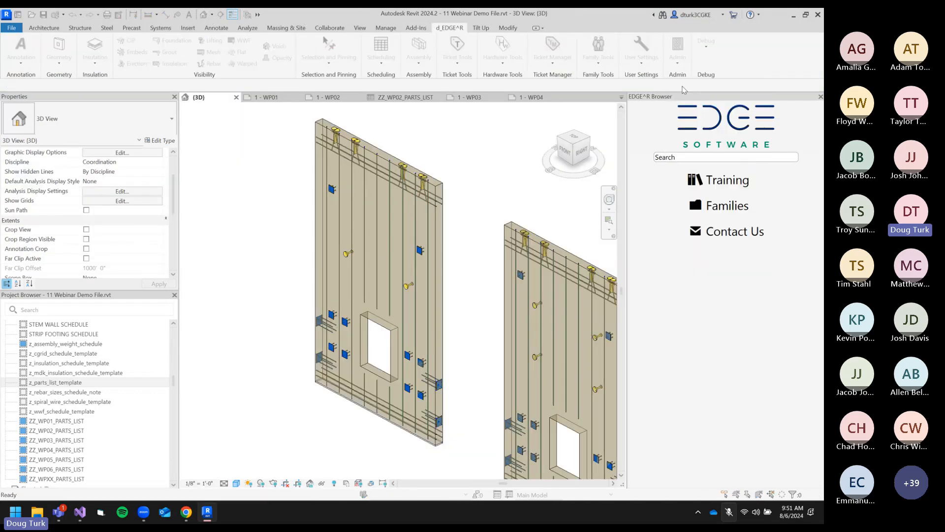
{"action": "left_click_drag", "start_coordinate": [360, 185], "coordinate": [257, 185]}
{"action": "left_click", "coordinate": [329, 264]}
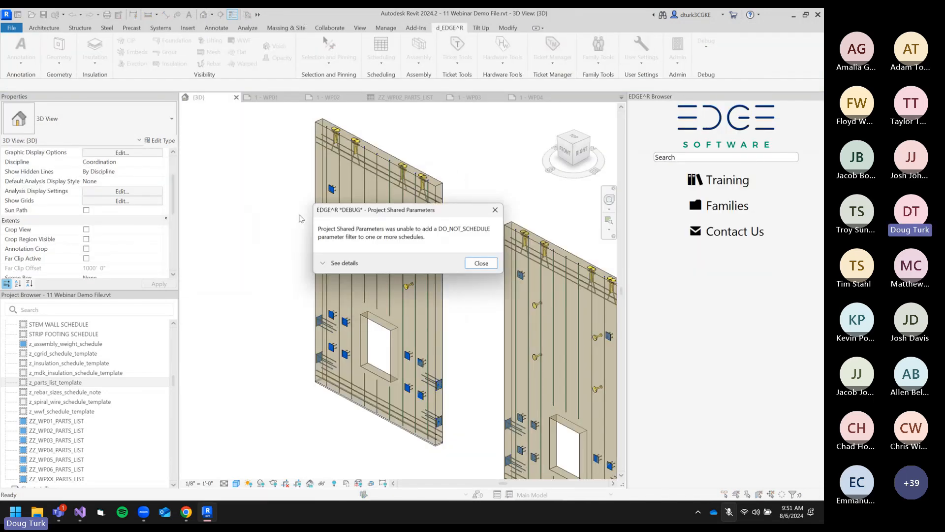
{"action": "left_click", "coordinate": [344, 264]}
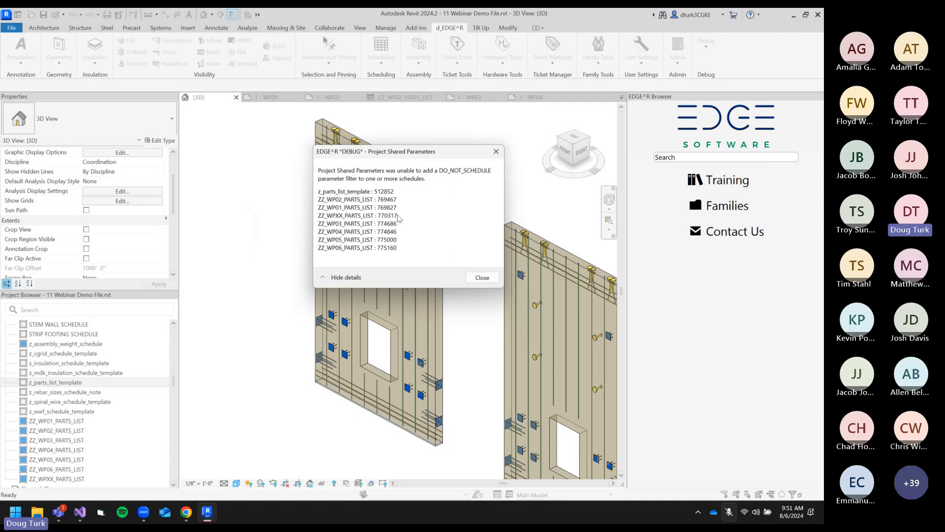
{"action": "left_click", "coordinate": [480, 277]}
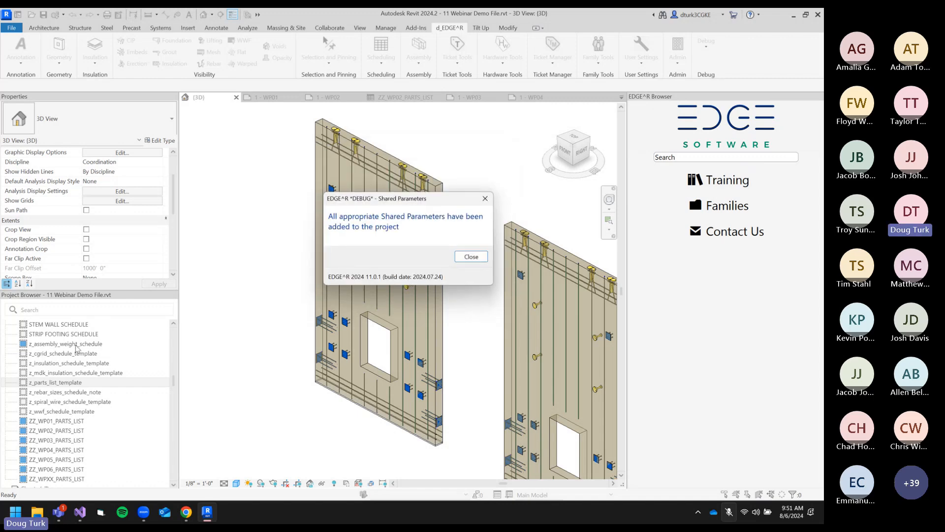
{"action": "left_click", "coordinate": [470, 256]}
Reopen z_parts_list_template and recheck its filters for a DO_NOT_SCHEDULE rule, leaving them as they are.
{"action": "double_click", "coordinate": [55, 382]}
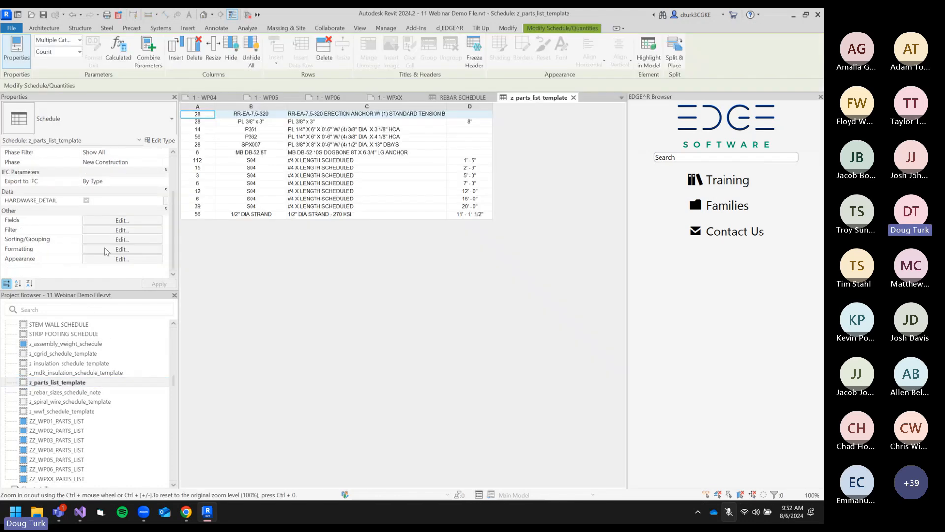
{"action": "left_click", "coordinate": [122, 230]}
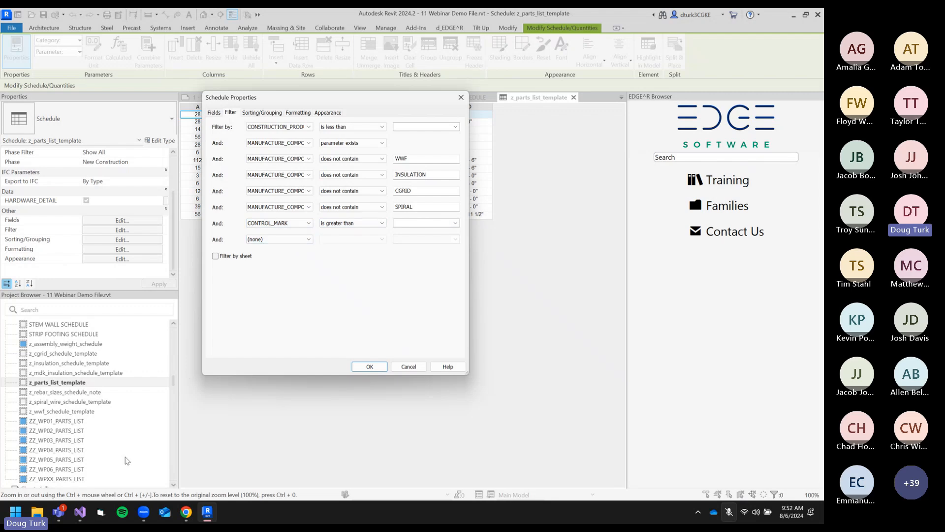
{"action": "left_click", "coordinate": [79, 413]}
{"action": "left_click", "coordinate": [409, 366]}
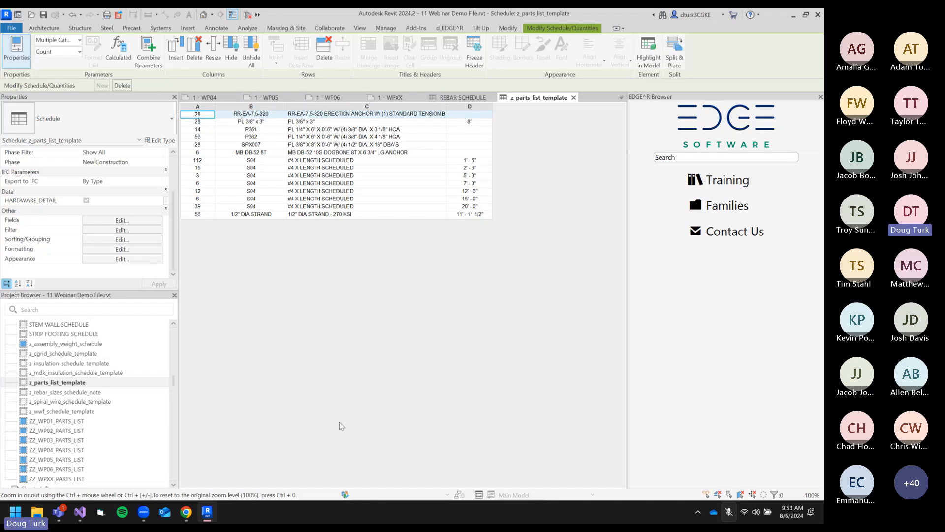
{"action": "left_click", "coordinate": [101, 441]}
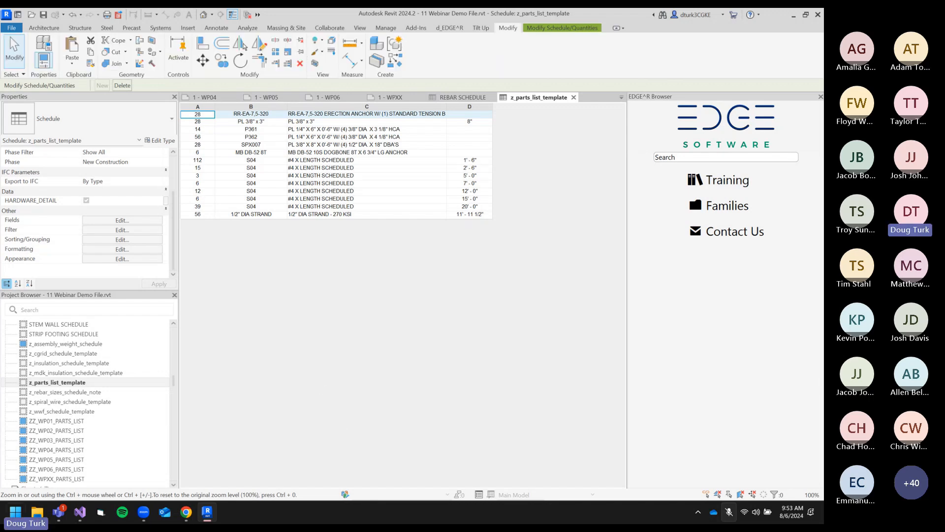
{"action": "scroll", "coordinate": [121, 337], "scroll_direction": "down", "scroll_amount": 15}
{"action": "scroll", "coordinate": [101, 391], "scroll_direction": "up", "scroll_amount": 15}
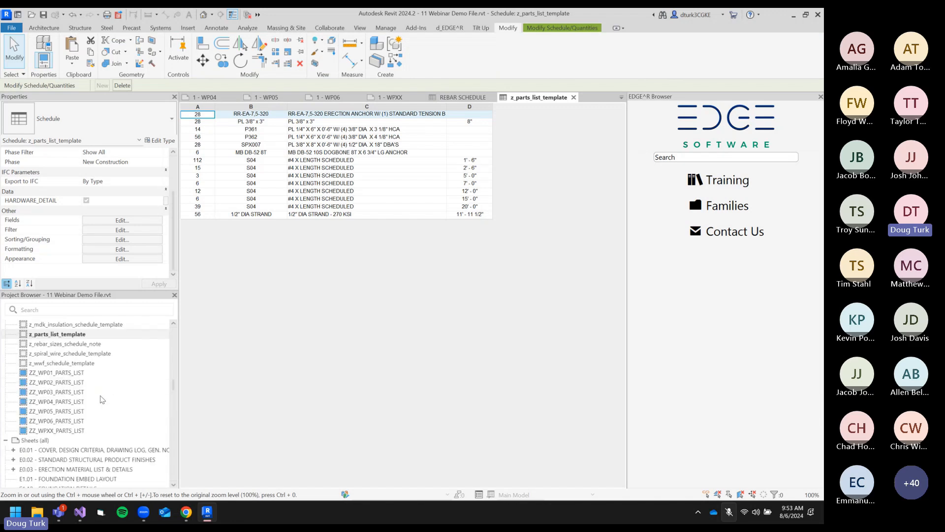
Return to the default 3D view, choose MODEL COLORS - 50% TRANSPARENT as its view template, and open the template's filter overrides.
{"action": "left_click", "coordinate": [204, 14]}
{"action": "scroll", "coordinate": [103, 212], "scroll_direction": "down", "scroll_amount": 5}
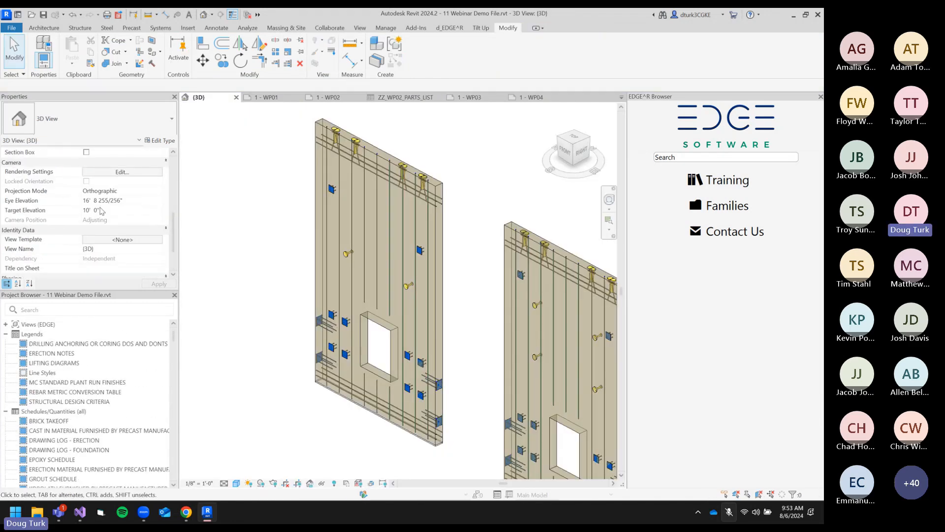
{"action": "left_click", "coordinate": [109, 240]}
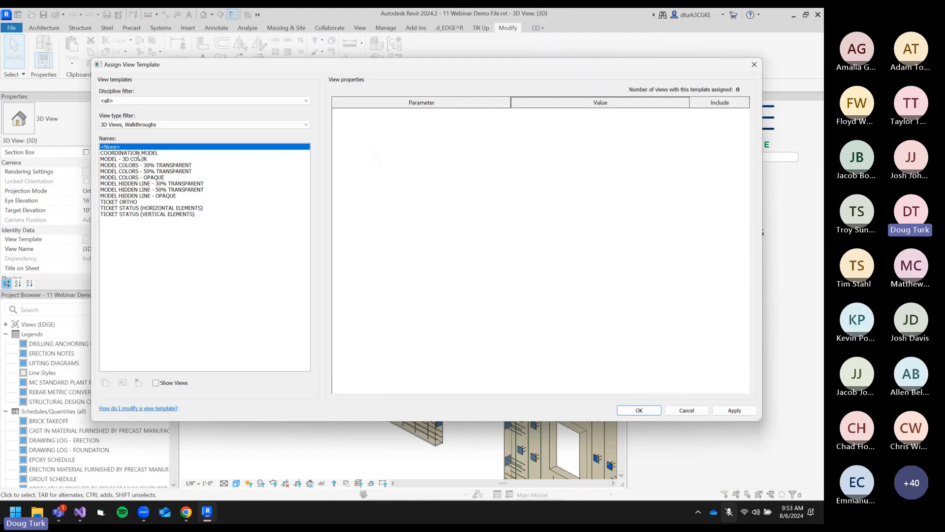
{"action": "left_click", "coordinate": [152, 171]}
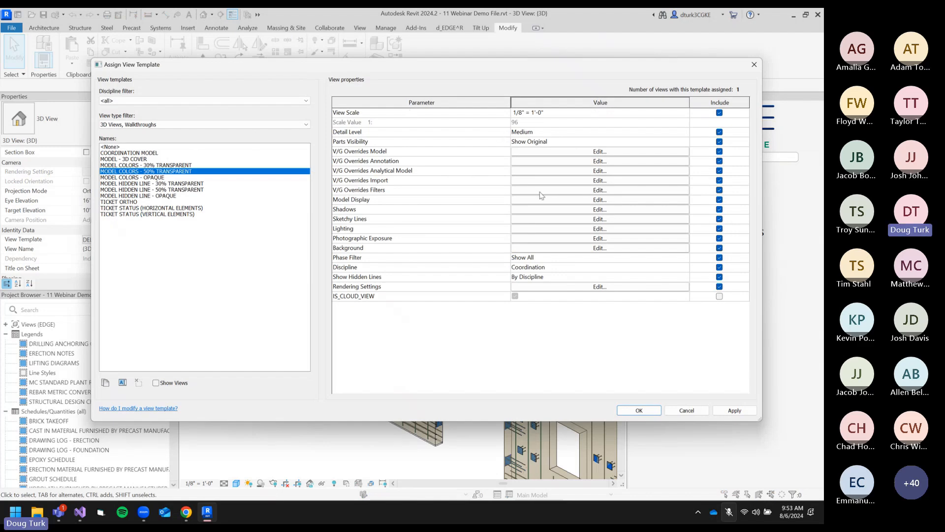
{"action": "left_click", "coordinate": [565, 193]}
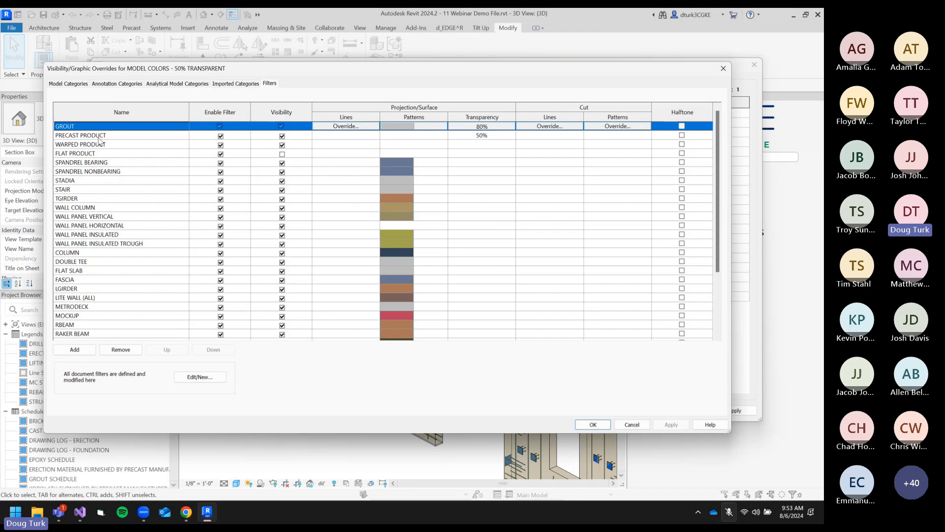
Examine the rules of the template's HARDWARE_DETAIL filter, hiding unchecked categories to show only those it covers.
{"action": "scroll", "coordinate": [125, 143], "scroll_direction": "down", "scroll_amount": 3}
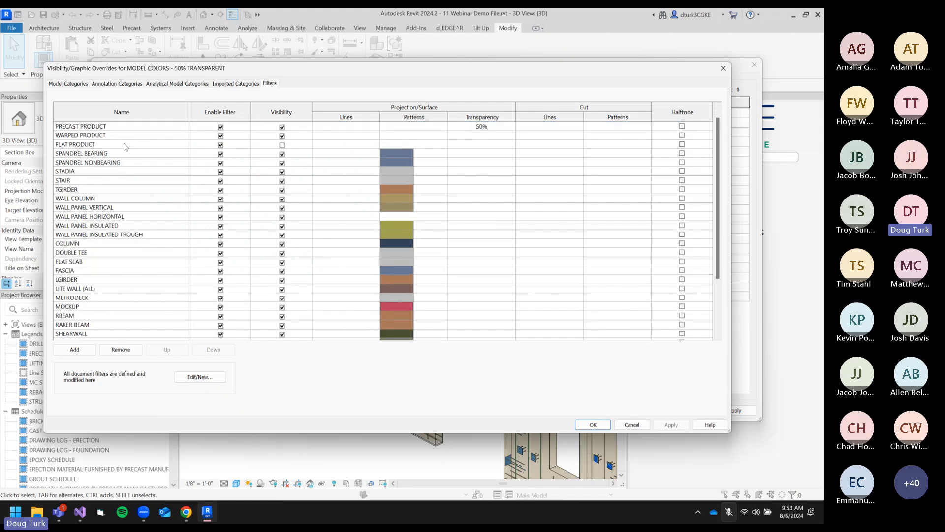
{"action": "left_click", "coordinate": [148, 334]}
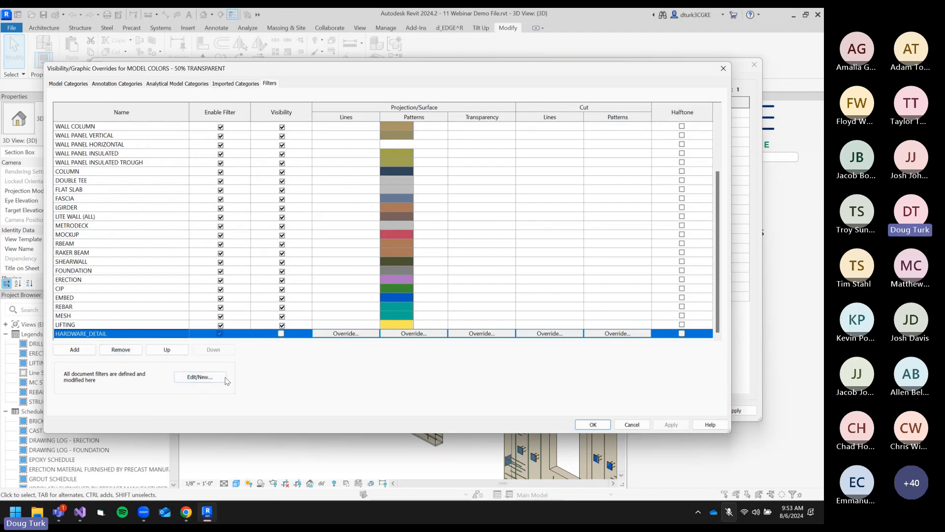
{"action": "left_click", "coordinate": [201, 376]}
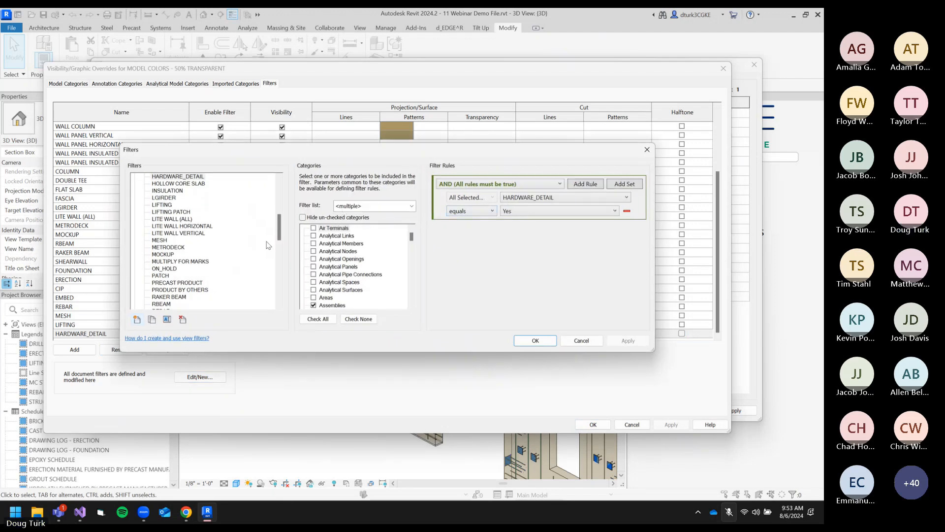
{"action": "left_click", "coordinate": [192, 177]}
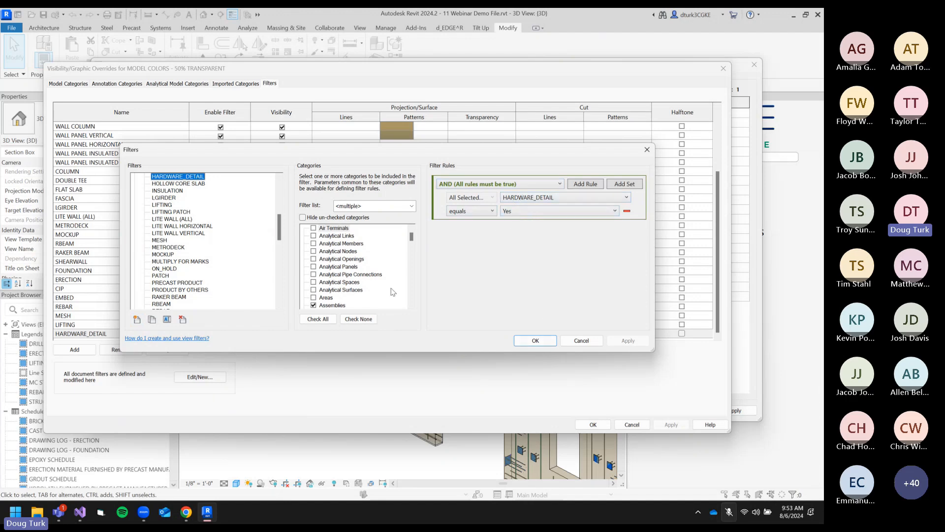
{"action": "scroll", "coordinate": [361, 276], "scroll_direction": "down", "scroll_amount": 1}
{"action": "scroll", "coordinate": [360, 276], "scroll_direction": "up", "scroll_amount": 1}
{"action": "left_click", "coordinate": [302, 217]}
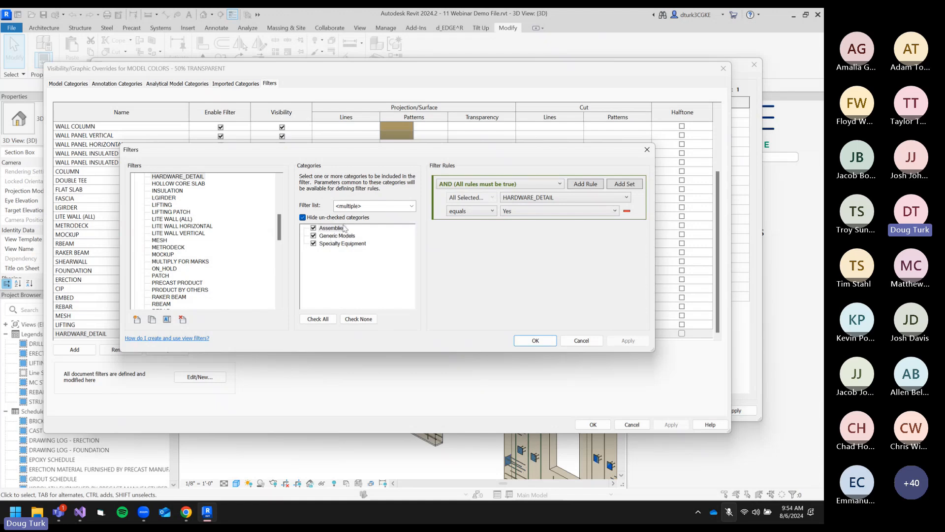
{"action": "left_click", "coordinate": [535, 340]}
{"action": "scroll", "coordinate": [400, 275], "scroll_direction": "down", "scroll_amount": 3}
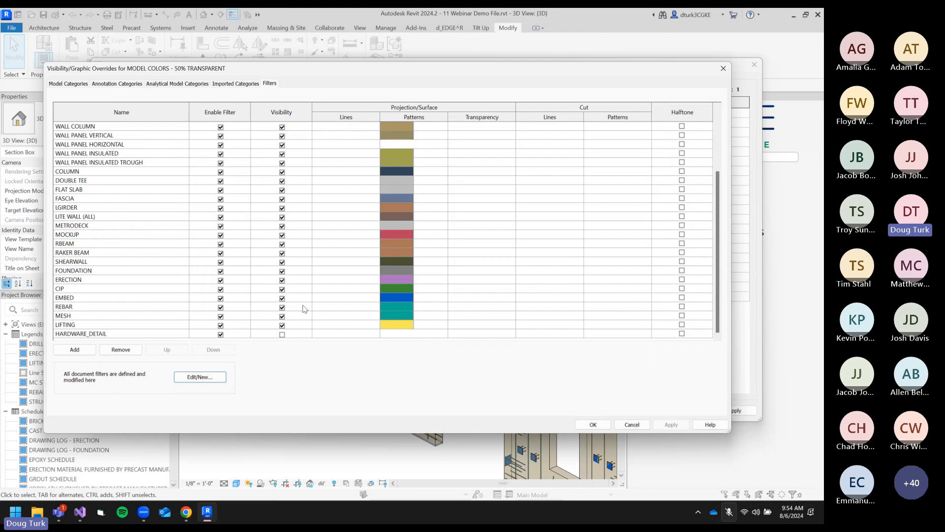
Review the HARDWARE_DETAIL filter's visibility override, and close the template settings with MODEL COLORS - 50% TRANSPARENT assigned to the 3D view.
{"action": "left_click", "coordinate": [136, 334]}
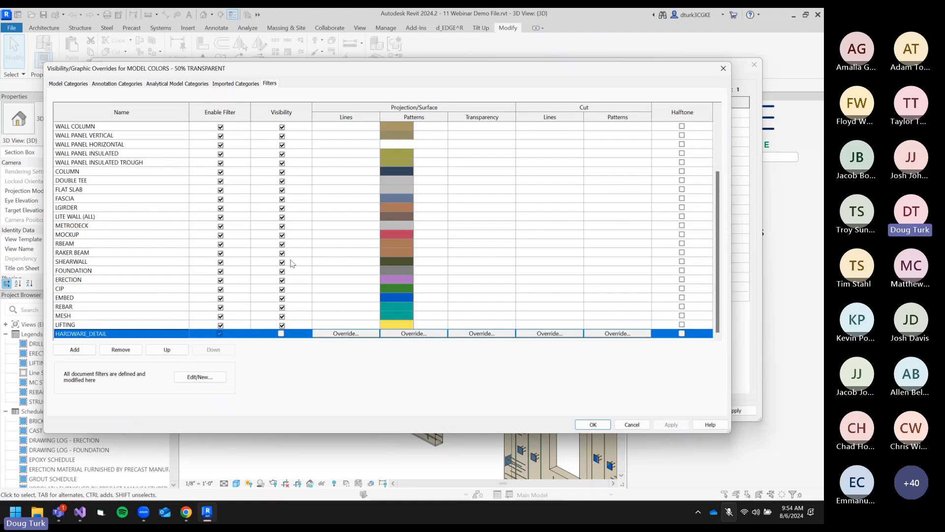
{"action": "left_click", "coordinate": [723, 68]}
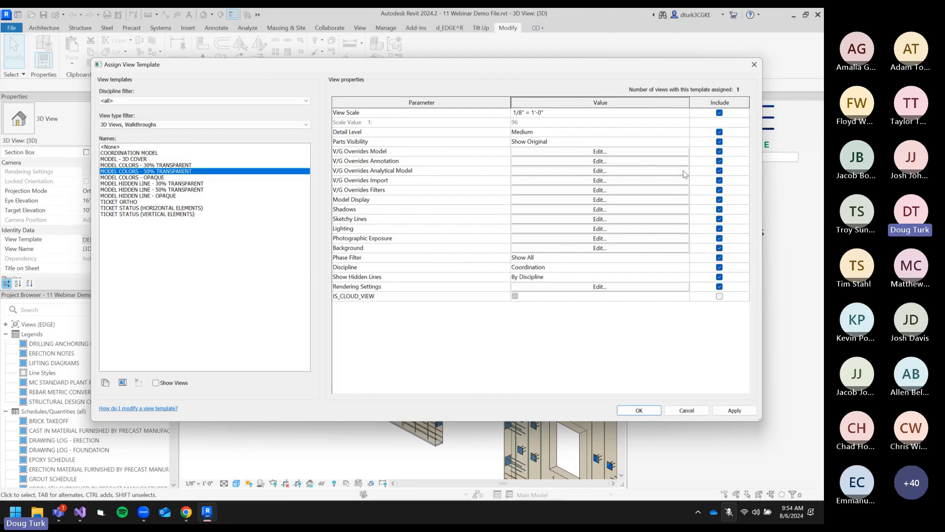
{"action": "left_click", "coordinate": [758, 69]}
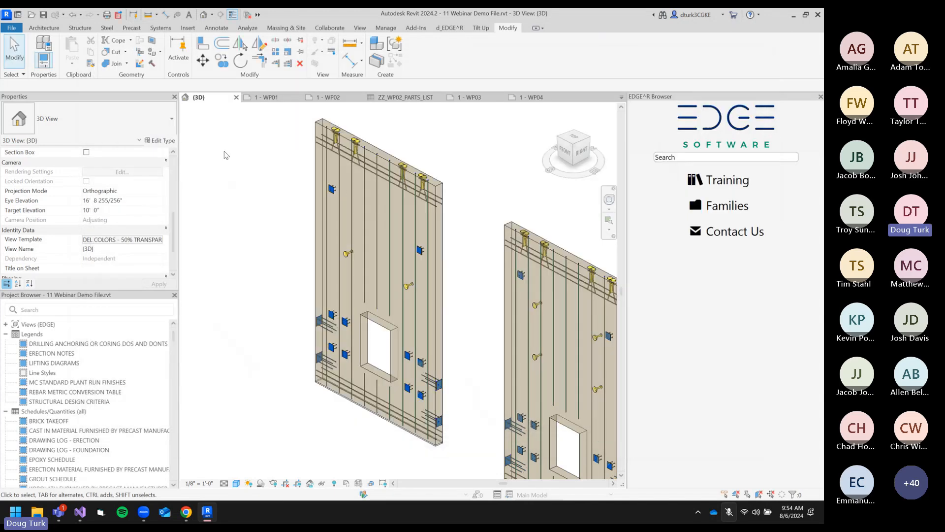
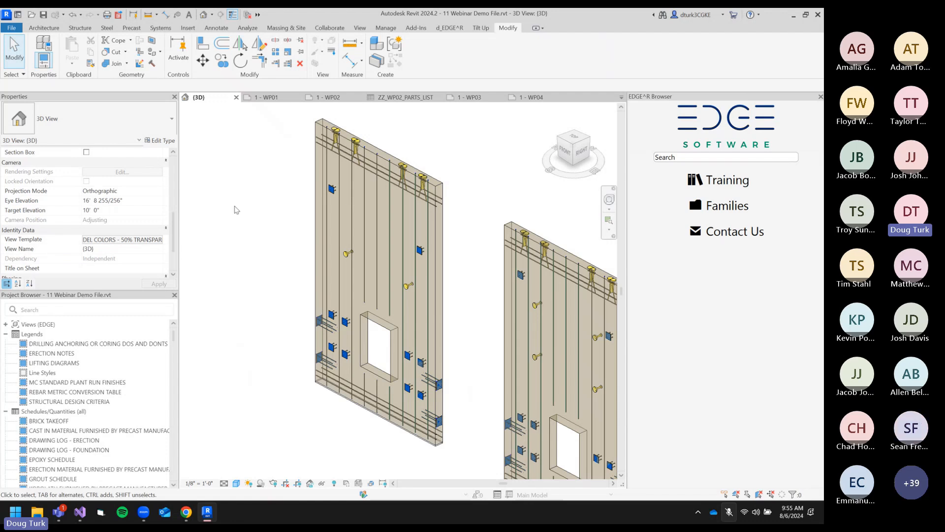
Start a Hardware Detail for the SP007 plate at the WPXX panel's lower edge, with DEMO as template manufacturer, and list its templates.
{"action": "key", "text": "Tab"}
{"action": "left_click", "coordinate": [438, 383]}
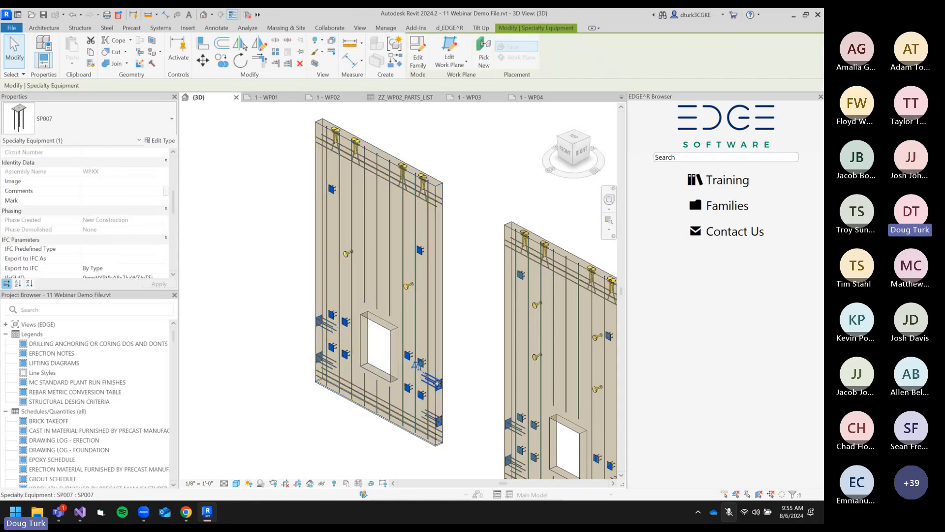
{"action": "left_click", "coordinate": [449, 27]}
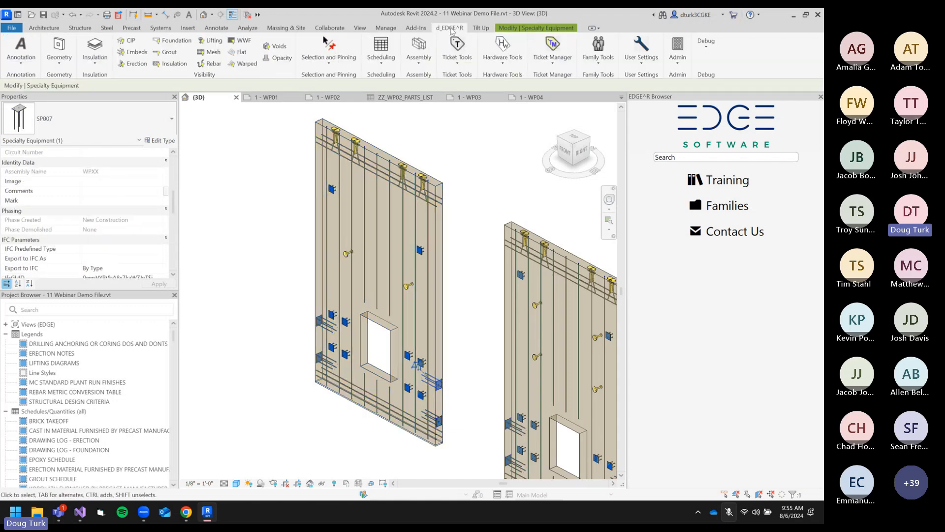
{"action": "left_click", "coordinate": [503, 71]}
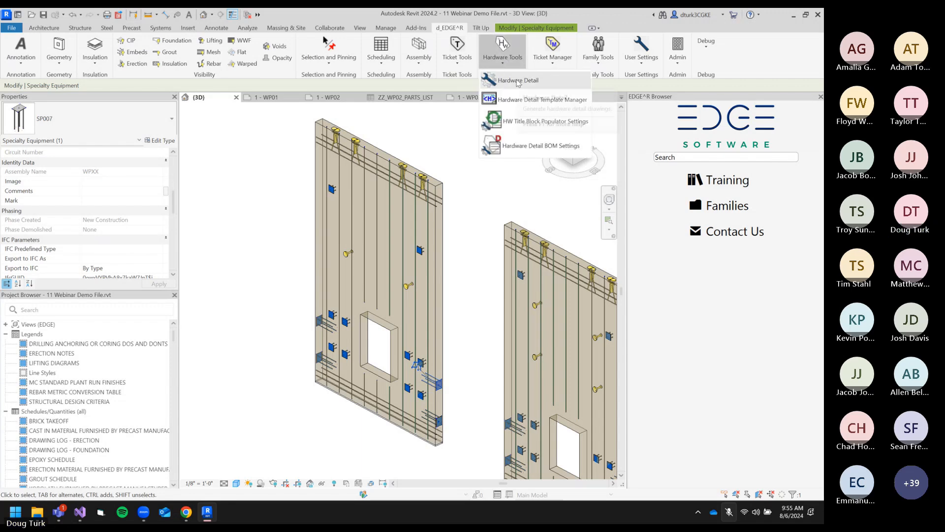
{"action": "left_click", "coordinate": [518, 81]}
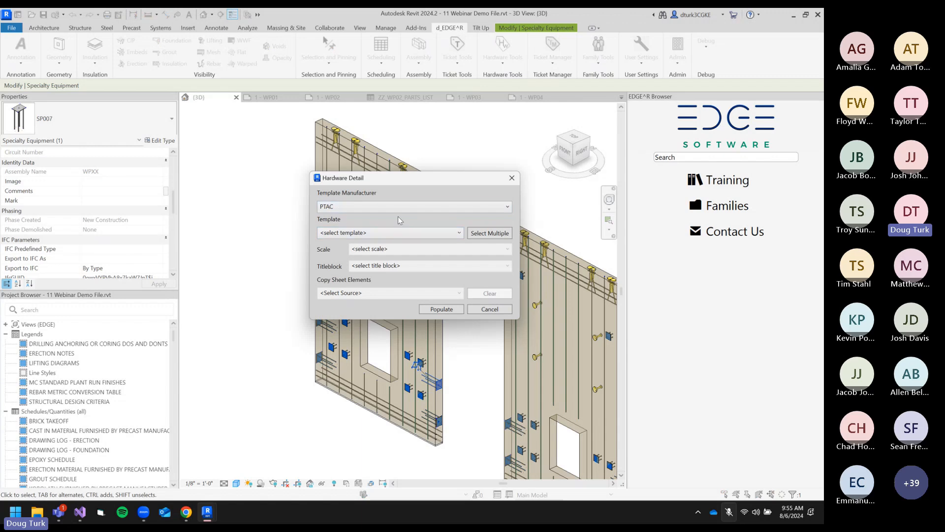
{"action": "left_click", "coordinate": [397, 208]}
{"action": "left_click", "coordinate": [385, 228]}
{"action": "left_click", "coordinate": [361, 236]}
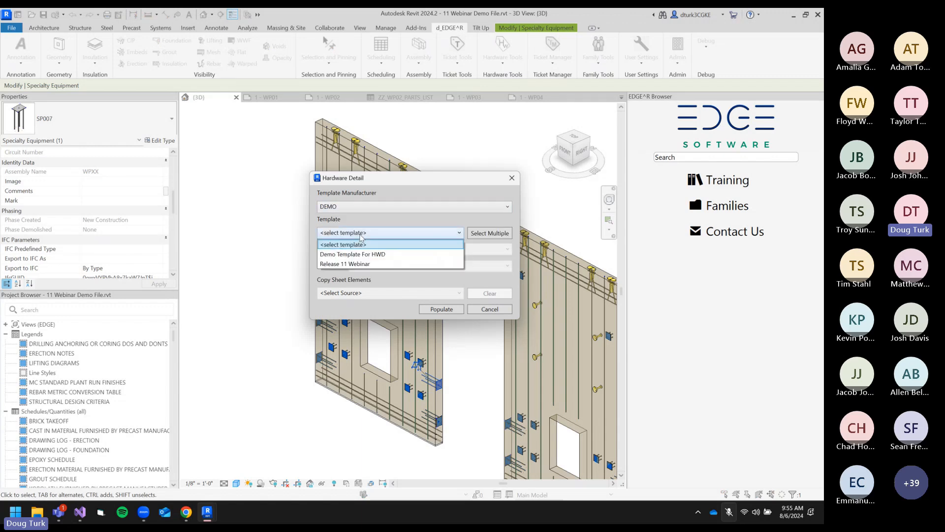
Populate a hardware detail sheet for SP007 using the Release 11 Webinar template.
{"action": "left_click", "coordinate": [363, 264]}
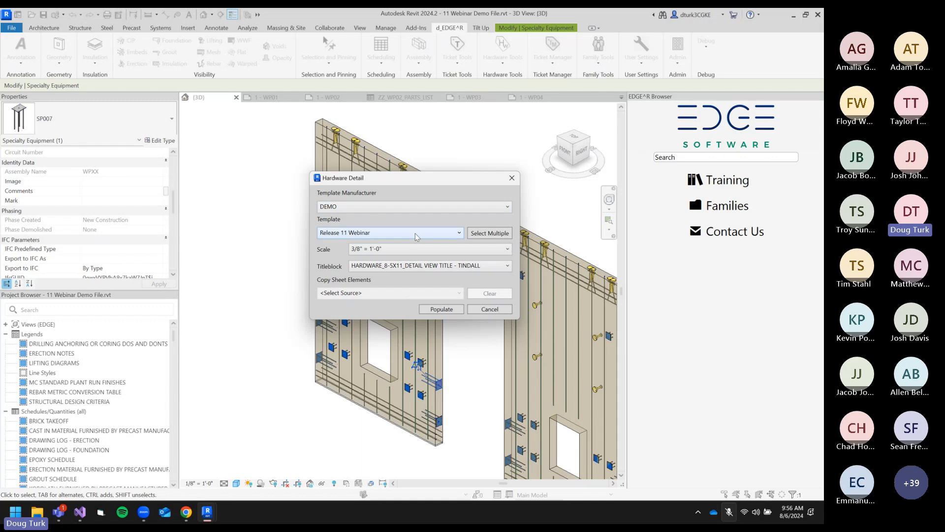
{"action": "left_click", "coordinate": [451, 310]}
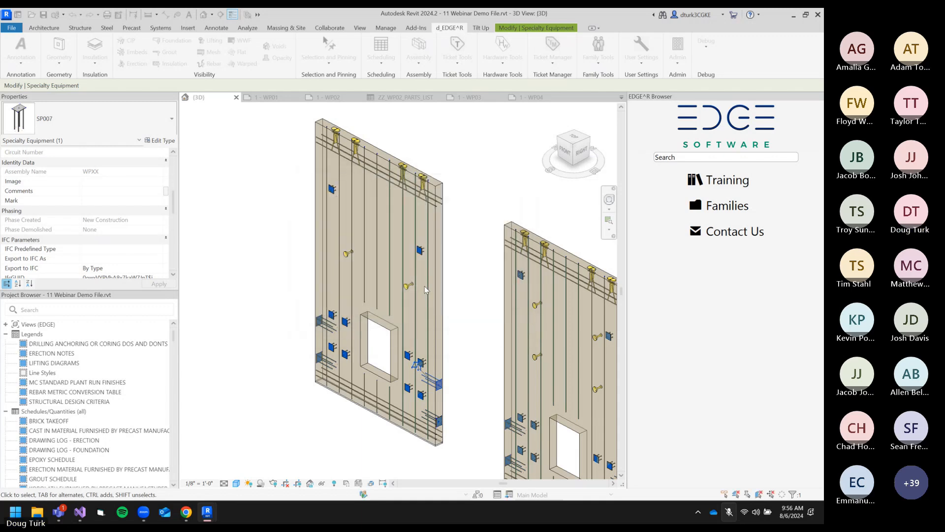
{"action": "left_click", "coordinate": [436, 278]}
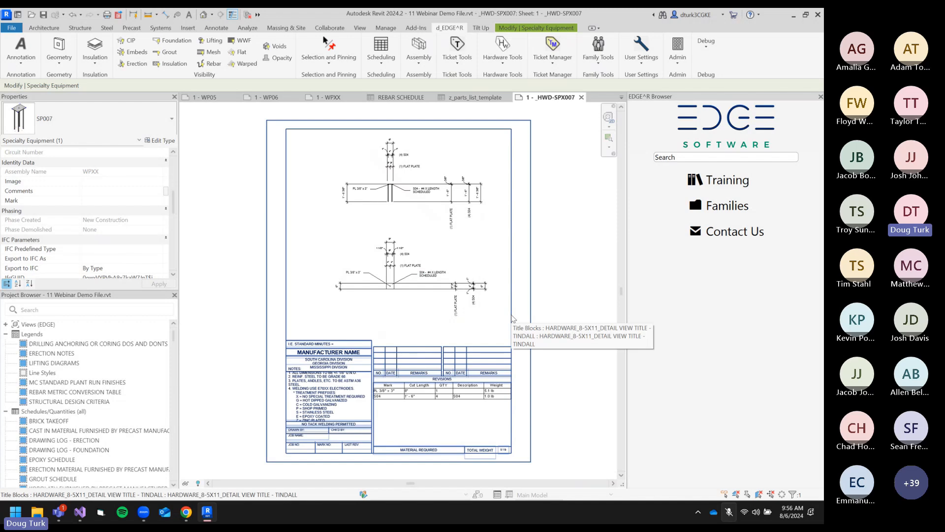
Collapse the legends, schedules, sheets and families groups in the project browser and expand the _HWD-SPX007 assembly.
{"action": "scroll", "coordinate": [74, 392], "scroll_direction": "down", "scroll_amount": 5}
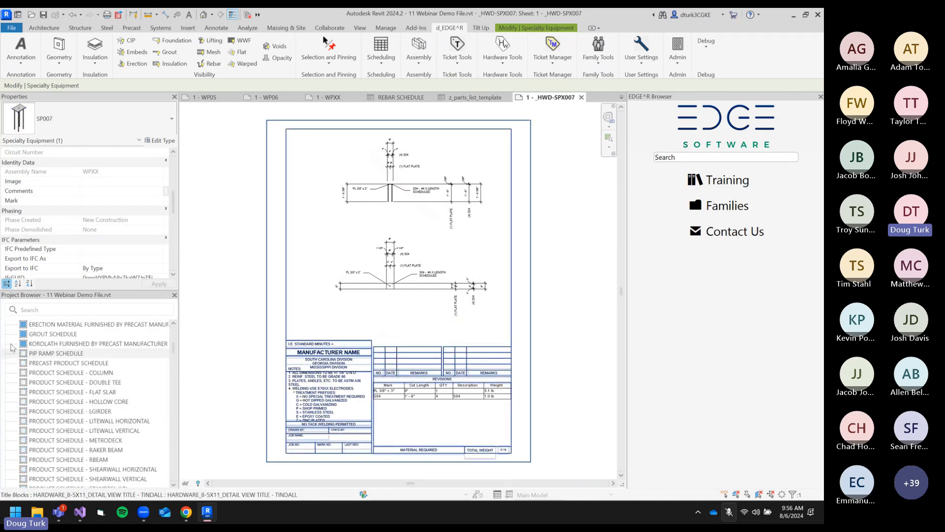
{"action": "scroll", "coordinate": [11, 348], "scroll_direction": "up", "scroll_amount": 5}
{"action": "left_click", "coordinate": [5, 411]}
{"action": "left_click", "coordinate": [5, 334]}
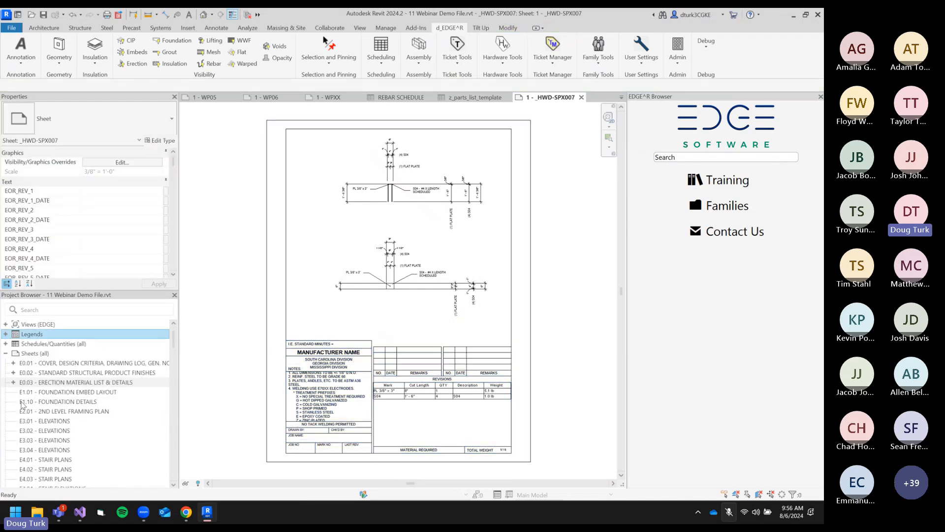
{"action": "scroll", "coordinate": [21, 405], "scroll_direction": "down", "scroll_amount": 3}
{"action": "scroll", "coordinate": [15, 384], "scroll_direction": "up", "scroll_amount": 3}
{"action": "left_click", "coordinate": [5, 353]}
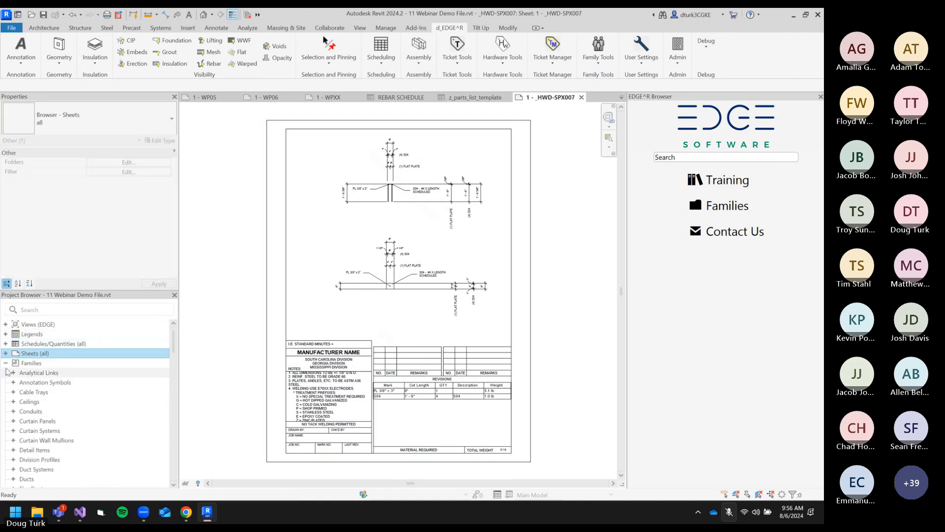
{"action": "left_click", "coordinate": [5, 363]}
{"action": "scroll", "coordinate": [43, 372], "scroll_direction": "down", "scroll_amount": 2}
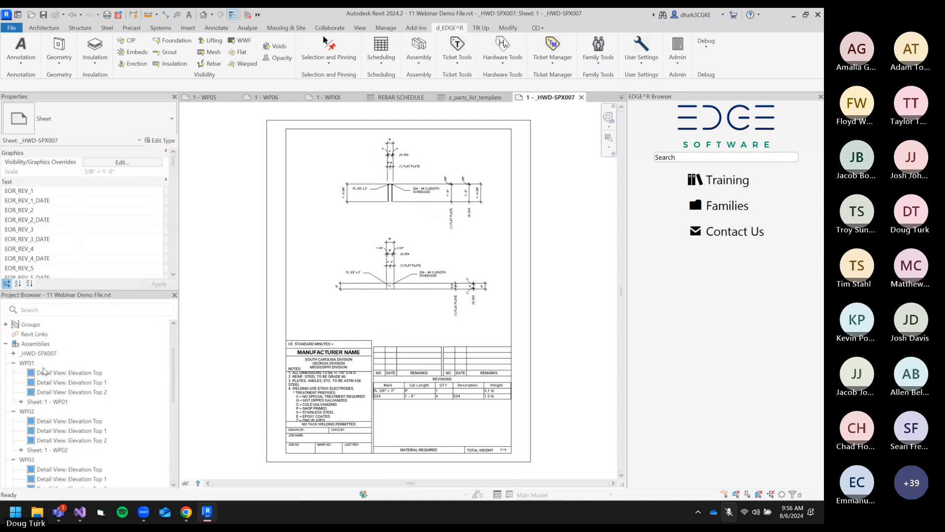
{"action": "left_click", "coordinate": [34, 353]}
{"action": "left_click", "coordinate": [13, 353]}
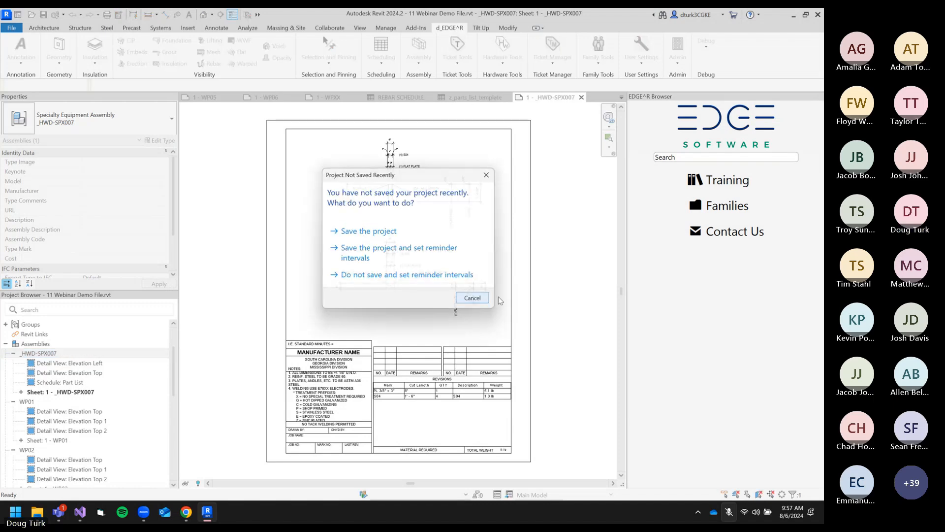
Dismiss the save reminder and examine the dimensions and callouts in the two detail views on the _HWD-SPX007 sheet.
{"action": "left_click", "coordinate": [473, 297]}
{"action": "scroll", "coordinate": [473, 297], "scroll_direction": "up", "scroll_amount": 5}
{"action": "left_click", "coordinate": [400, 195]}
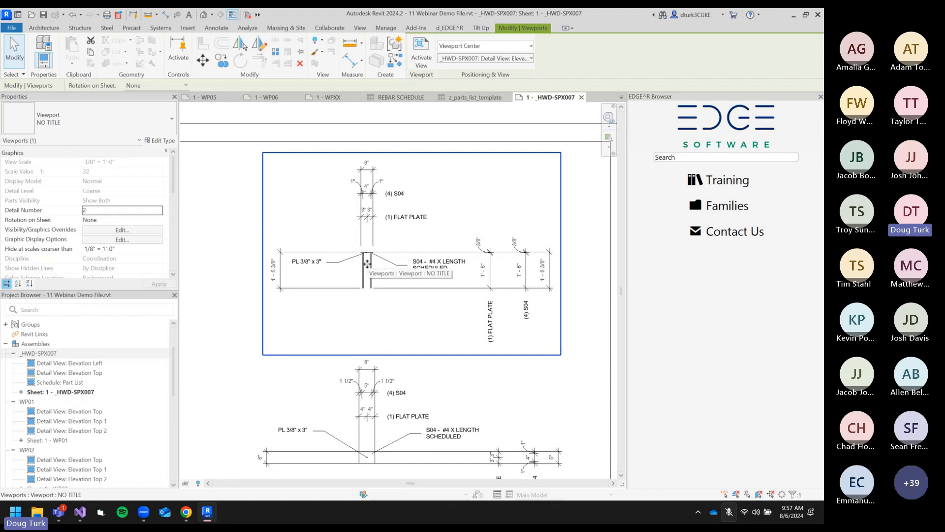
{"action": "scroll", "coordinate": [437, 327], "scroll_direction": "down", "scroll_amount": 2}
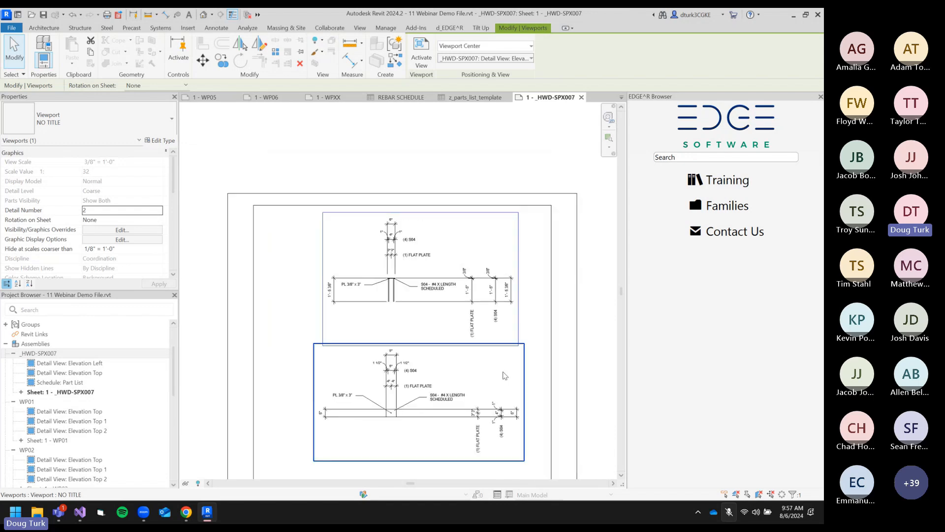
{"action": "scroll", "coordinate": [505, 376], "scroll_direction": "down", "scroll_amount": 1}
{"action": "middle_click_drag", "start_coordinate": [516, 446], "coordinate": [518, 348]}
{"action": "scroll", "coordinate": [507, 350], "scroll_direction": "up", "scroll_amount": 1}
Examine the part list's marks, cut lengths, quantities and weights, and review the overall sheet layout.
{"action": "scroll", "coordinate": [505, 351], "scroll_direction": "up", "scroll_amount": 5}
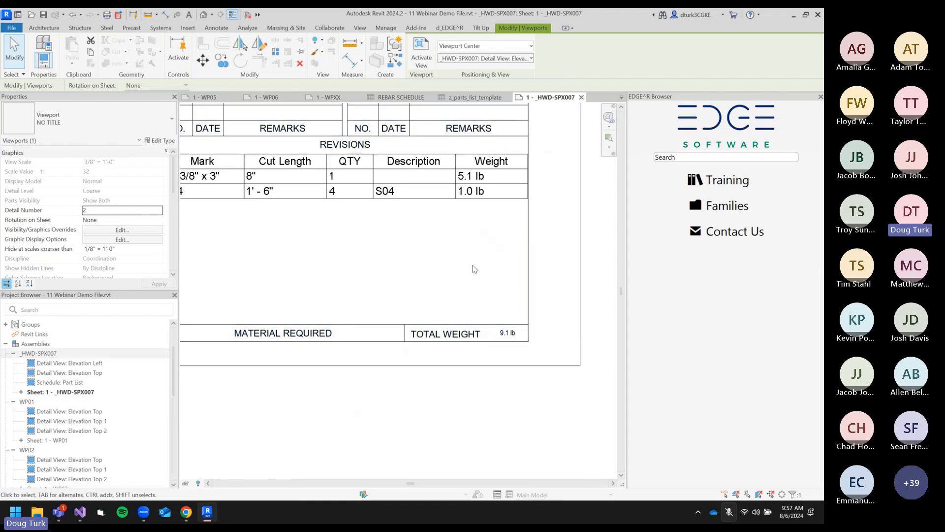
{"action": "middle_click_drag", "start_coordinate": [387, 240], "coordinate": [429, 310]}
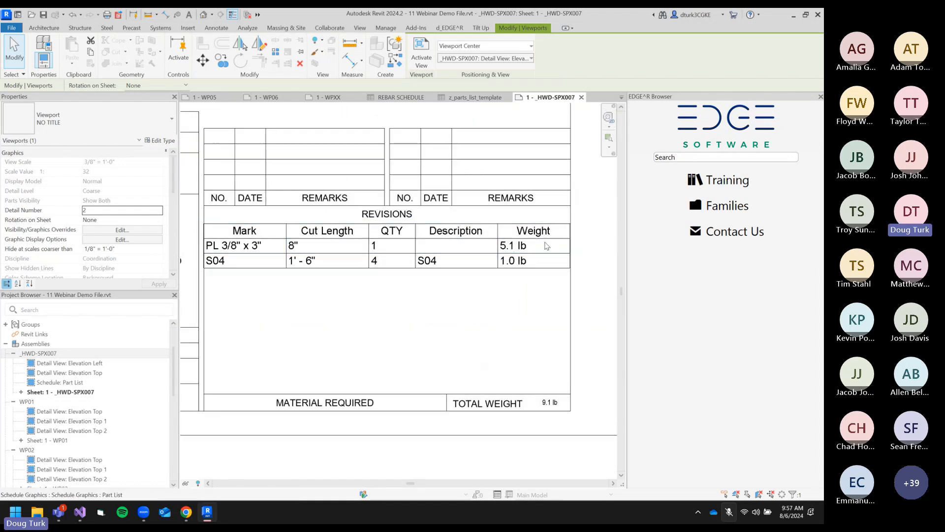
{"action": "left_click", "coordinate": [526, 266]}
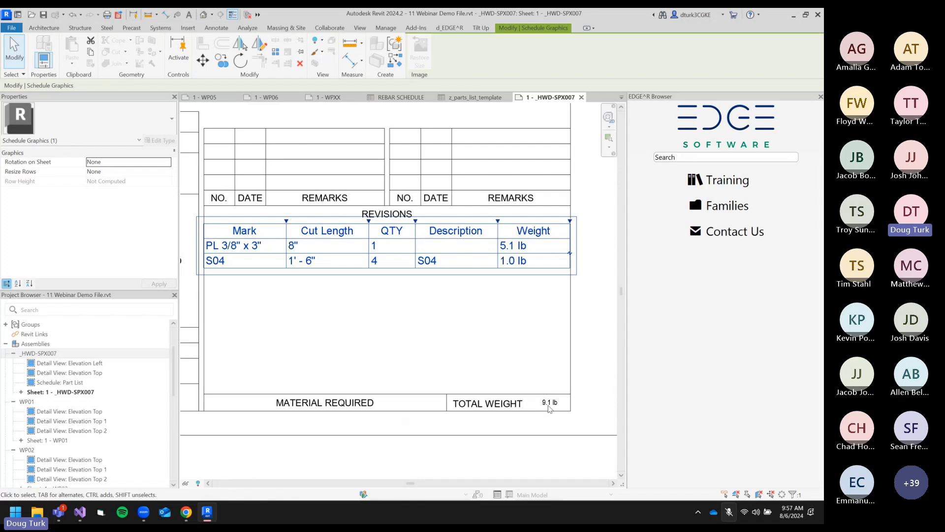
{"action": "middle_click_drag", "start_coordinate": [335, 297], "coordinate": [399, 336]}
{"action": "scroll", "coordinate": [376, 280], "scroll_direction": "down", "scroll_amount": 3}
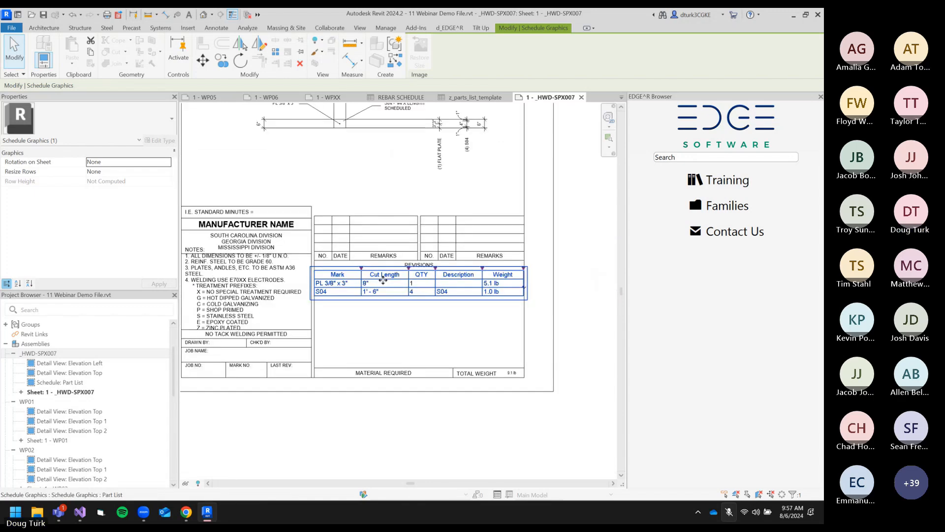
{"action": "middle_click_drag", "start_coordinate": [366, 217], "coordinate": [407, 349]}
{"action": "left_click", "coordinate": [456, 164]}
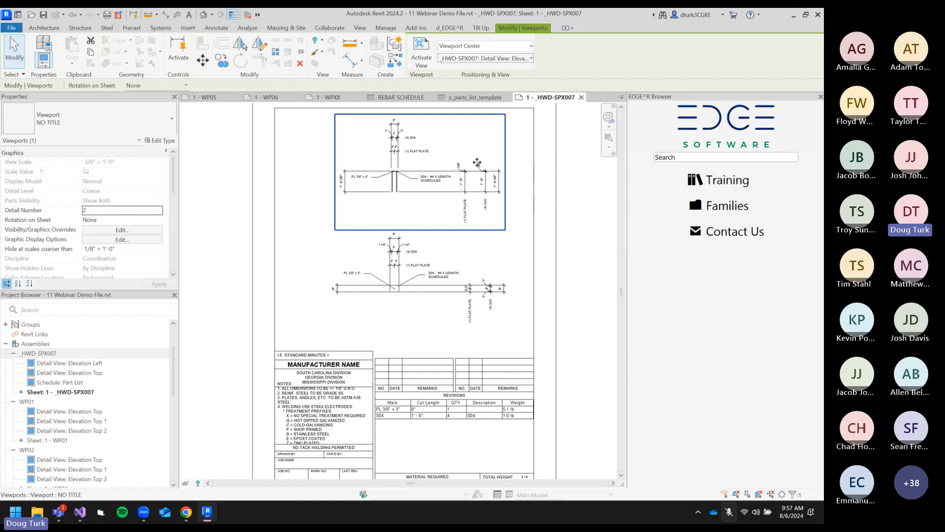
{"action": "key", "text": "Escape"}
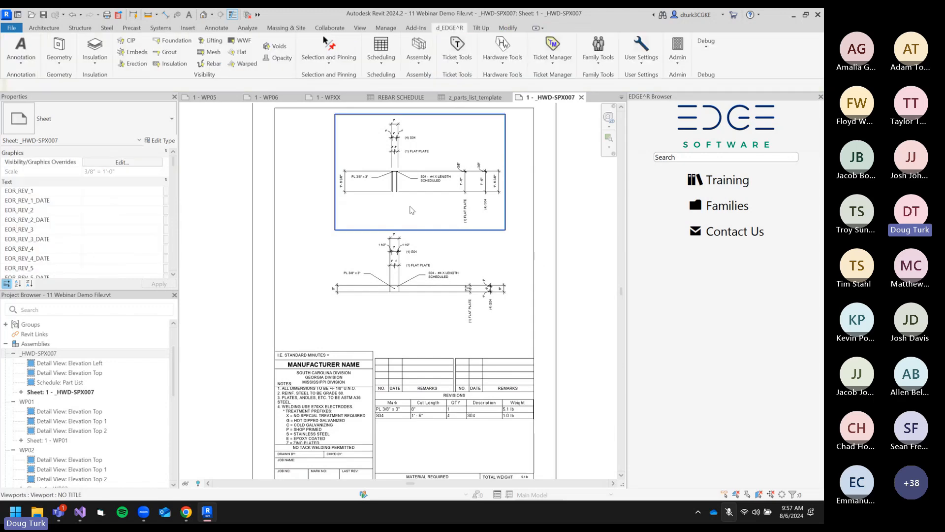
{"action": "scroll", "coordinate": [401, 217], "scroll_direction": "down", "scroll_amount": 1}
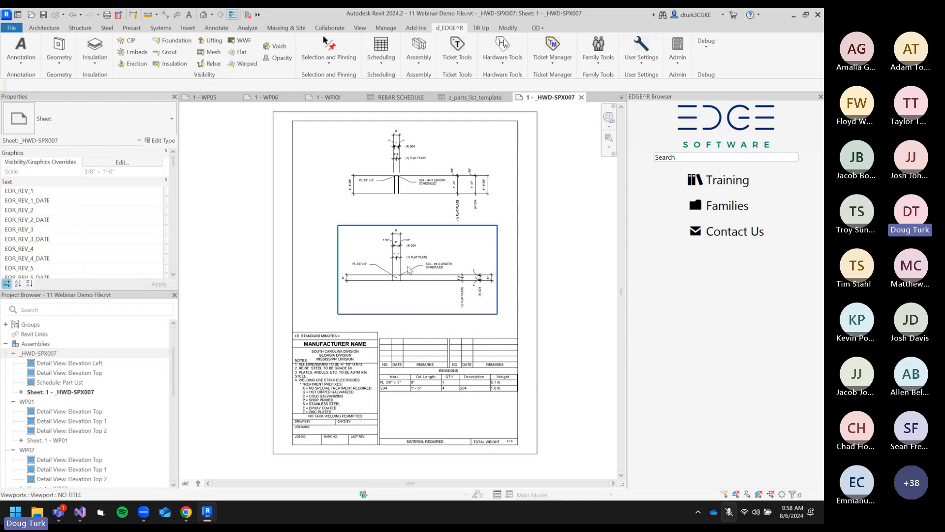
Activate the Elevation Left view on the sheet and check its selectable annotations and hardware assembly.
{"action": "double_click", "coordinate": [413, 191]}
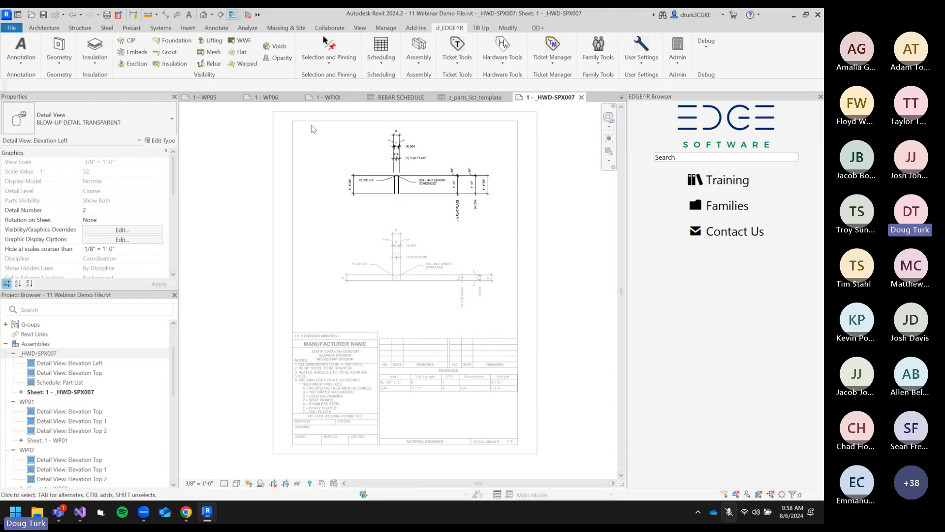
{"action": "left_click_drag", "start_coordinate": [316, 126], "coordinate": [480, 241]}
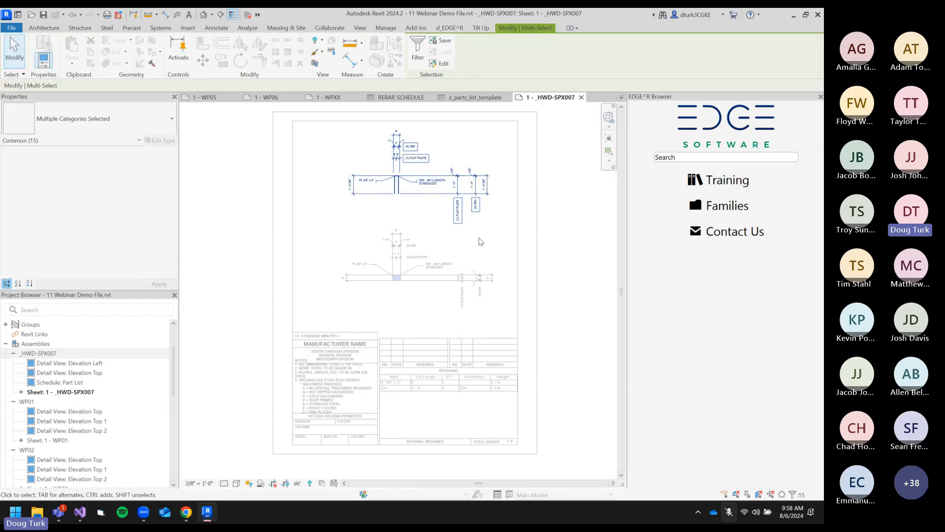
{"action": "left_click", "coordinate": [405, 223]}
{"action": "left_click", "coordinate": [400, 186]}
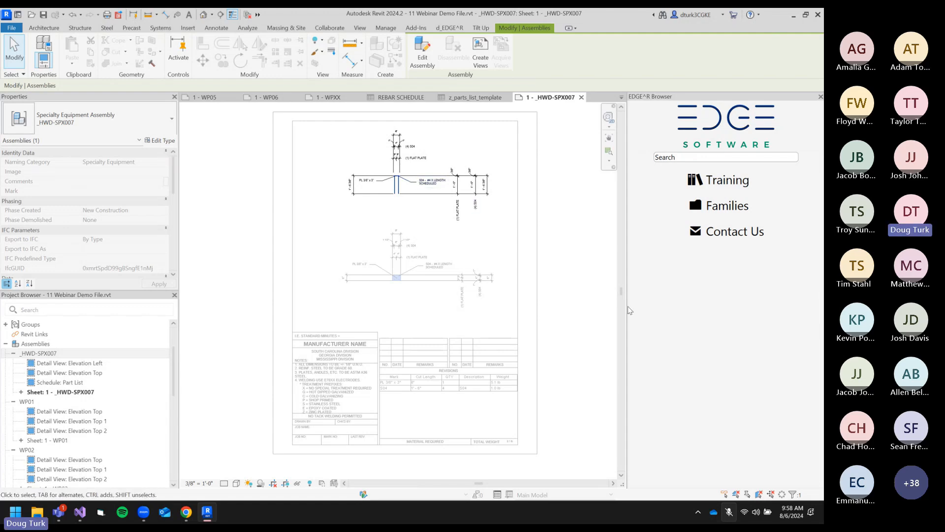
{"action": "left_click", "coordinate": [341, 160]}
Delete all dimensions, multi-category tags and text notes from the Elevation Left view, keep its hardware, and deactivate the view.
{"action": "left_click_drag", "start_coordinate": [321, 129], "coordinate": [476, 225]}
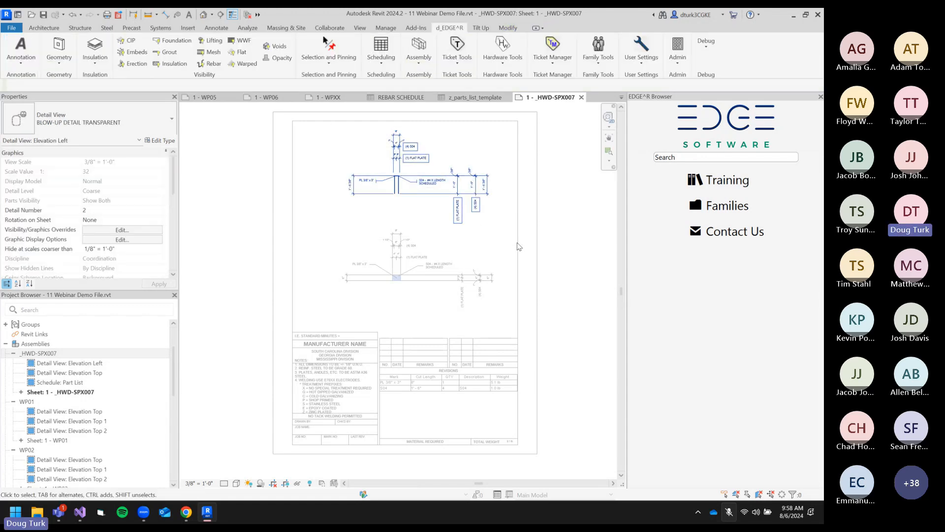
{"action": "left_click", "coordinate": [792, 495]}
{"action": "left_click", "coordinate": [578, 158]}
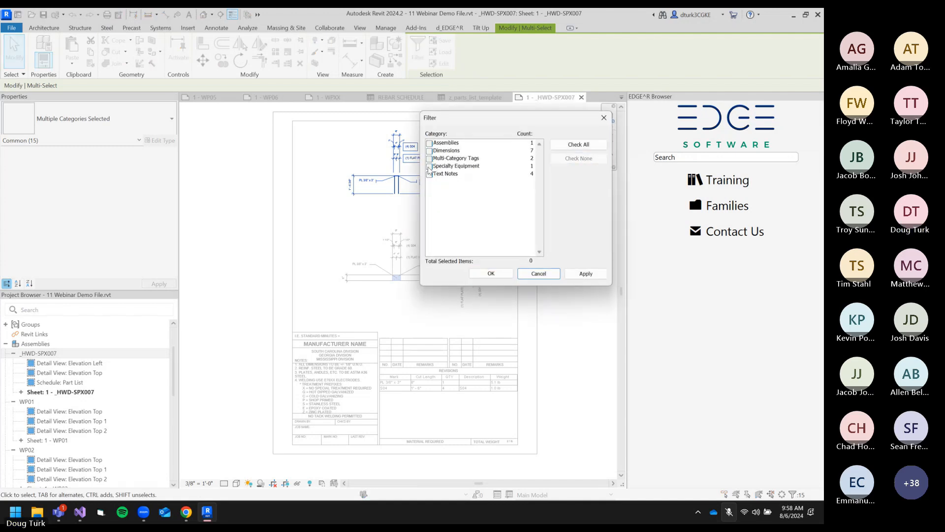
{"action": "left_click", "coordinate": [429, 151]}
{"action": "left_click", "coordinate": [429, 158]}
{"action": "left_click", "coordinate": [429, 174]}
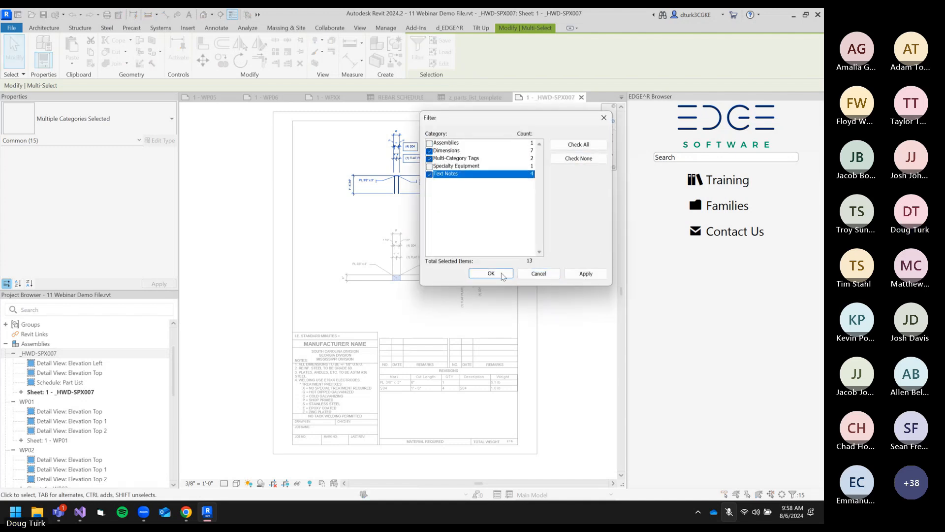
{"action": "left_click", "coordinate": [504, 273]}
{"action": "key", "text": "Delete"}
{"action": "double_click", "coordinate": [511, 203]}
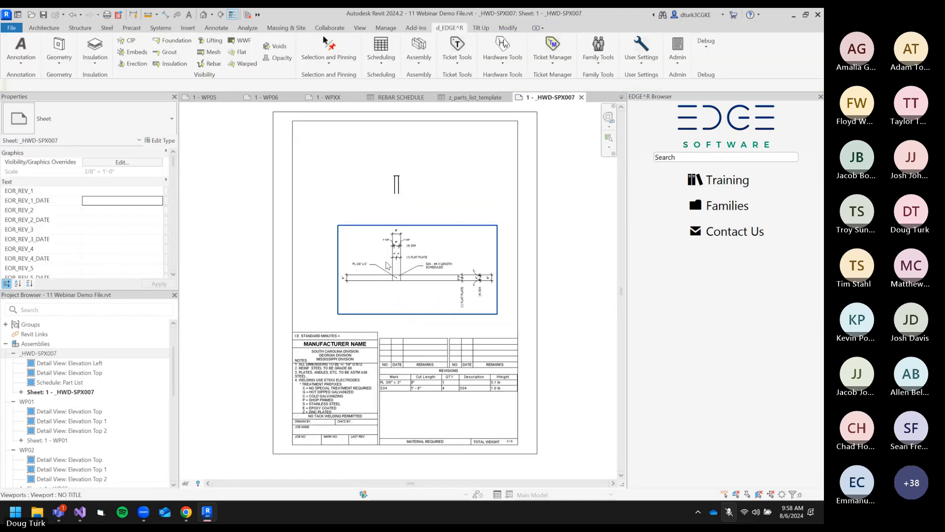
Activate the Elevation Top view and delete its dimensions, multi-category tags and text notes, keeping the hardware assembly.
{"action": "double_click", "coordinate": [436, 251]}
{"action": "left_click_drag", "start_coordinate": [297, 206], "coordinate": [551, 332]}
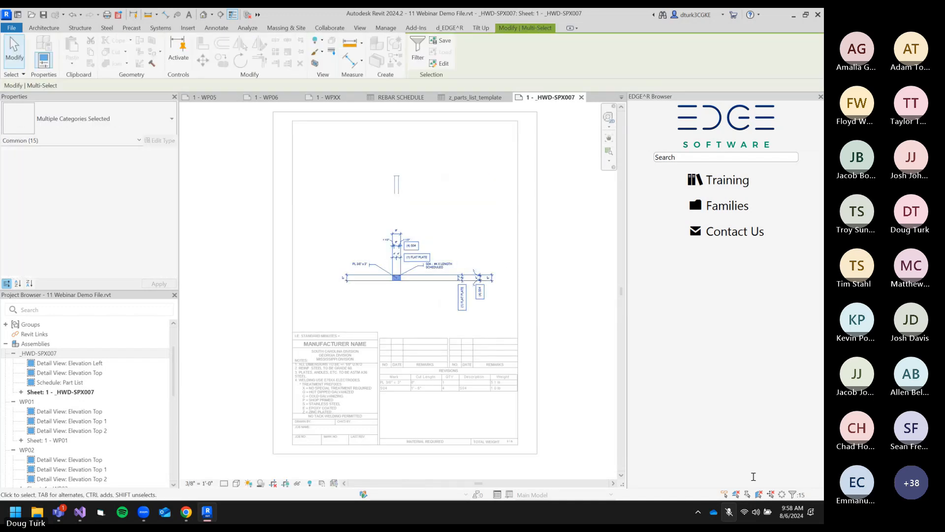
{"action": "left_click", "coordinate": [418, 50]}
{"action": "left_click", "coordinate": [579, 158]}
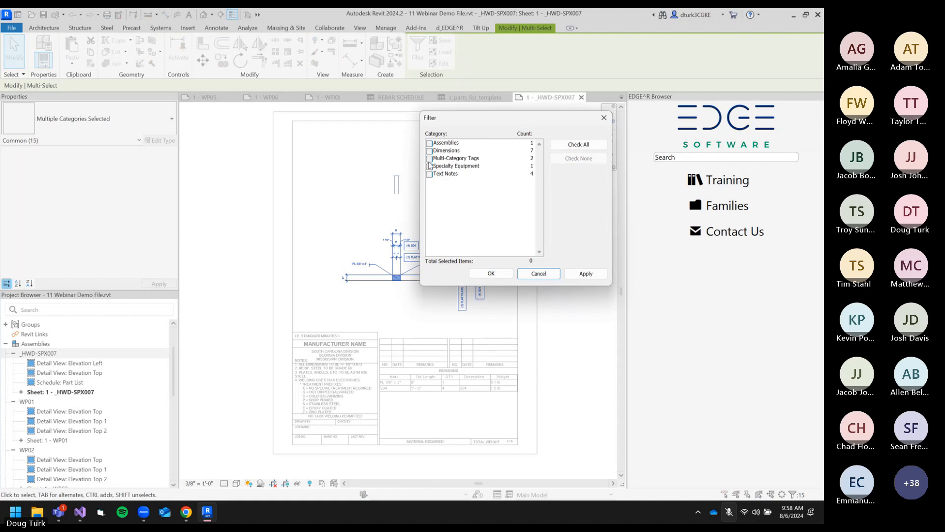
{"action": "left_click", "coordinate": [428, 151]}
{"action": "left_click", "coordinate": [429, 158]}
{"action": "left_click", "coordinate": [429, 174]}
{"action": "left_click", "coordinate": [492, 273]}
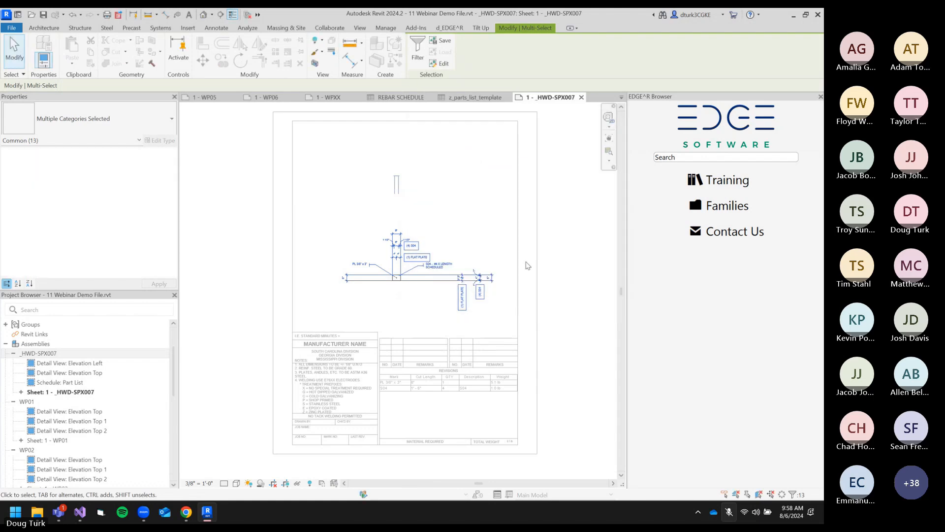
{"action": "key", "text": "Delete"}
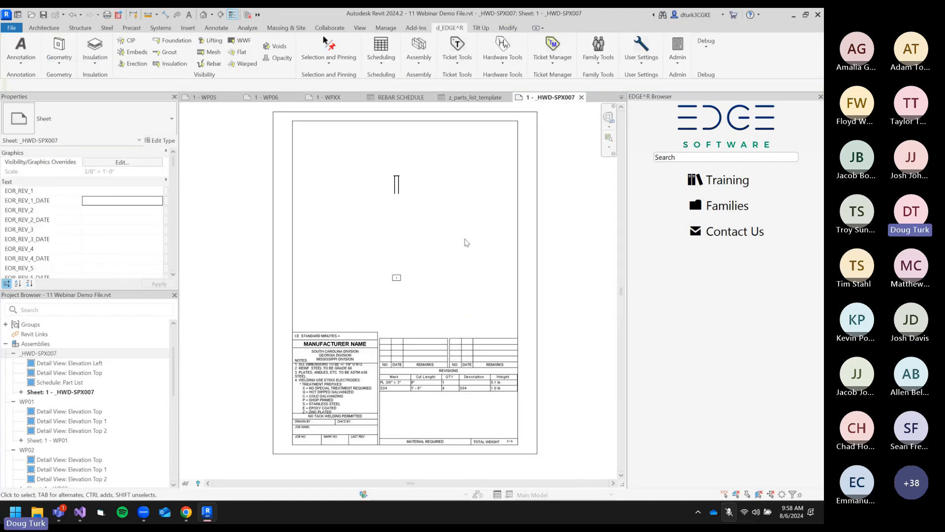
Inspect the two remaining hardware views and the part list placed on the sheet.
{"action": "right_click", "coordinate": [402, 275]}
{"action": "left_click", "coordinate": [415, 211]}
{"action": "left_click", "coordinate": [455, 387]}
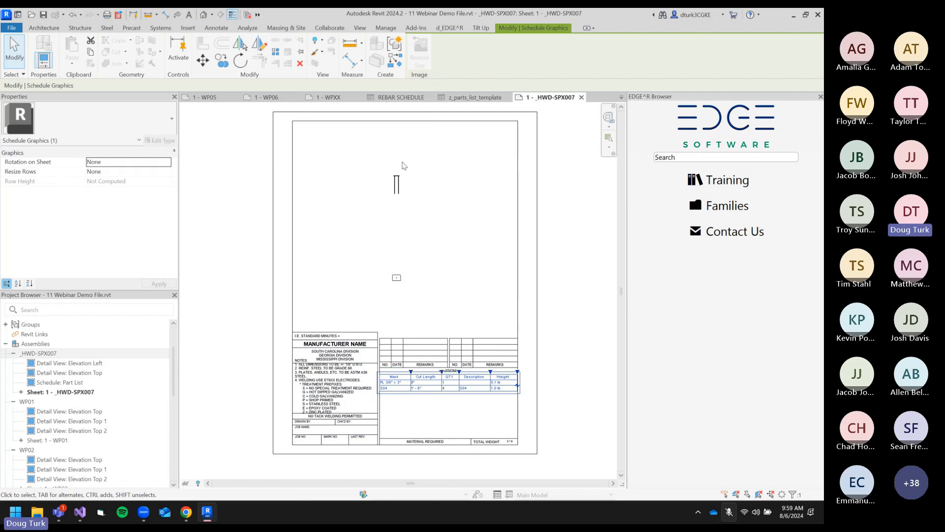
{"action": "left_click", "coordinate": [399, 271]}
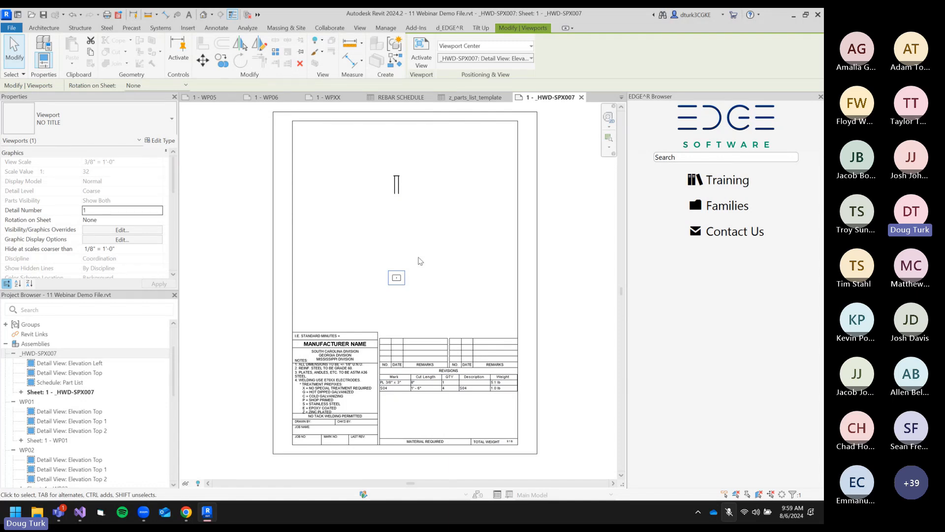
{"action": "scroll", "coordinate": [420, 261], "scroll_direction": "down", "scroll_amount": 2}
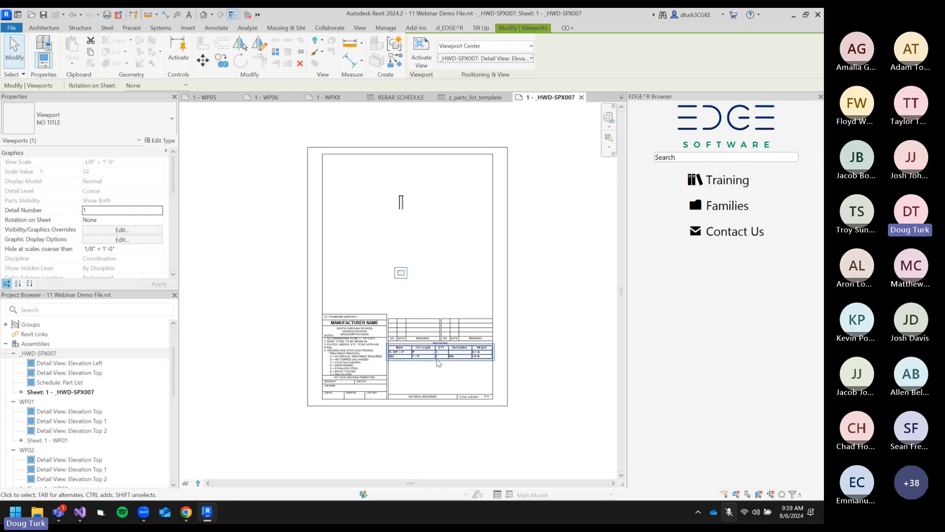
{"action": "left_click", "coordinate": [420, 333]}
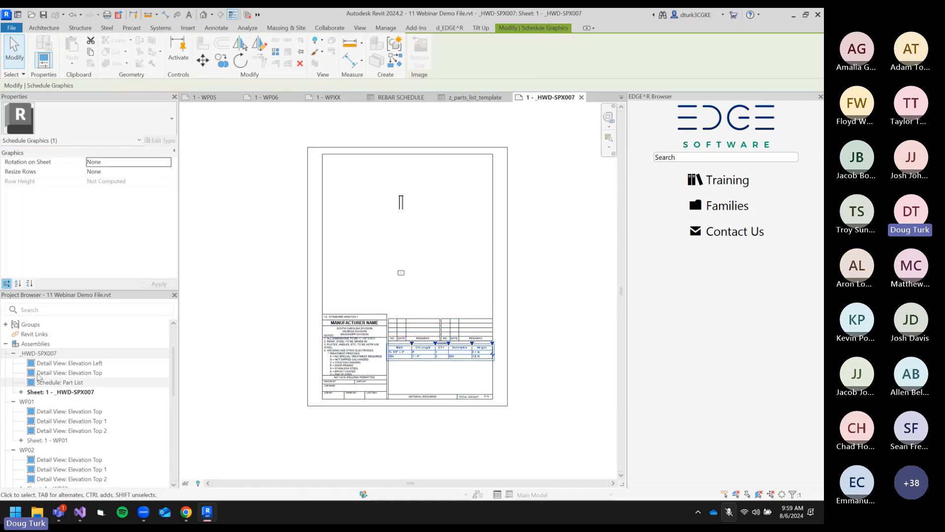
Look through the project's schedules for the parts list templates and the Part List schedule belonging to the _HWD-SPX007 assembly.
{"action": "left_click", "coordinate": [84, 382]}
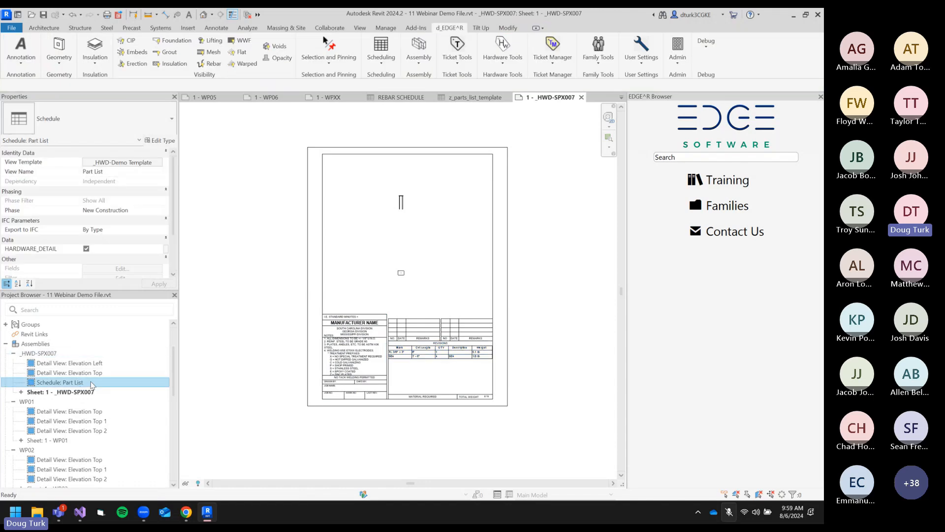
{"action": "scroll", "coordinate": [91, 384], "scroll_direction": "up", "scroll_amount": 2}
{"action": "double_click", "coordinate": [44, 345]}
{"action": "scroll", "coordinate": [54, 359], "scroll_direction": "down", "scroll_amount": 10}
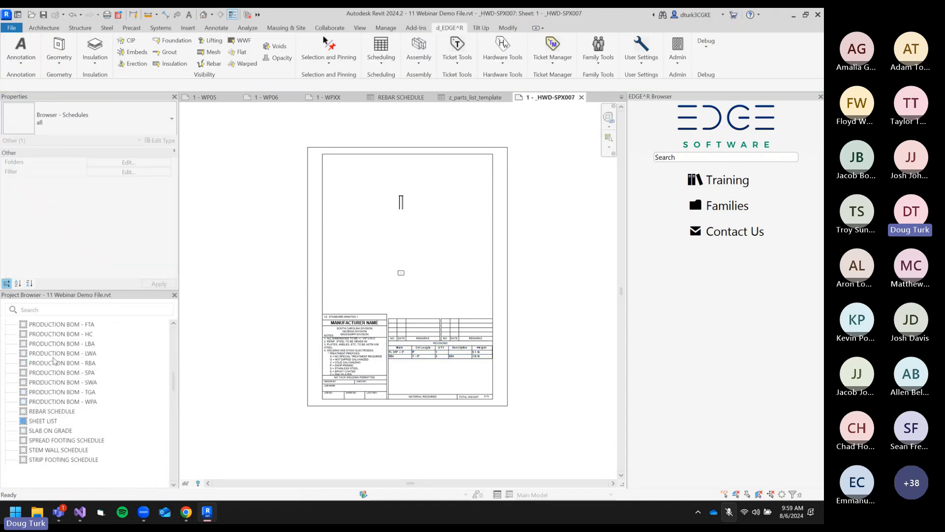
{"action": "scroll", "coordinate": [63, 374], "scroll_direction": "up", "scroll_amount": 4}
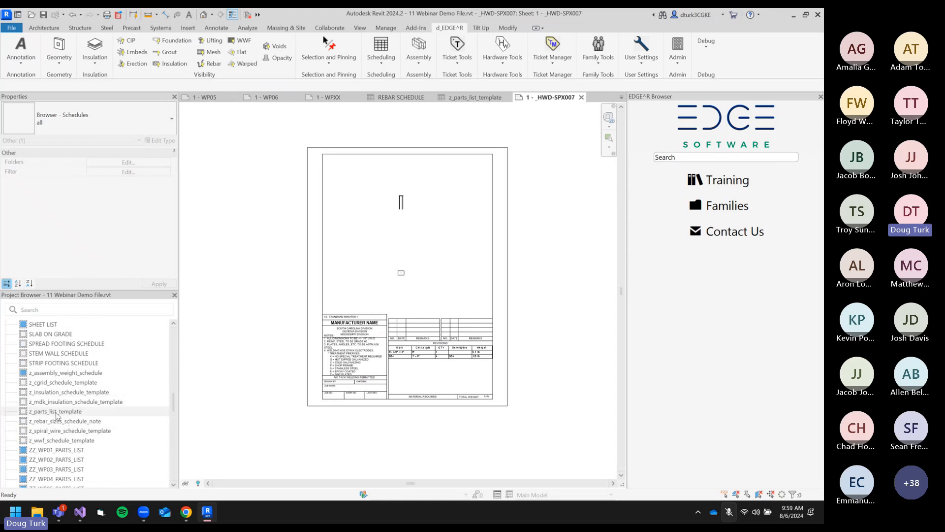
{"action": "scroll", "coordinate": [64, 394], "scroll_direction": "down", "scroll_amount": 5}
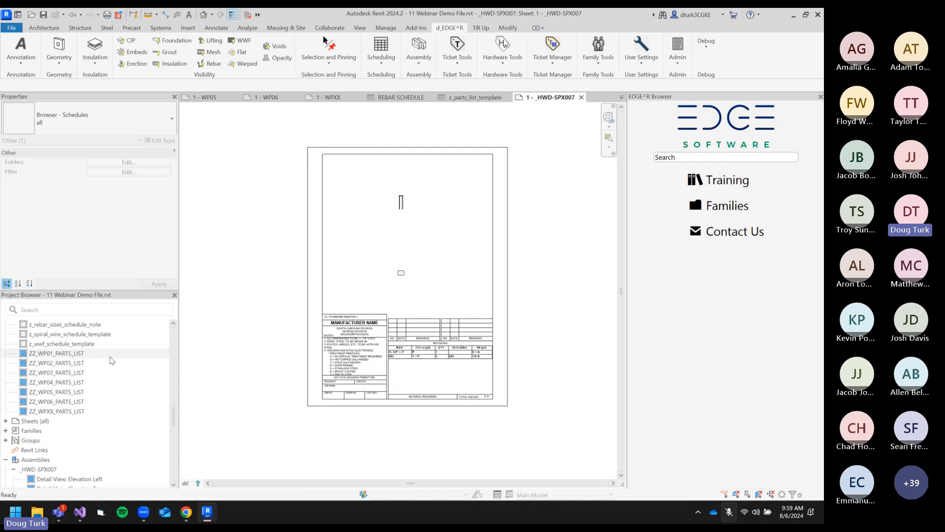
{"action": "scroll", "coordinate": [110, 363], "scroll_direction": "down", "scroll_amount": 5}
{"action": "left_click", "coordinate": [59, 353]}
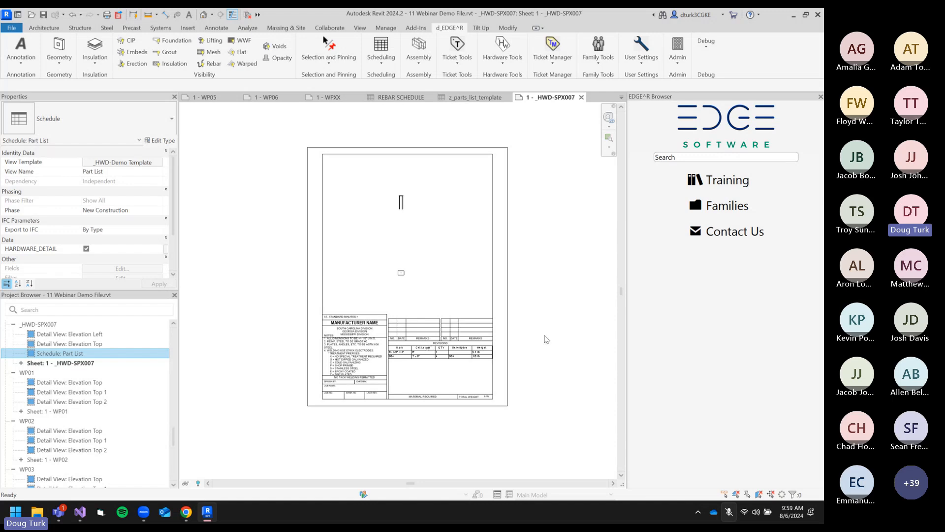
Open the Part List schedule from the sheet and check which view template is assigned to it.
{"action": "left_click", "coordinate": [458, 348]}
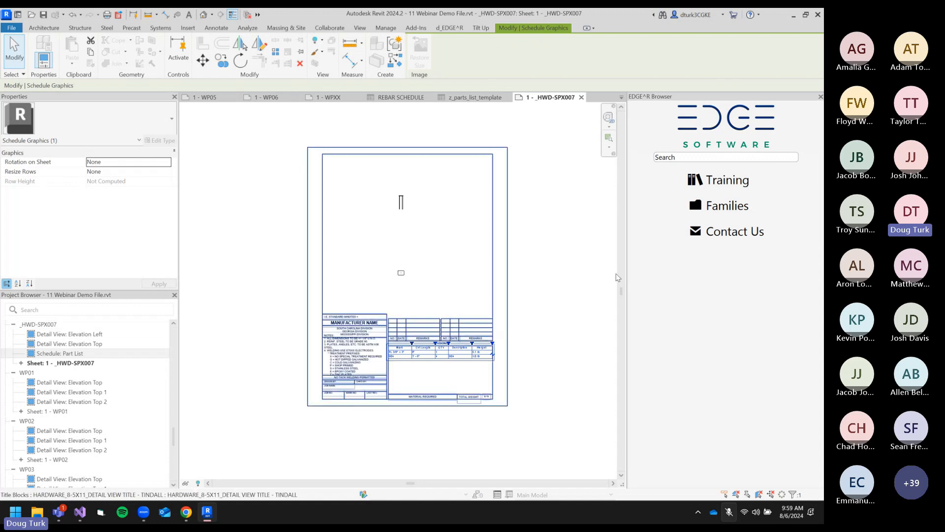
{"action": "scroll", "coordinate": [304, 379], "scroll_direction": "up", "scroll_amount": 1}
{"action": "double_click", "coordinate": [463, 353]}
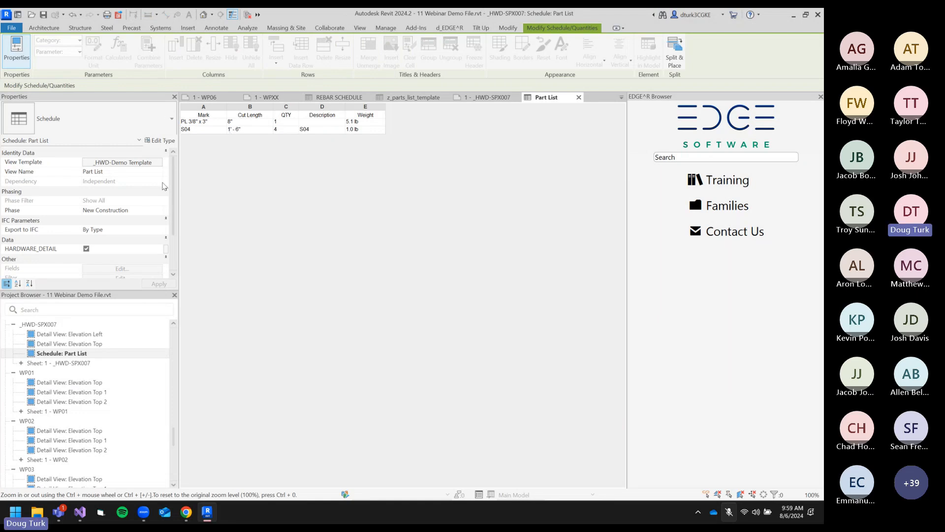
{"action": "left_click", "coordinate": [108, 163]}
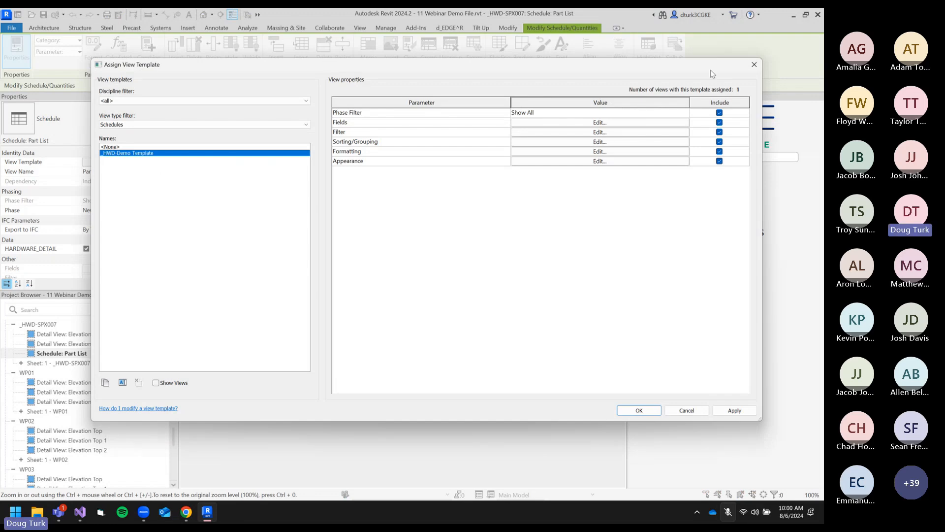
{"action": "left_click", "coordinate": [754, 65]}
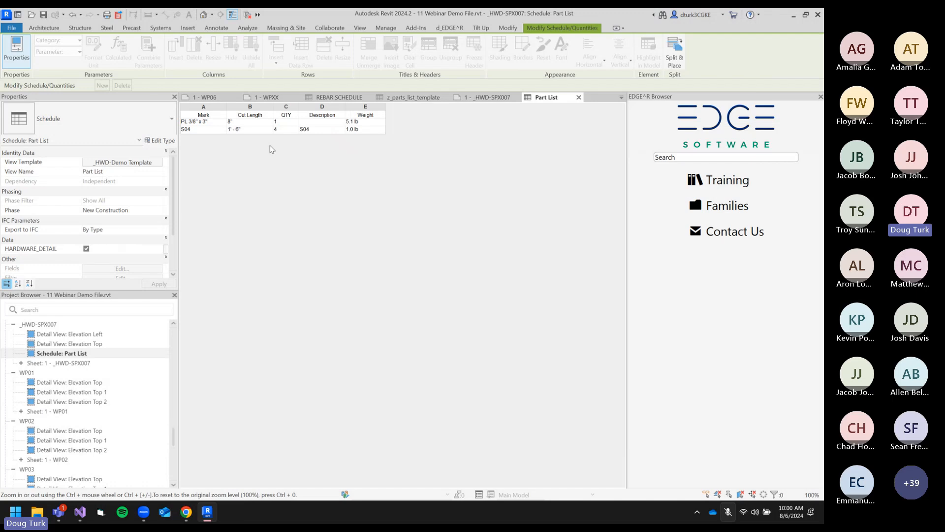
{"action": "left_click", "coordinate": [138, 166]}
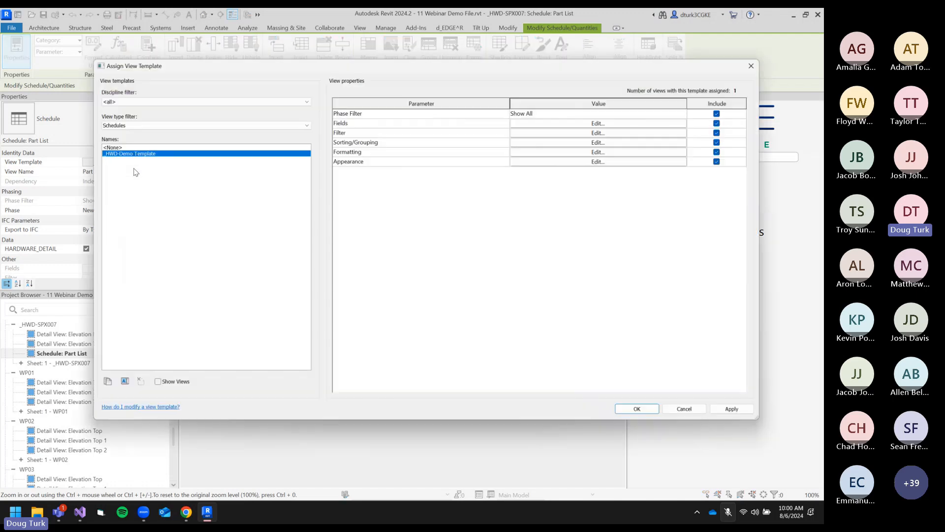
{"action": "left_click", "coordinate": [755, 65]}
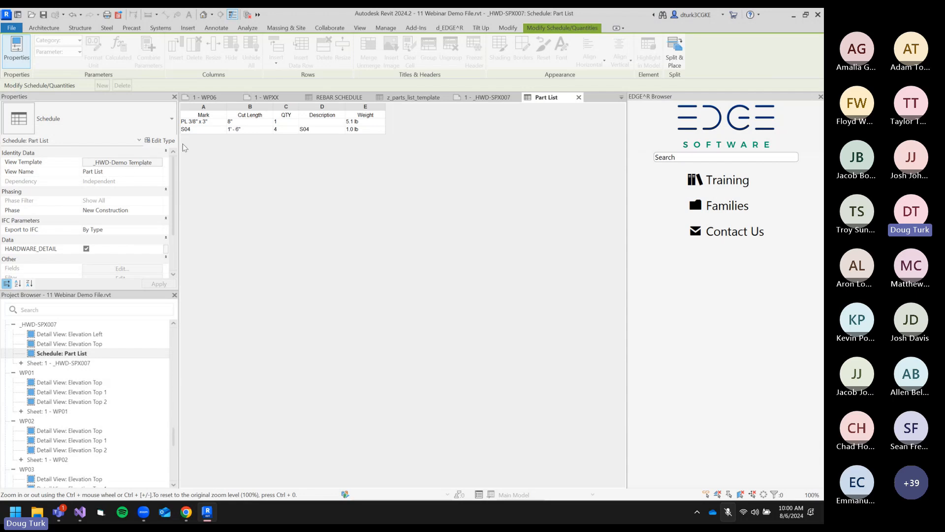
Review the scheduled fields in the _HWD-Demo Template view template, and leave it without changes.
{"action": "left_click", "coordinate": [123, 162]}
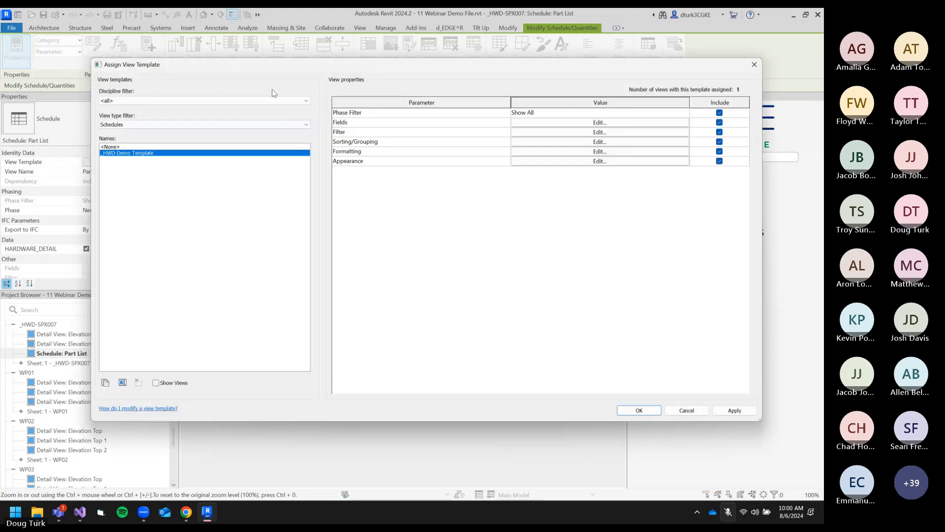
{"action": "left_click", "coordinate": [580, 124]}
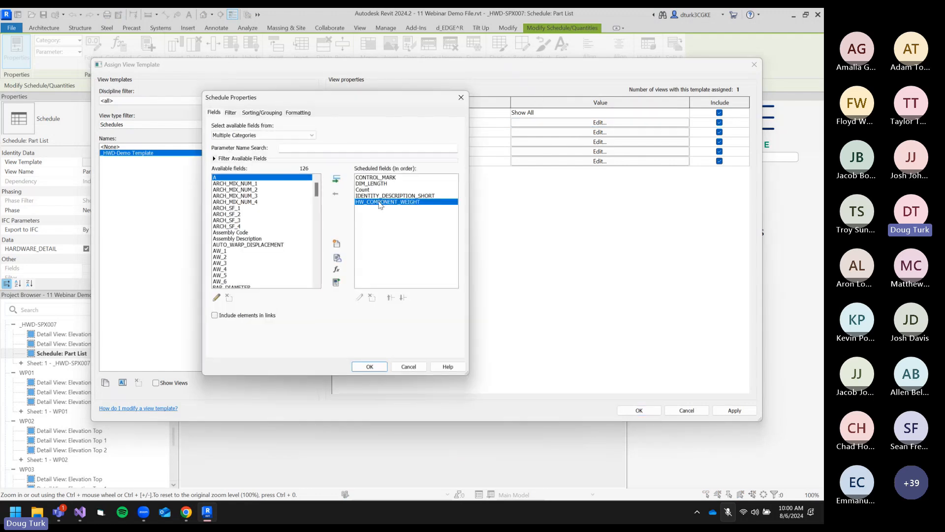
{"action": "left_click", "coordinate": [378, 196]}
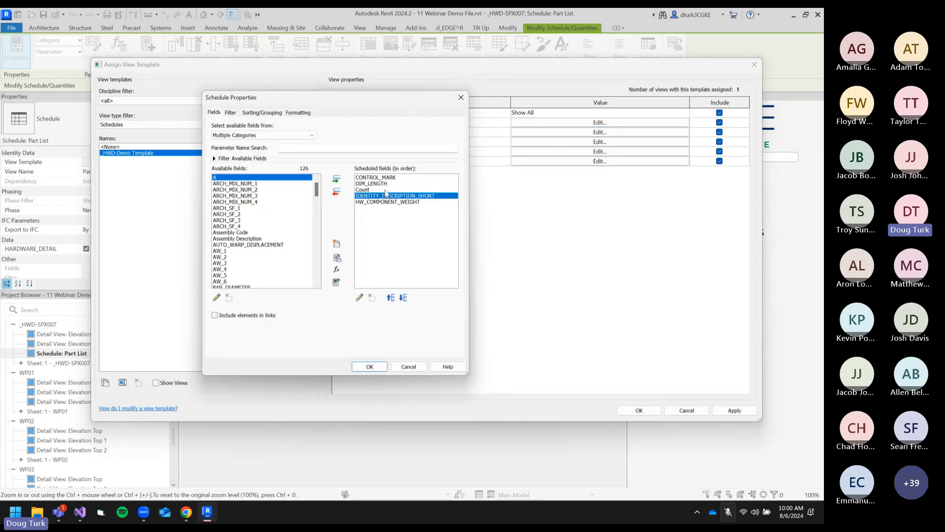
{"action": "left_click", "coordinate": [387, 190]}
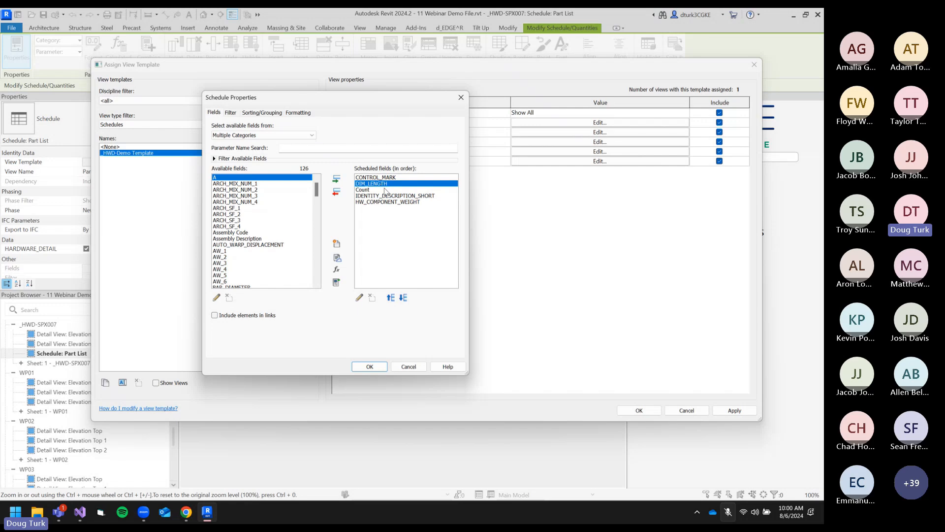
{"action": "left_click", "coordinate": [408, 368]}
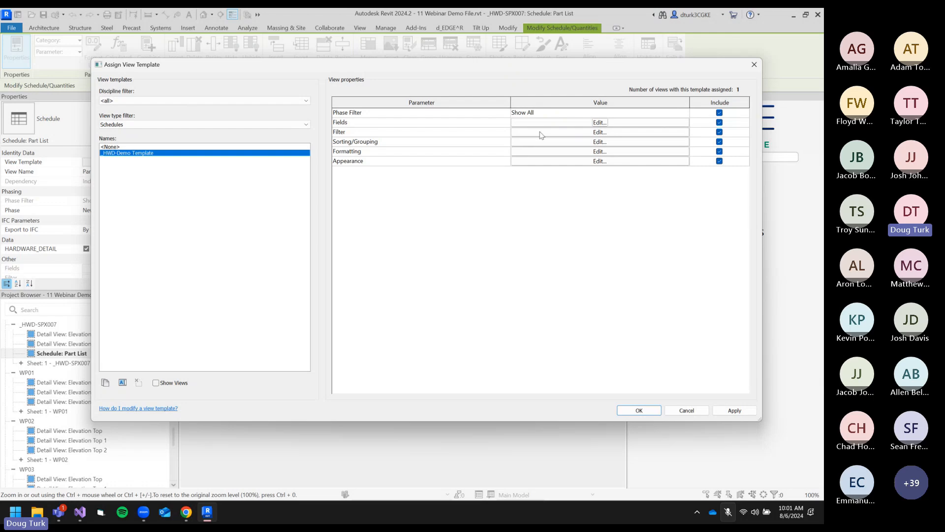
{"action": "left_click", "coordinate": [755, 65]}
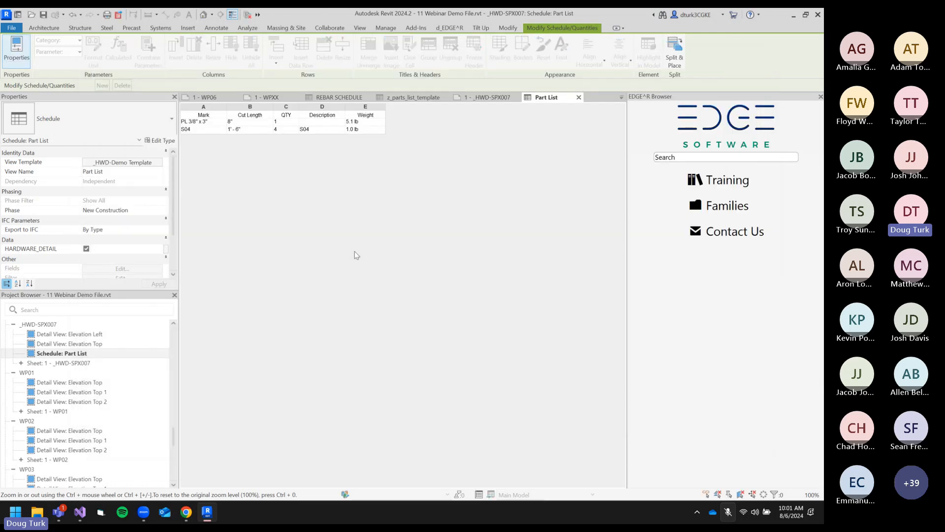
Close the _HWD-SPX007 sheet and check the command for creating a view template from the current Part List schedule.
{"action": "left_click", "coordinate": [488, 97]}
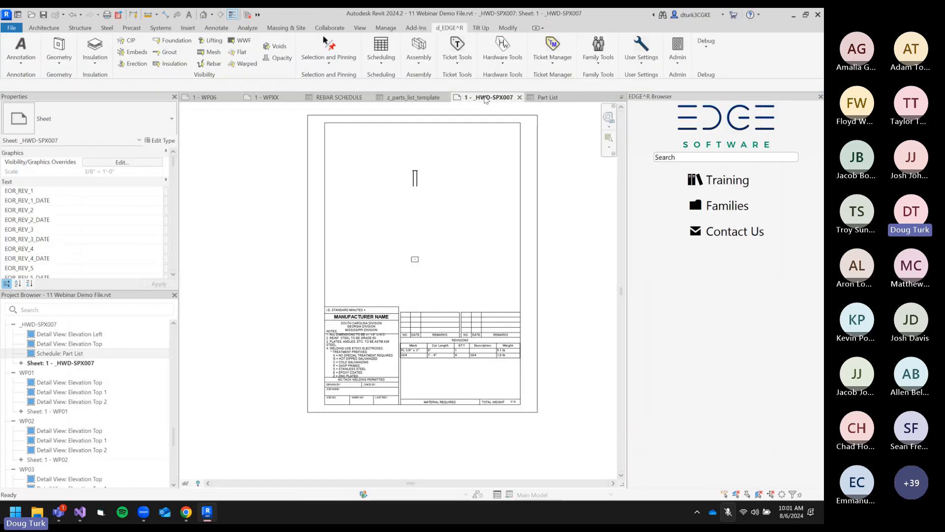
{"action": "left_click", "coordinate": [519, 97]}
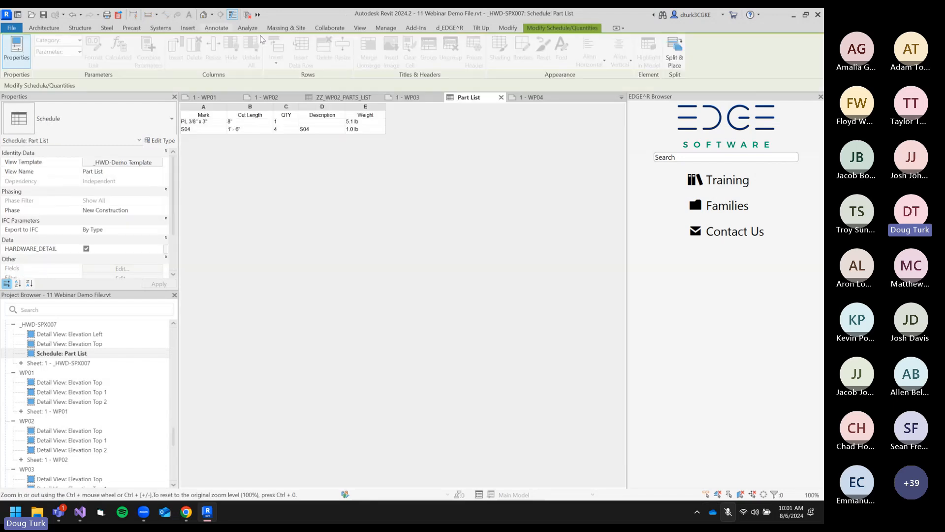
{"action": "left_click", "coordinate": [360, 27]}
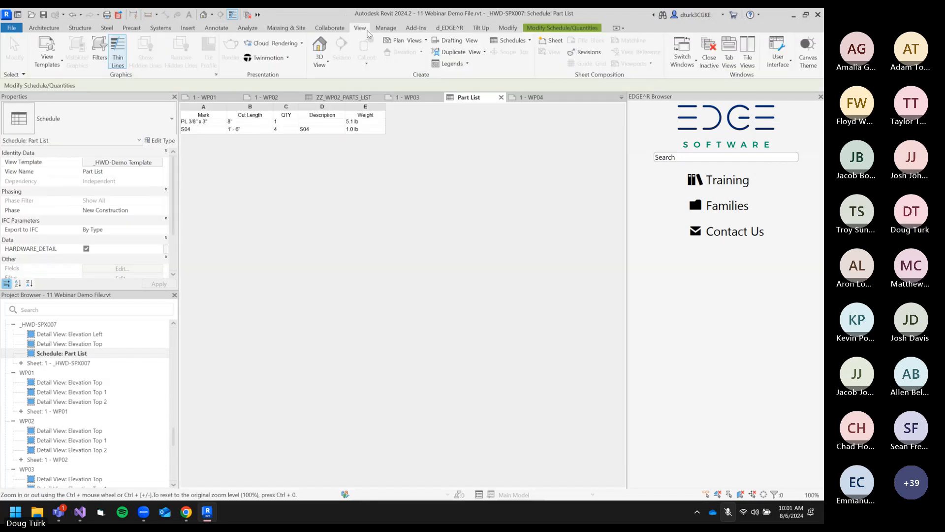
{"action": "left_click", "coordinate": [47, 50]}
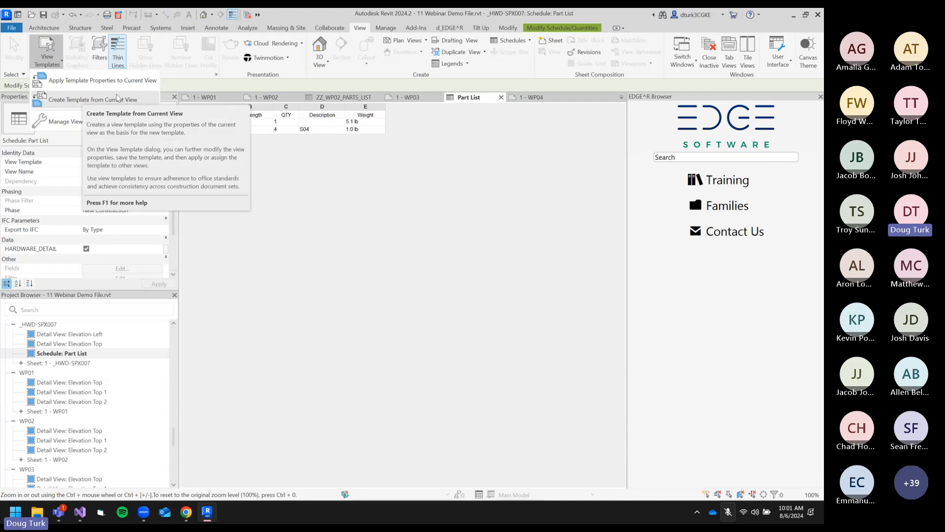
{"action": "left_click", "coordinate": [346, 225]}
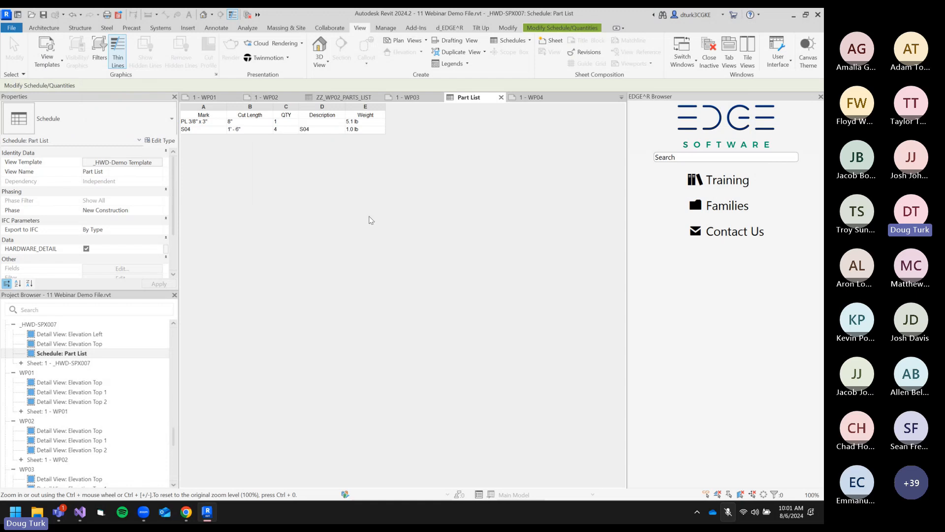
Reopen the _HWD-SPX007 sheet and check its title block.
{"action": "double_click", "coordinate": [90, 365]}
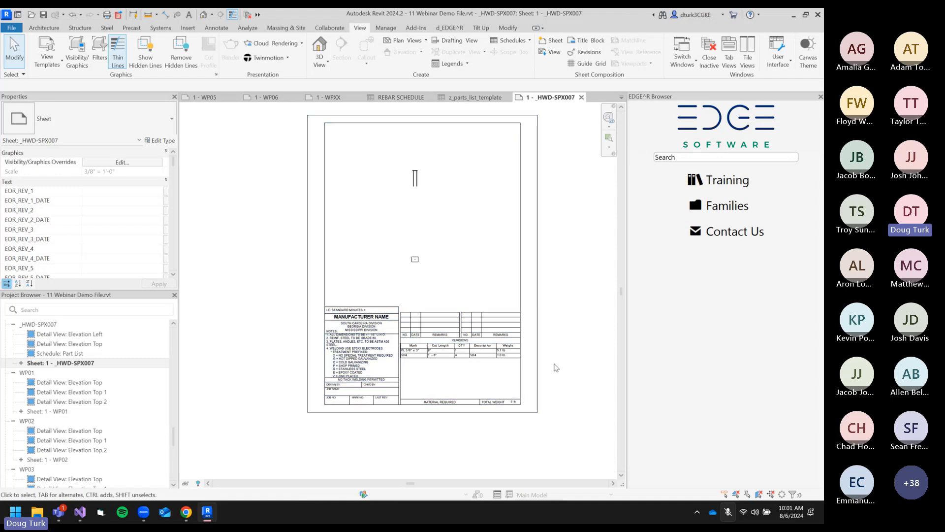
{"action": "left_click", "coordinate": [399, 333]}
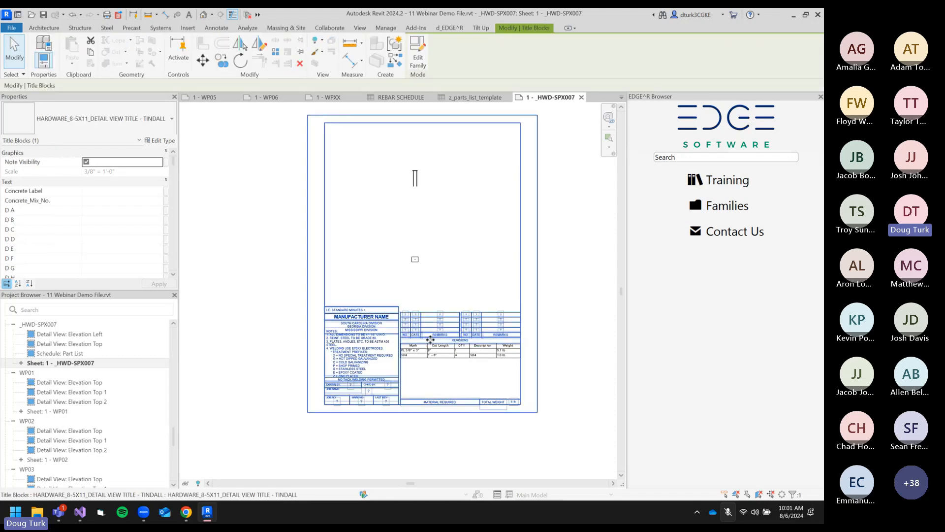
{"action": "left_click", "coordinate": [356, 267]}
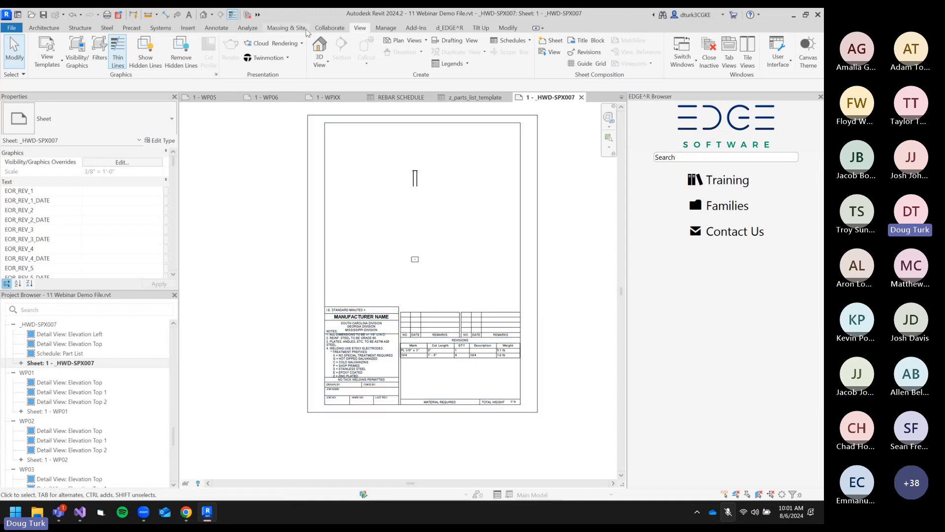
Check the template settings file path in the Hardware Detail Template Manager with manufacturer DEMO chosen, then cancel.
{"action": "left_click", "coordinate": [449, 27]}
{"action": "left_click", "coordinate": [502, 49]}
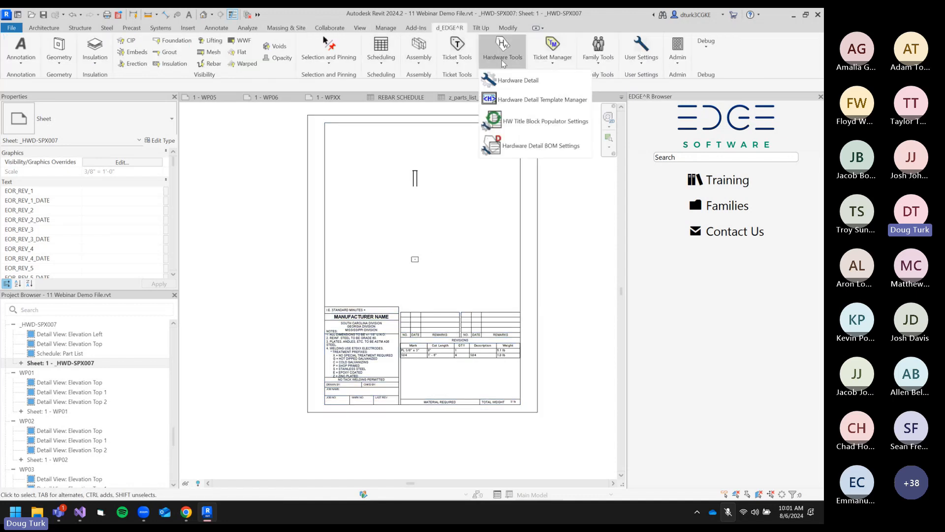
{"action": "left_click", "coordinate": [533, 100]}
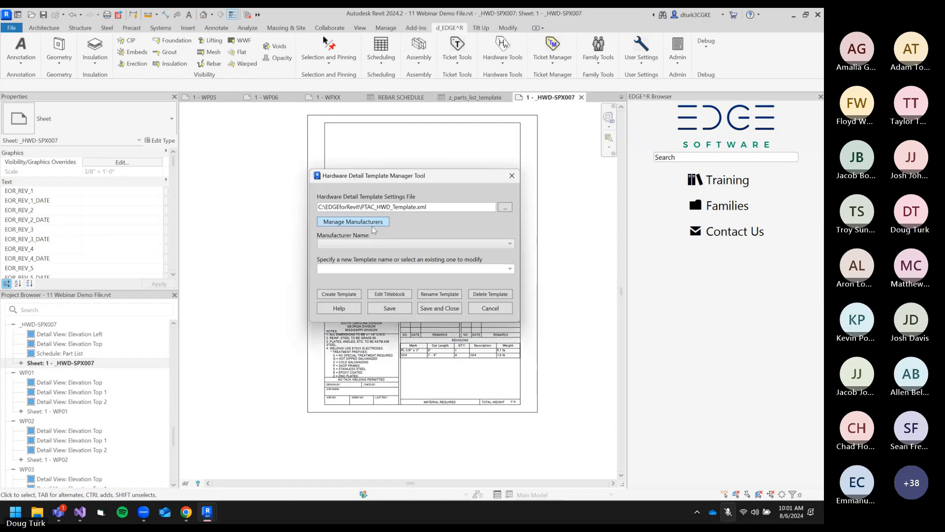
{"action": "left_click", "coordinate": [378, 244]}
{"action": "left_click", "coordinate": [329, 264]}
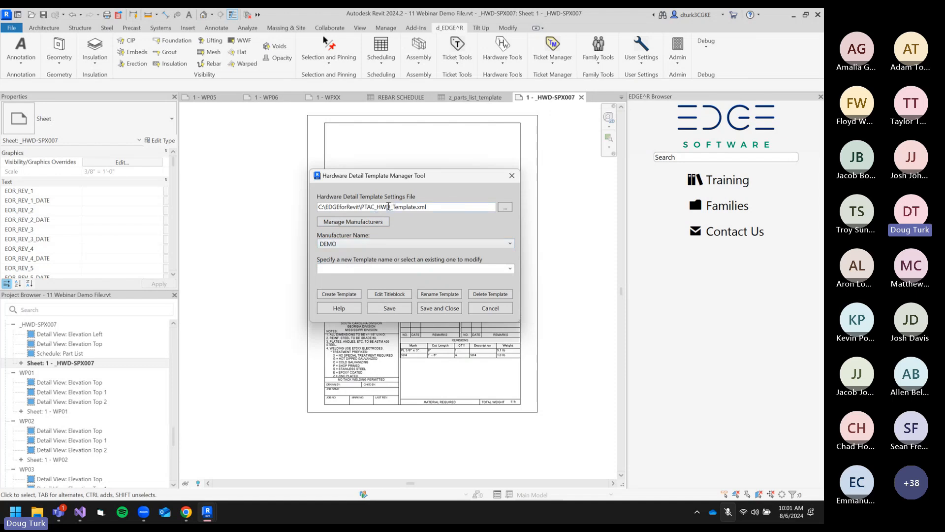
{"action": "left_click_drag", "start_coordinate": [452, 210], "coordinate": [363, 210]}
{"action": "left_click", "coordinate": [490, 308]}
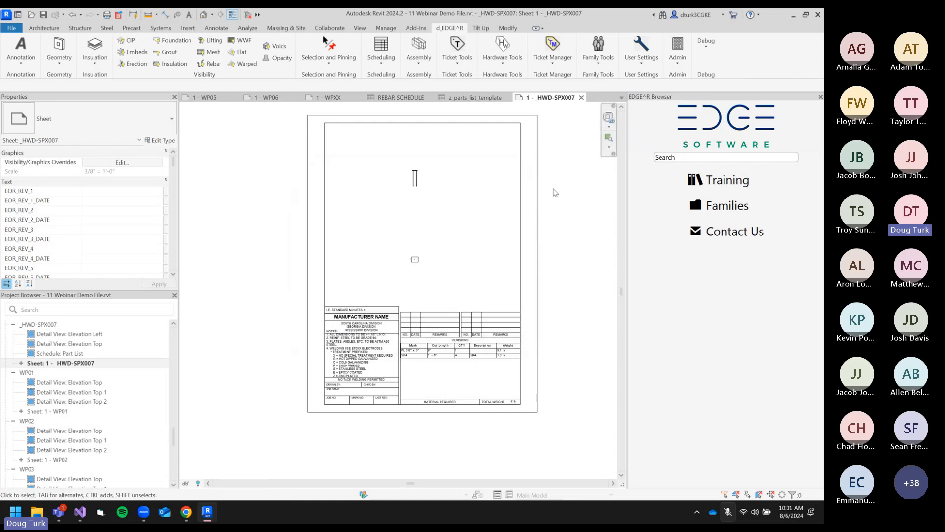
Review the folder path settings in EDGE Preferences, especially the HWD Template Settings file path, and close them unchanged.
{"action": "left_click", "coordinate": [641, 49]}
{"action": "left_click", "coordinate": [662, 201]}
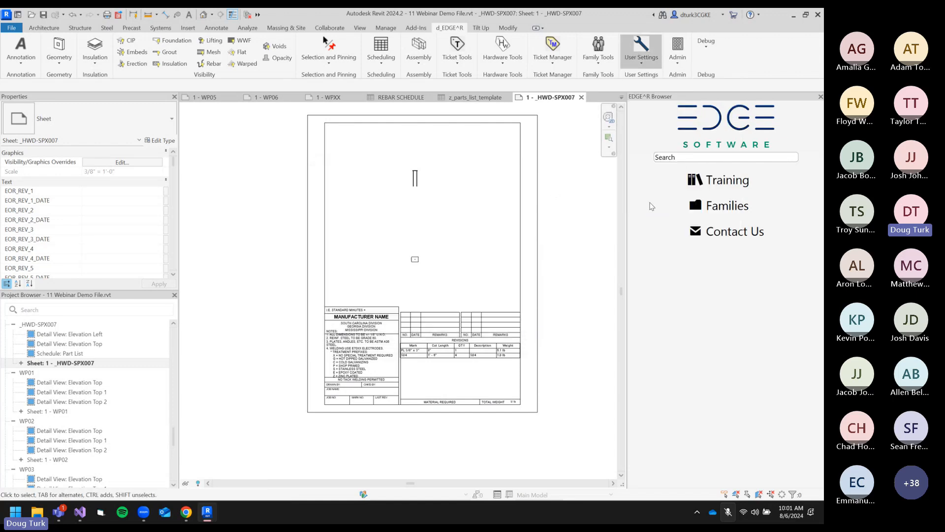
{"action": "left_click", "coordinate": [358, 183]}
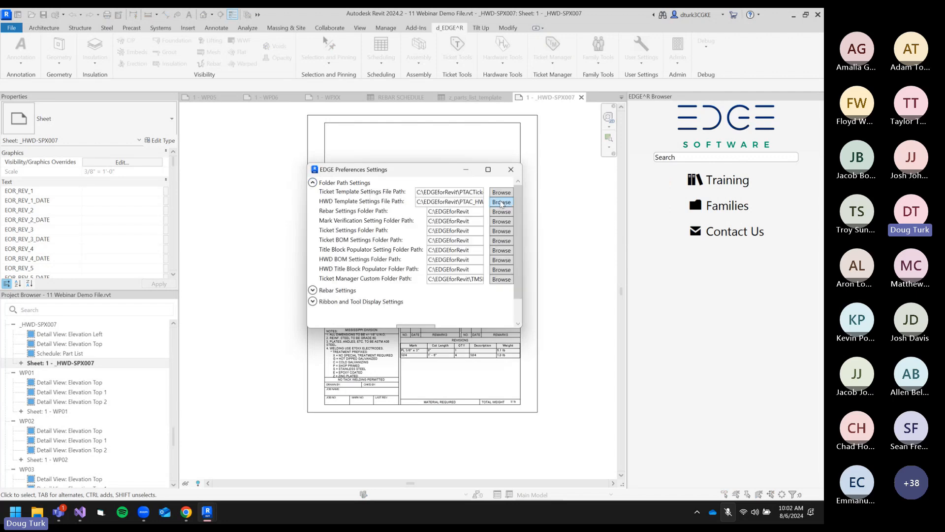
{"action": "left_click_drag", "start_coordinate": [522, 219], "coordinate": [630, 218]}
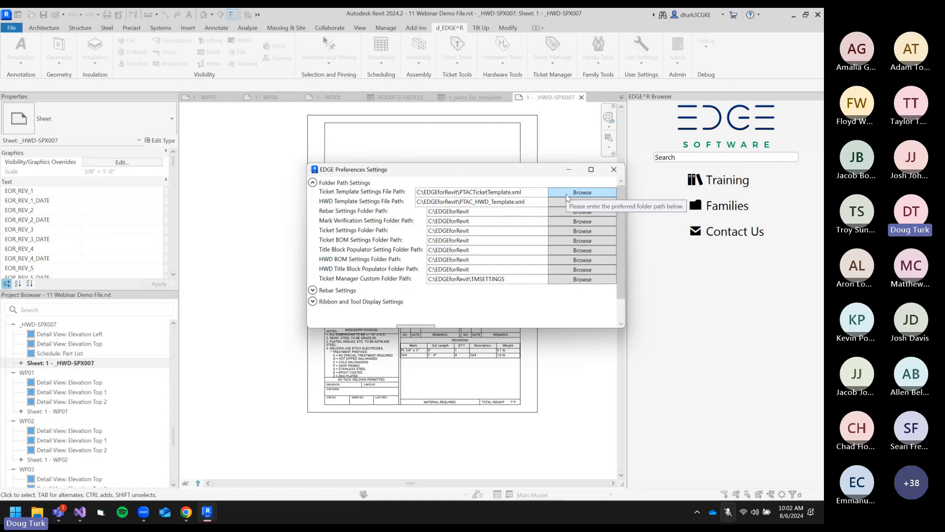
{"action": "left_click_drag", "start_coordinate": [536, 201], "coordinate": [402, 217]}
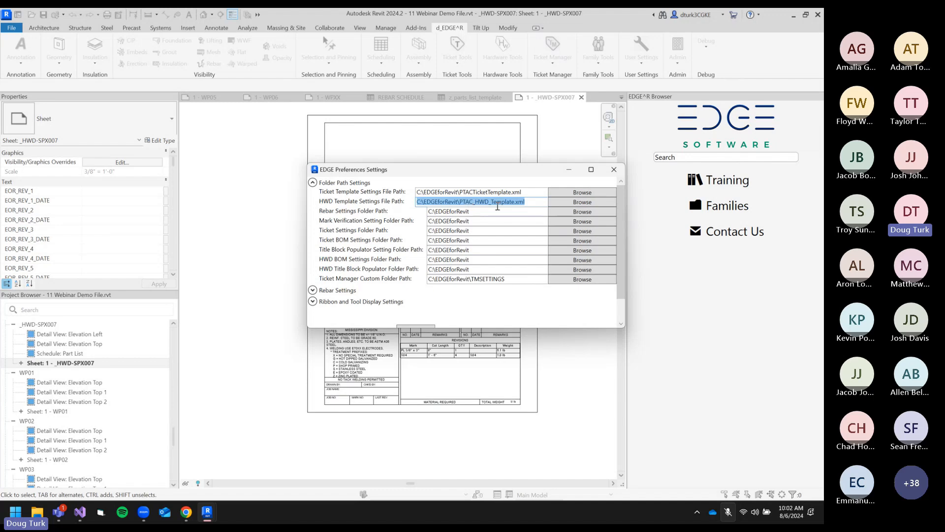
{"action": "left_click", "coordinate": [491, 210]}
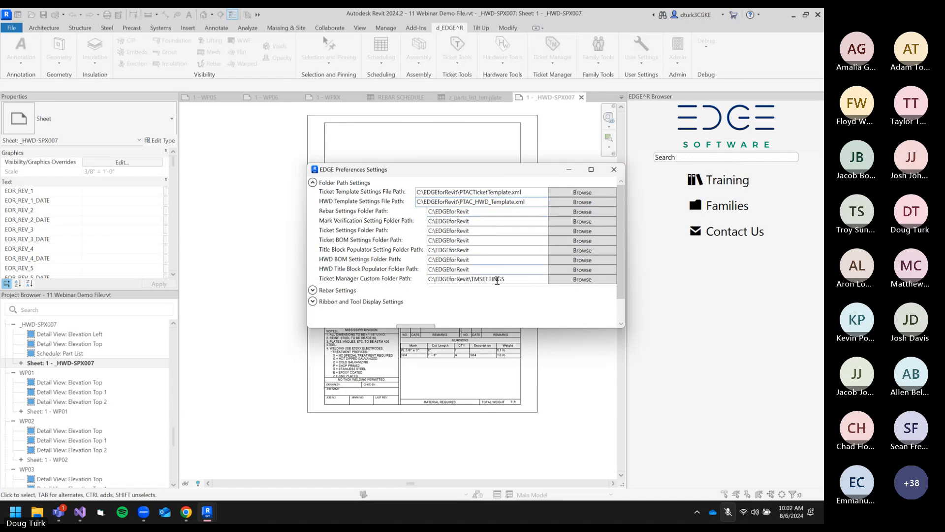
{"action": "left_click", "coordinate": [614, 170]}
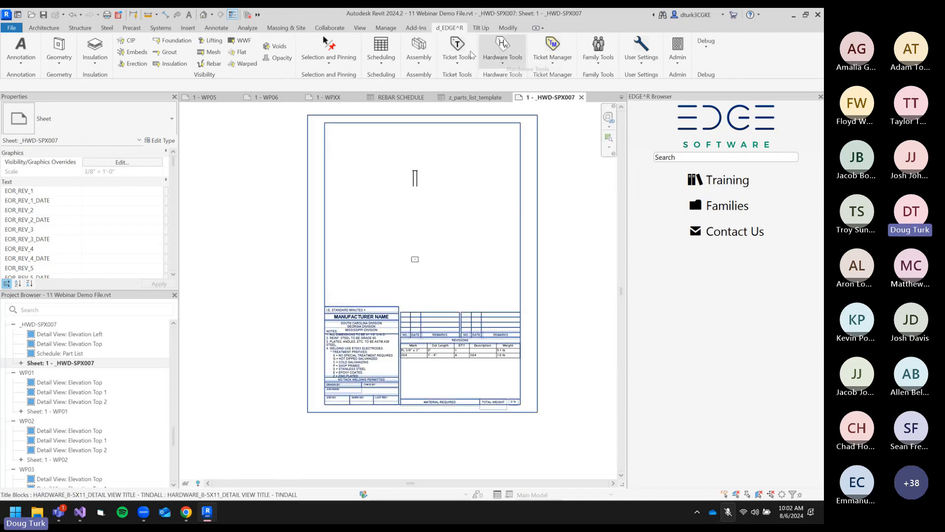
Create the hardware detail template Webinar Demo 2 for manufacturer DEMO with top-aligned, independent BOM, and save it in the Hardware Detail Template Manager.
{"action": "left_click", "coordinate": [502, 55]}
{"action": "left_click", "coordinate": [530, 100]}
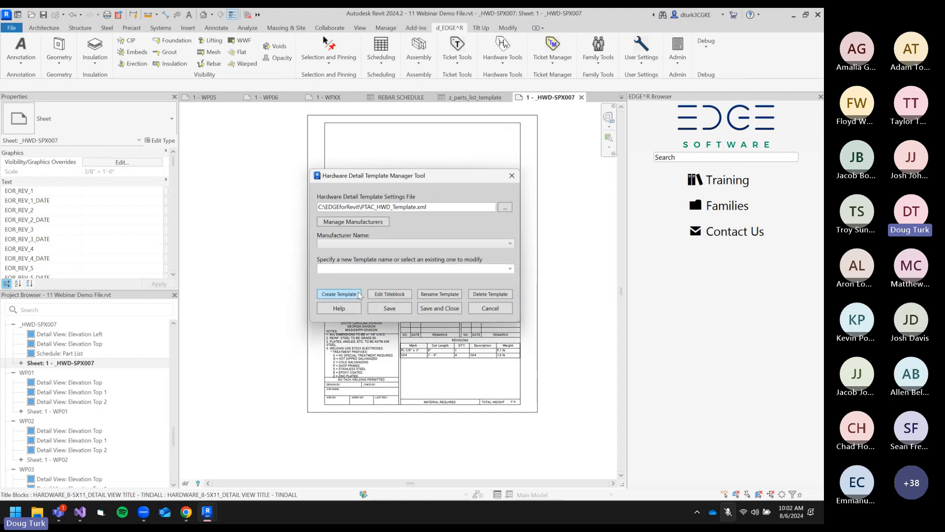
{"action": "left_click", "coordinate": [370, 244]}
{"action": "left_click", "coordinate": [377, 267]}
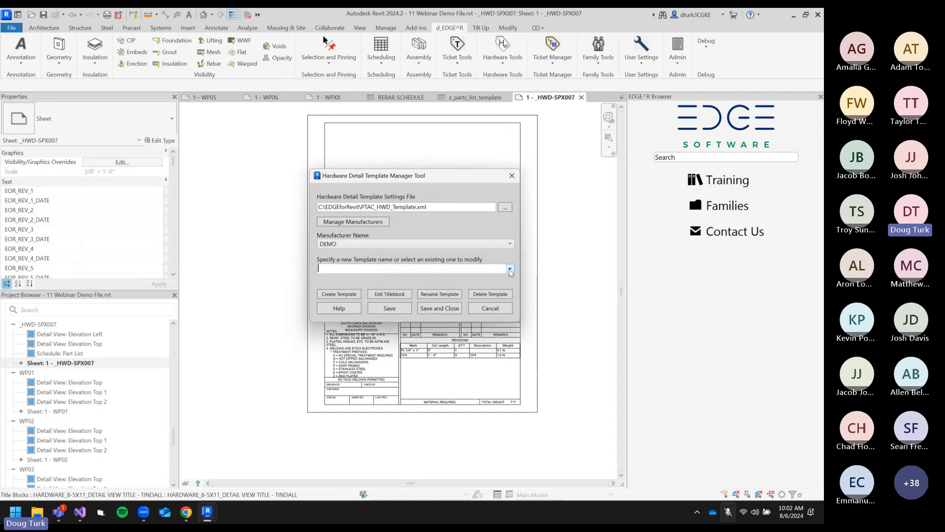
{"action": "type", "text": "Webinar Demo 2"}
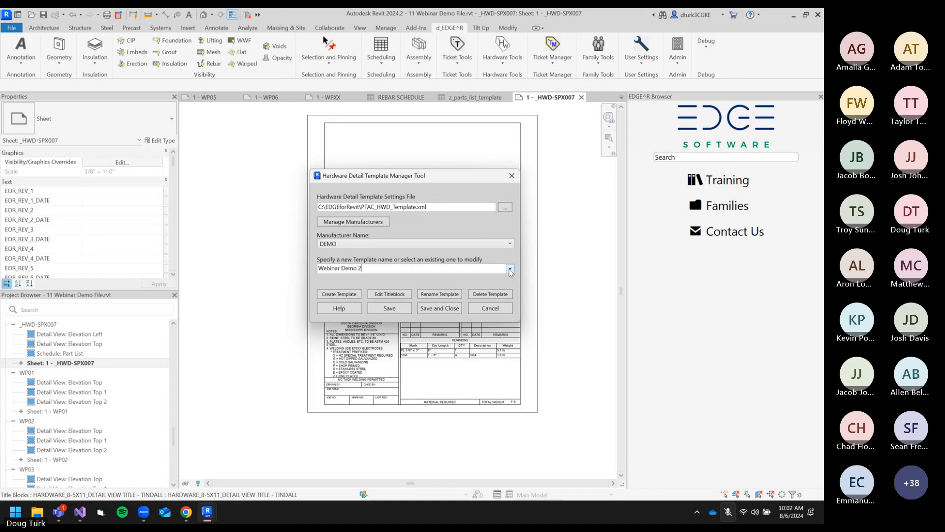
{"action": "left_click", "coordinate": [329, 295]}
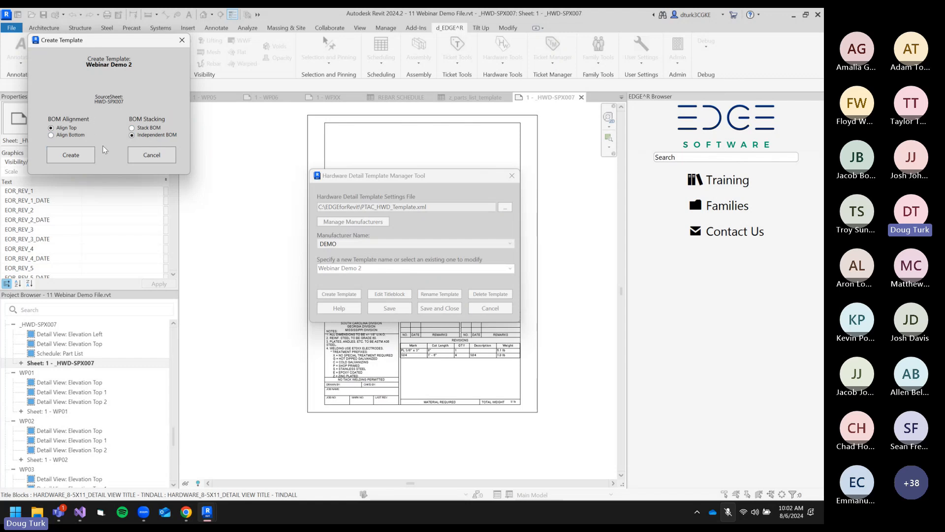
{"action": "left_click", "coordinate": [78, 157]}
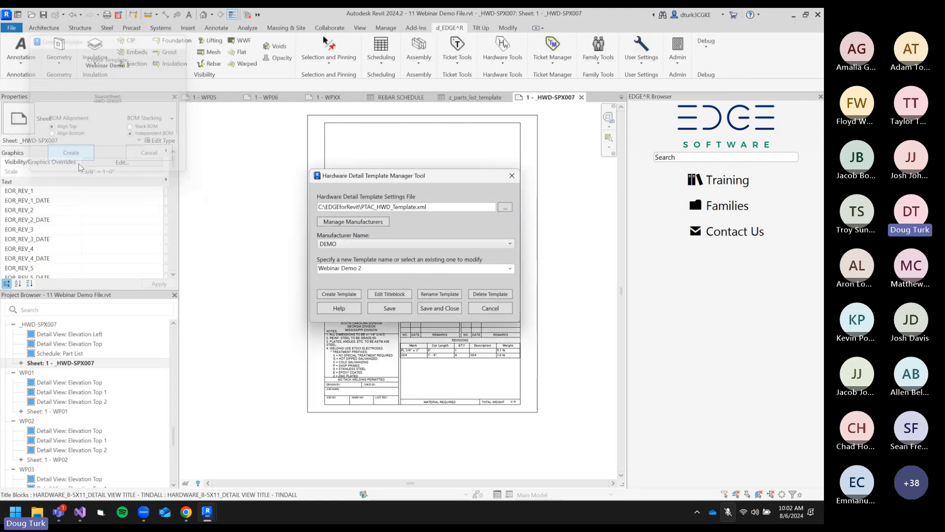
{"action": "left_click", "coordinate": [427, 309]}
{"action": "left_click", "coordinate": [429, 268]}
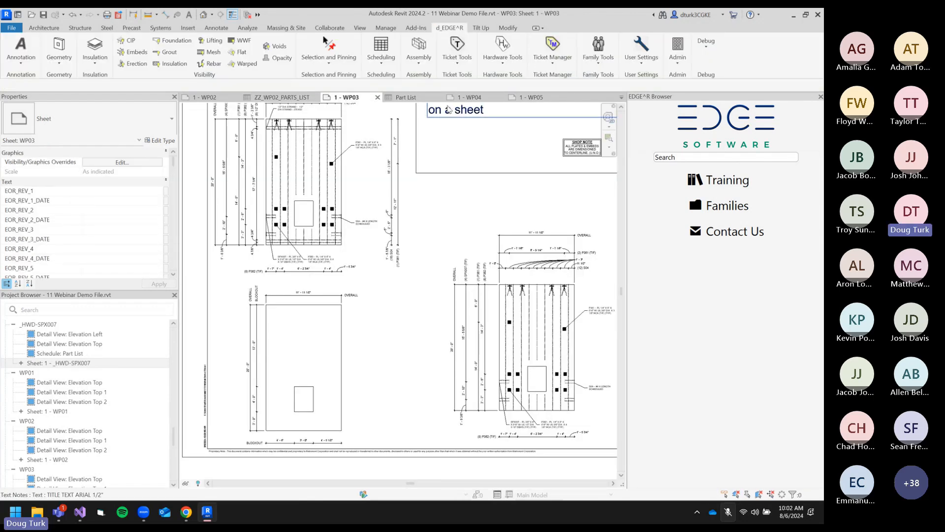
Reopen the _HWD-SPX007 sheet and view the Hardware Detail BOM Settings, cancelling without changes.
{"action": "left_click", "coordinate": [53, 364]}
{"action": "double_click", "coordinate": [53, 364]}
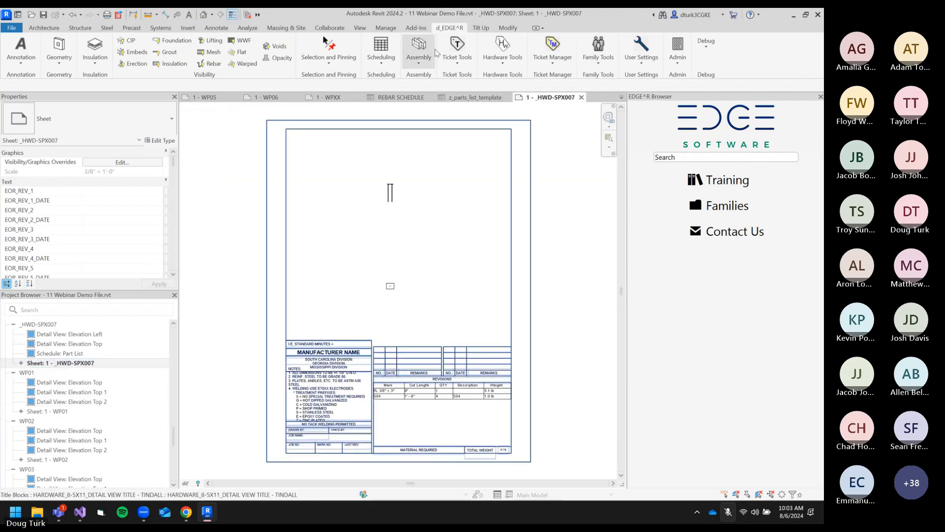
{"action": "left_click", "coordinate": [502, 49]}
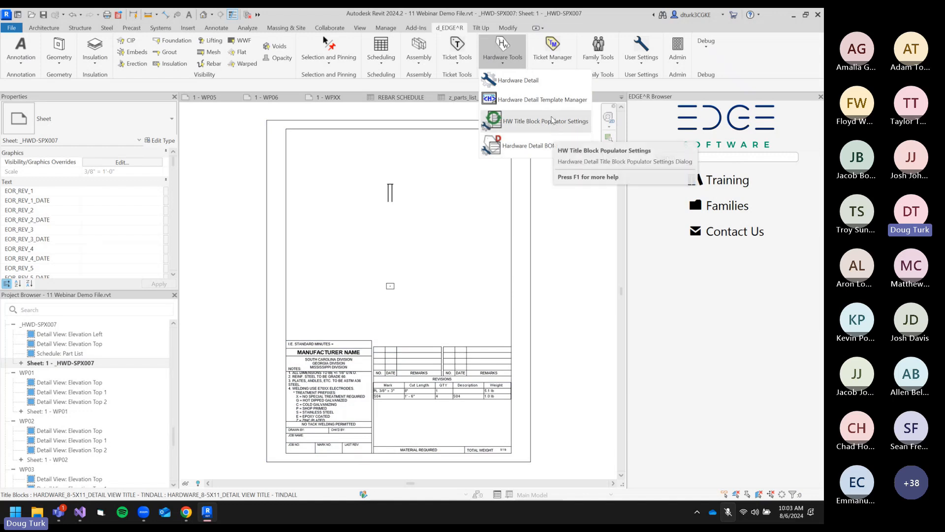
{"action": "left_click", "coordinate": [549, 147]}
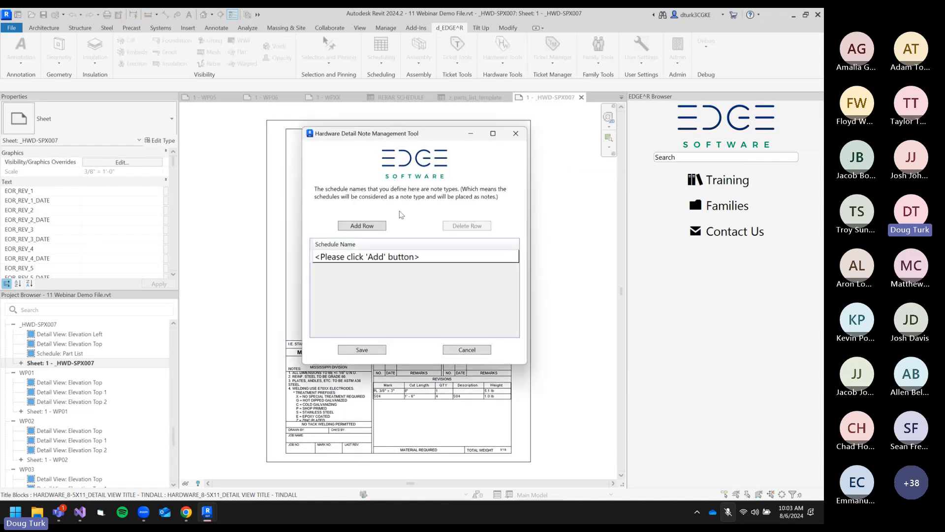
{"action": "left_click", "coordinate": [465, 346]}
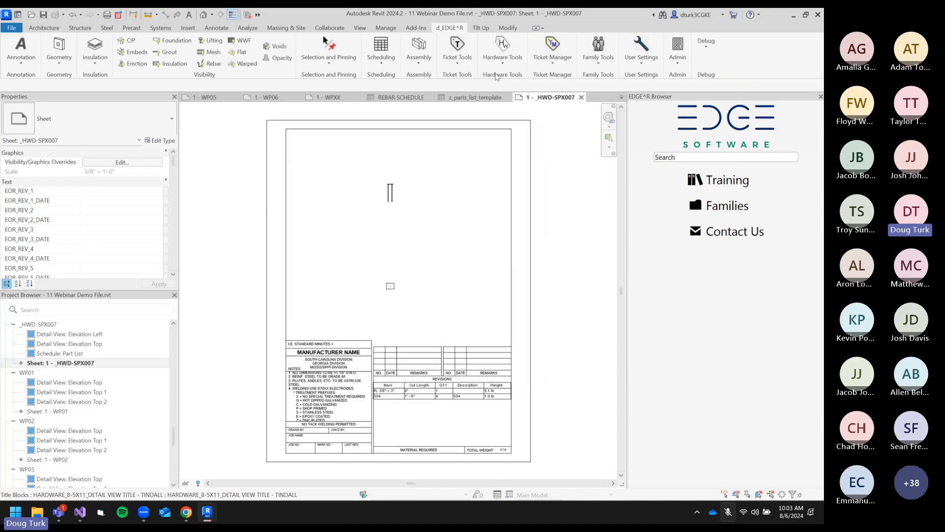
Examine the Combined Hardware Weight and CONTROL_MARK mappings in the HW Title Block Populator Settings.
{"action": "left_click", "coordinate": [503, 50]}
{"action": "left_click", "coordinate": [538, 123]}
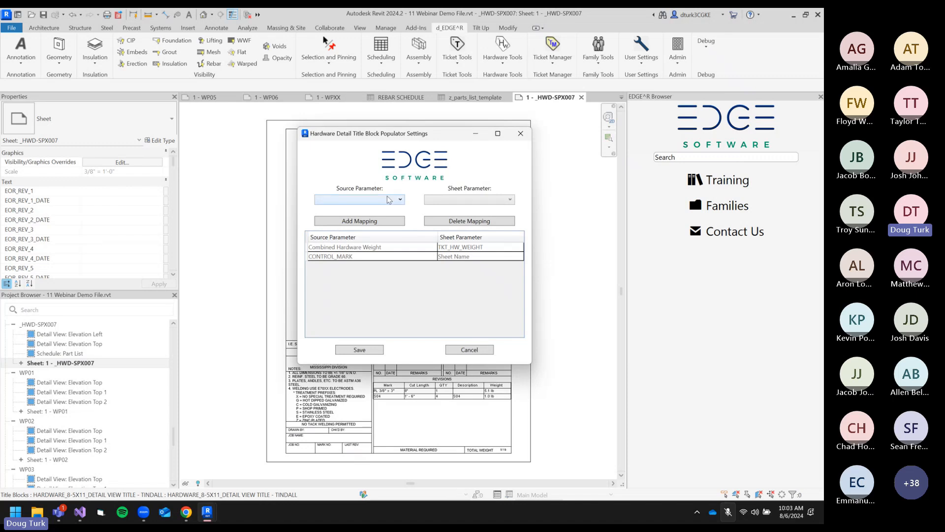
{"action": "left_click", "coordinate": [386, 249]}
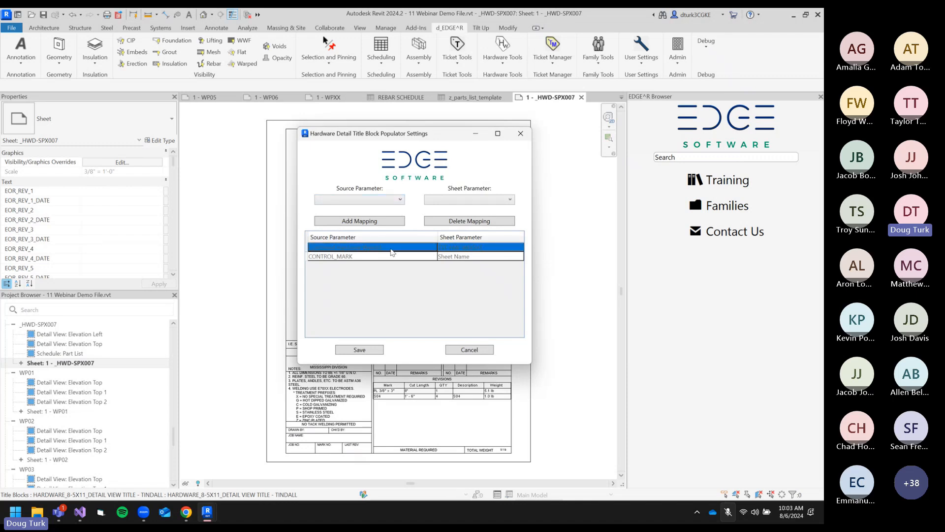
{"action": "left_click", "coordinate": [431, 257]}
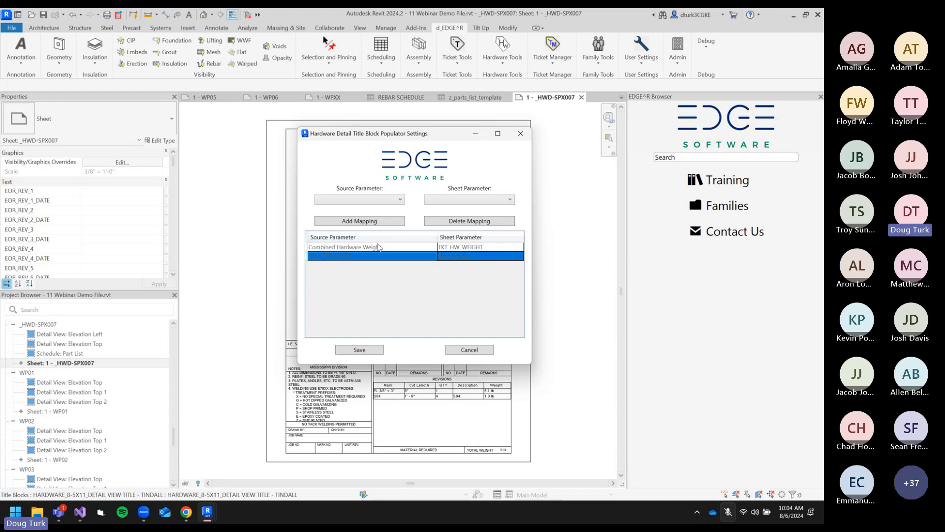
{"action": "left_click", "coordinate": [396, 247]}
{"action": "left_click", "coordinate": [396, 256]}
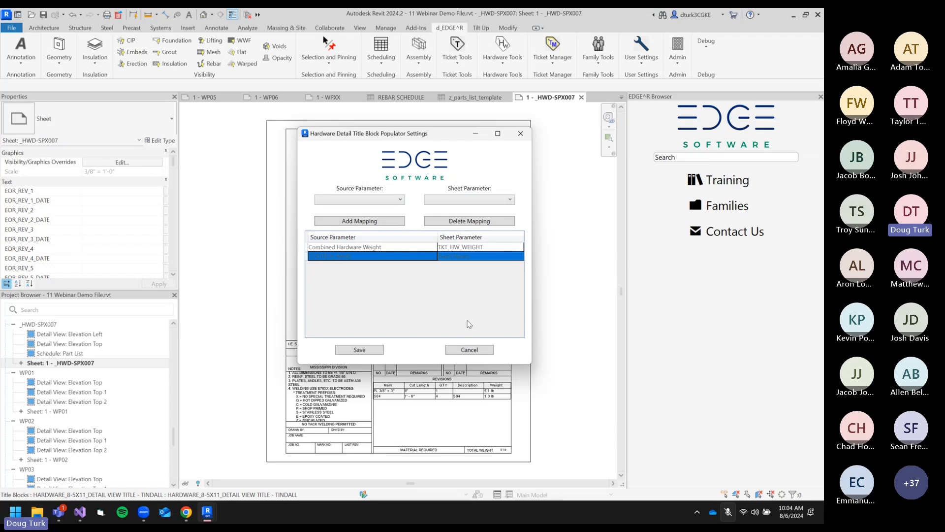
Look through the source and sheet parameters available for title block mapping, then cancel the populator settings.
{"action": "left_click", "coordinate": [369, 201]}
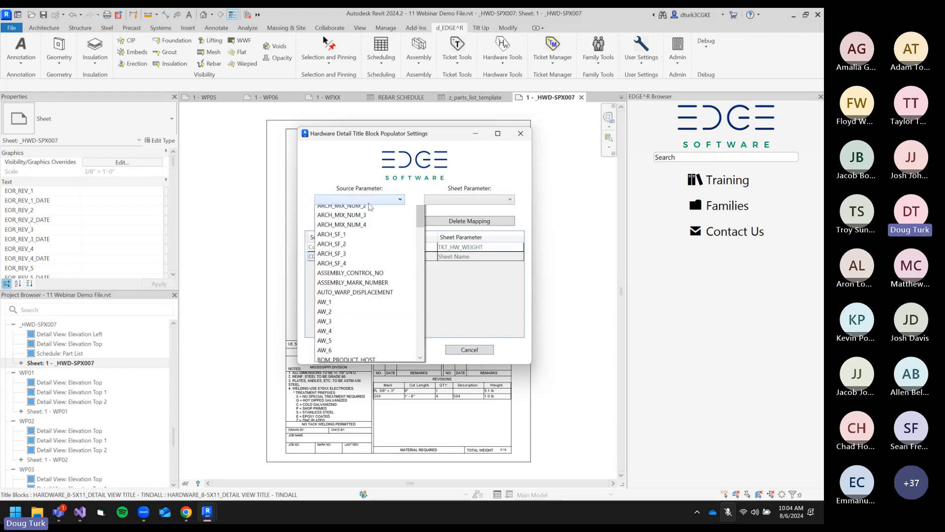
{"action": "scroll", "coordinate": [370, 340], "scroll_direction": "down", "scroll_amount": 5}
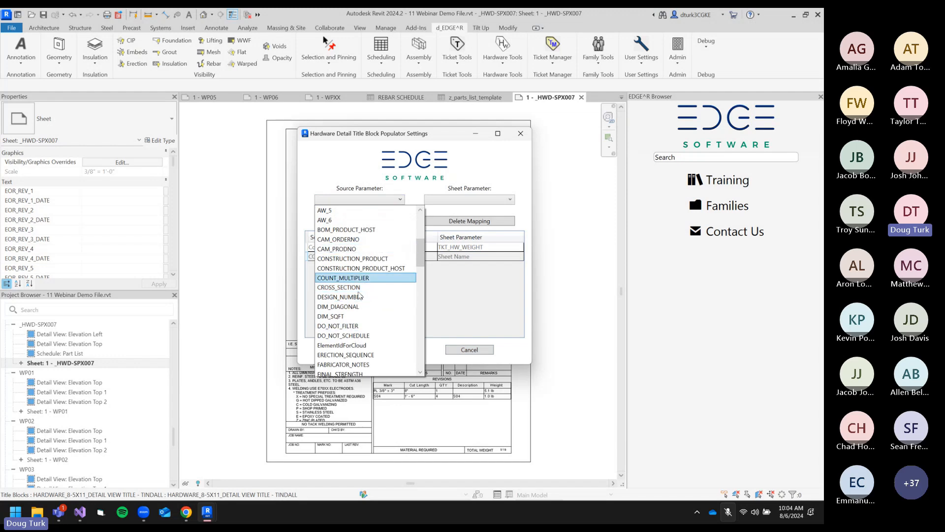
{"action": "left_click", "coordinate": [481, 200]}
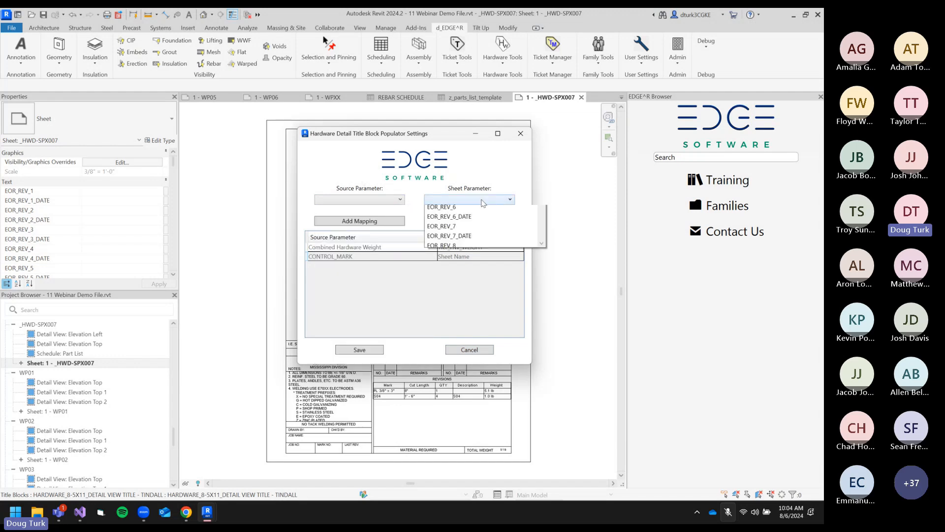
{"action": "scroll", "coordinate": [486, 253], "scroll_direction": "down", "scroll_amount": 5}
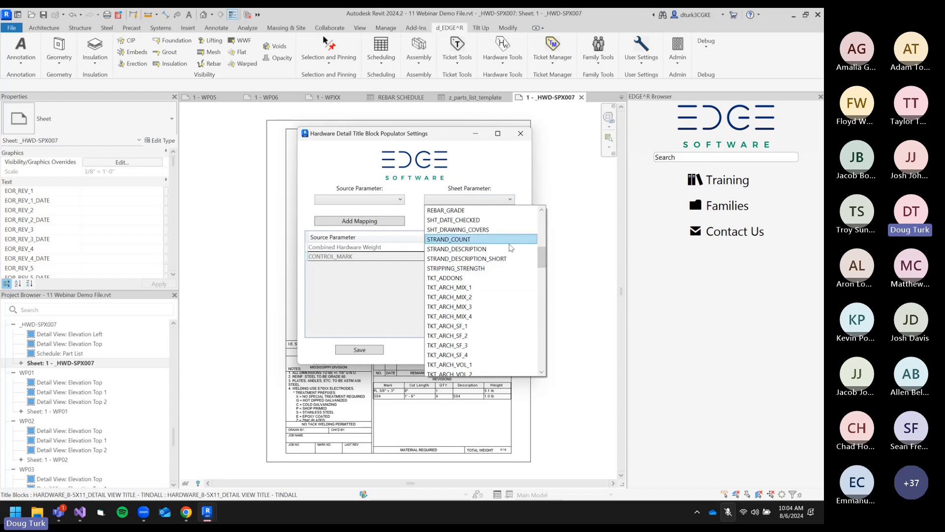
{"action": "left_click", "coordinate": [481, 178]}
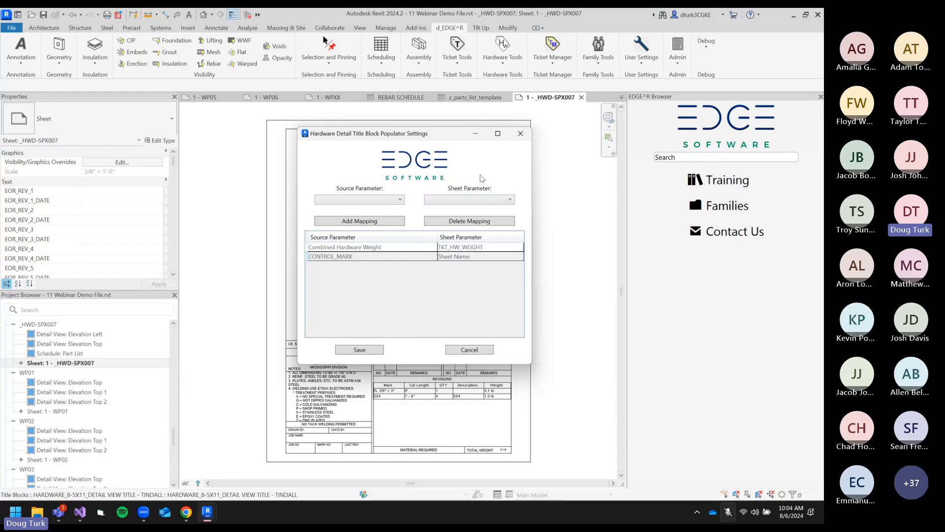
{"action": "left_click", "coordinate": [487, 349]}
Review how note schedules are defined in the Hardware Detail BOM Settings, then close the settings without adding any.
{"action": "left_click", "coordinate": [503, 58]}
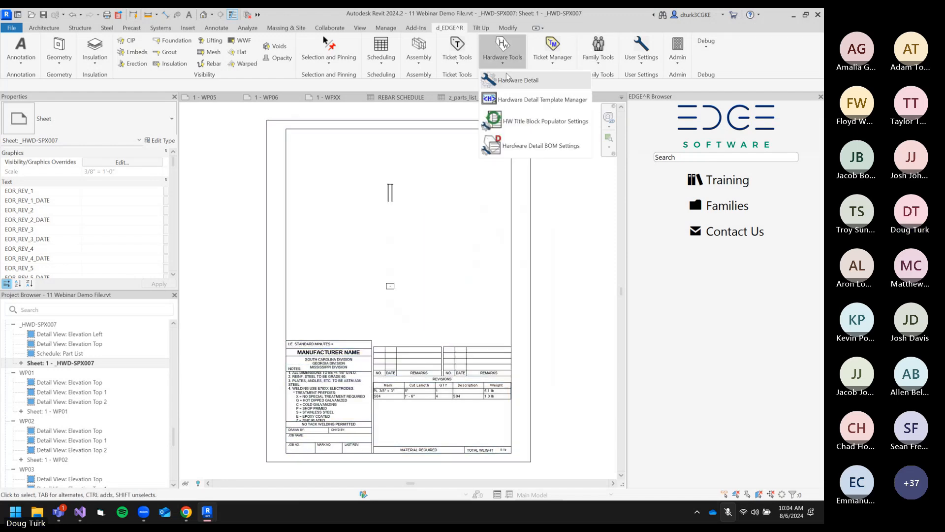
{"action": "left_click", "coordinate": [537, 146]}
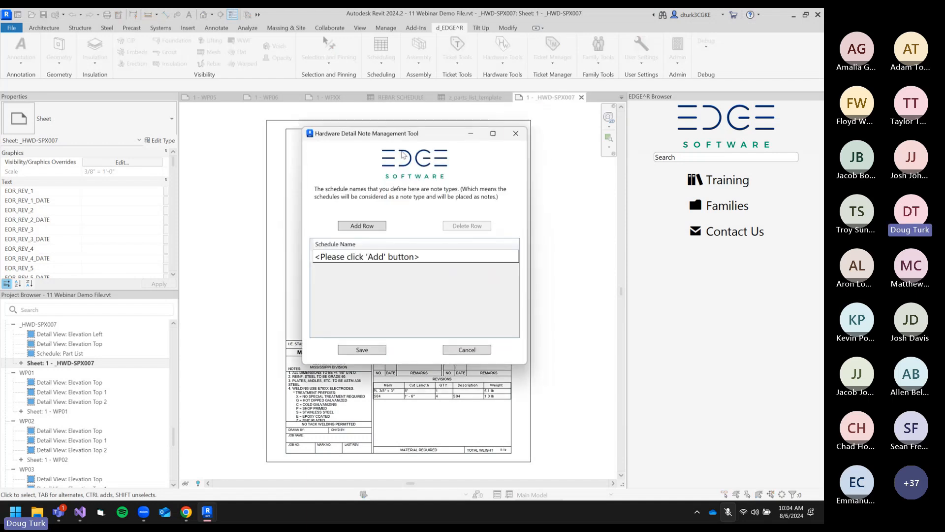
{"action": "left_click", "coordinate": [404, 257]}
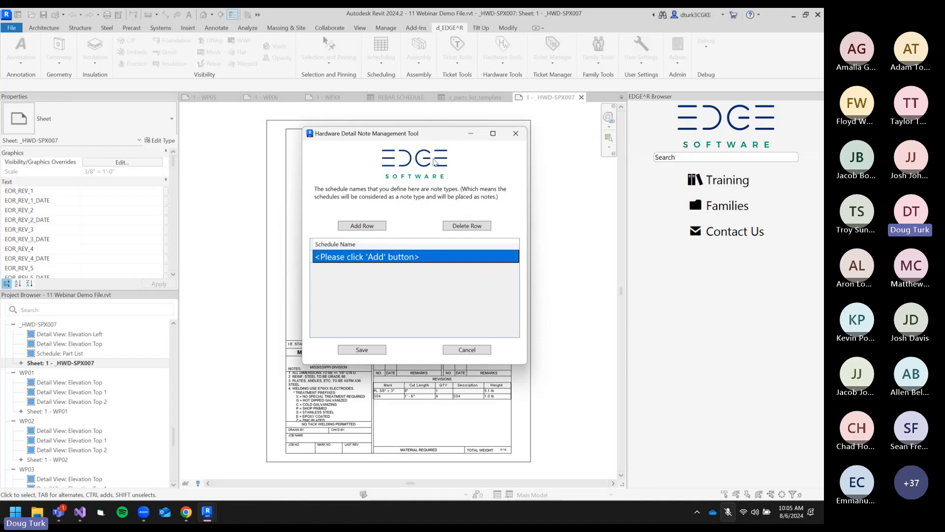
{"action": "left_click", "coordinate": [516, 134]}
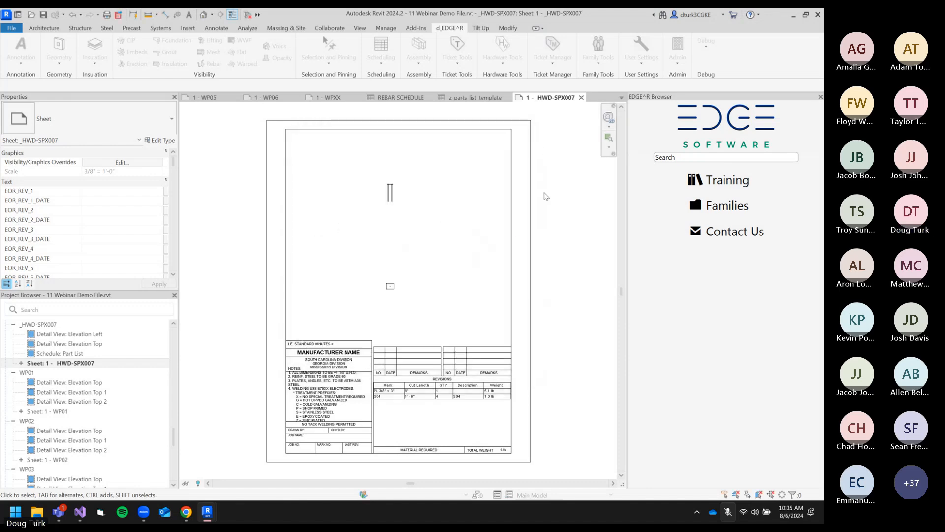
Close the _HWD-SPX007 sheet and open the default 3D view of the wall panels.
{"action": "middle_click", "coordinate": [540, 97]}
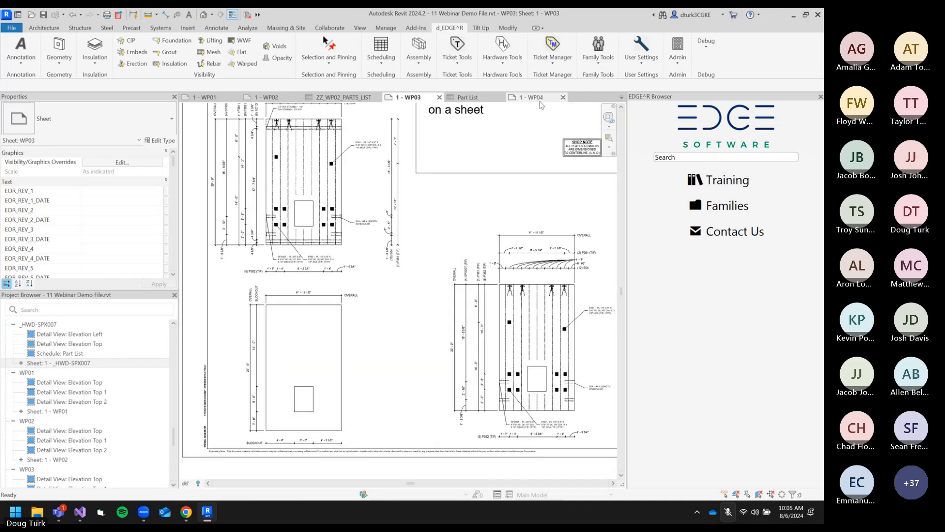
{"action": "scroll", "coordinate": [53, 349], "scroll_direction": "up", "scroll_amount": 10}
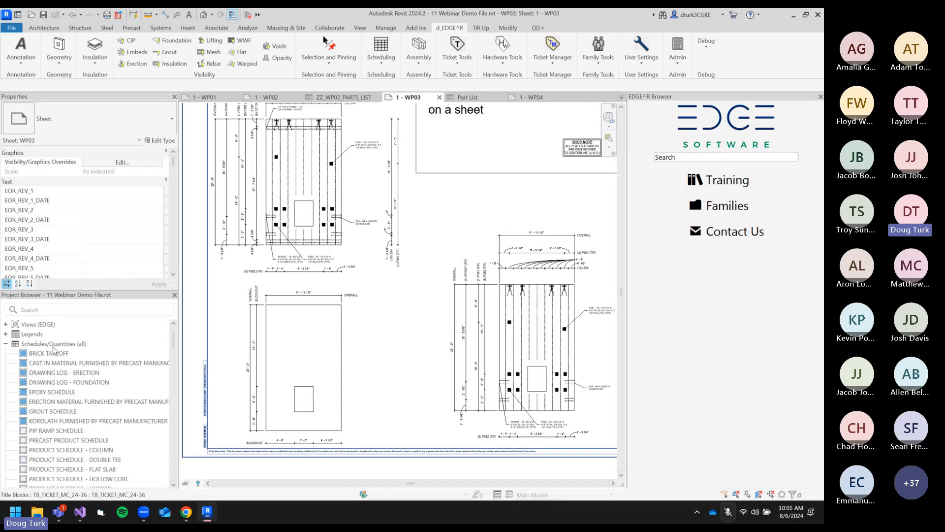
{"action": "left_click", "coordinate": [205, 14]}
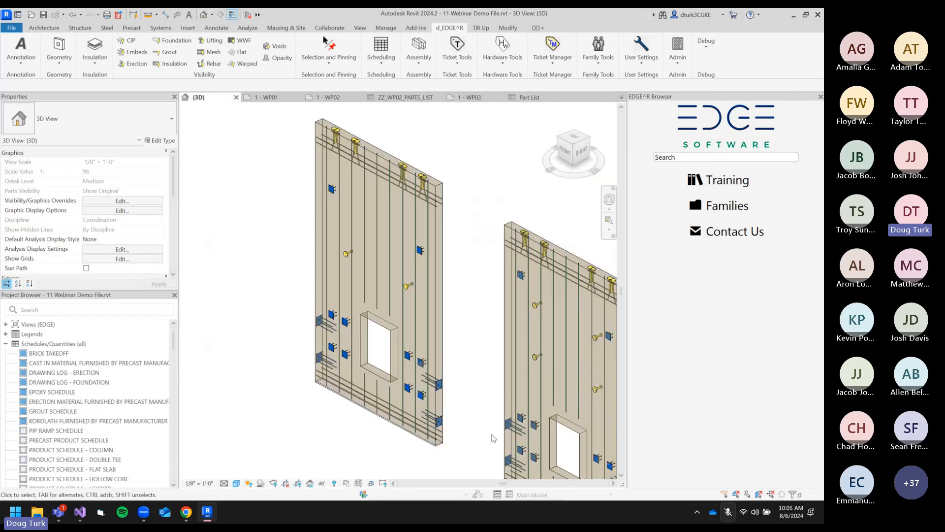
Start a Hardware Detail for an SP007 plate beside the wall panel opening and agree to replace its existing hardware detail.
{"action": "left_click", "coordinate": [418, 364]}
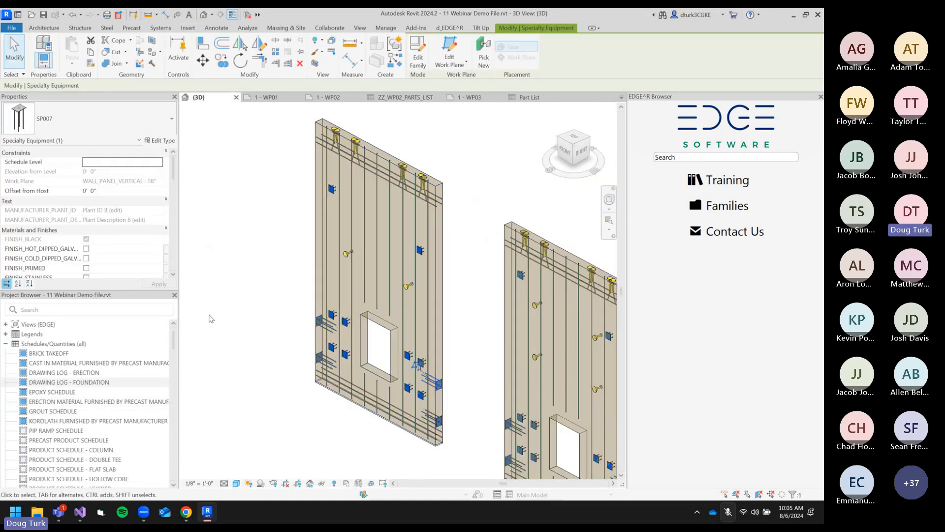
{"action": "left_click", "coordinate": [449, 27]}
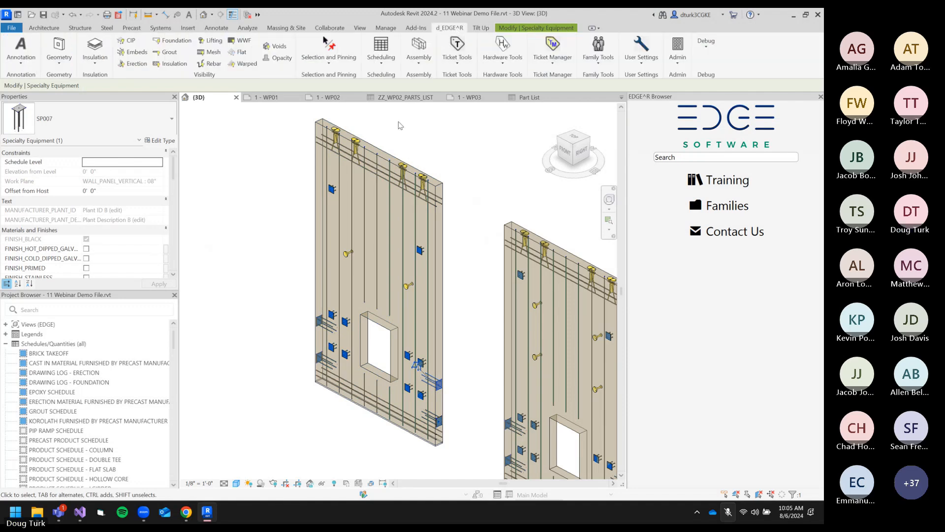
{"action": "left_click", "coordinate": [503, 49]}
{"action": "left_click", "coordinate": [497, 82]}
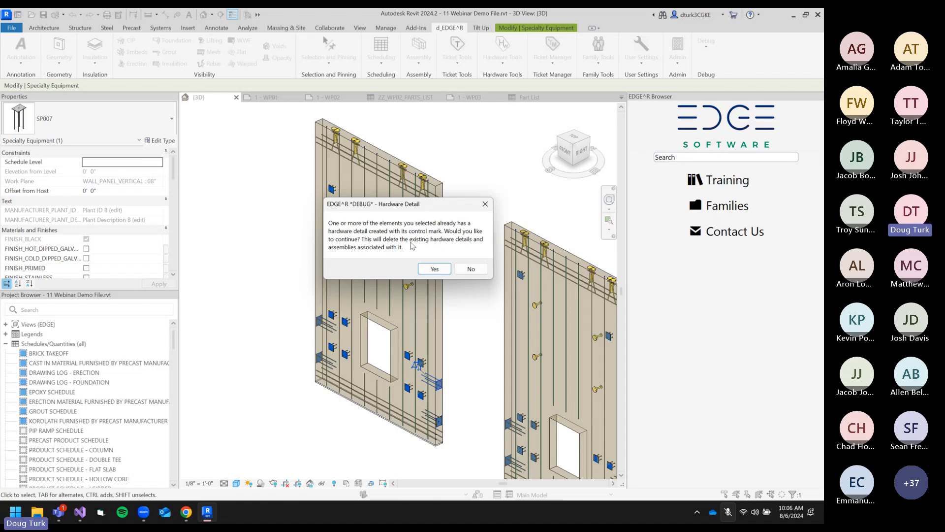
{"action": "left_click", "coordinate": [434, 269]}
Populate the hardware detail using manufacturer DEMO and template Webinar Demo 2, then select the lower elevation viewport on the generated sheet.
{"action": "left_click", "coordinate": [351, 234]}
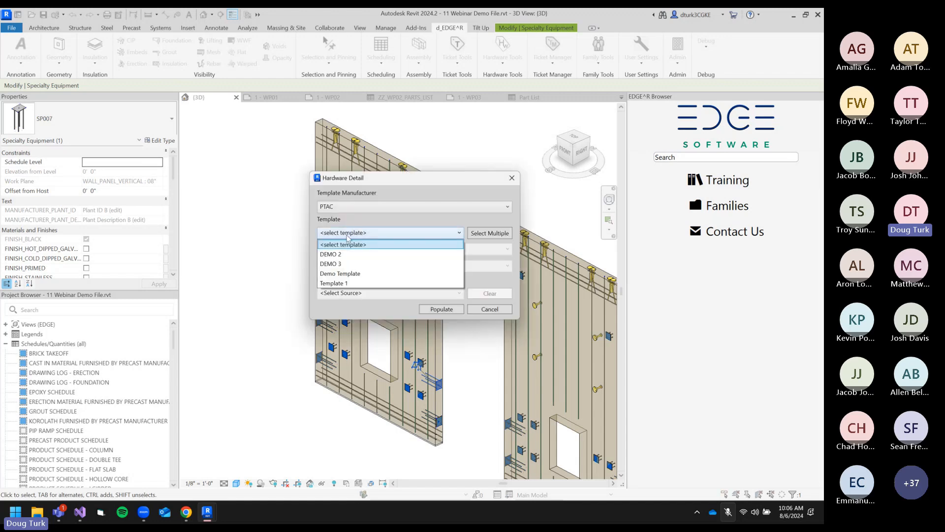
{"action": "left_click", "coordinate": [360, 211]}
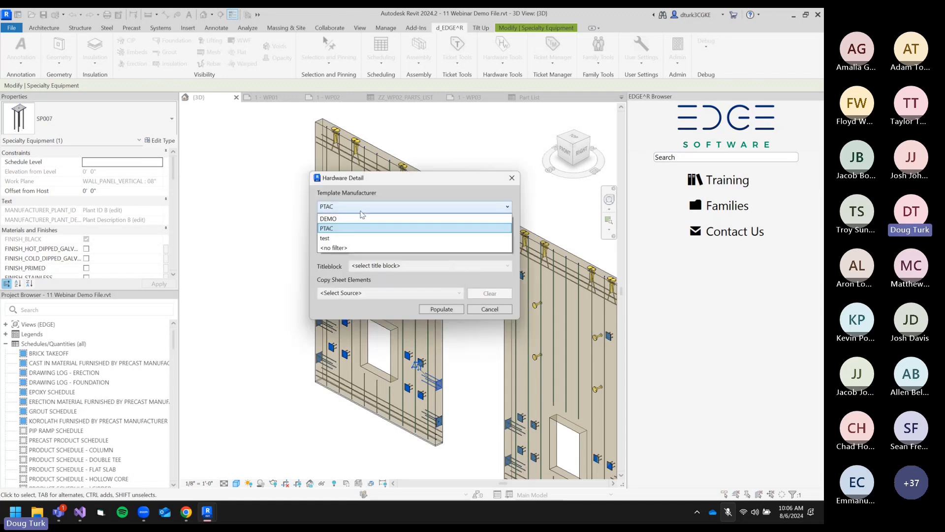
{"action": "left_click", "coordinate": [362, 219]}
{"action": "left_click", "coordinate": [342, 232]}
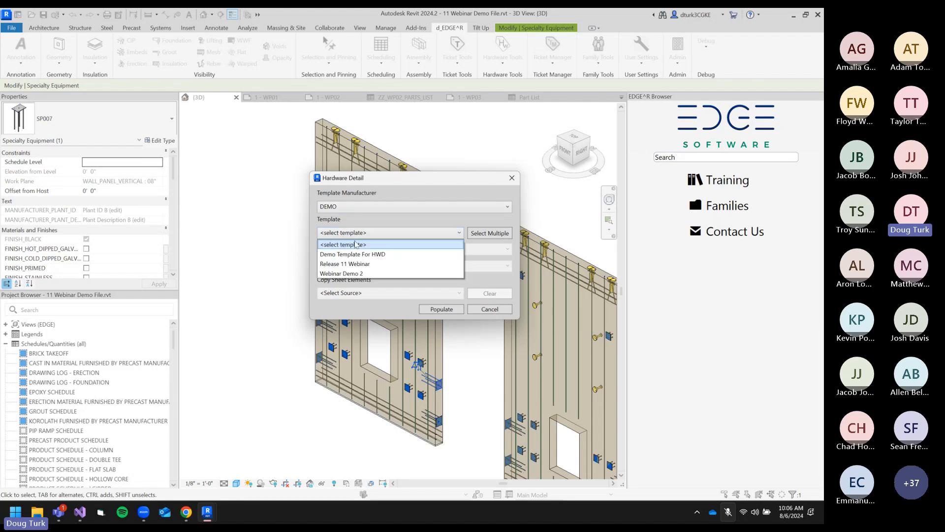
{"action": "left_click", "coordinate": [354, 273]}
{"action": "left_click", "coordinate": [445, 309]}
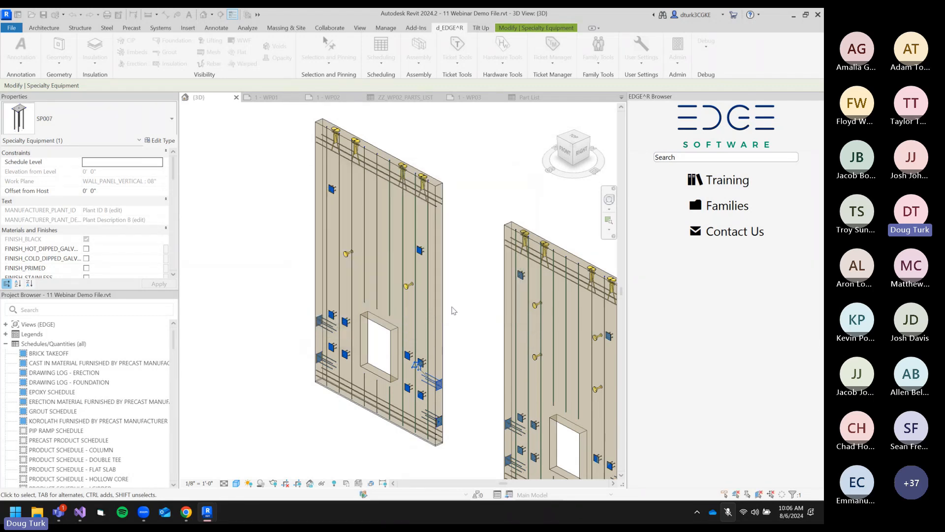
{"action": "left_click", "coordinate": [442, 297]}
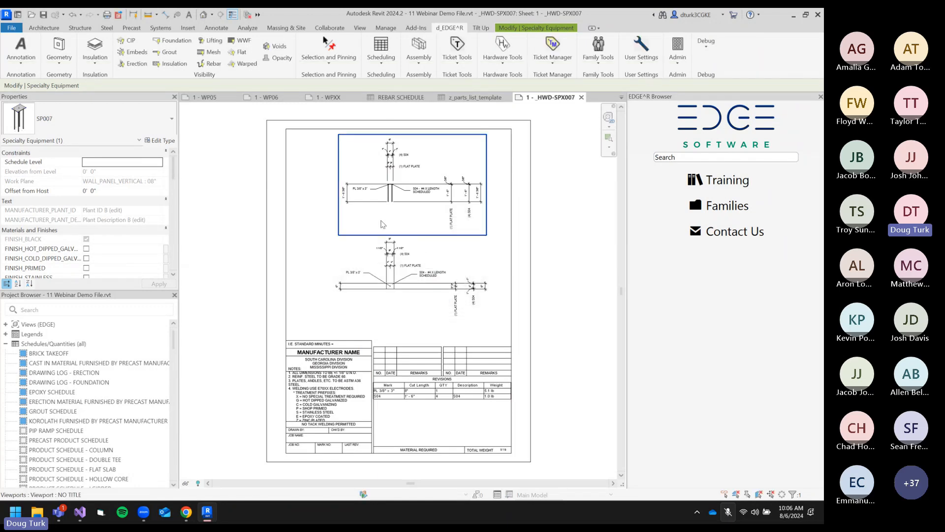
{"action": "left_click", "coordinate": [392, 268]}
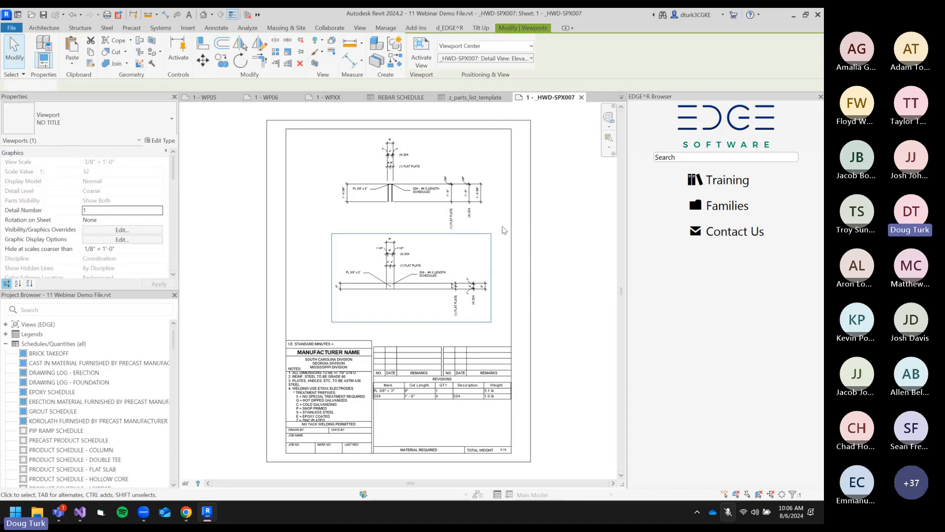
Clear the viewport selection on the sheet and open the Hardware Details section of the Ticket and Dimension Settings.
{"action": "scroll", "coordinate": [404, 271], "scroll_direction": "up", "scroll_amount": 3}
{"action": "scroll", "coordinate": [405, 271], "scroll_direction": "up", "scroll_amount": 2}
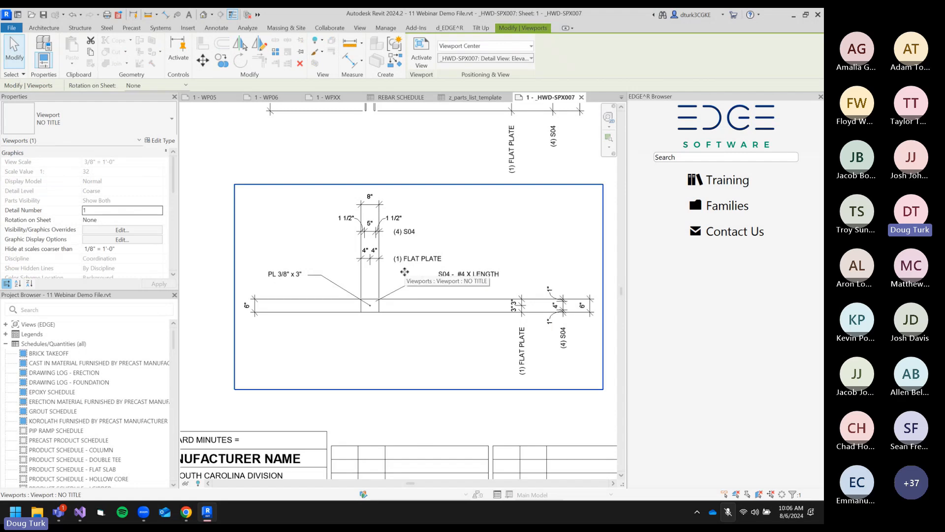
{"action": "middle_click_drag", "start_coordinate": [414, 277], "coordinate": [388, 367]}
{"action": "scroll", "coordinate": [386, 364], "scroll_direction": "down", "scroll_amount": 1}
{"action": "left_click", "coordinate": [549, 274]}
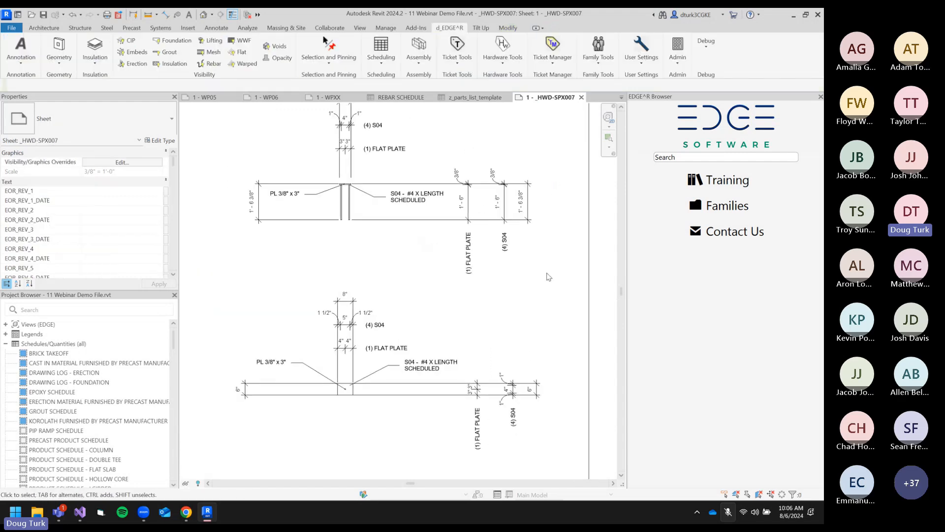
{"action": "left_click", "coordinate": [640, 58]}
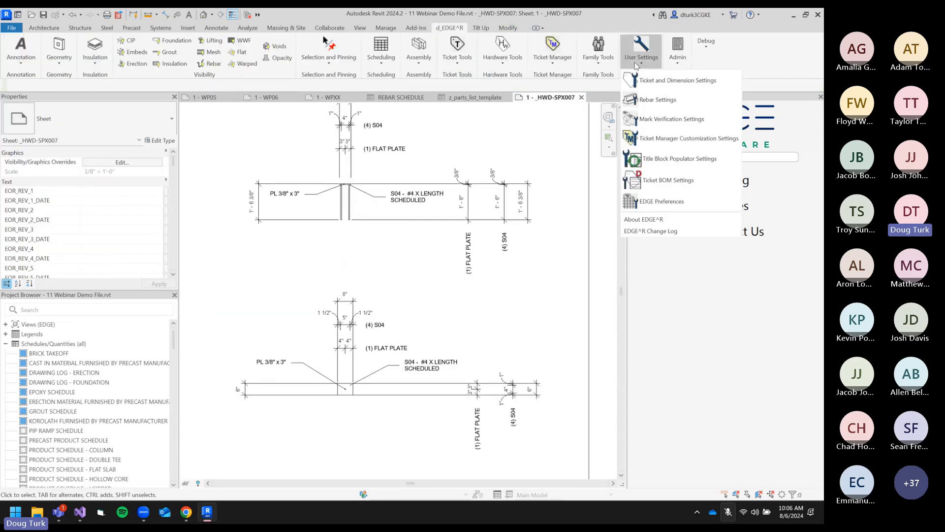
{"action": "left_click", "coordinate": [651, 81]}
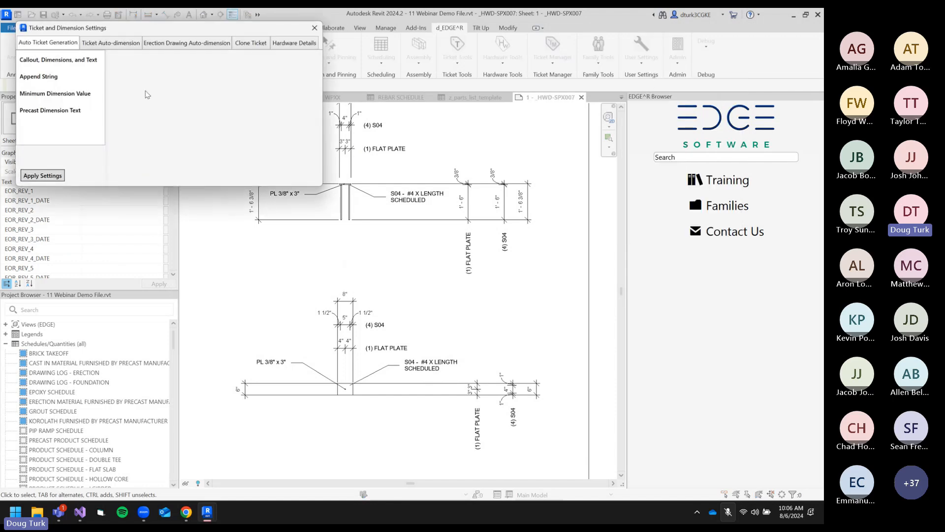
{"action": "left_click", "coordinate": [272, 44]}
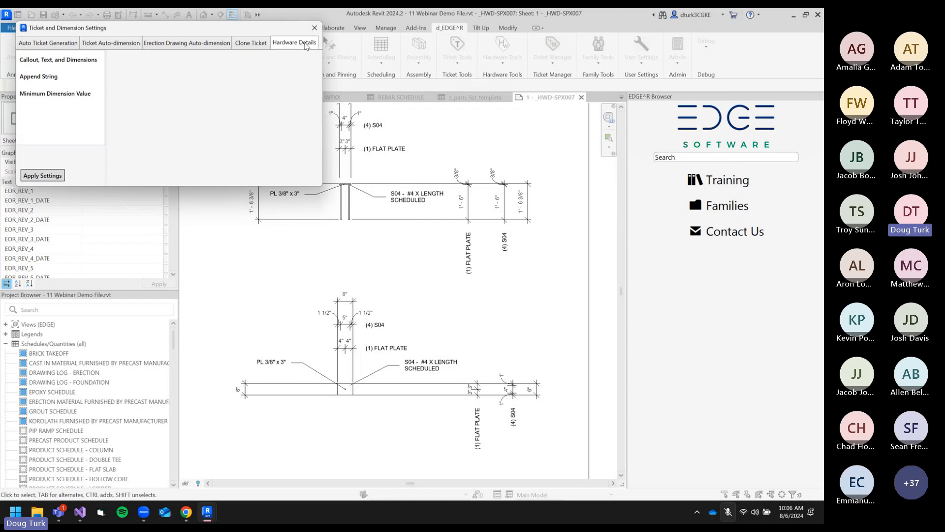
Review the hardware detail callout, text and dimension styles, append string and minimum dimension value, then close the settings unchanged.
{"action": "left_click", "coordinate": [59, 62]}
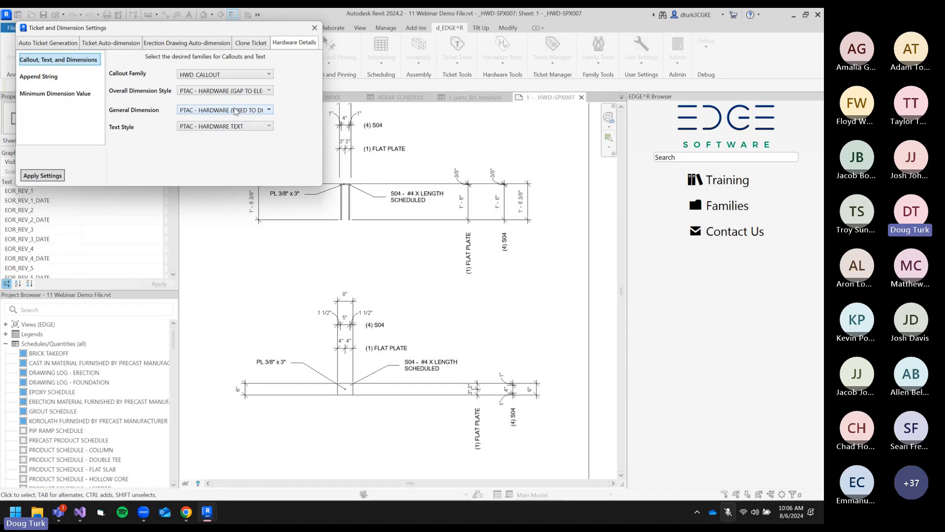
{"action": "left_click", "coordinate": [58, 77]}
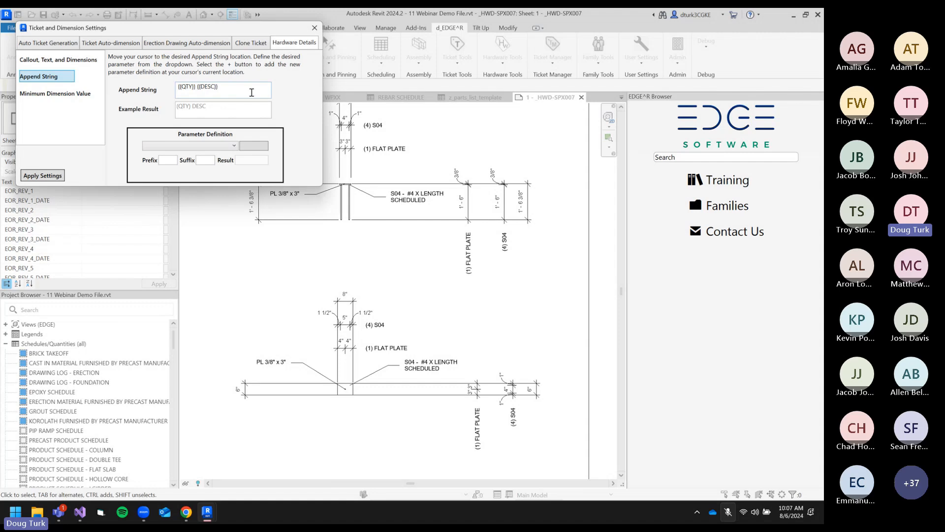
{"action": "left_click", "coordinate": [62, 94]}
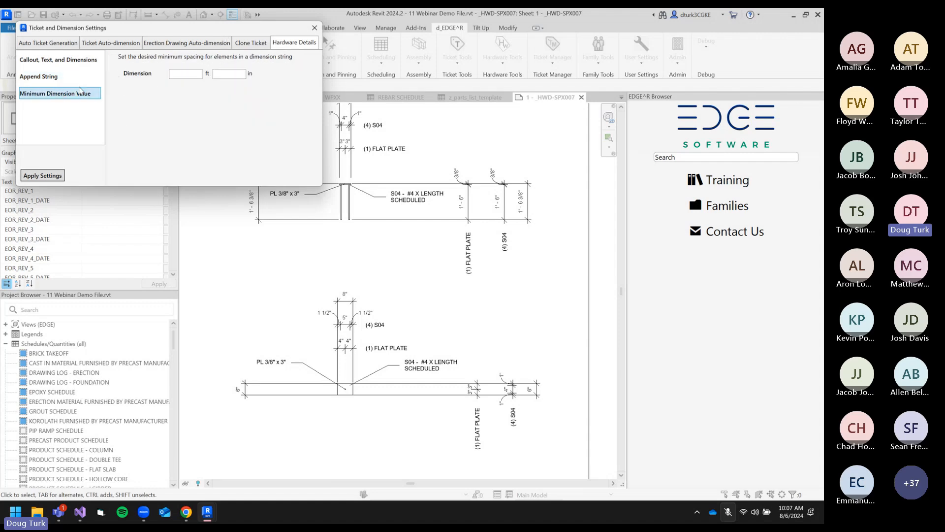
{"action": "left_click", "coordinate": [64, 60]}
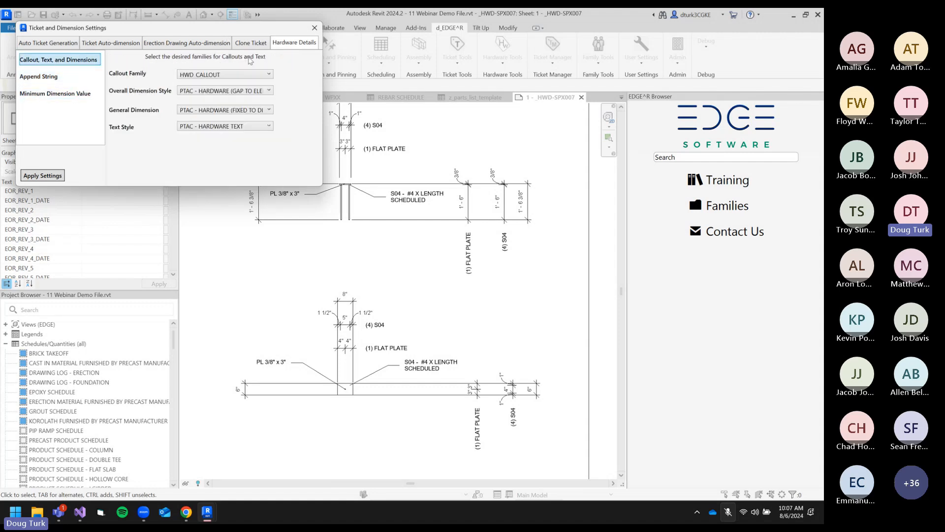
{"action": "left_click", "coordinate": [314, 28]}
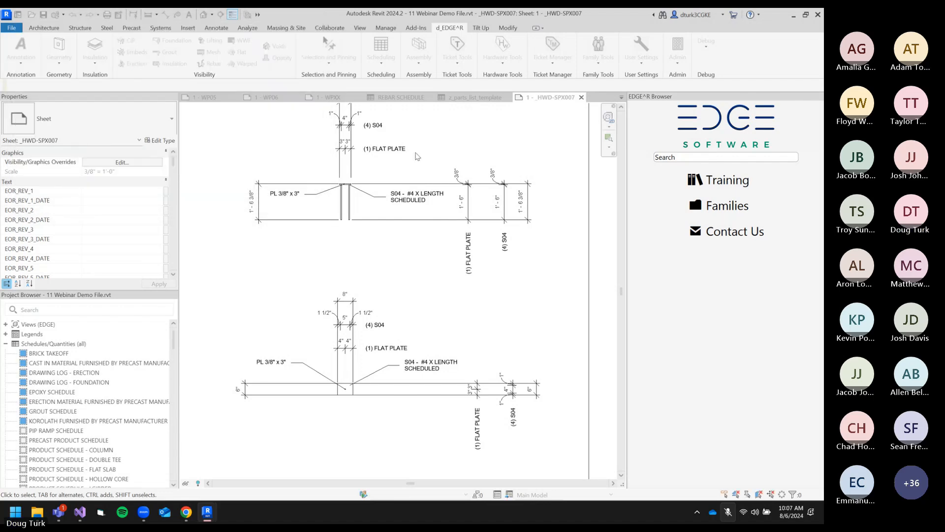
{"action": "scroll", "coordinate": [444, 384], "scroll_direction": "down", "scroll_amount": 2}
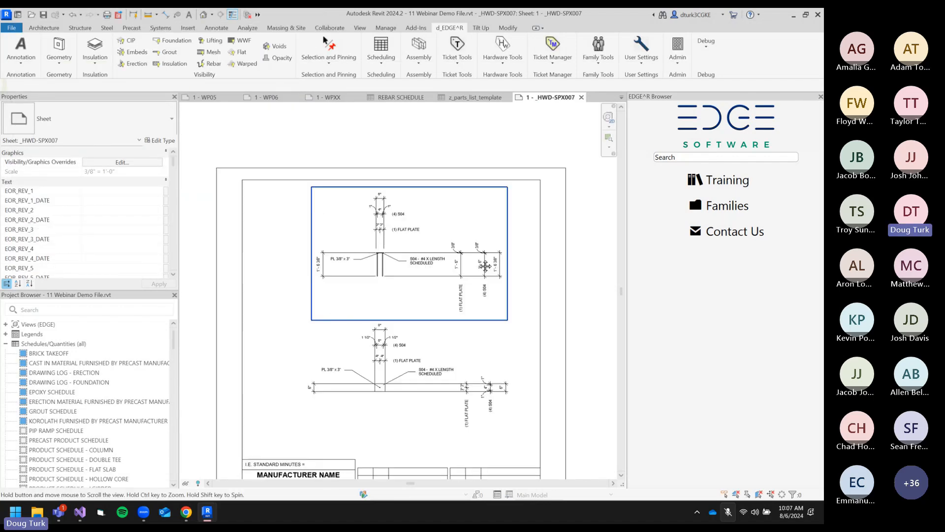
{"action": "middle_click_drag", "start_coordinate": [486, 266], "coordinate": [481, 268]}
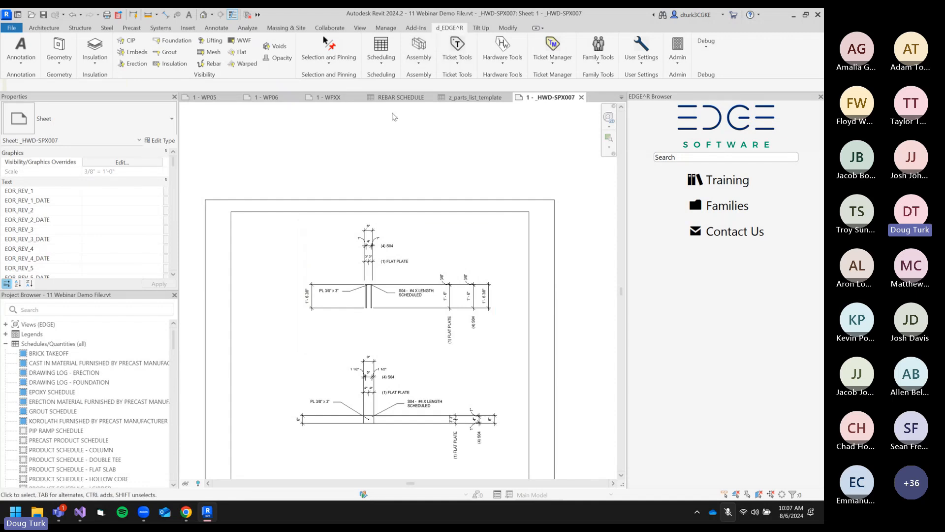
{"action": "double_click", "coordinate": [375, 296]}
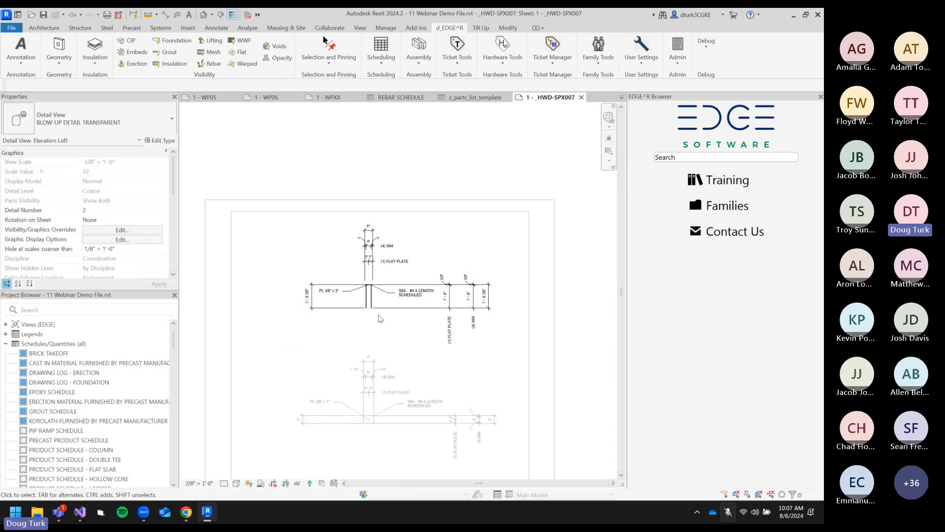
{"action": "left_click", "coordinate": [374, 290]}
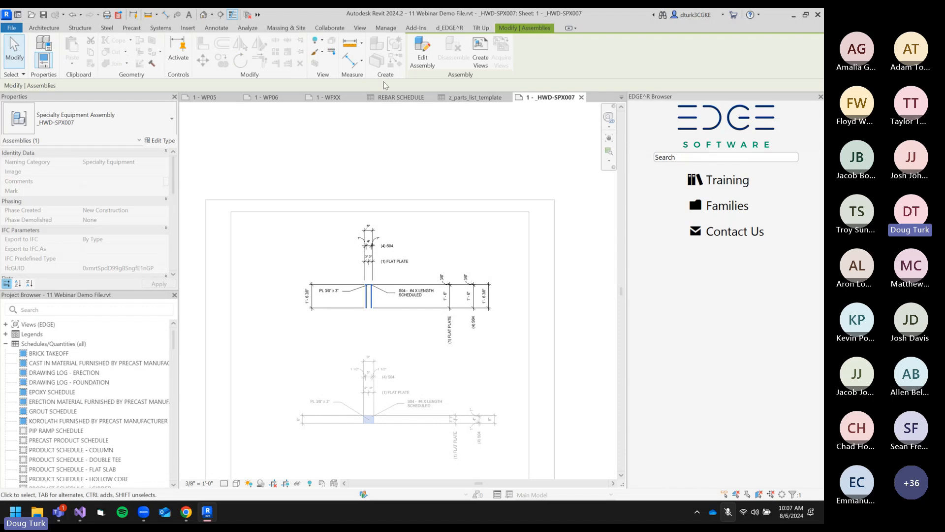
{"action": "key", "text": "Tab"}
{"action": "left_click", "coordinate": [373, 294]}
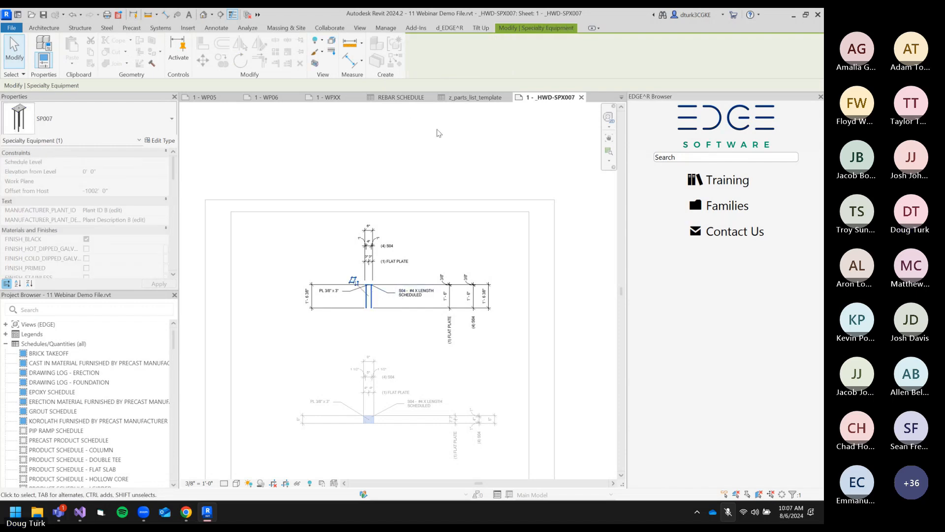
{"action": "double_click", "coordinate": [287, 190]}
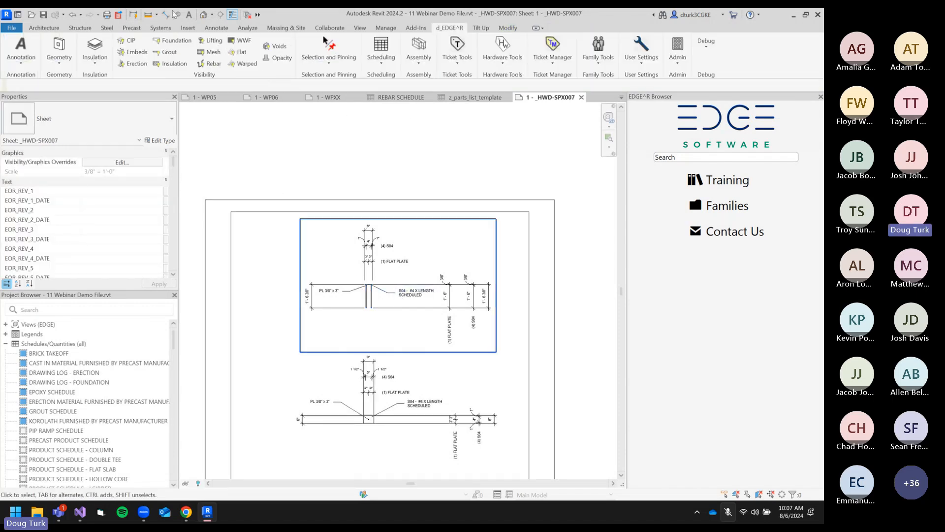
Return to the default 3D view and open the family of the SP007 plate at the wall panel's edge for editing.
{"action": "left_click", "coordinate": [199, 15]}
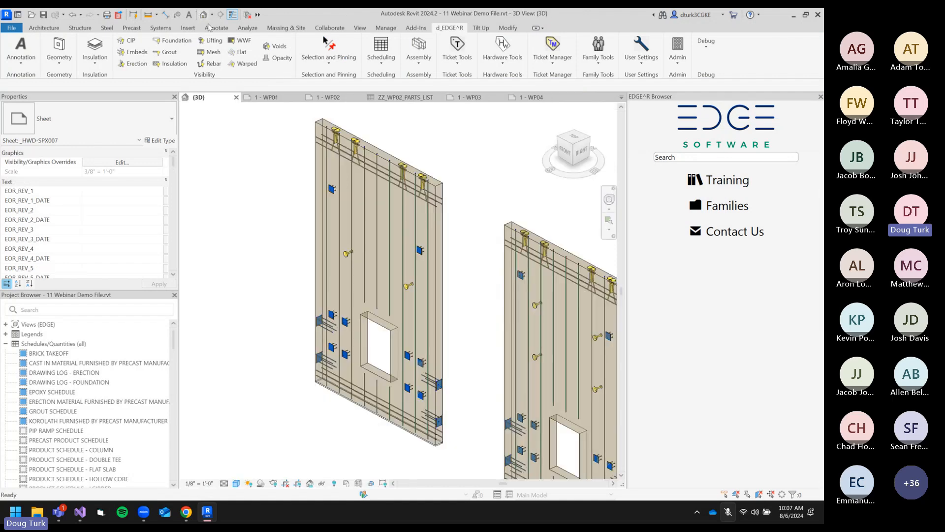
{"action": "left_click", "coordinate": [438, 385]}
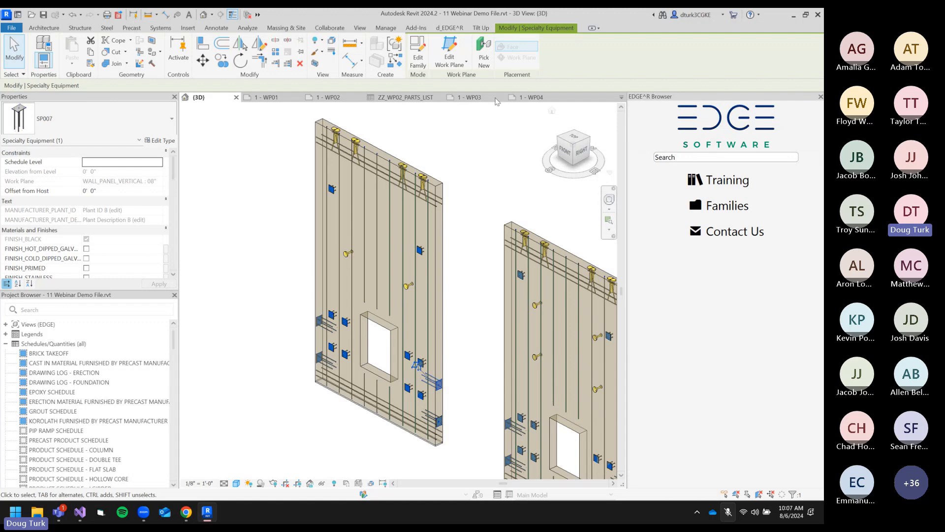
{"action": "left_click", "coordinate": [426, 54]}
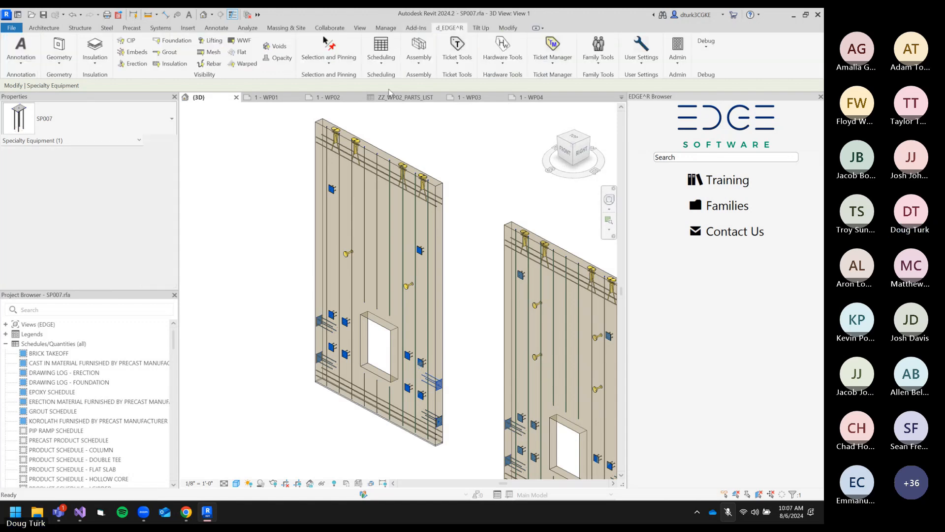
Open the nested FLAT PLATE family from SP007 and select a short line at the plate's far corner to inspect its subcategory.
{"action": "scroll", "coordinate": [496, 243], "scroll_direction": "up", "scroll_amount": 4}
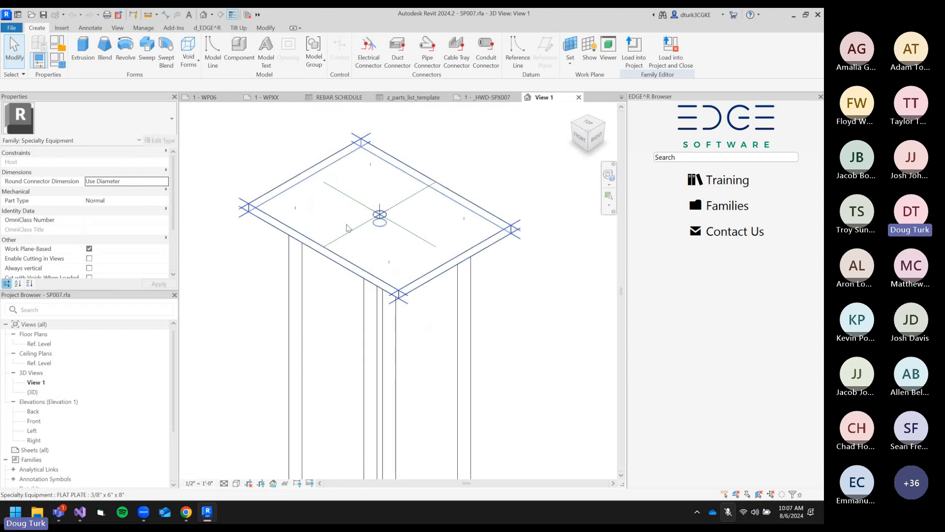
{"action": "left_click", "coordinate": [400, 225]}
{"action": "left_click", "coordinate": [412, 202]}
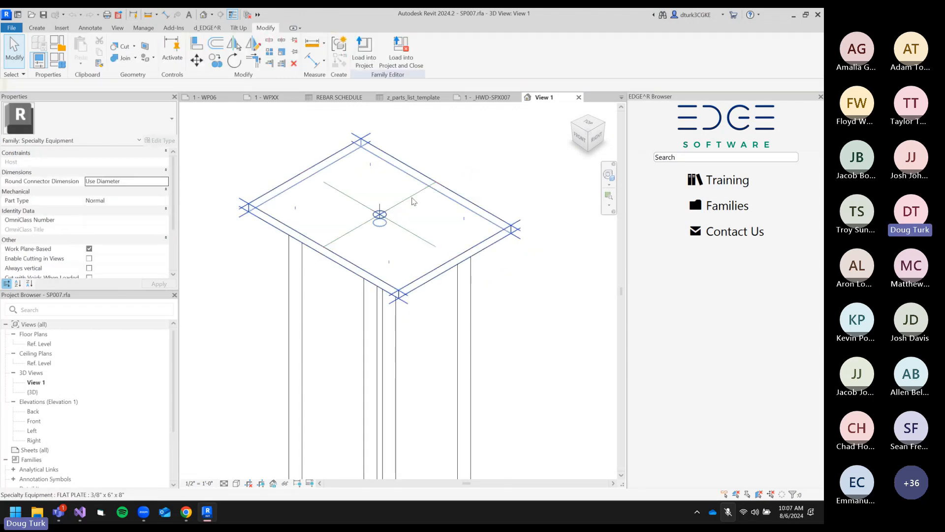
{"action": "left_click", "coordinate": [412, 201]}
{"action": "left_click", "coordinate": [463, 142]}
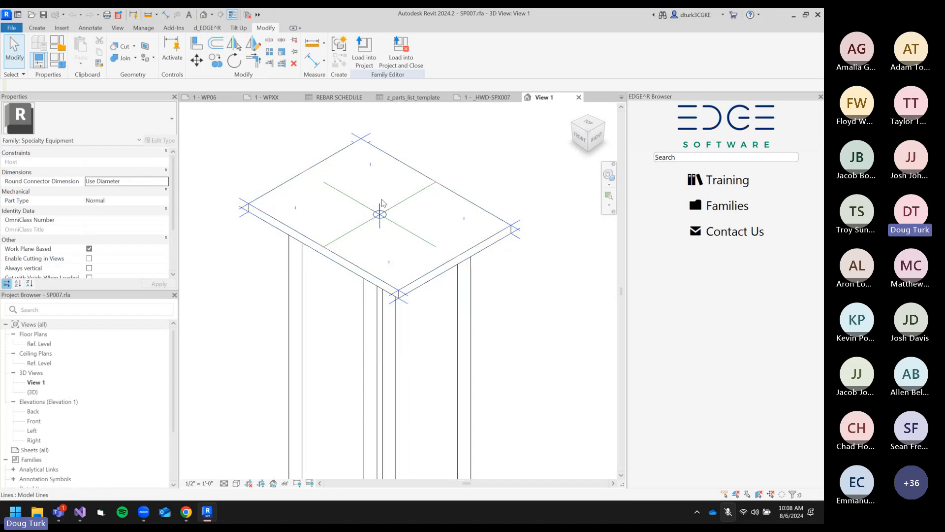
{"action": "left_click", "coordinate": [426, 246]}
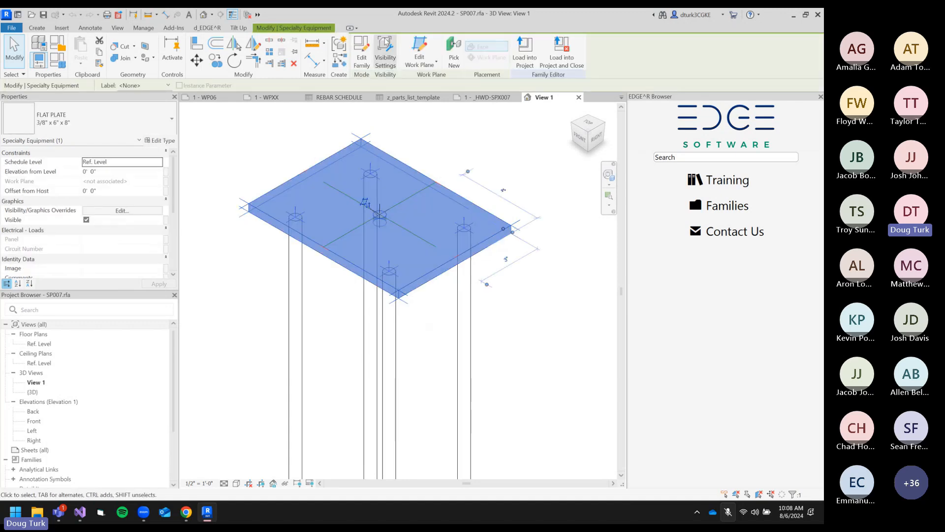
{"action": "left_click", "coordinate": [361, 54]}
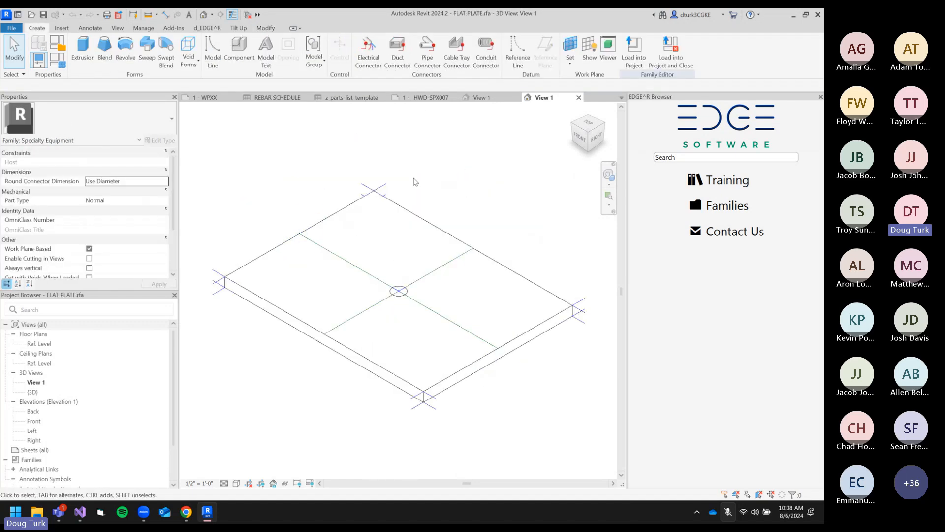
{"action": "left_click", "coordinate": [374, 190]}
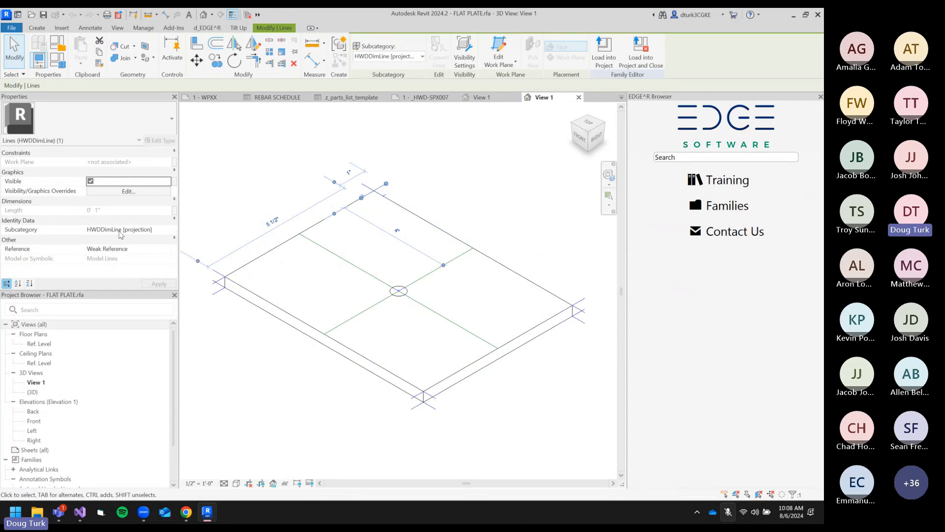
Switch back to the _HWD-SPX007 sheet, activate the upper elevation view and select the FLAT PLATE dimension string above the plate.
{"action": "left_click", "coordinate": [425, 97]}
{"action": "double_click", "coordinate": [397, 295]}
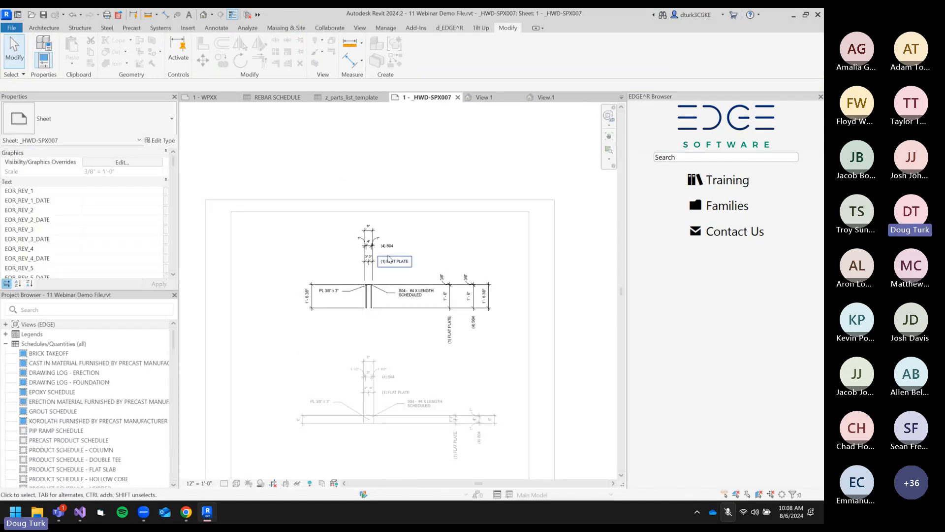
{"action": "scroll", "coordinate": [366, 263], "scroll_direction": "up", "scroll_amount": 5}
{"action": "left_click", "coordinate": [374, 256]}
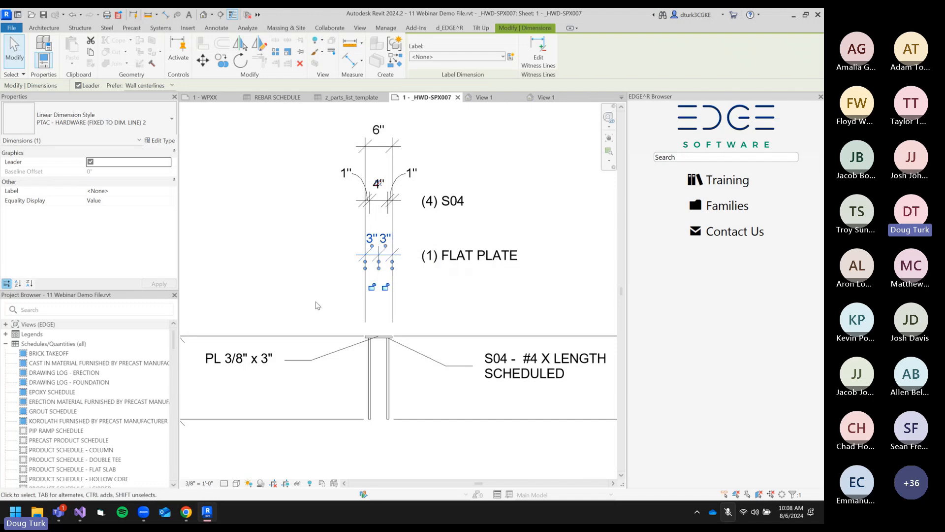
Return to the FLAT PLATE family and select the tiny vertical line at the plate's center to inspect its subcategory.
{"action": "left_click", "coordinate": [493, 100]}
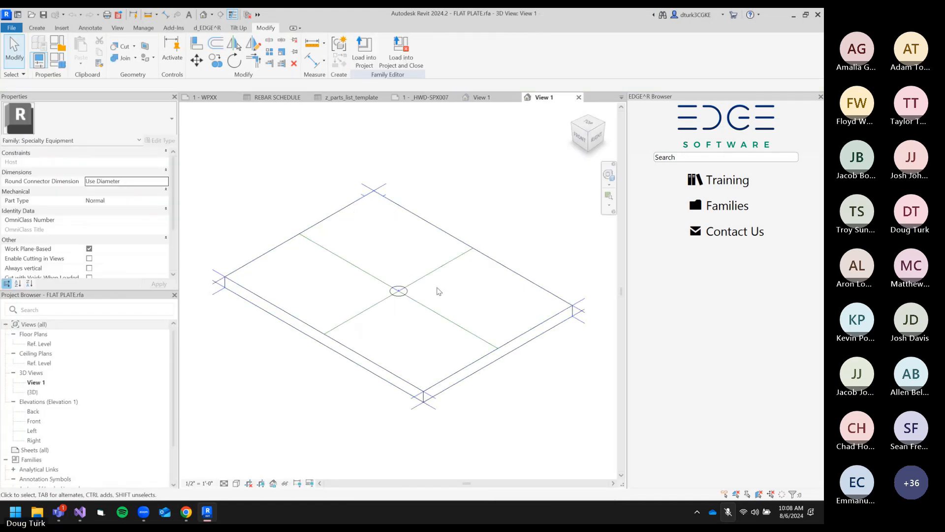
{"action": "scroll", "coordinate": [396, 288], "scroll_direction": "up", "scroll_amount": 5}
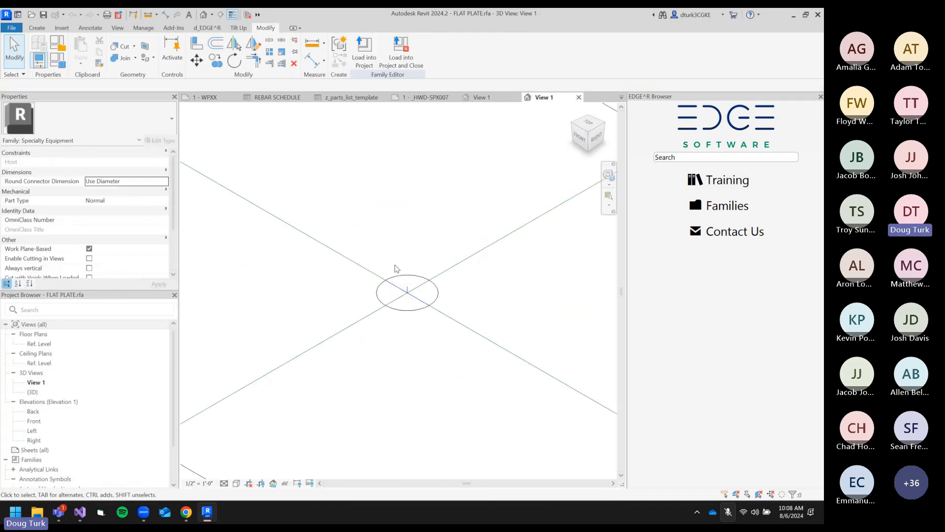
{"action": "left_click", "coordinate": [408, 291]}
{"action": "scroll", "coordinate": [400, 277], "scroll_direction": "down", "scroll_amount": 2}
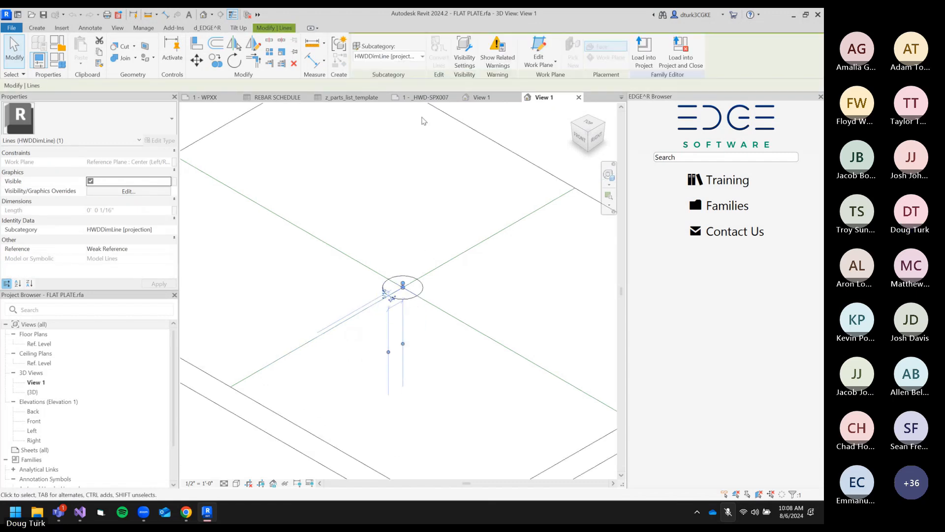
Go back to the _HWD-SPX007 sheet and examine the dimension strings and callouts in the upper elevation.
{"action": "left_click", "coordinate": [405, 101]}
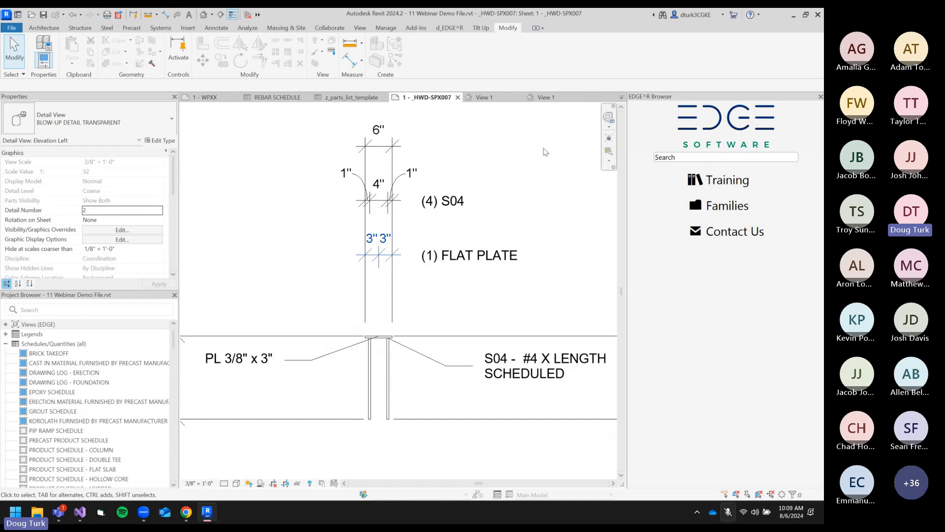
{"action": "scroll", "coordinate": [544, 149], "scroll_direction": "up", "scroll_amount": 1}
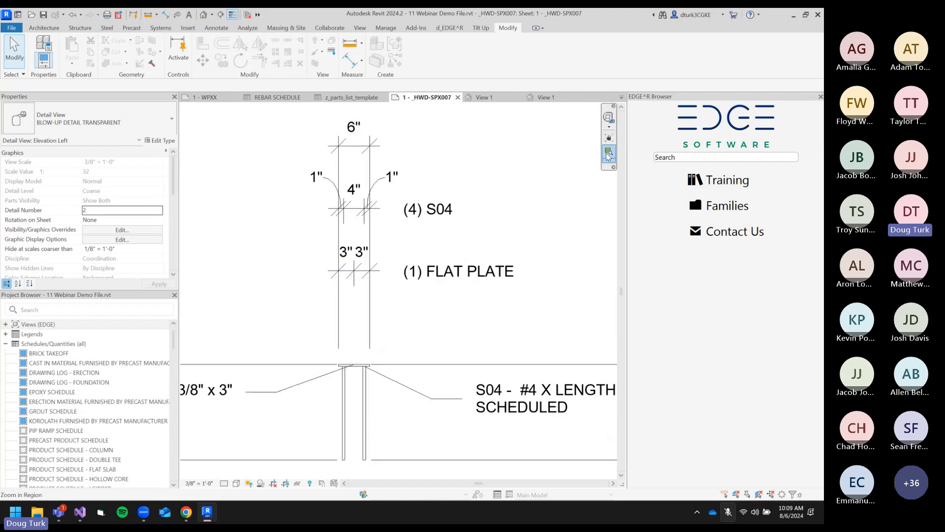
{"action": "scroll", "coordinate": [548, 187], "scroll_direction": "down", "scroll_amount": 1}
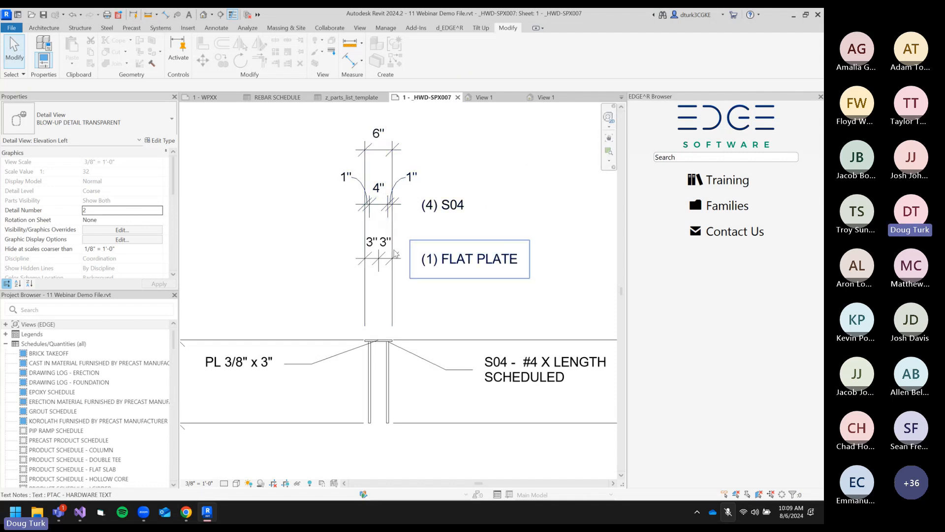
{"action": "middle_click_drag", "start_coordinate": [400, 381], "coordinate": [413, 323]}
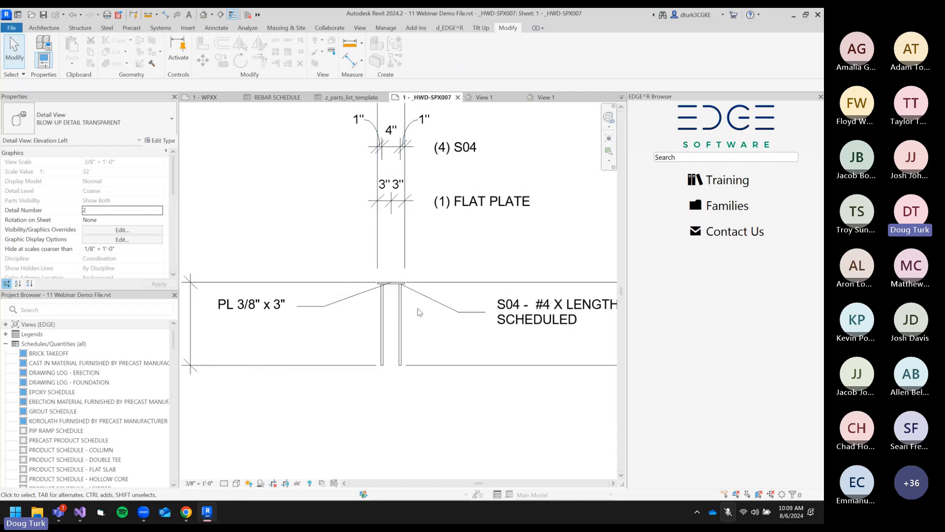
{"action": "scroll", "coordinate": [429, 333], "scroll_direction": "down", "scroll_amount": 2}
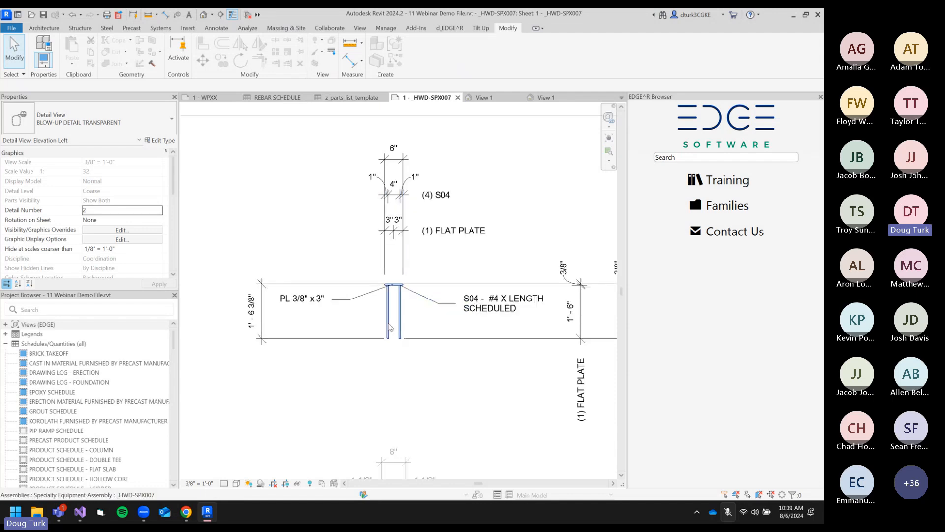
Switch to the SP007 family's 3D view and select the short line on the plate's front-right edge to inspect its subcategory.
{"action": "middle_click_drag", "start_coordinate": [392, 291], "coordinate": [327, 323]}
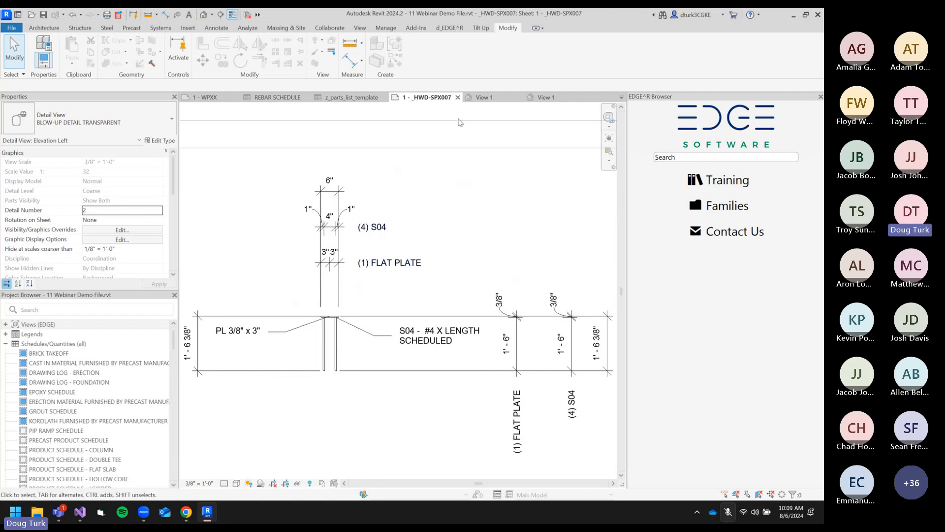
{"action": "left_click", "coordinate": [480, 98]}
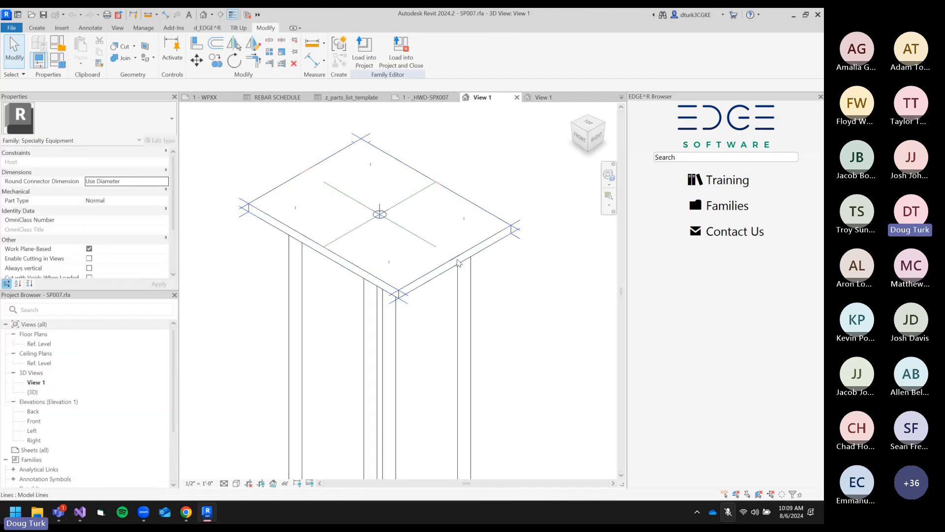
{"action": "left_click", "coordinate": [459, 261]}
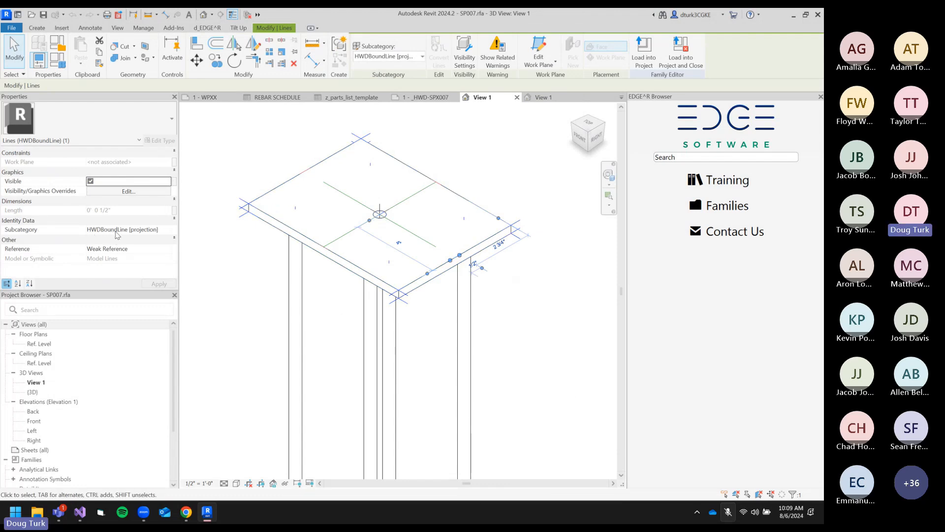
Select all instances of the HWDBoundLine in the entire project and temporarily isolate them in the SP007 3D view.
{"action": "right_click", "coordinate": [563, 300]}
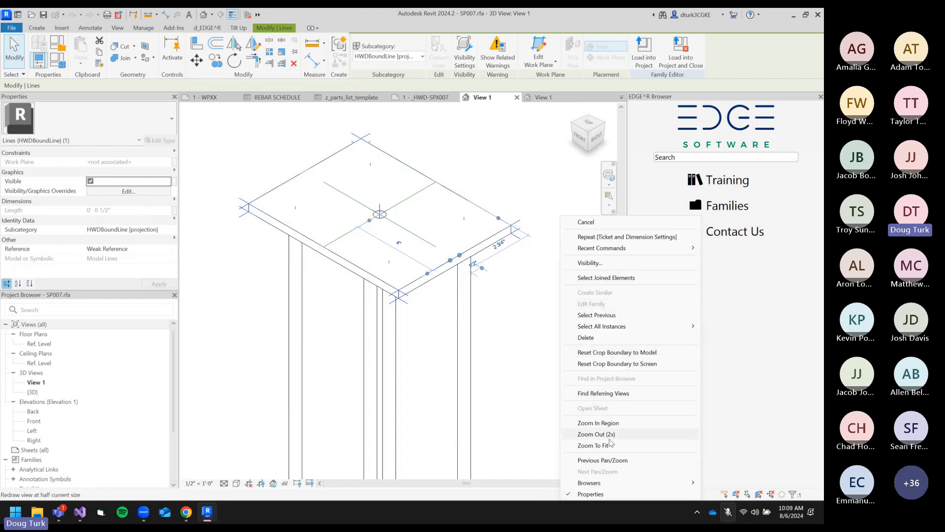
{"action": "mouse_move", "coordinate": [649, 326]}
{"action": "left_click", "coordinate": [492, 339]}
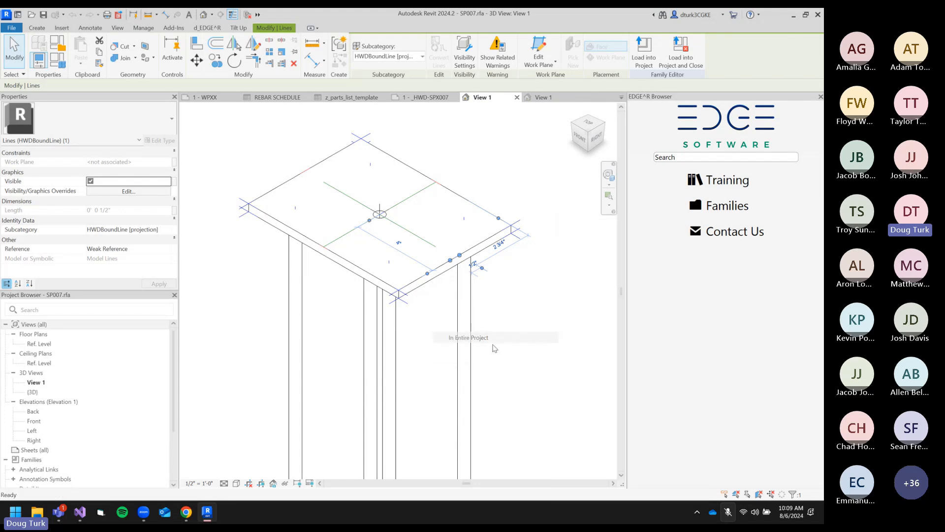
{"action": "key", "text": "h"}
{"action": "key", "text": "i"}
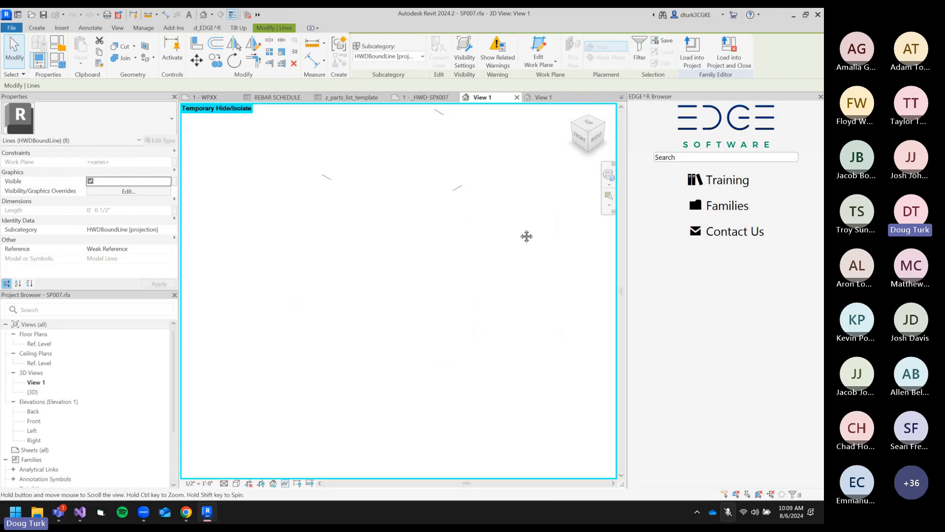
{"action": "scroll", "coordinate": [497, 211], "scroll_direction": "down", "scroll_amount": 1}
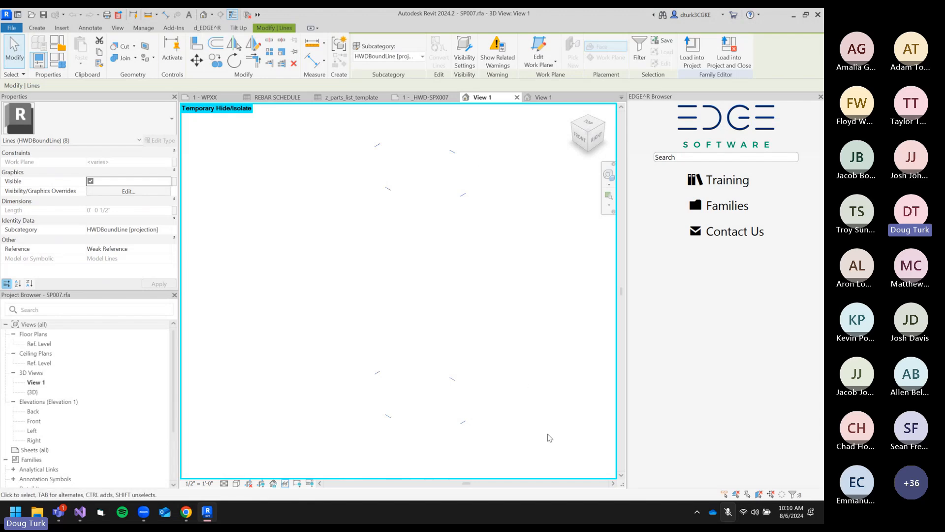
Return to the _HWD-SPX007 sheet and select the overall width and overall height dimensions of the upper elevation in turn.
{"action": "left_click", "coordinate": [399, 97]}
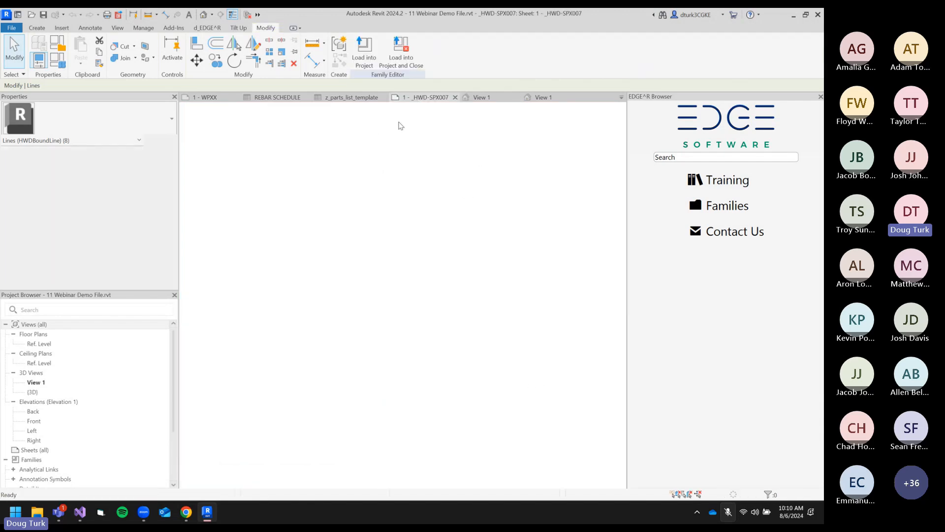
{"action": "left_click", "coordinate": [341, 240]}
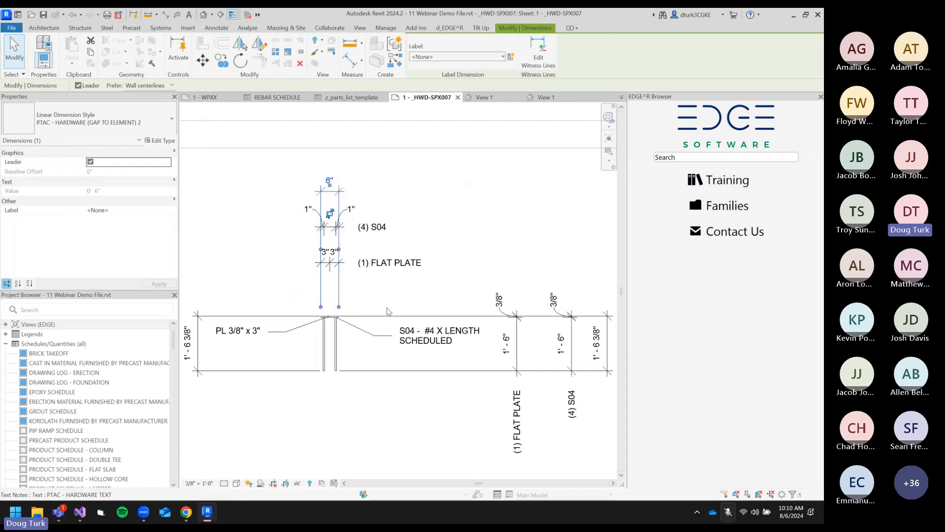
{"action": "middle_click_drag", "start_coordinate": [470, 358], "coordinate": [389, 332]}
{"action": "left_click", "coordinate": [526, 309]}
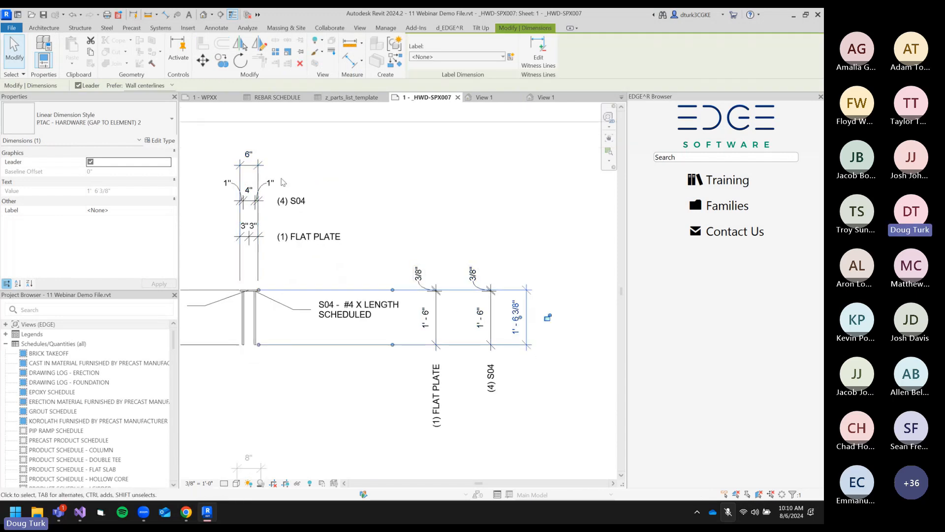
{"action": "left_click", "coordinate": [258, 173]}
{"action": "scroll", "coordinate": [336, 295], "scroll_direction": "down", "scroll_amount": 1}
{"action": "middle_click_drag", "start_coordinate": [276, 324], "coordinate": [469, 345]}
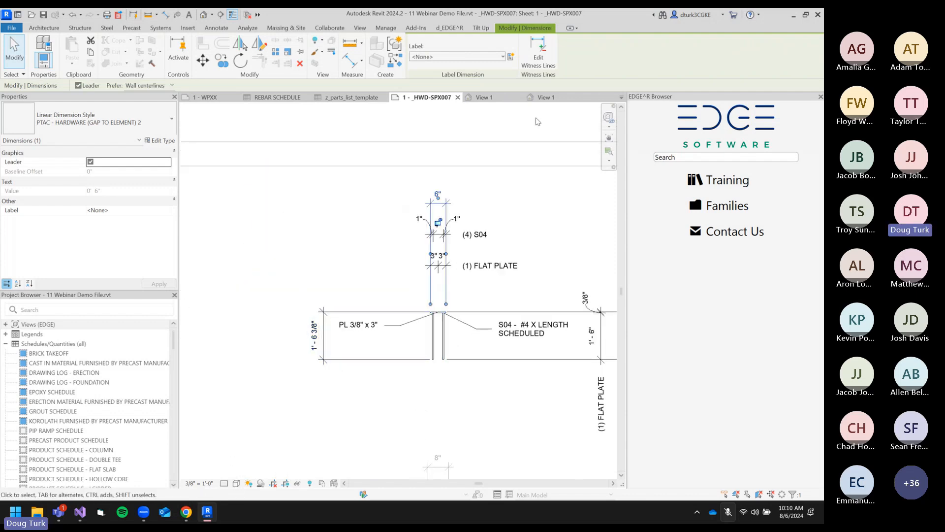
Go back to the SP007 family, reset the temporary isolation and select the short bound line on the plate's front-left edge.
{"action": "left_click", "coordinate": [487, 98]}
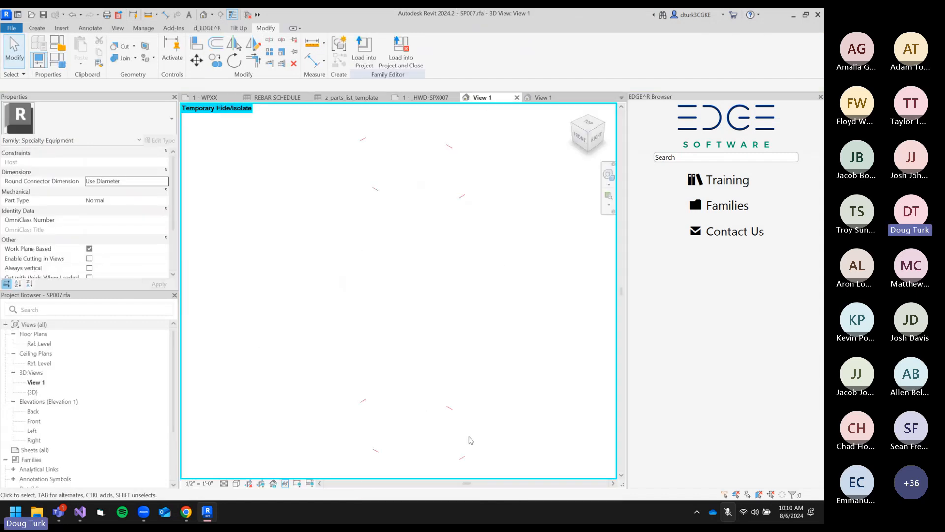
{"action": "left_click", "coordinate": [286, 484]}
{"action": "left_click", "coordinate": [315, 473]}
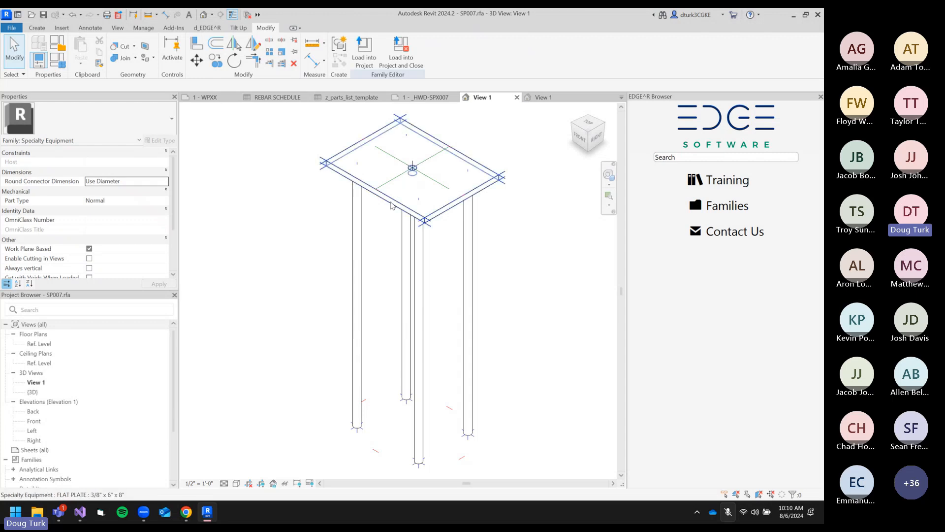
{"action": "left_click", "coordinate": [377, 190]}
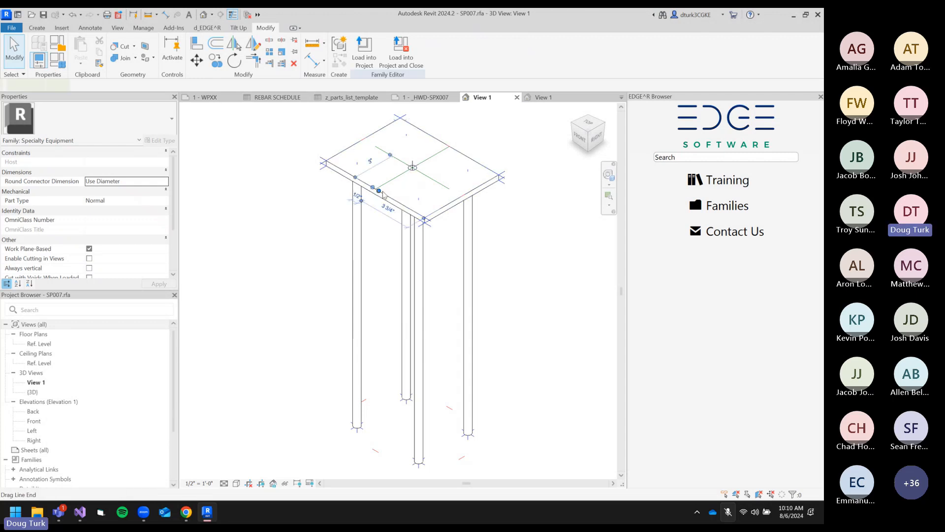
{"action": "left_click", "coordinate": [515, 236]}
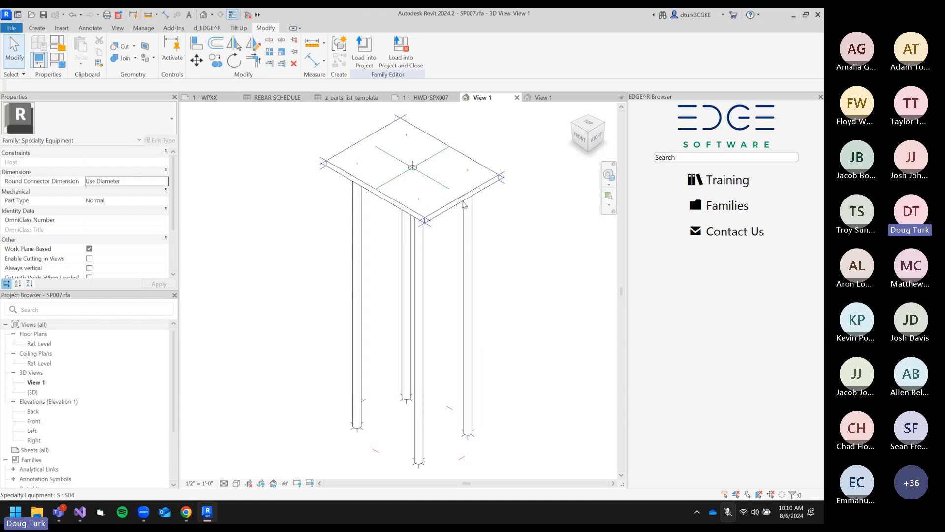
Switch to the _HWD-SPX007 sheet and open the HWD-View Template assigned to the Elevation Left view.
{"action": "left_click", "coordinate": [423, 98]}
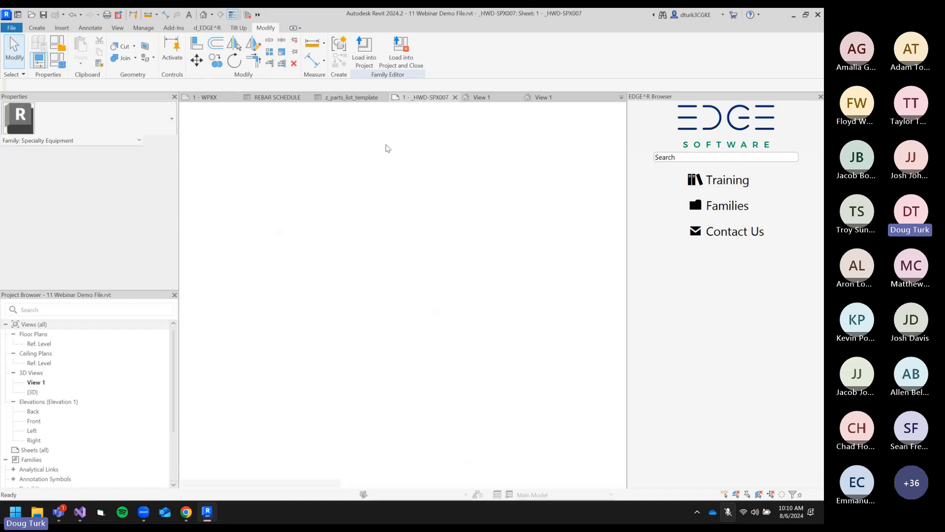
{"action": "scroll", "coordinate": [423, 296], "scroll_direction": "down", "scroll_amount": 4}
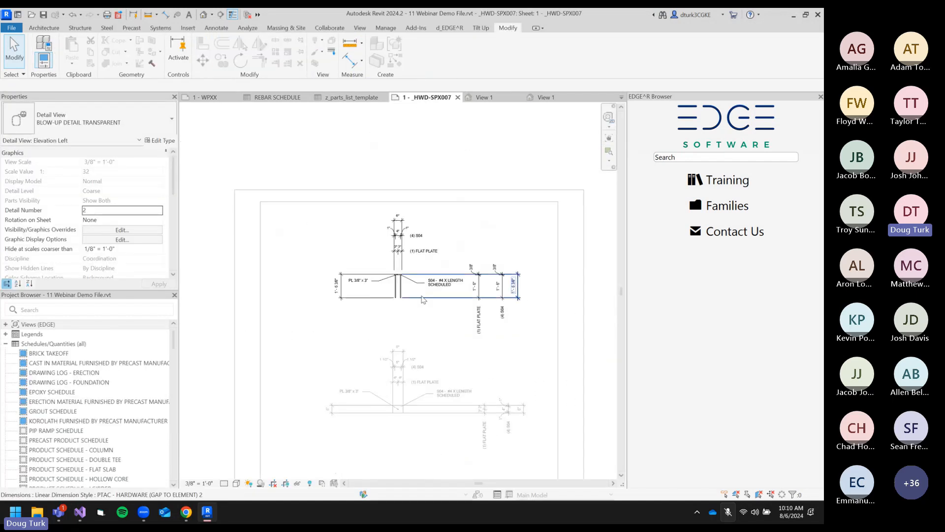
{"action": "scroll", "coordinate": [150, 242], "scroll_direction": "down", "scroll_amount": 5}
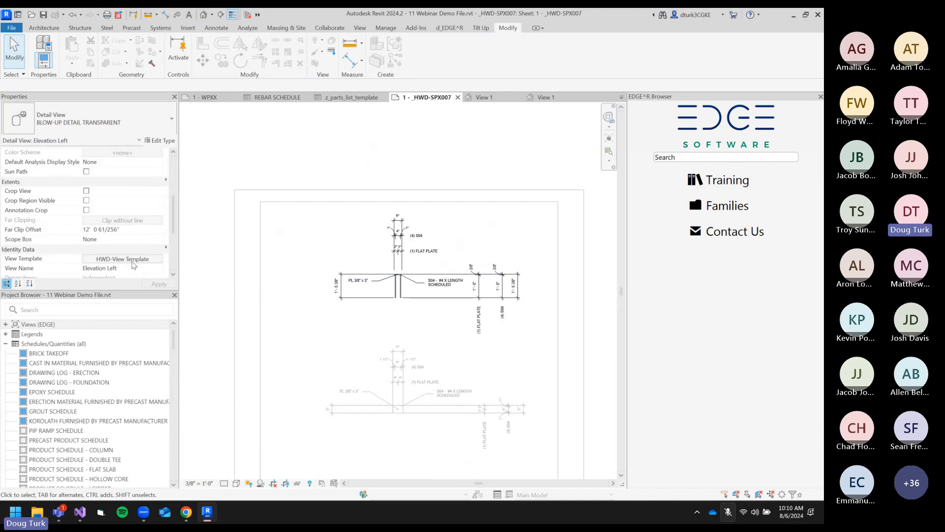
{"action": "left_click", "coordinate": [108, 259]}
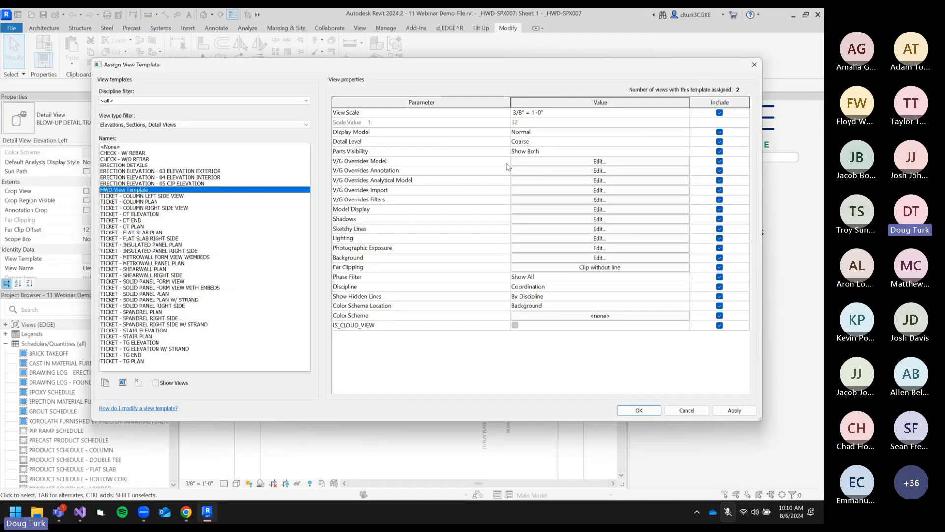
Inspect the Specialty Equipment subcategories in the template's model visibility overrides, close both dialogs unchanged and deactivate the elevation view.
{"action": "left_click", "coordinate": [535, 161]}
{"action": "scroll", "coordinate": [89, 270], "scroll_direction": "down", "scroll_amount": 15}
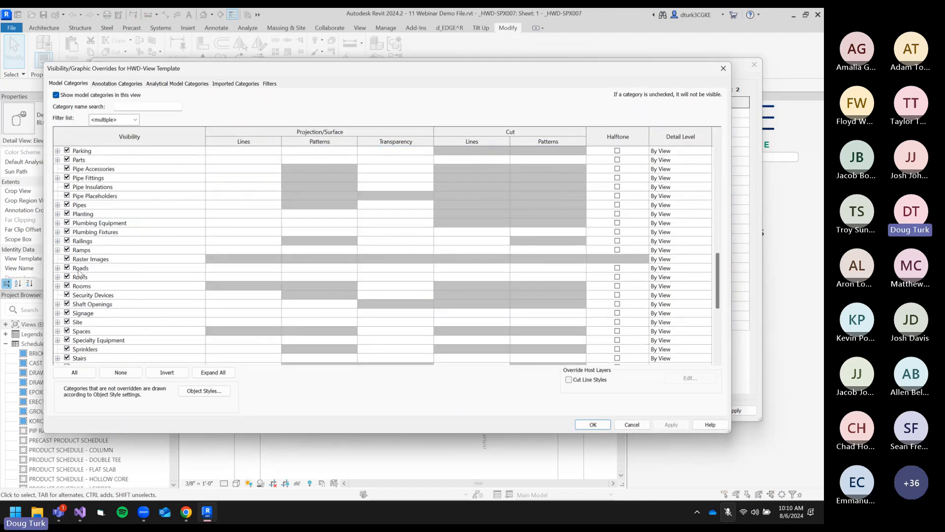
{"action": "left_click", "coordinate": [57, 339]}
{"action": "scroll", "coordinate": [149, 298], "scroll_direction": "down", "scroll_amount": 1}
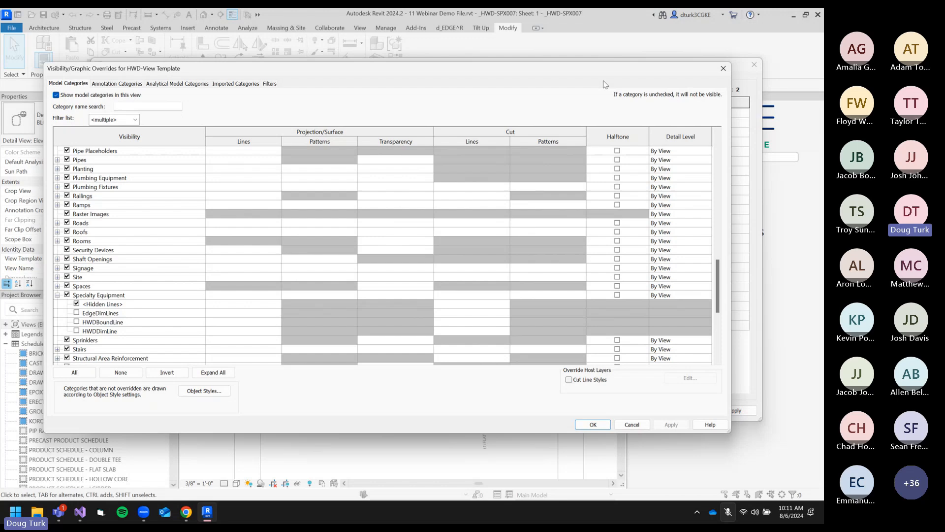
{"action": "left_click", "coordinate": [723, 68]}
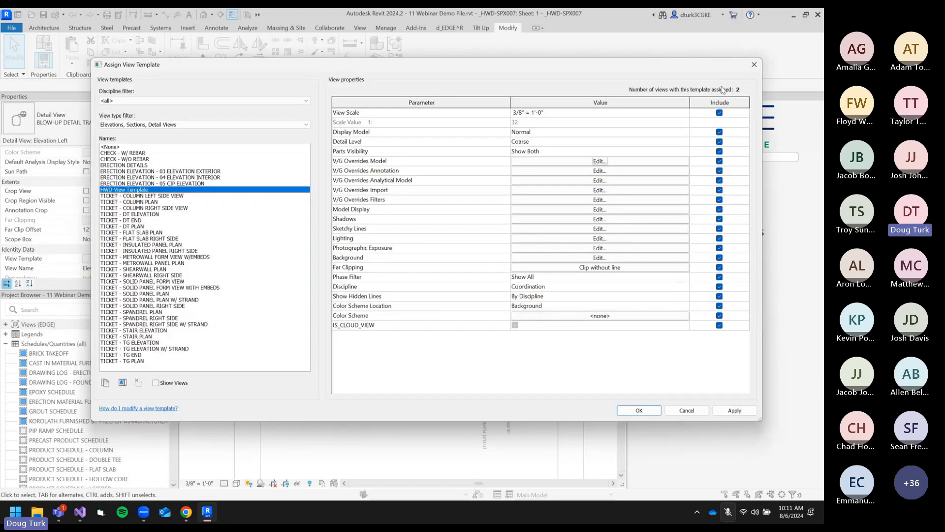
{"action": "left_click", "coordinate": [754, 65]}
{"action": "left_click", "coordinate": [335, 140]}
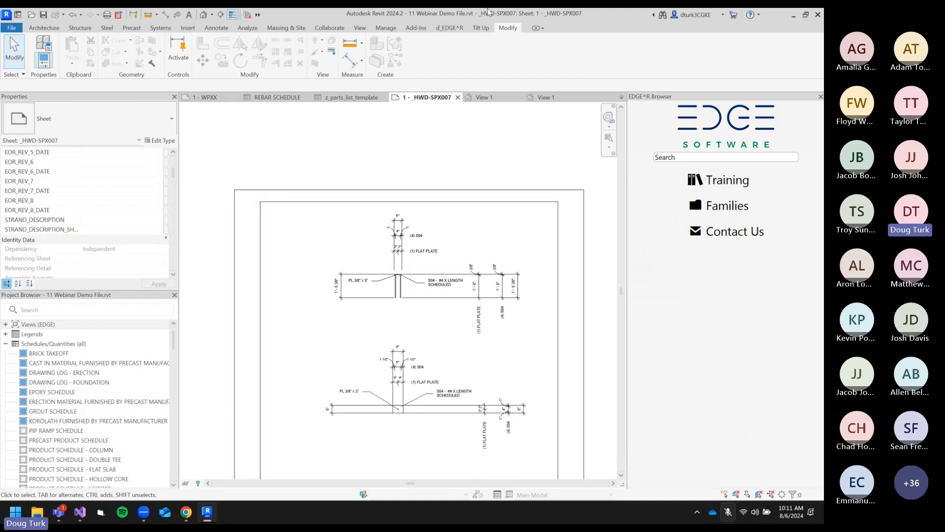
Switch to the FLAT PLATE family and open its family types to inspect the Material parameter.
{"action": "left_click", "coordinate": [557, 98]}
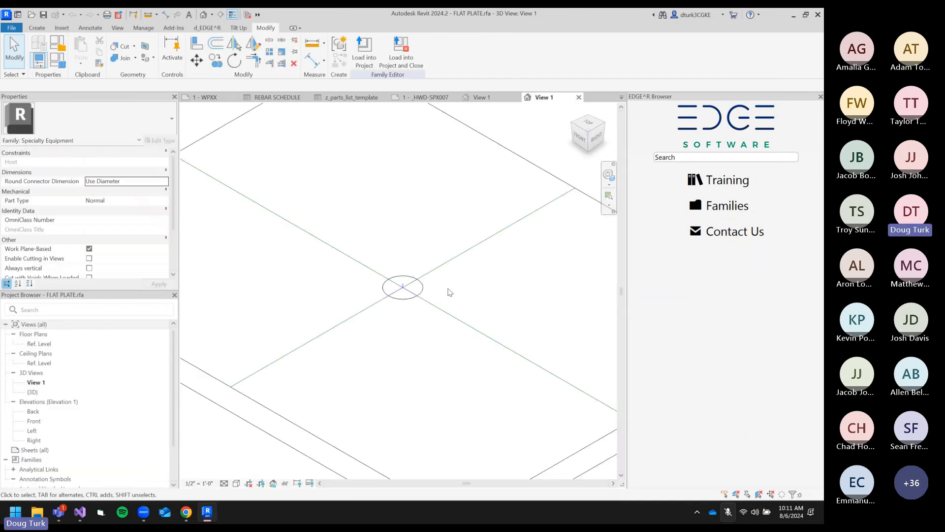
{"action": "scroll", "coordinate": [118, 248], "scroll_direction": "down", "scroll_amount": 3}
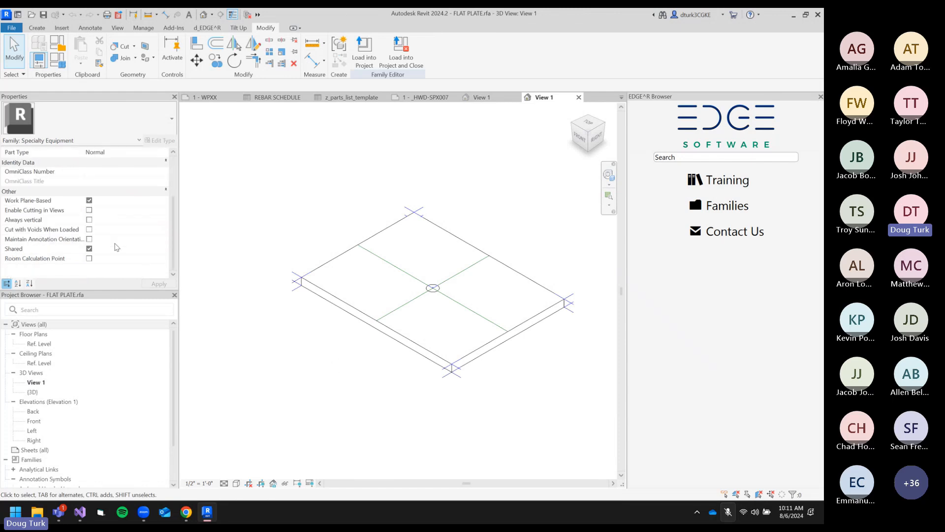
{"action": "scroll", "coordinate": [95, 233], "scroll_direction": "up", "scroll_amount": 3}
{"action": "left_click", "coordinate": [58, 59]}
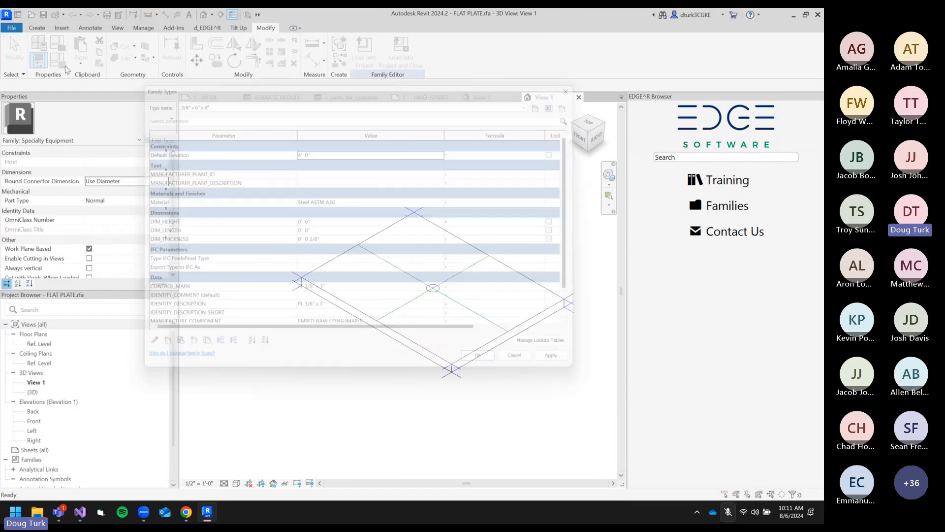
{"action": "left_click", "coordinate": [350, 201]}
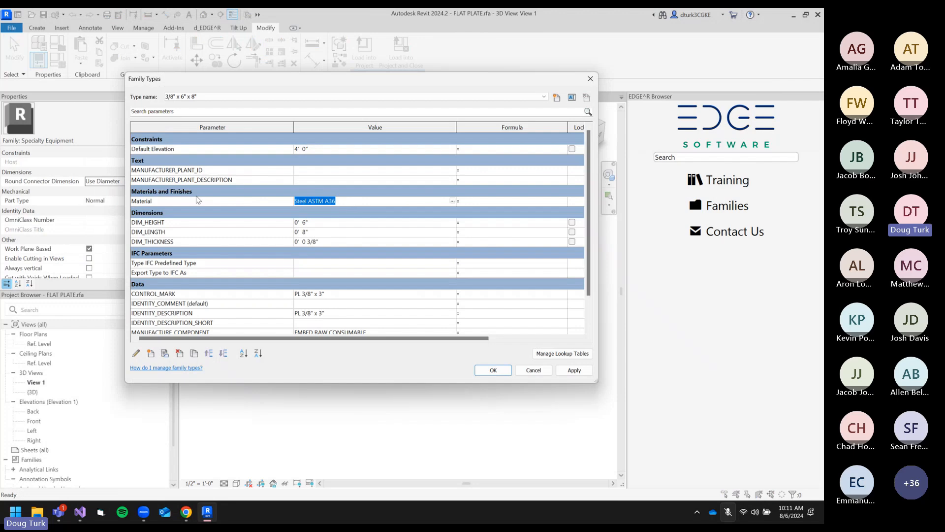
{"action": "left_click_drag", "start_coordinate": [352, 202], "coordinate": [134, 202]}
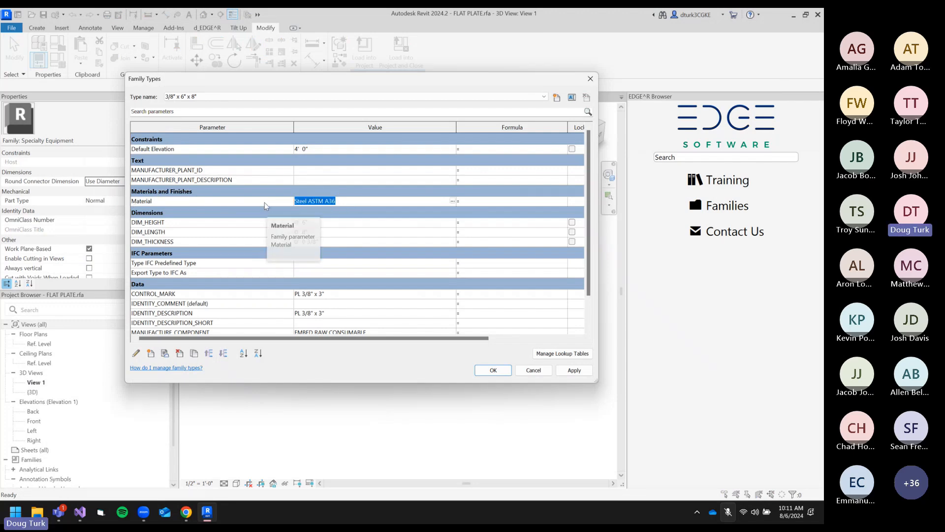
Open the Steel ASTM A36 material, examine the density among its mechanical properties and cancel without changes.
{"action": "left_click", "coordinate": [452, 200]}
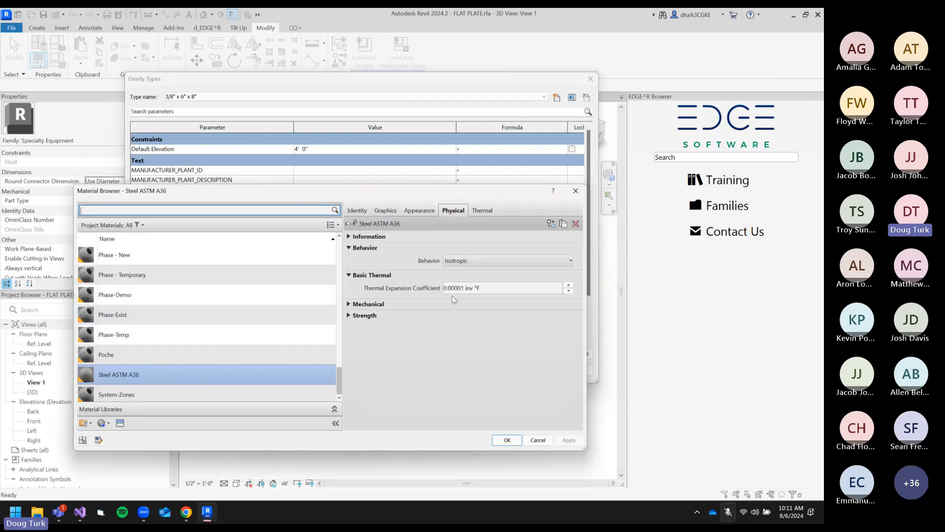
{"action": "left_click", "coordinate": [354, 305]}
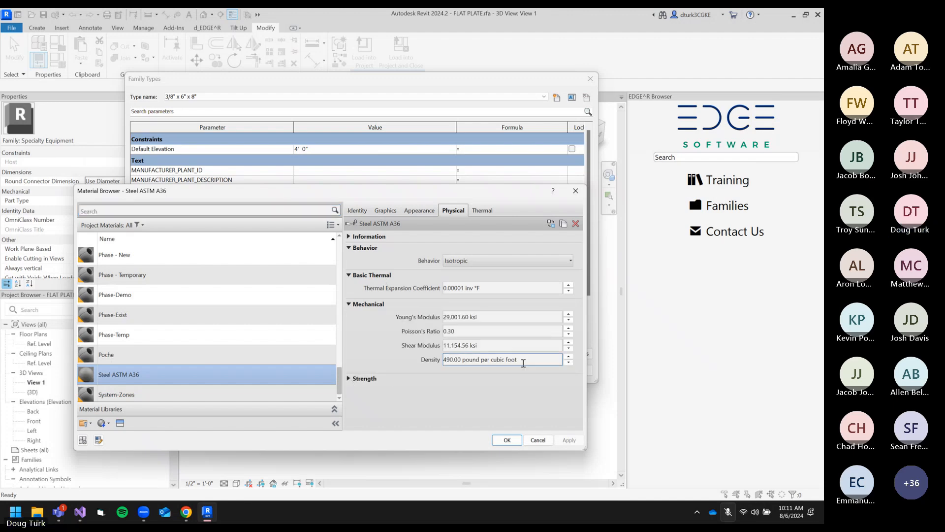
{"action": "left_click", "coordinate": [522, 359]}
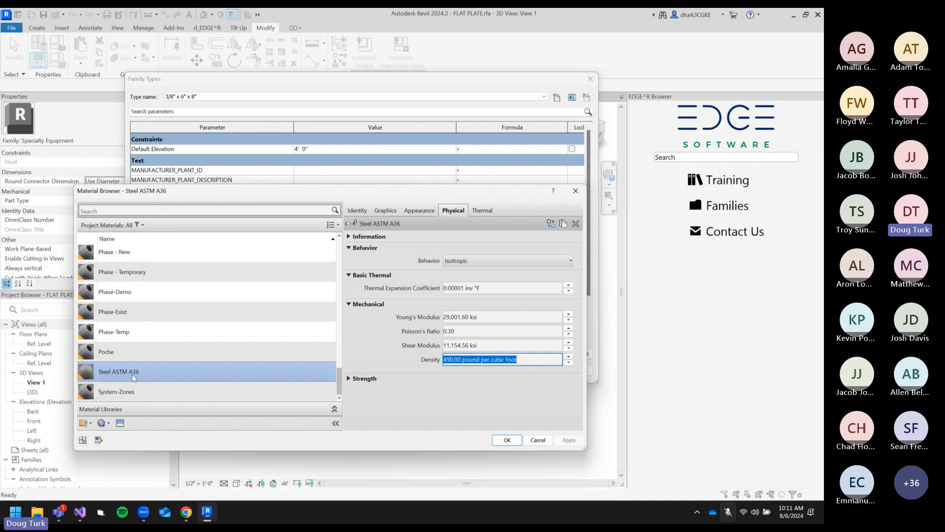
{"action": "double_click", "coordinate": [446, 359]}
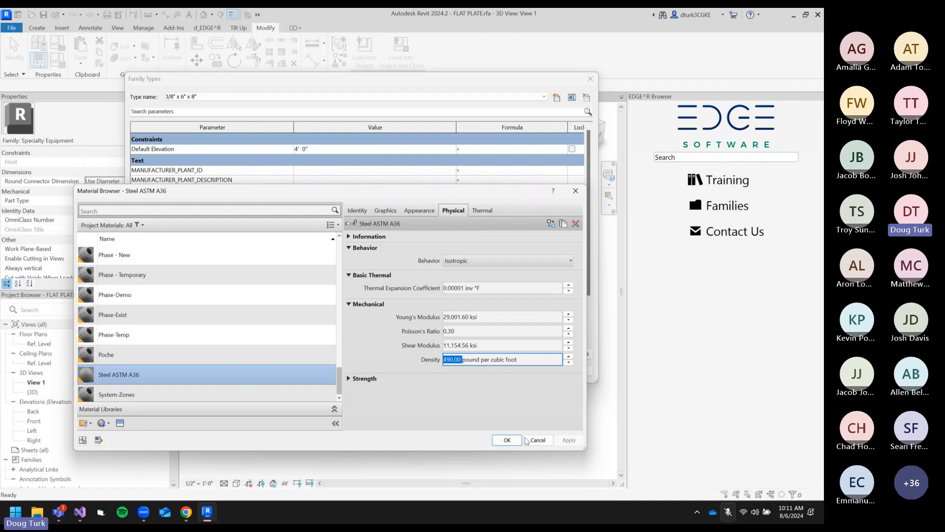
{"action": "left_click", "coordinate": [538, 440]}
Review the remaining FLAT PLATE type parameters, close the family types unchanged and return to the _HWD-SPX007 sheet.
{"action": "scroll", "coordinate": [302, 269], "scroll_direction": "down", "scroll_amount": 3}
{"action": "scroll", "coordinate": [302, 267], "scroll_direction": "up", "scroll_amount": 3}
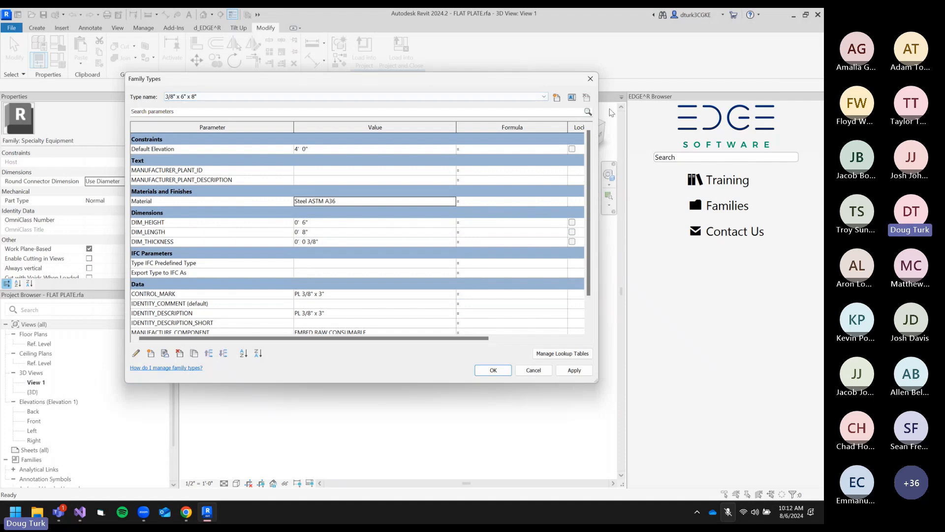
{"action": "left_click", "coordinate": [590, 78]}
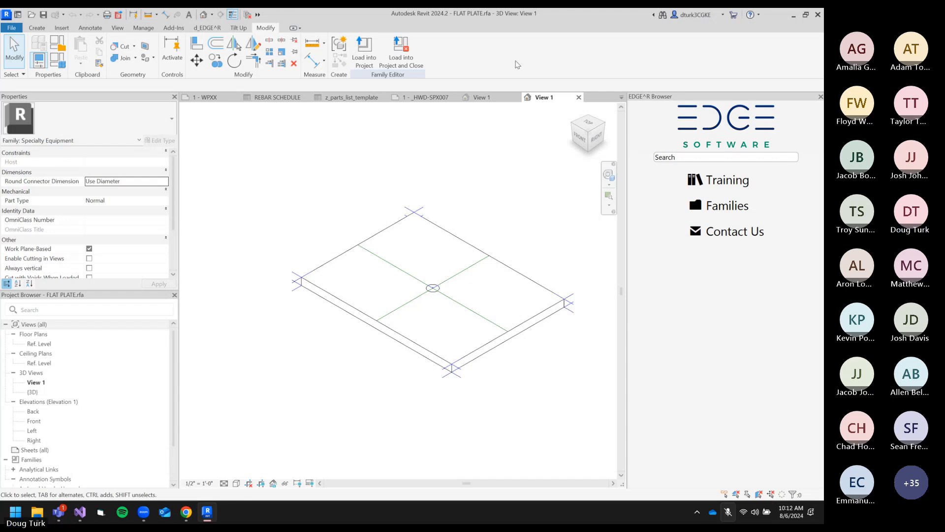
{"action": "left_click", "coordinate": [420, 97]}
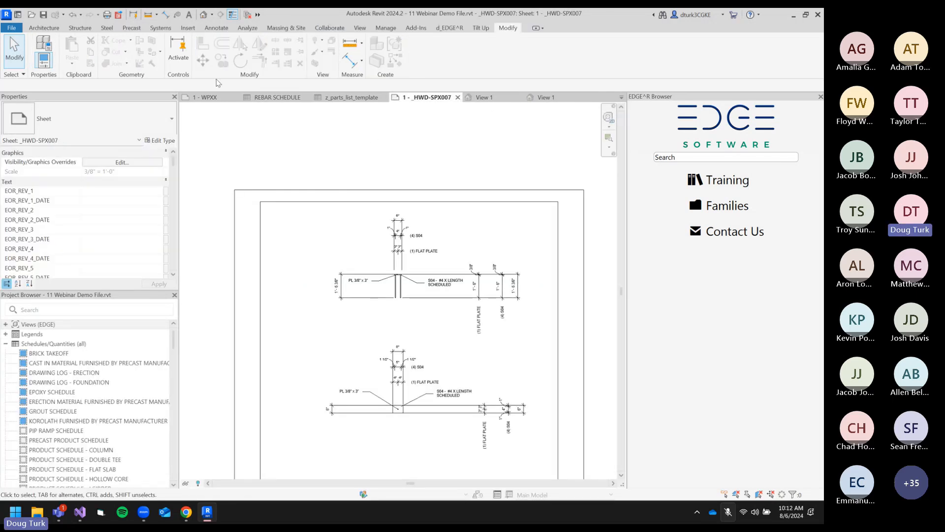
Activate the Elevation Left view, select the SP007 specialty equipment inside the assembly and examine its identity and HW_COMPONENT_WEIGHT parameters.
{"action": "double_click", "coordinate": [398, 294]}
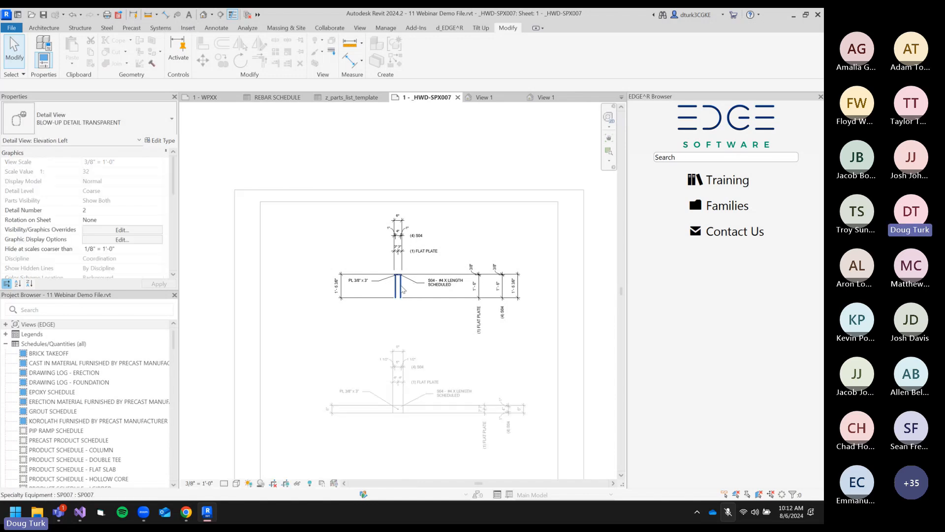
{"action": "scroll", "coordinate": [403, 290], "scroll_direction": "up", "scroll_amount": 5}
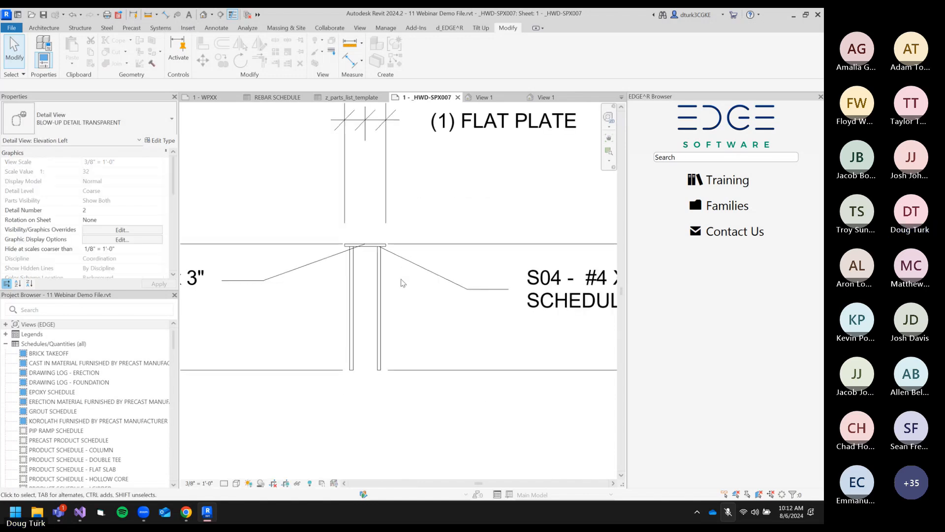
{"action": "left_click", "coordinate": [372, 249]}
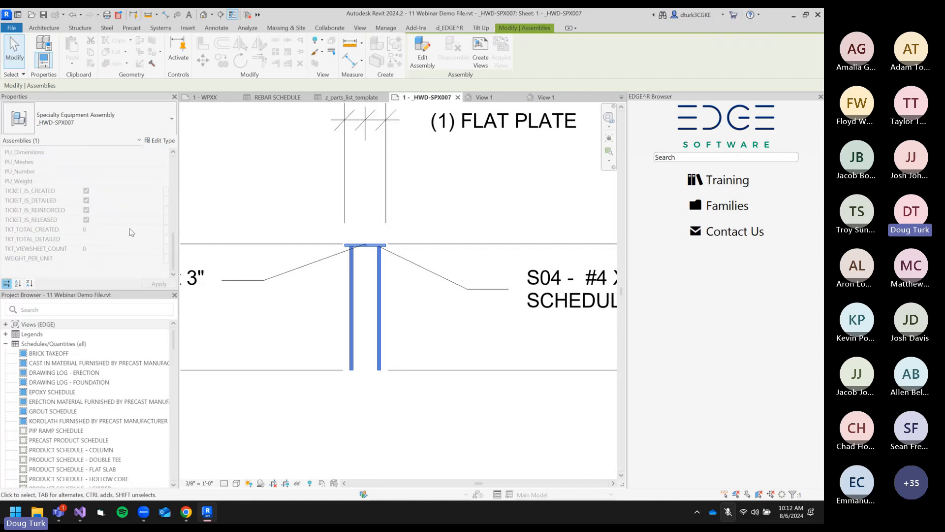
{"action": "left_click", "coordinate": [378, 251]}
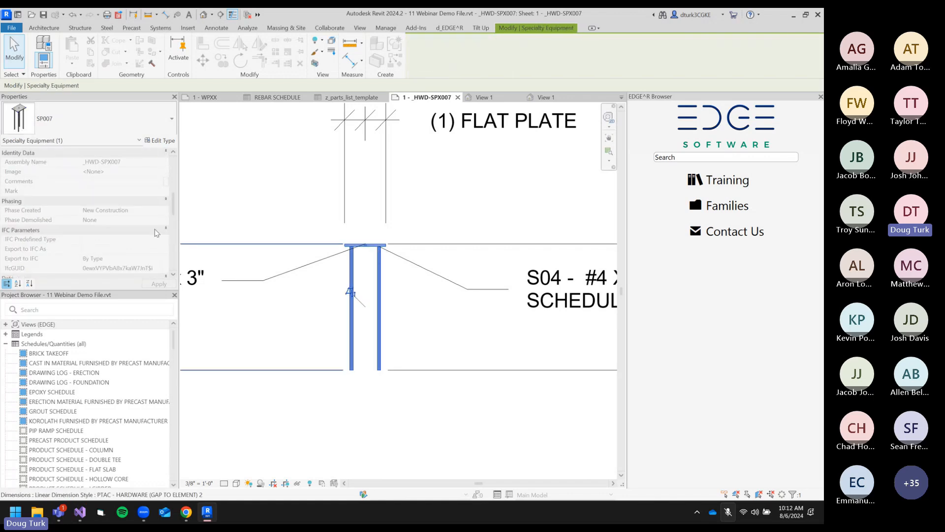
{"action": "scroll", "coordinate": [156, 233], "scroll_direction": "down", "scroll_amount": 5}
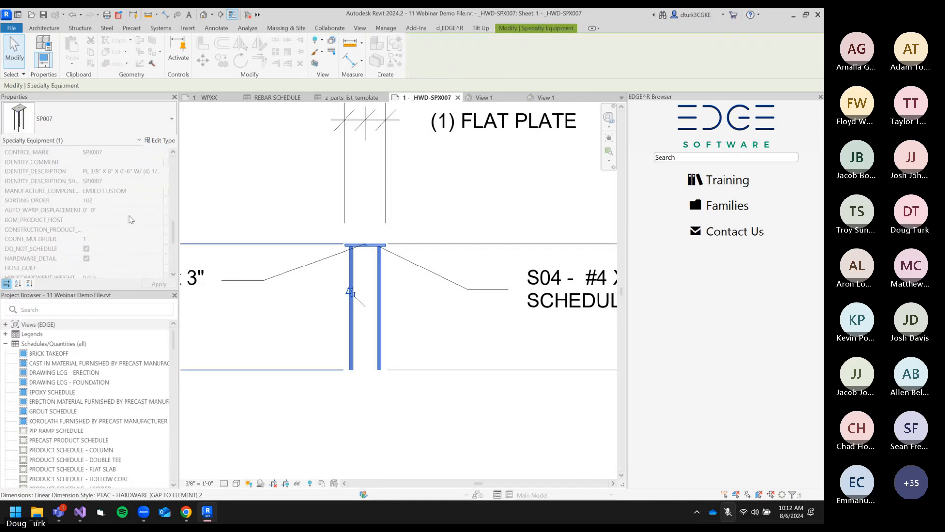
{"action": "scroll", "coordinate": [115, 245], "scroll_direction": "down", "scroll_amount": 3}
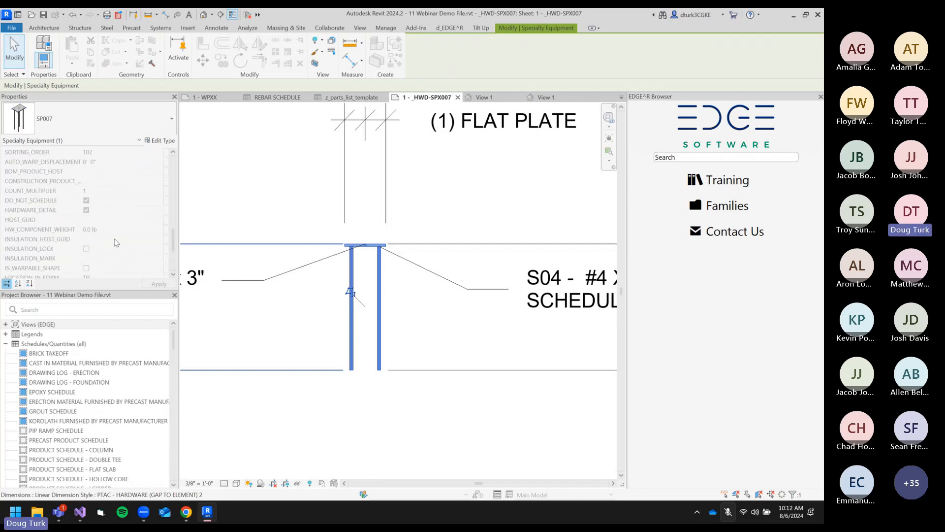
{"action": "scroll", "coordinate": [116, 244], "scroll_direction": "up", "scroll_amount": 5}
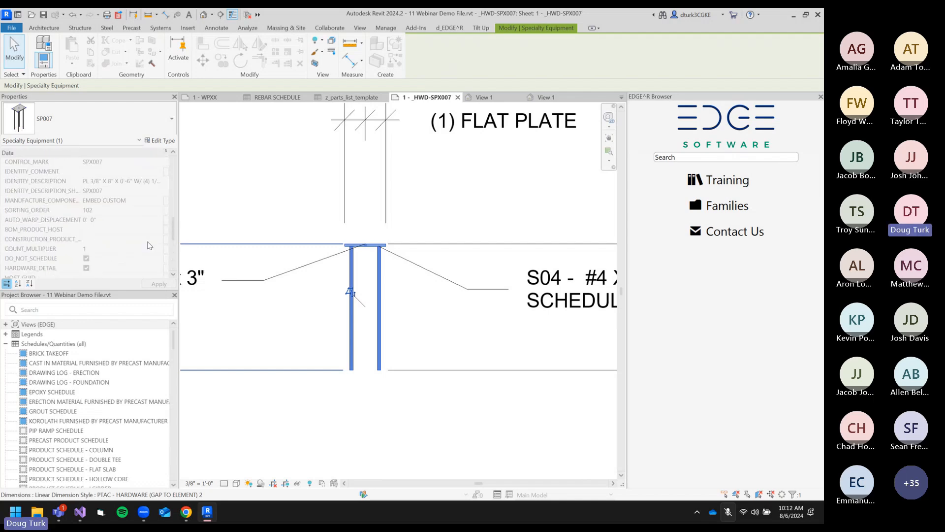
Deactivate the elevation view and review the component weights and total weight in the parts list on the sheet.
{"action": "left_click", "coordinate": [256, 227]}
{"action": "scroll", "coordinate": [364, 292], "scroll_direction": "down", "scroll_amount": 4}
{"action": "scroll", "coordinate": [425, 383], "scroll_direction": "down", "scroll_amount": 5}
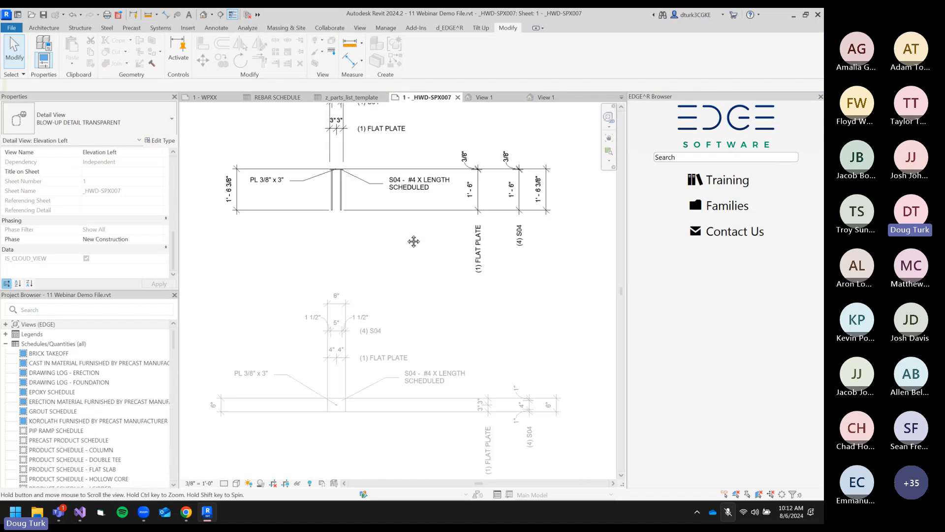
{"action": "left_click", "coordinate": [435, 342]}
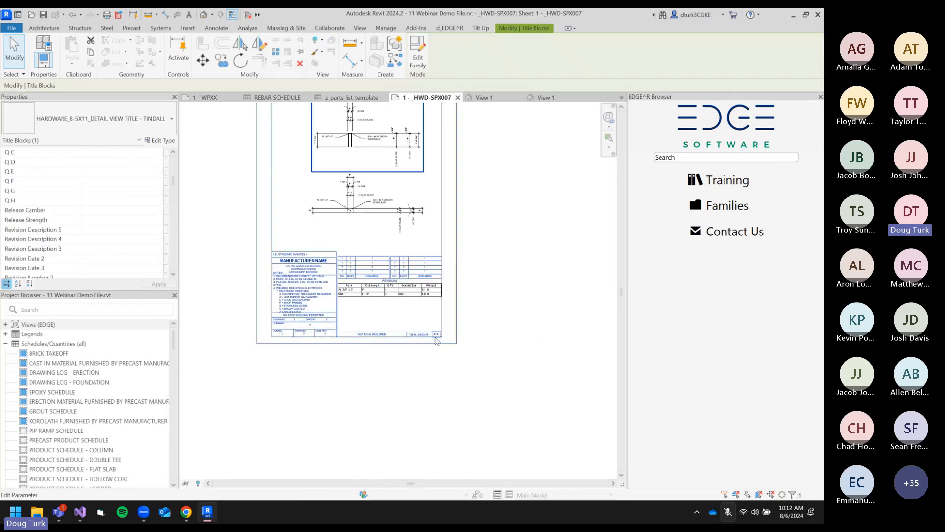
{"action": "scroll", "coordinate": [435, 340], "scroll_direction": "up", "scroll_amount": 5}
{"action": "left_click", "coordinate": [313, 199]}
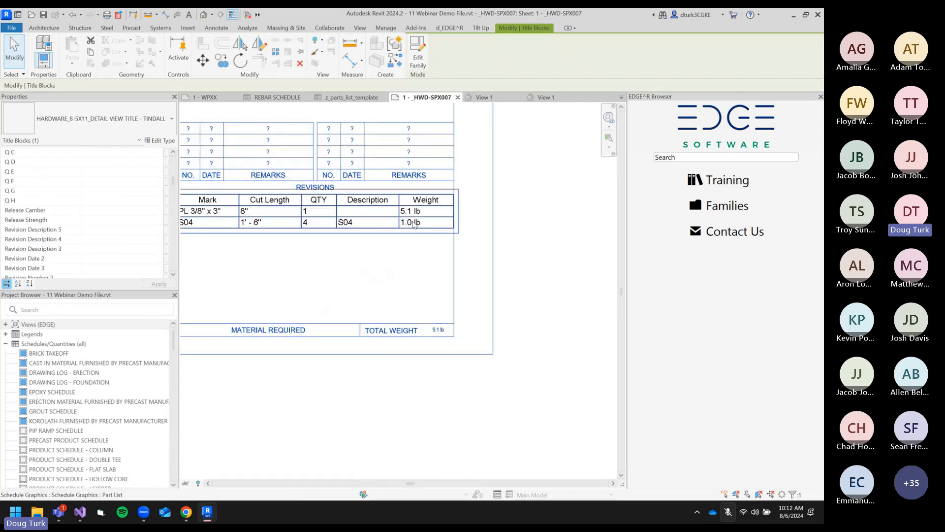
{"action": "middle_click_drag", "start_coordinate": [290, 176], "coordinate": [414, 337]}
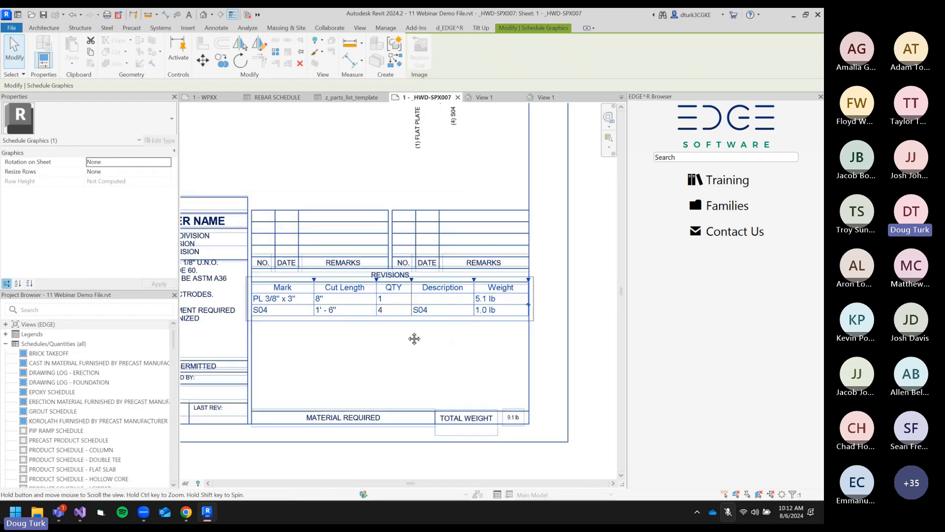
{"action": "middle_click_drag", "start_coordinate": [331, 156], "coordinate": [409, 265]}
{"action": "scroll", "coordinate": [511, 204], "scroll_direction": "down", "scroll_amount": 1}
{"action": "left_click", "coordinate": [510, 204]}
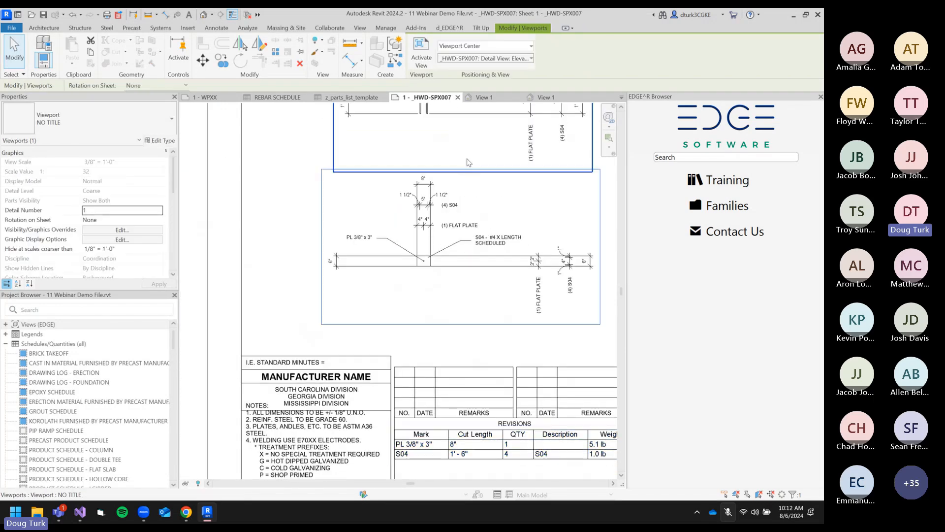
Reactivate the Elevation Left view, select an S04 bar and check its hardware parameters, including HW_COMPONENT_WEIGHT, then clear the selection.
{"action": "middle_click_drag", "start_coordinate": [450, 138], "coordinate": [430, 289]}
{"action": "scroll", "coordinate": [431, 289], "scroll_direction": "down", "scroll_amount": 1}
{"action": "double_click", "coordinate": [431, 289]}
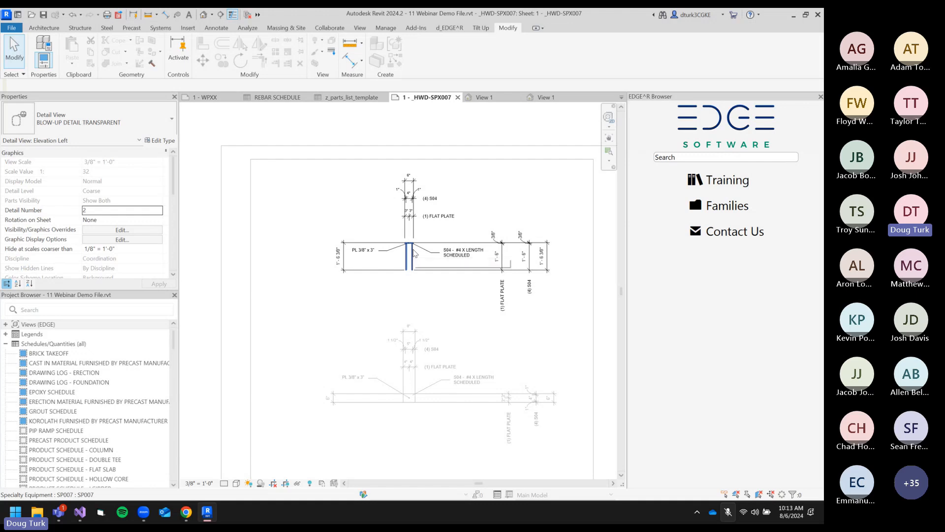
{"action": "left_click", "coordinate": [413, 253]}
{"action": "scroll", "coordinate": [127, 219], "scroll_direction": "down", "scroll_amount": 10}
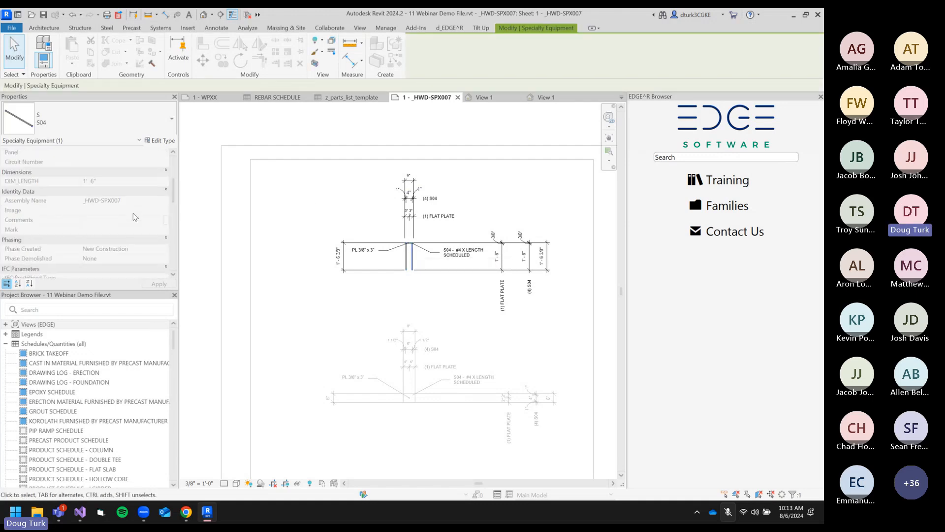
{"action": "scroll", "coordinate": [113, 204], "scroll_direction": "down", "scroll_amount": 5}
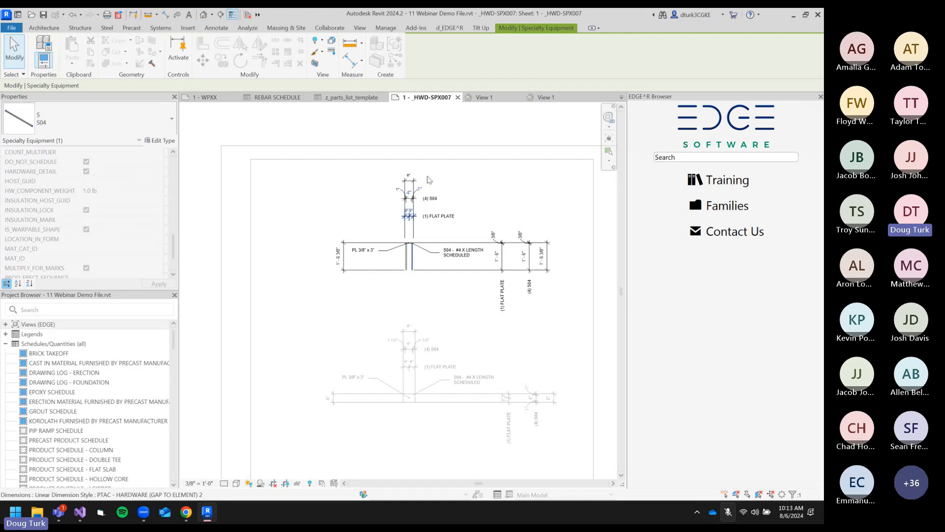
{"action": "left_click", "coordinate": [371, 219]}
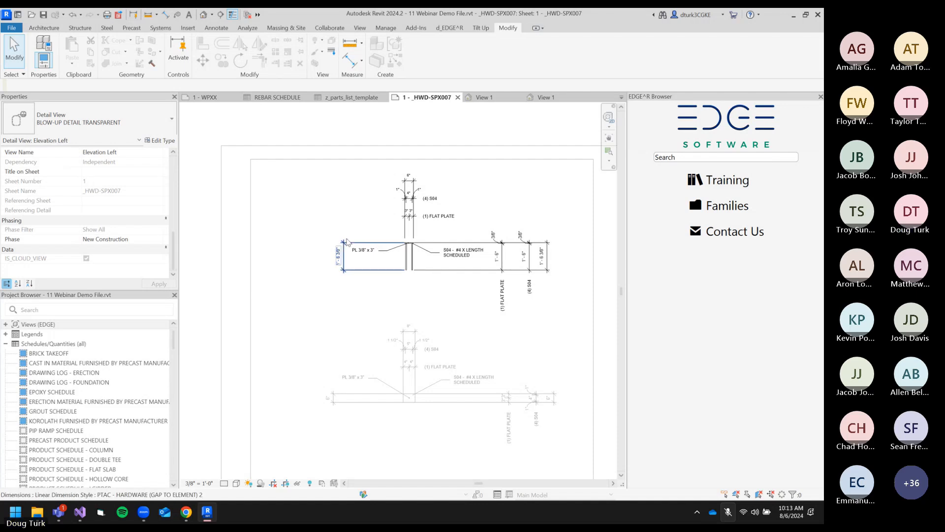
Select the SP007 hardware within the assembly to view its properties, then deactivate the elevation view.
{"action": "left_click", "coordinate": [407, 252]}
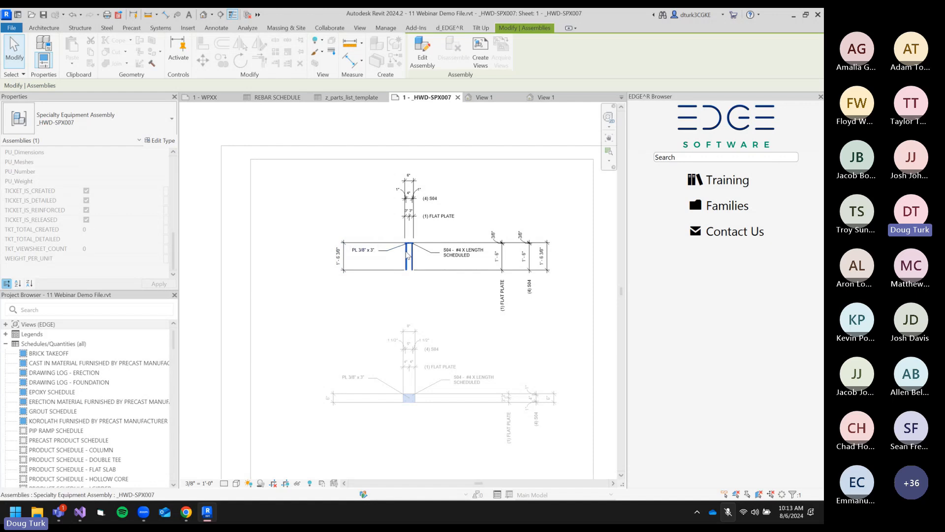
{"action": "left_click", "coordinate": [408, 256]}
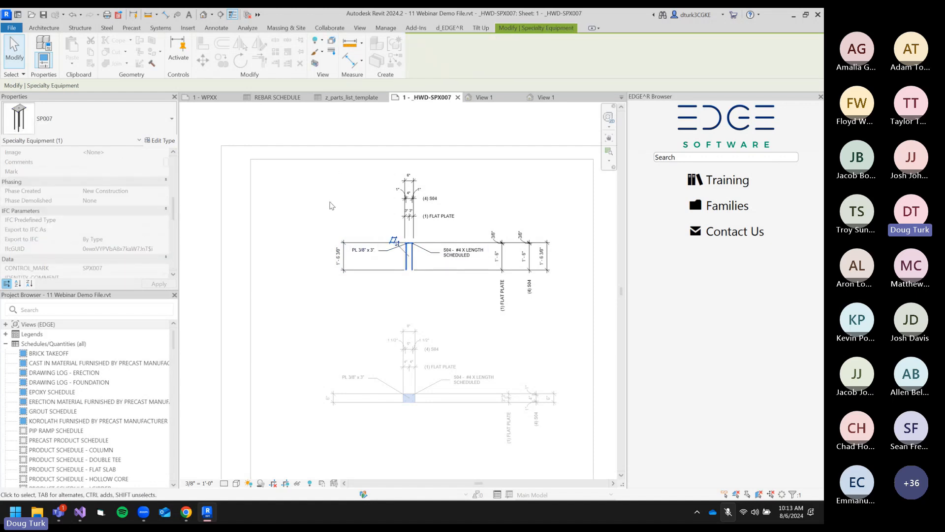
{"action": "left_click", "coordinate": [336, 181]}
{"action": "scroll", "coordinate": [405, 267], "scroll_direction": "down", "scroll_amount": 5}
{"action": "double_click", "coordinate": [508, 323]}
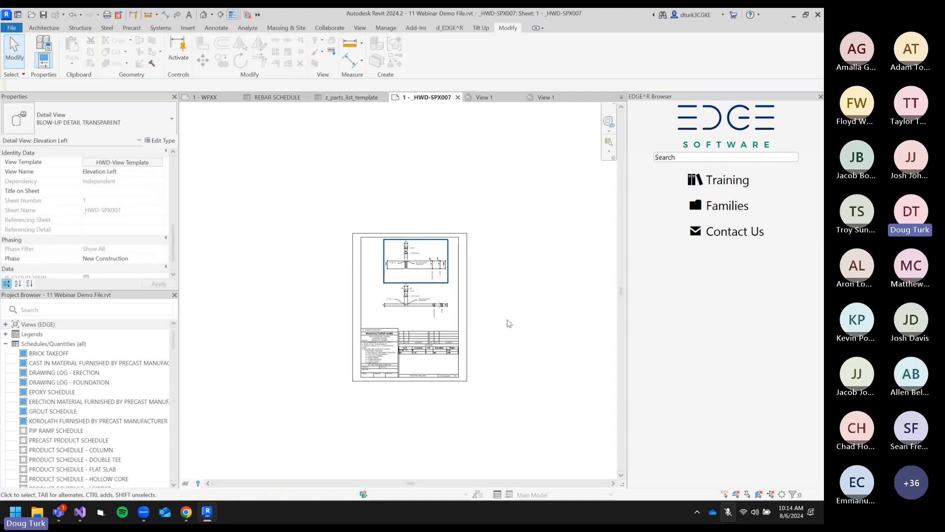
Open the sheet's Part List schedule and bring up its assigned _HWD-Demo Template view template.
{"action": "left_click", "coordinate": [427, 353]}
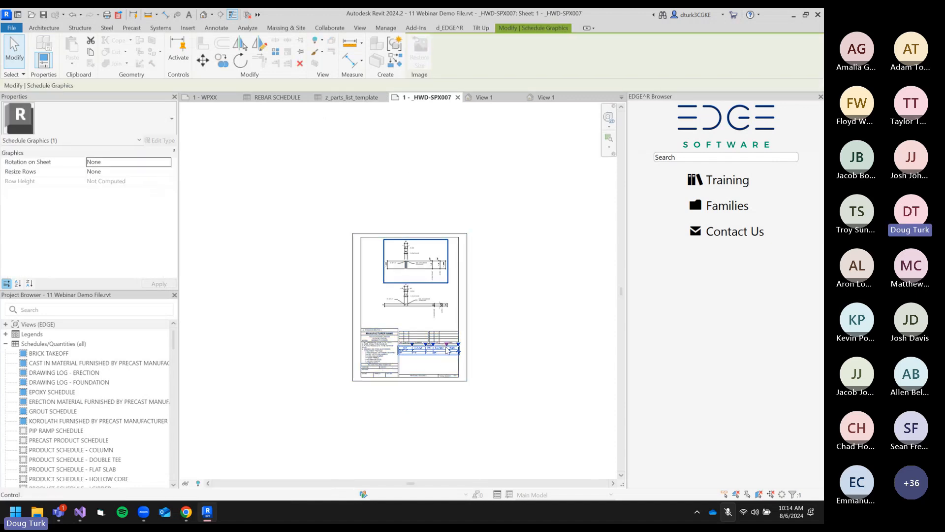
{"action": "double_click", "coordinate": [447, 354]}
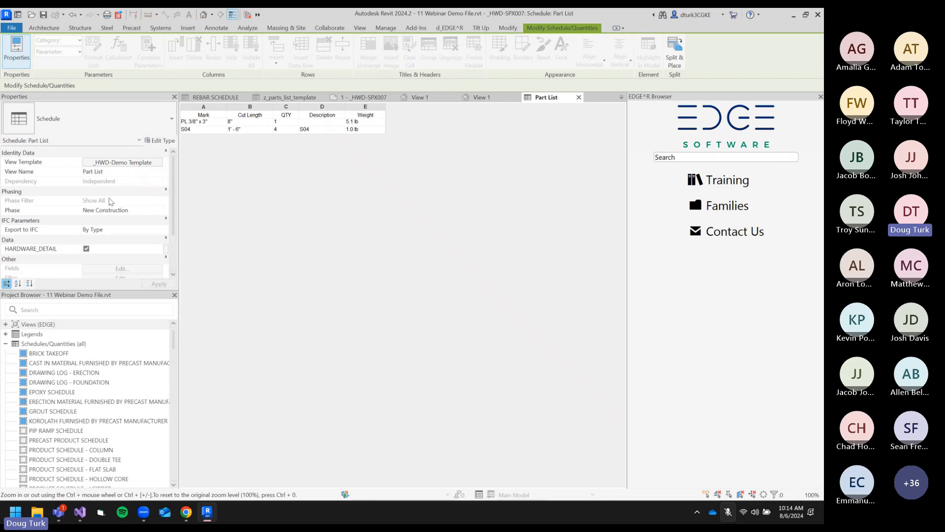
{"action": "scroll", "coordinate": [111, 201], "scroll_direction": "down", "scroll_amount": 3}
{"action": "scroll", "coordinate": [130, 162], "scroll_direction": "up", "scroll_amount": 3}
{"action": "left_click", "coordinate": [130, 162]}
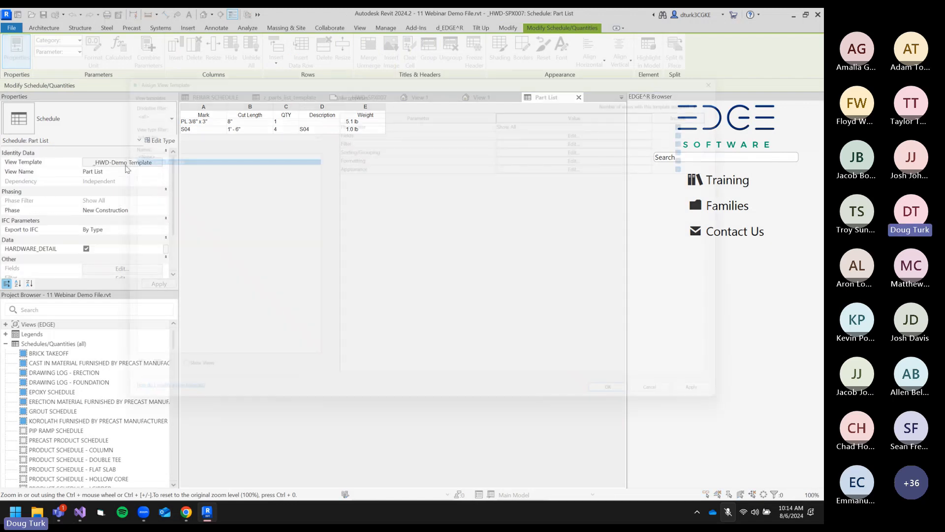
Inspect the template's HW_COMPONENT_WEIGHT filter, close both dialogs unchanged and return to the _HWD-SPX007 sheet.
{"action": "left_click", "coordinate": [509, 133]}
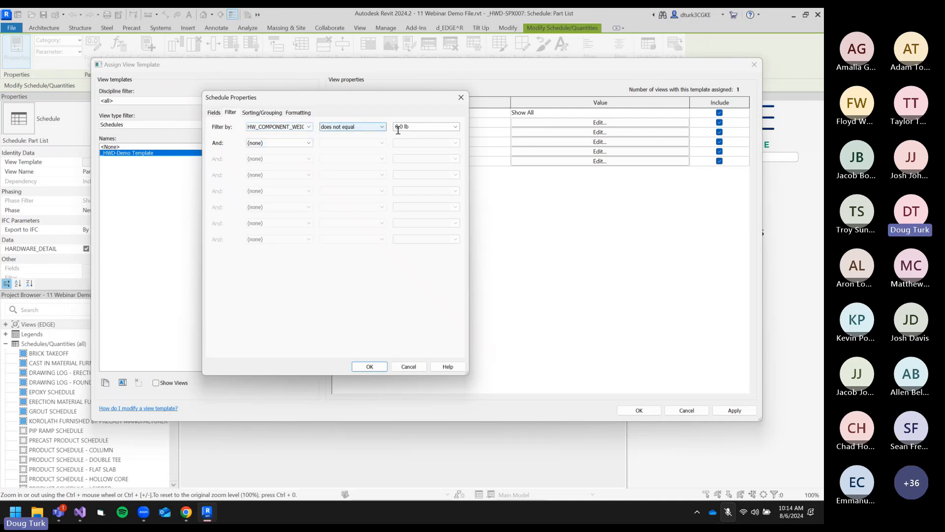
{"action": "left_click", "coordinate": [417, 127]}
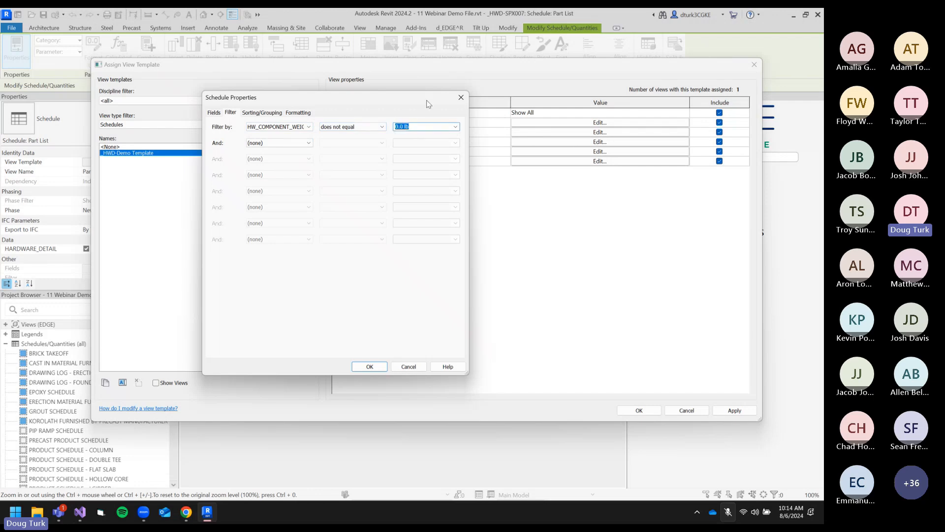
{"action": "left_click", "coordinate": [416, 126]}
{"action": "left_click", "coordinate": [461, 97]}
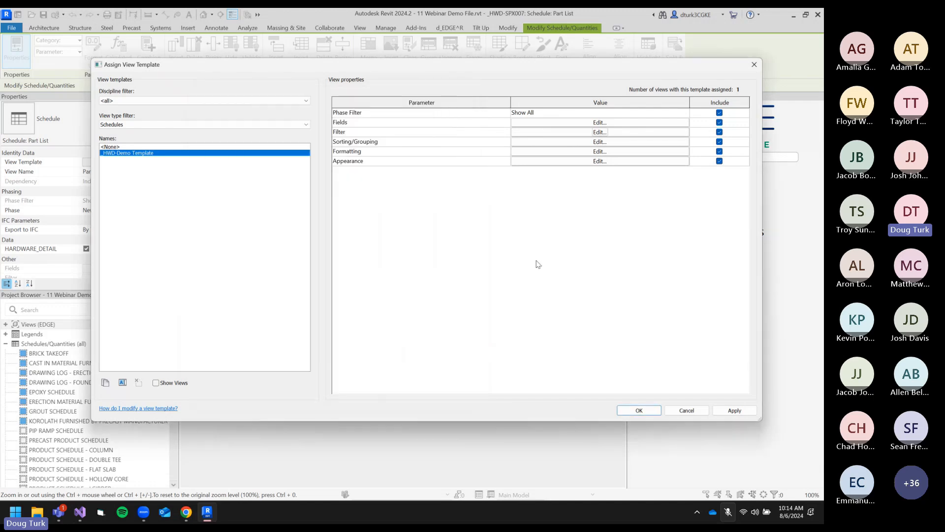
{"action": "left_click", "coordinate": [754, 65]}
{"action": "left_click", "coordinate": [543, 98]}
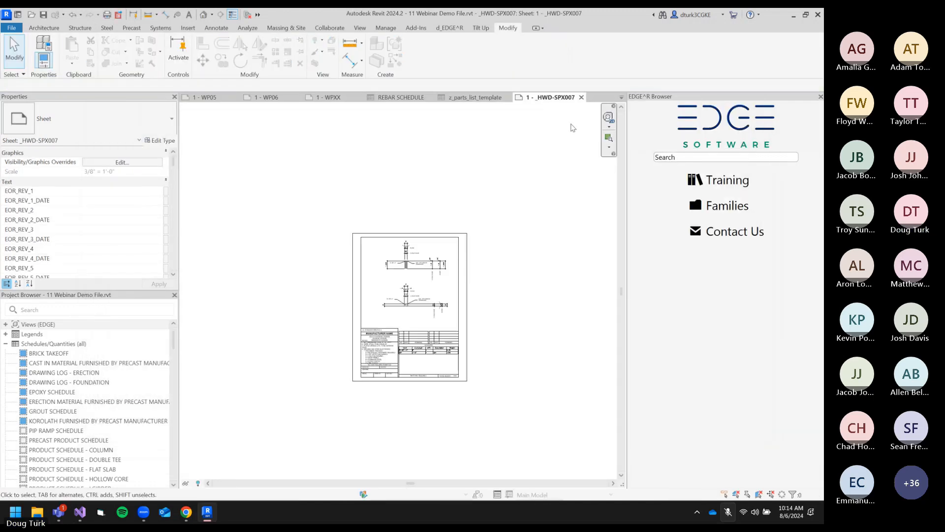
{"action": "scroll", "coordinate": [388, 321], "scroll_direction": "up", "scroll_amount": 3}
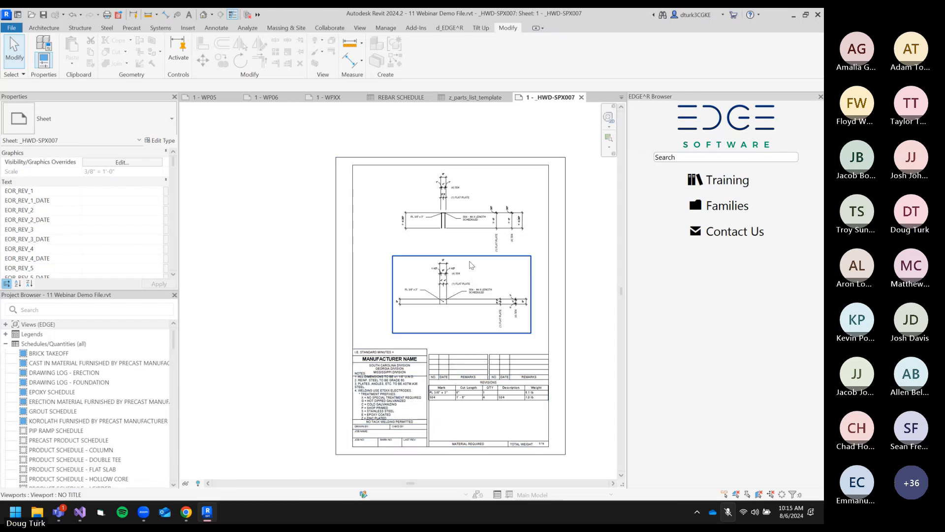
{"action": "middle_click_drag", "start_coordinate": [563, 227], "coordinate": [478, 232]}
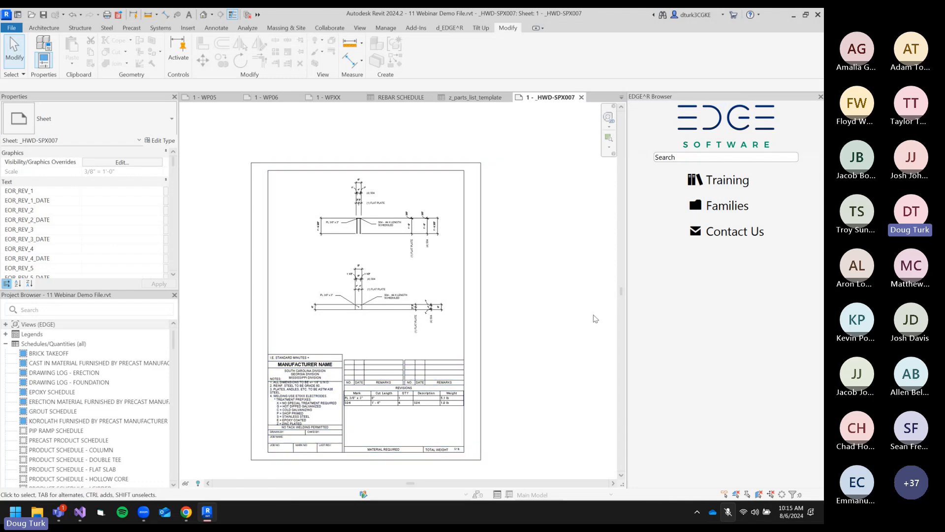
Switch to the Teams meeting, open its chat, maximize the window and read the question about automatic welds.
{"action": "left_click", "coordinate": [802, 380]}
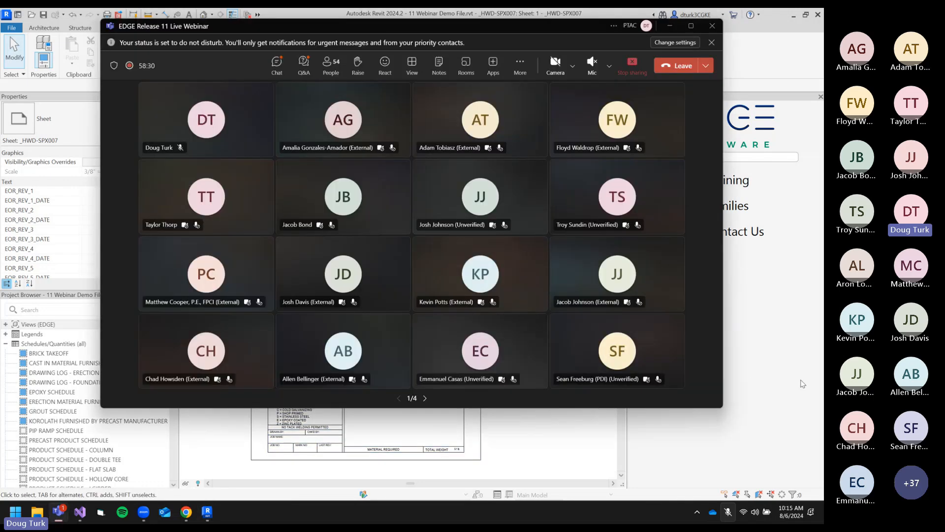
{"action": "left_click", "coordinate": [283, 65]}
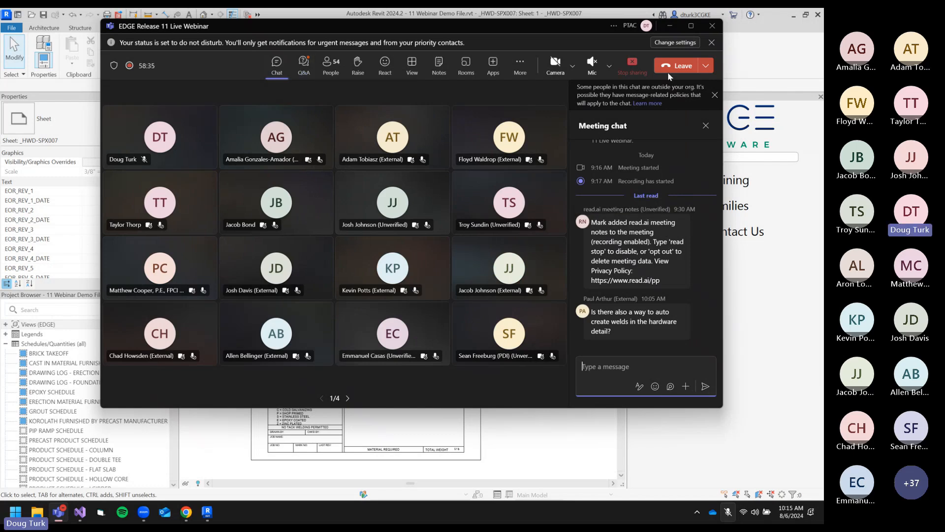
{"action": "left_click", "coordinate": [691, 25]}
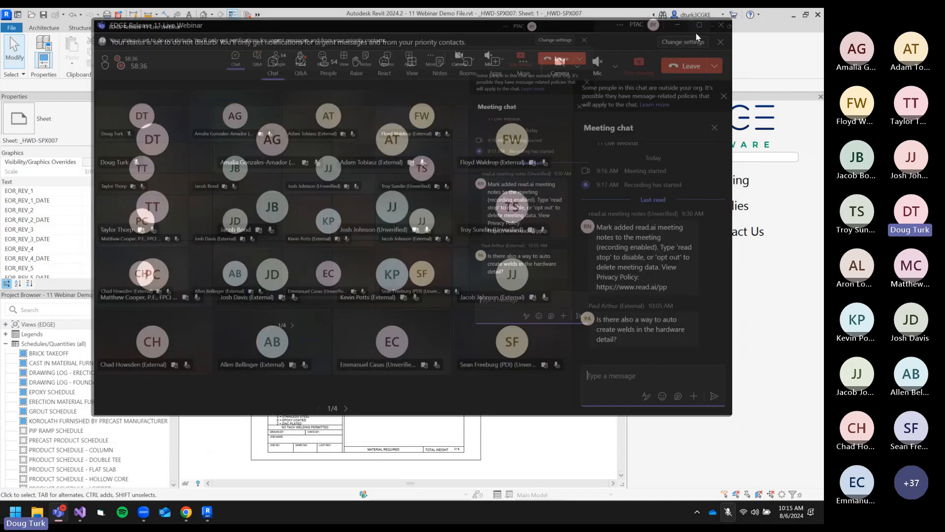
{"action": "left_click", "coordinate": [760, 381]}
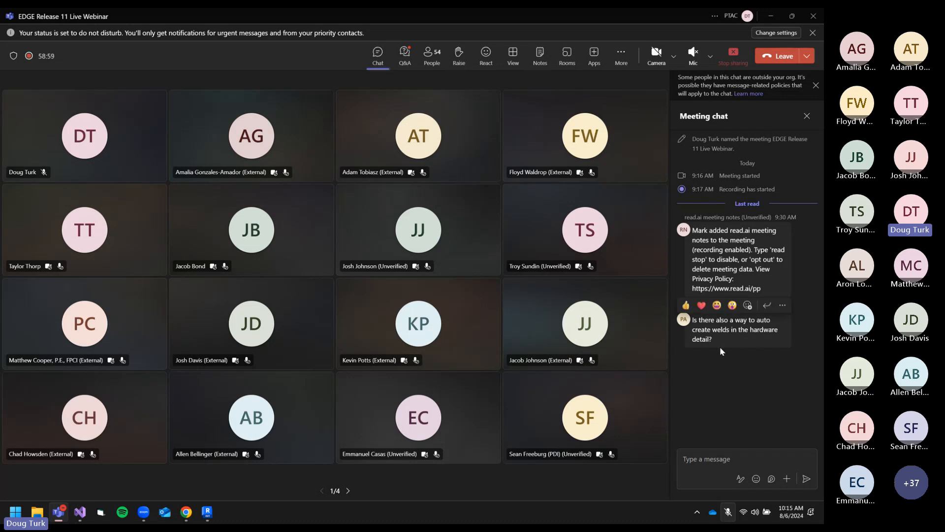
Read the meeting's Q&A questions, expand the comment on company-specific titleblock sheets and switch back to Revit.
{"action": "left_click", "coordinate": [405, 55]}
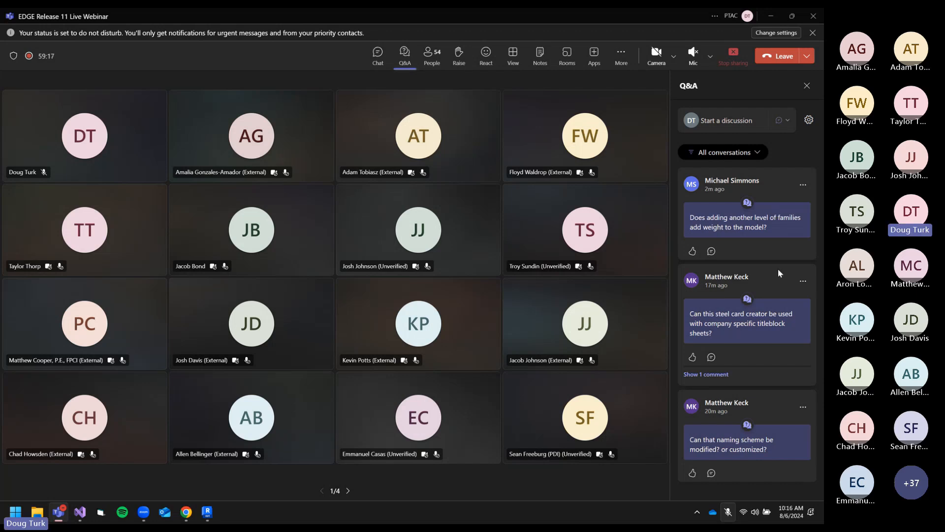
{"action": "left_click_drag", "start_coordinate": [775, 230], "coordinate": [728, 225]}
{"action": "left_click", "coordinate": [743, 231]}
{"action": "left_click", "coordinate": [706, 374]}
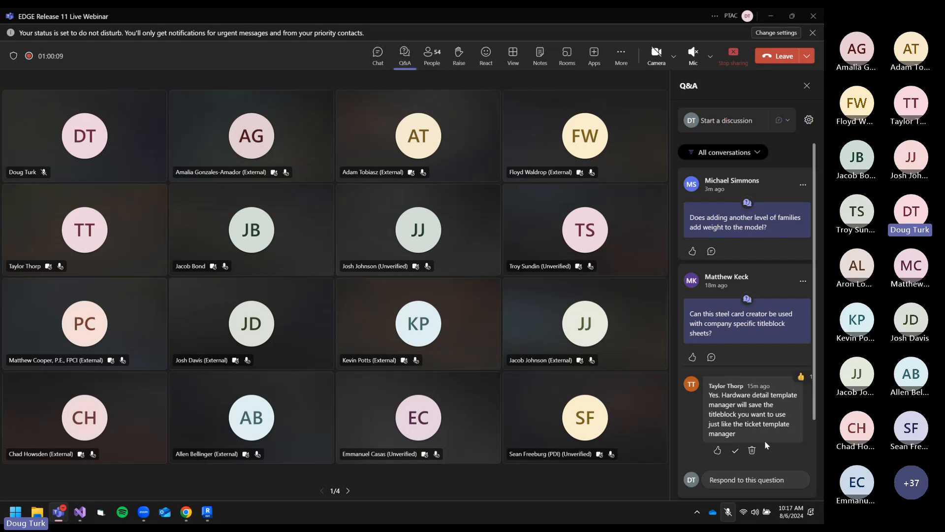
{"action": "left_click", "coordinate": [207, 512]}
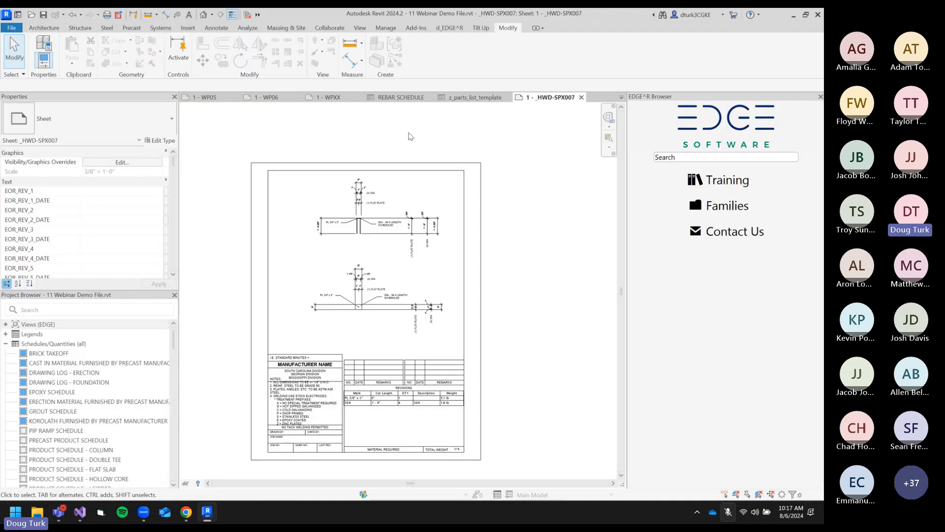
{"action": "left_click", "coordinate": [450, 28]}
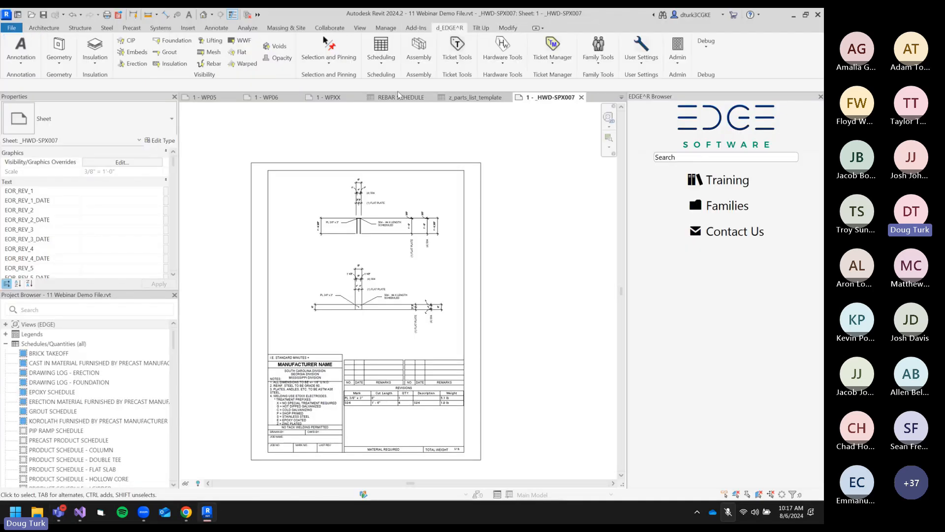
{"action": "left_click", "coordinate": [503, 49]}
{"action": "left_click", "coordinate": [522, 101]}
{"action": "key", "text": "Escape"}
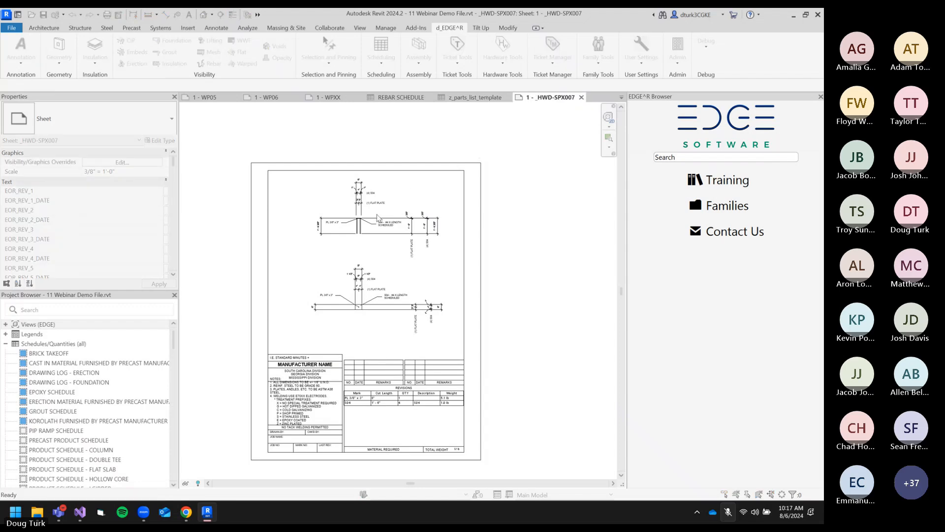
Open the default 3D view, select the SP007 embed at the first wall panel's lower edge and start the Hardware Detail tool.
{"action": "left_click", "coordinate": [203, 15]}
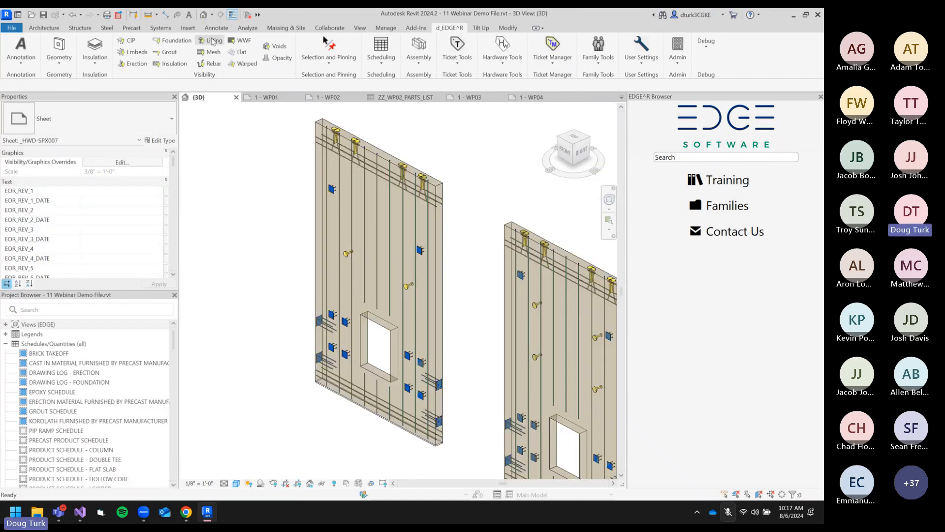
{"action": "left_click", "coordinate": [438, 385]}
{"action": "left_click", "coordinate": [453, 29]}
{"action": "left_click", "coordinate": [503, 49]}
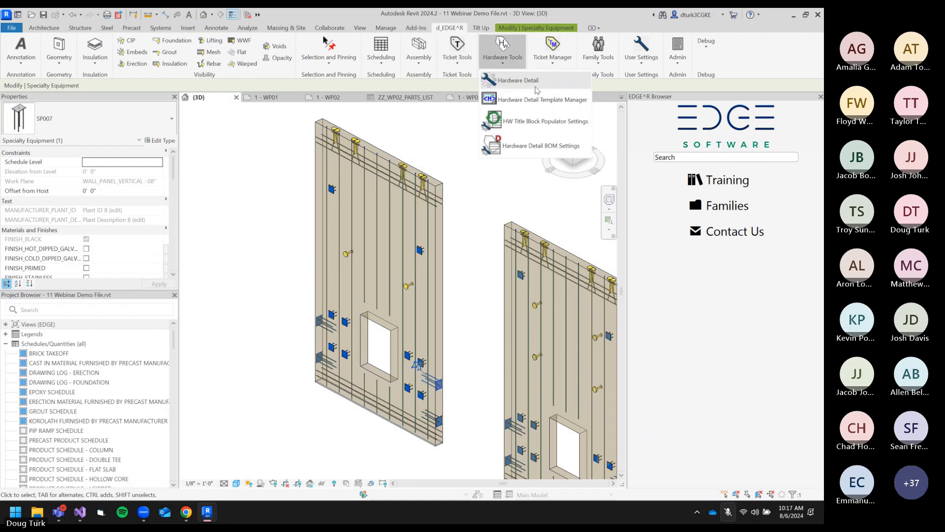
{"action": "left_click", "coordinate": [537, 84]}
{"action": "left_click", "coordinate": [435, 270]}
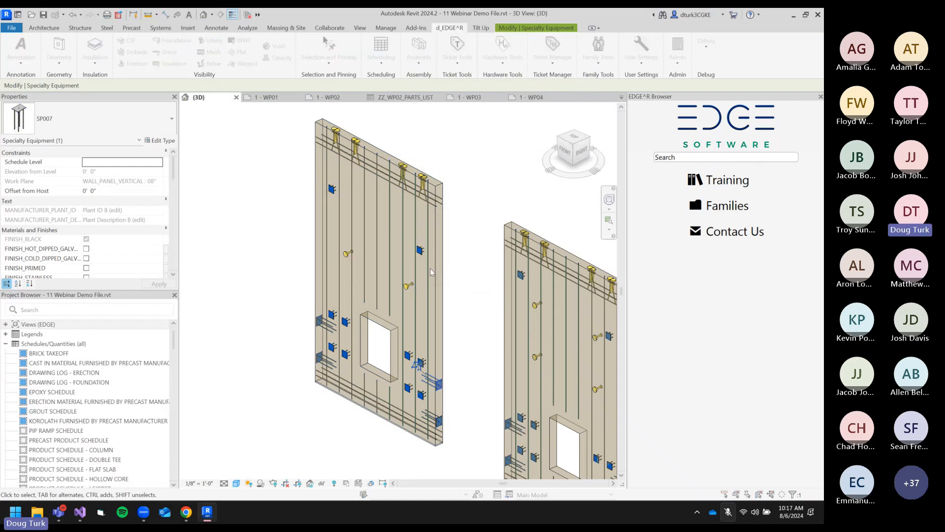
Choose manufacturer DEMO and template Webinar Demo 2, review the titleblock choices keeping HARDWARE_8-5X11_DETAIL VIEW TITLE - TINDALL, then cancel and deselect the embed.
{"action": "left_click", "coordinate": [396, 233]}
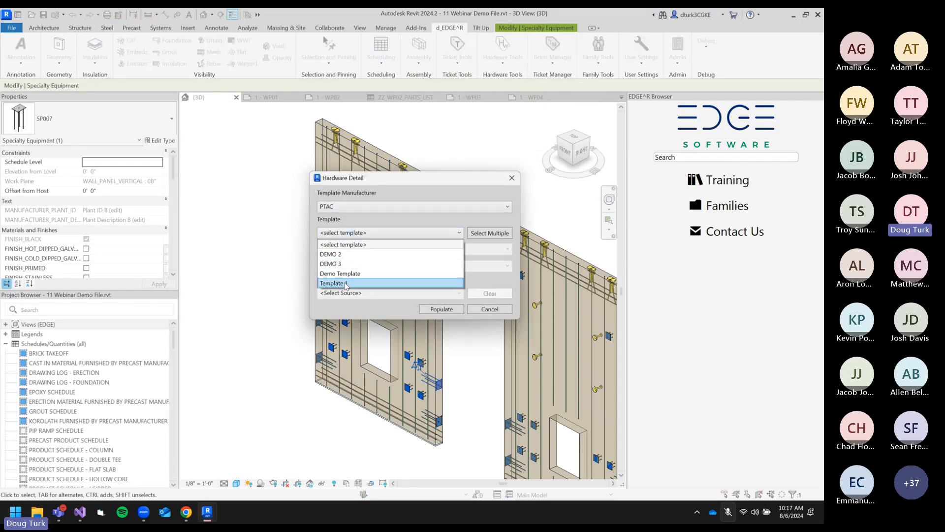
{"action": "left_click", "coordinate": [357, 207]}
{"action": "left_click", "coordinate": [354, 218]}
{"action": "left_click", "coordinate": [356, 232]}
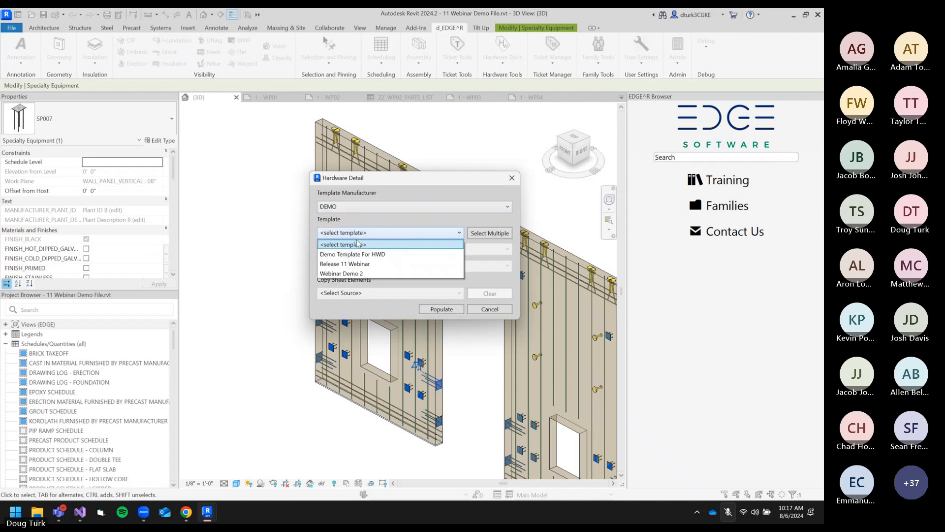
{"action": "left_click", "coordinate": [350, 274]}
{"action": "left_click", "coordinate": [386, 268]}
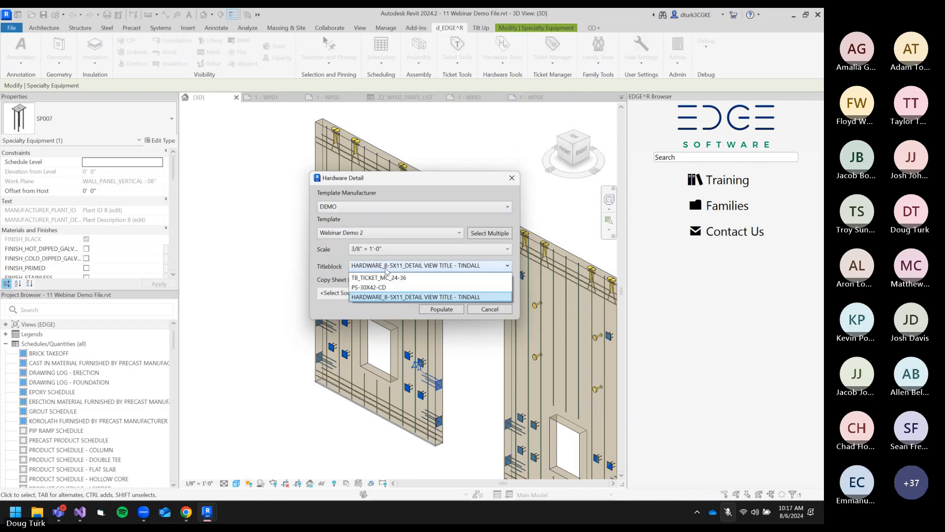
{"action": "left_click", "coordinate": [399, 297]}
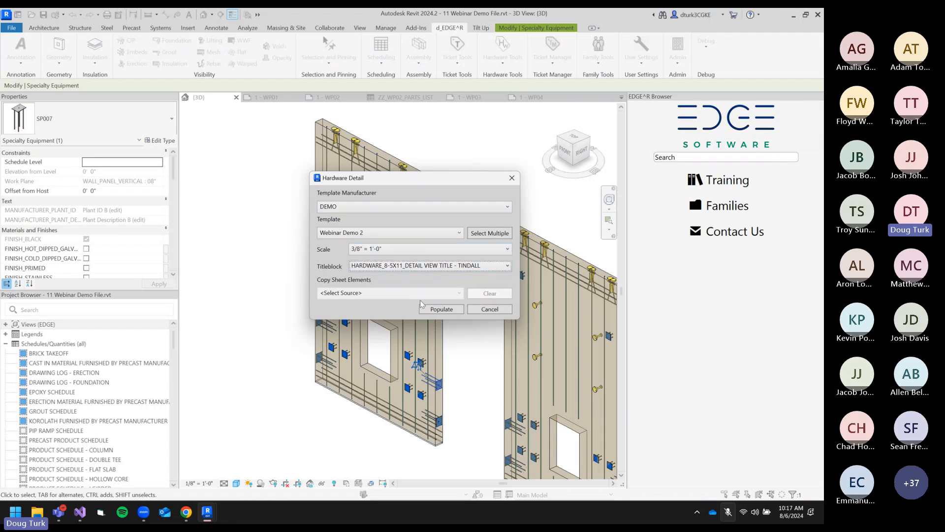
{"action": "left_click", "coordinate": [490, 308]}
{"action": "left_click", "coordinate": [248, 266]}
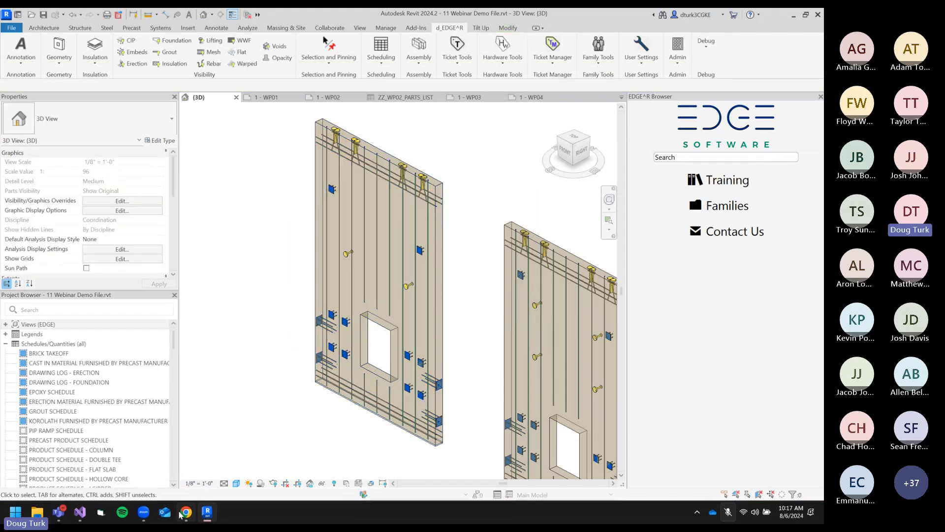
Switch to the Teams meeting and read the remaining Q&A questions, down to the one about customizing the naming scheme.
{"action": "left_click", "coordinate": [64, 515]}
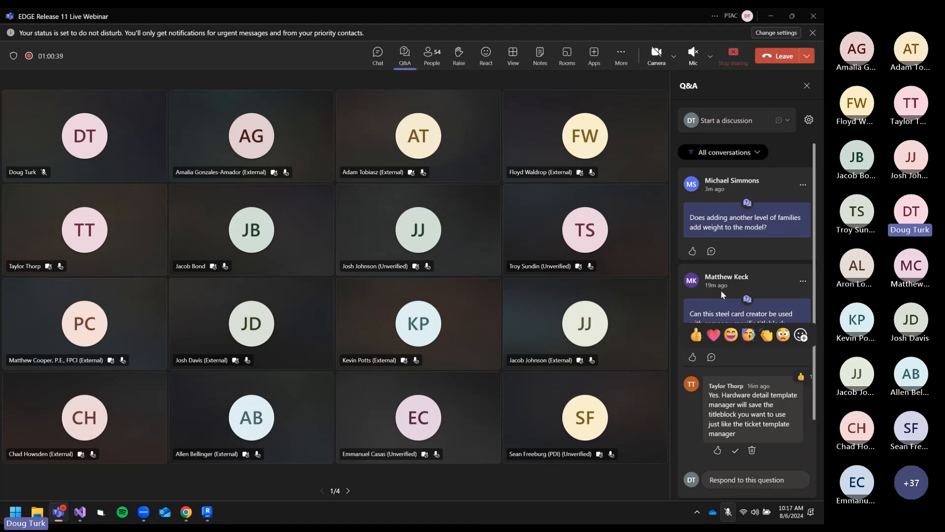
{"action": "scroll", "coordinate": [733, 294], "scroll_direction": "down", "scroll_amount": 2}
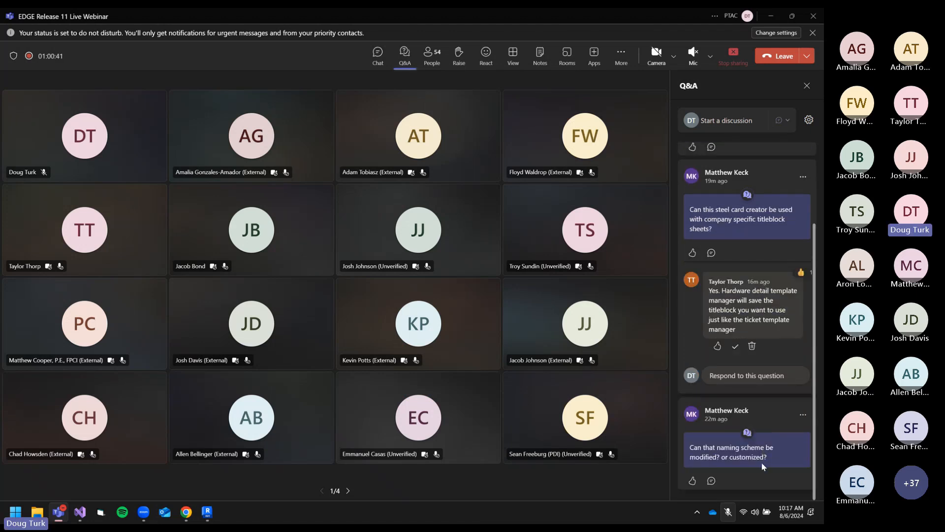